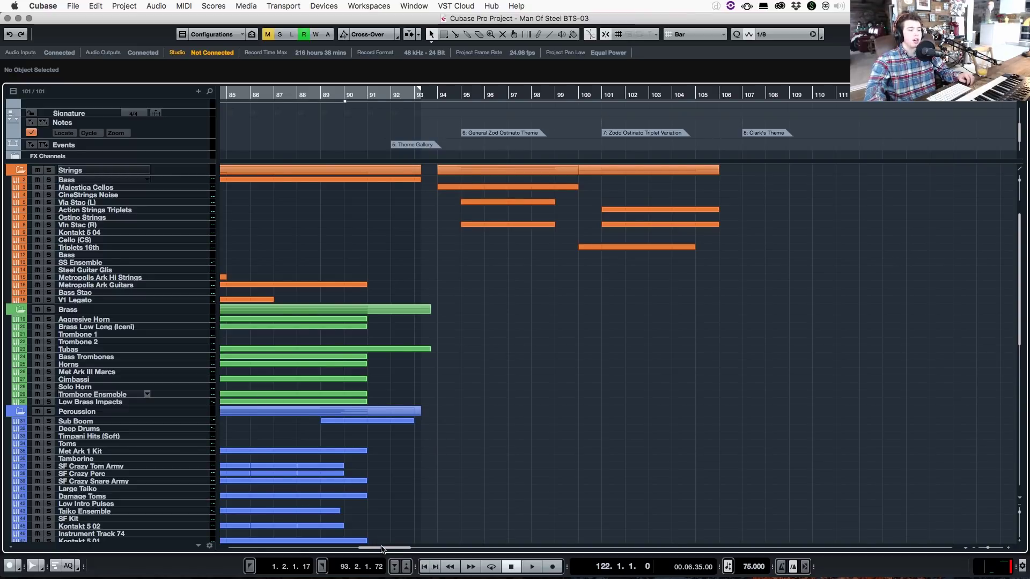
left_click_drag(382, 549, 400, 549)
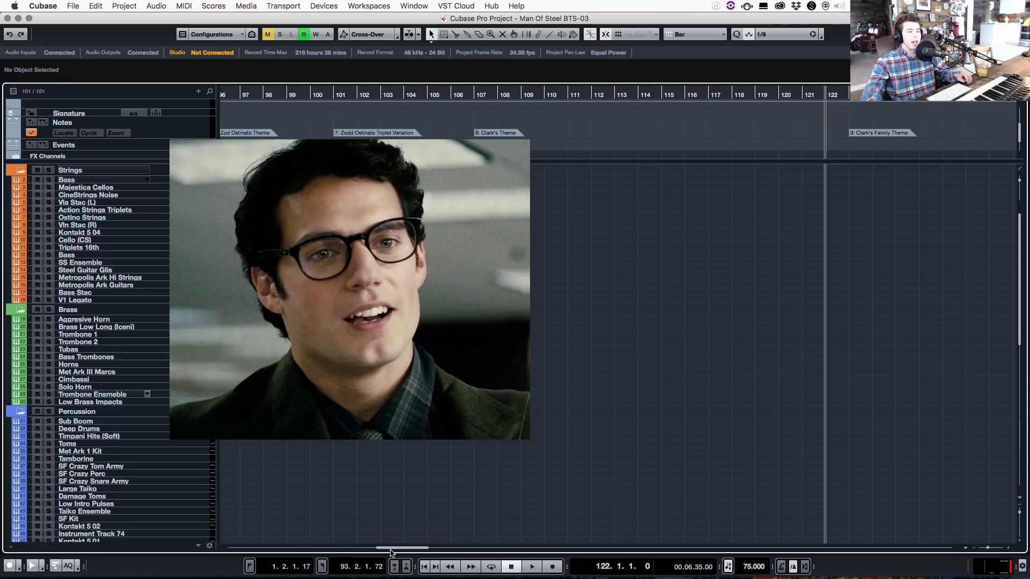
left_click_drag(392, 548, 399, 549)
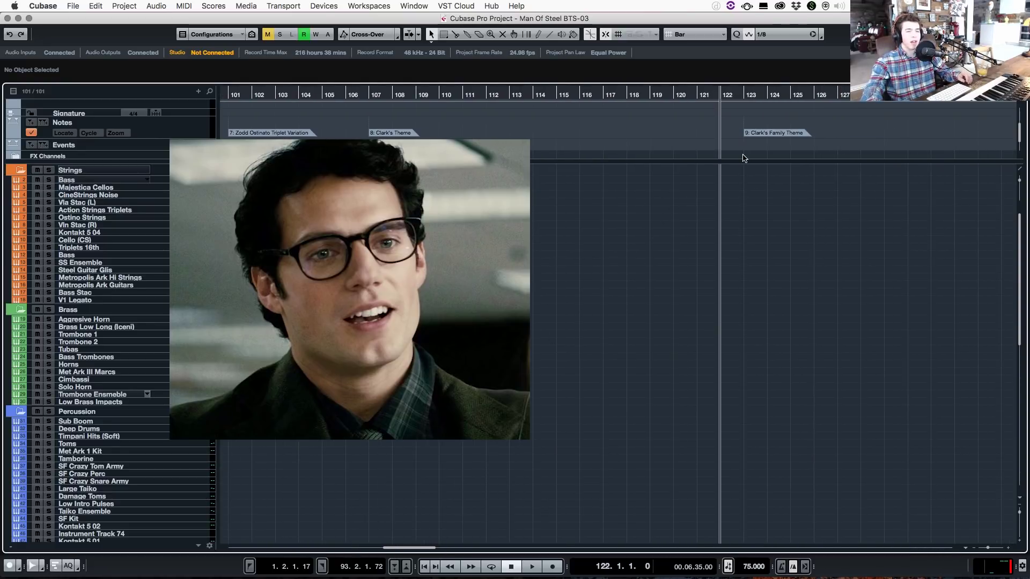
scroll(724, 136, "up", 1)
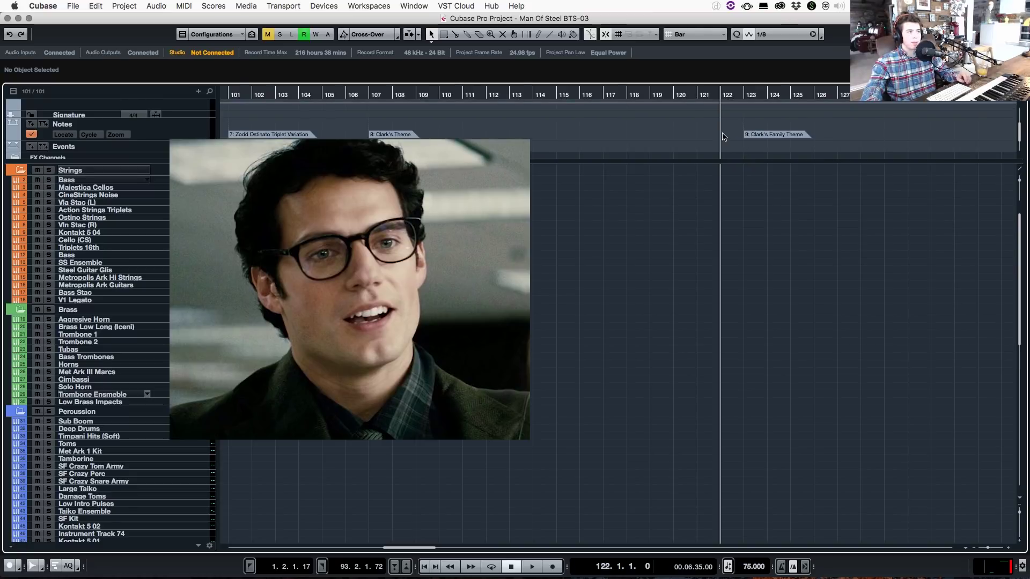
left_click_drag(424, 548, 390, 558)
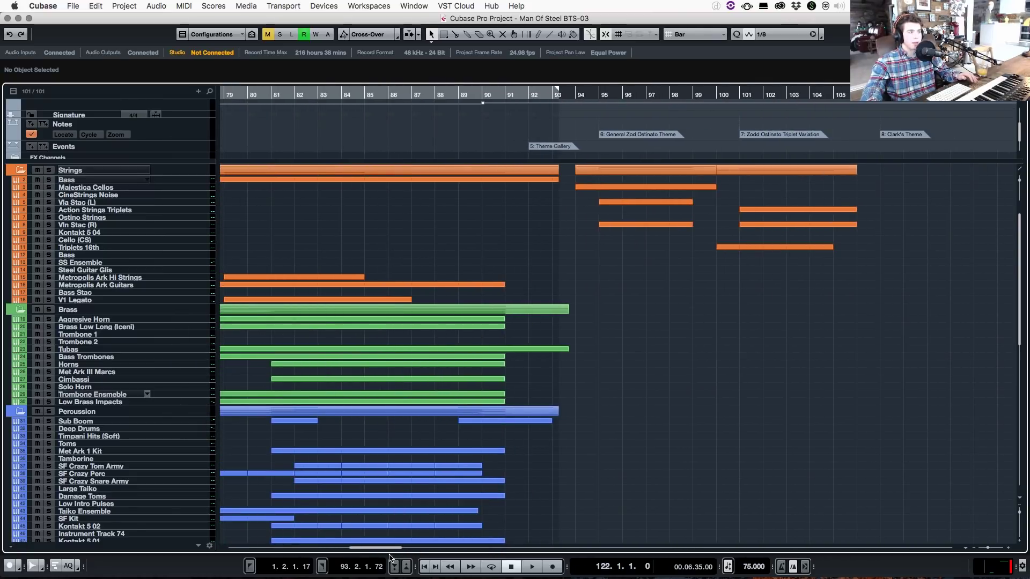
Step: Play the General Zod Ostinato Theme from bar 95 with the track heights enlarged, and stop just after bar 99
left_click_drag(592, 96, 593, 138)
key("KP_6")
key("space")
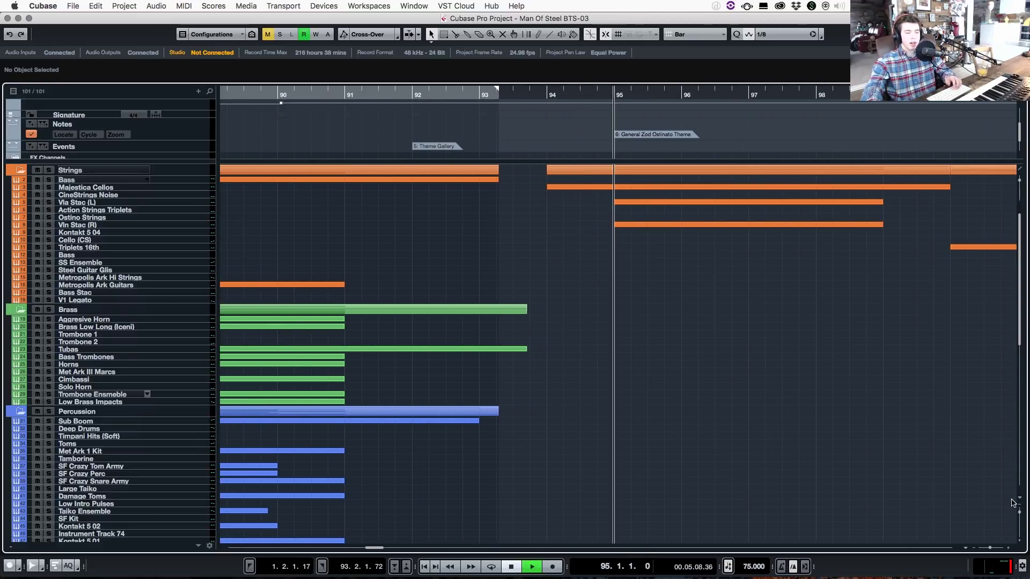
left_click_drag(1019, 512, 1021, 516)
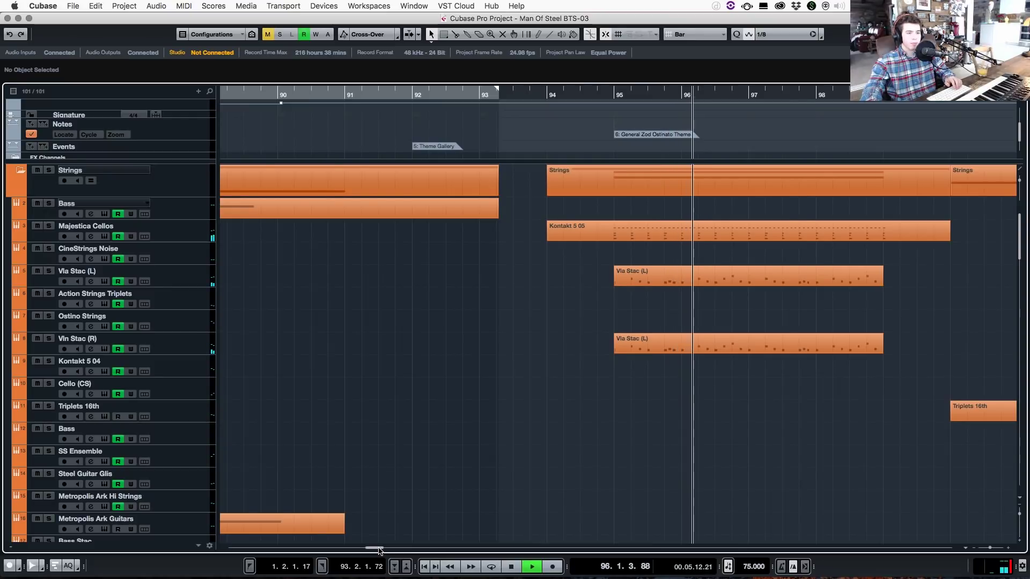
left_click_drag(378, 549, 380, 550)
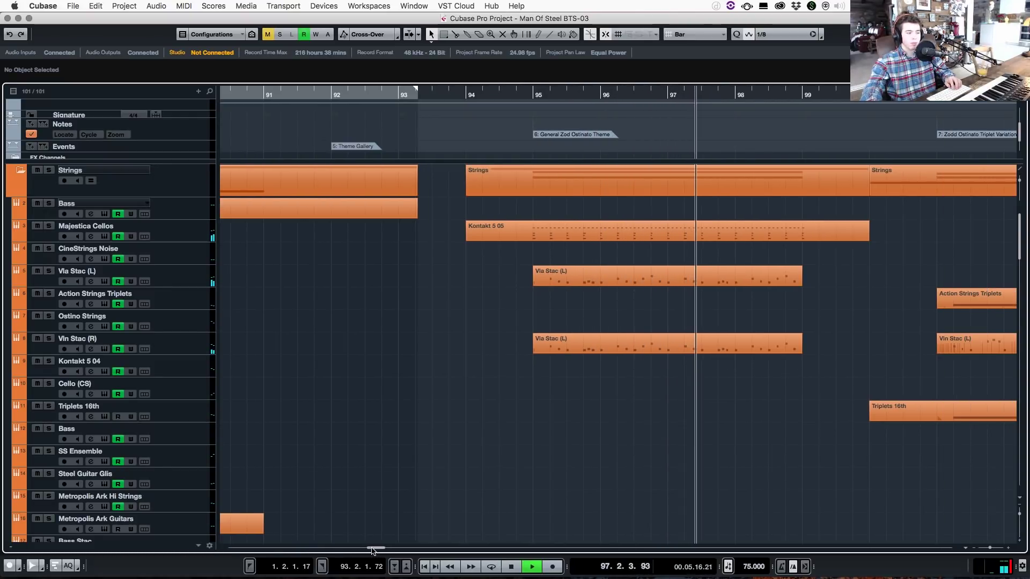
left_click_drag(374, 549, 379, 550)
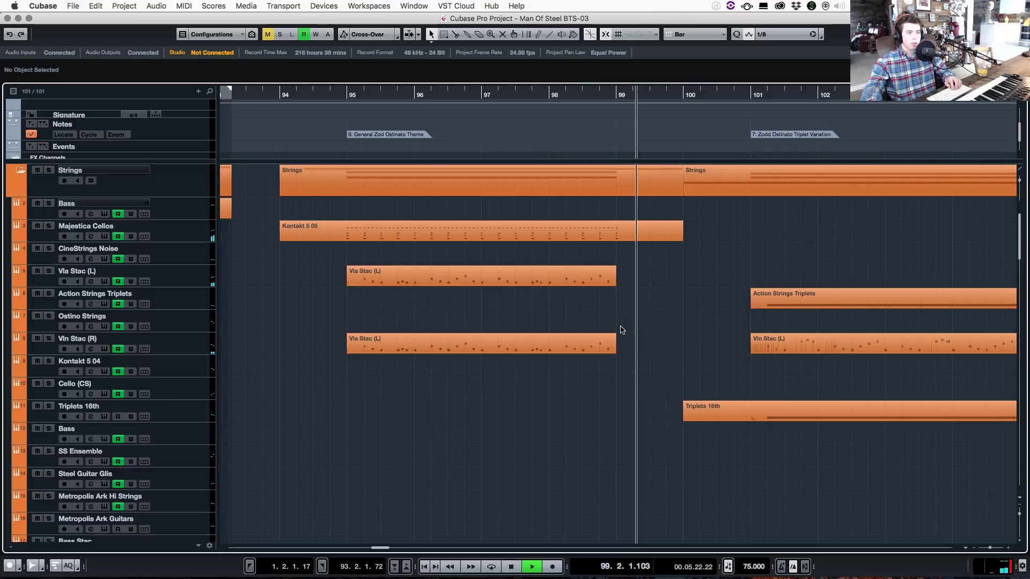
key("space")
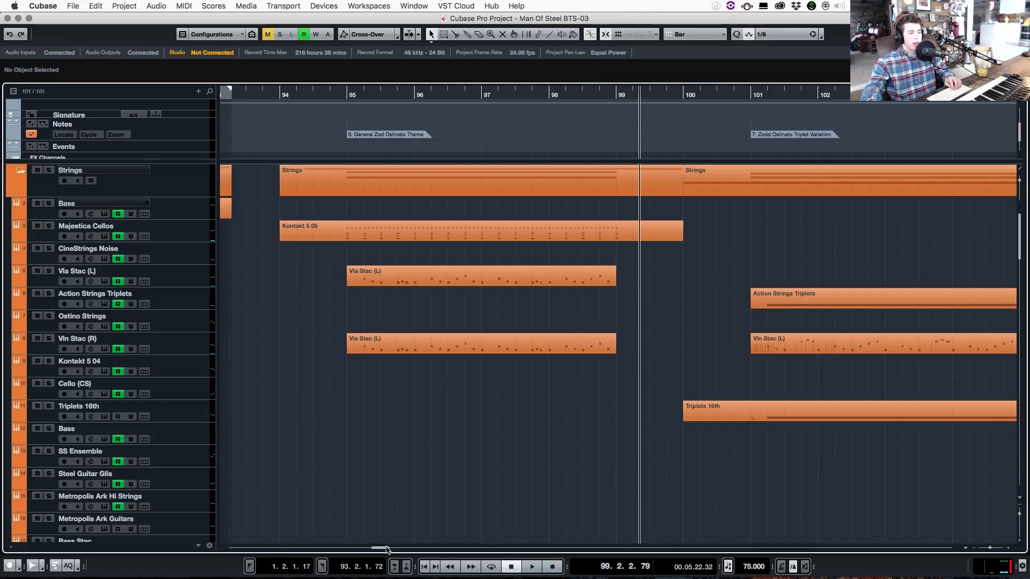
Step: Play the Zodd Ostinato Triplet Variation and stop playback at bar 104
left_click_drag(387, 550, 382, 550)
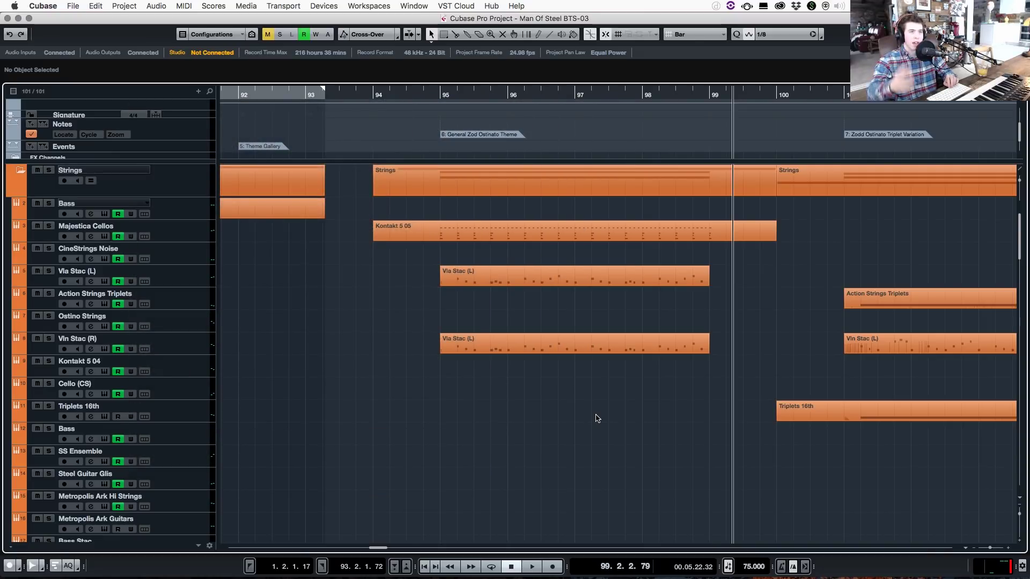
key("space")
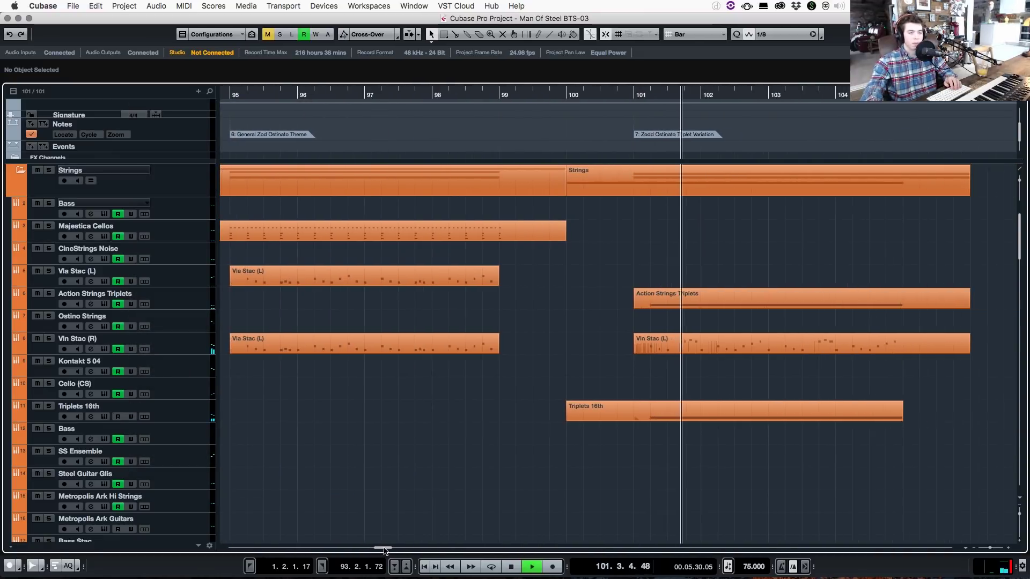
left_click_drag(384, 550, 386, 550)
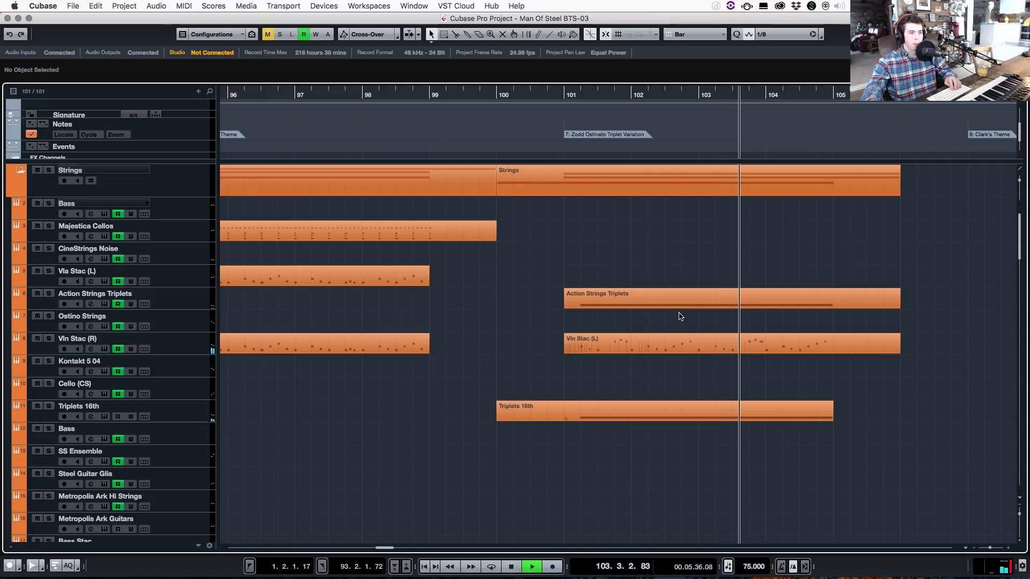
key("space")
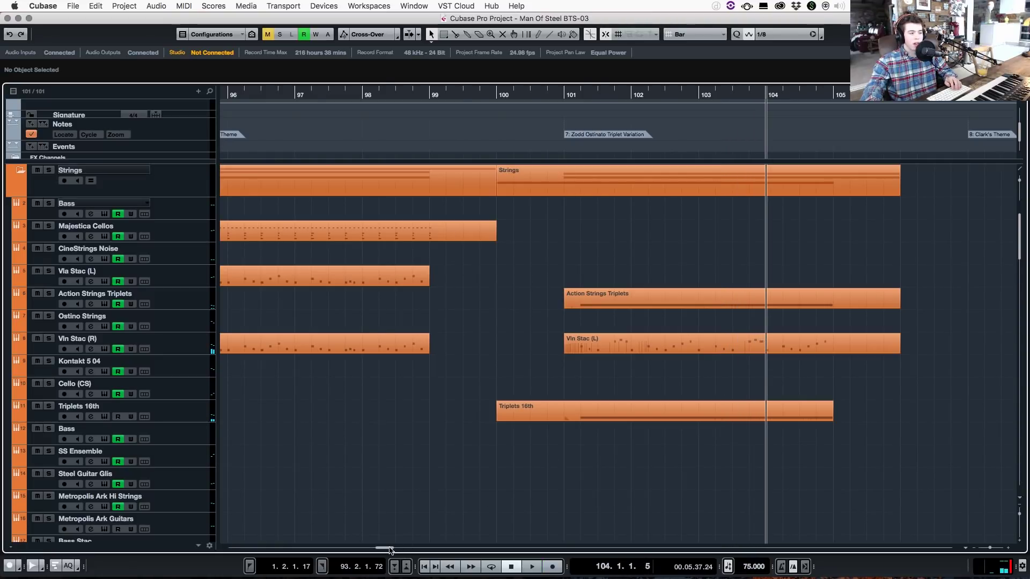
Step: Place the playback cursor at bar 122, at the start of the second Piano 2 part before the Clark's Family Theme marker
scroll(765, 397, "right", 10)
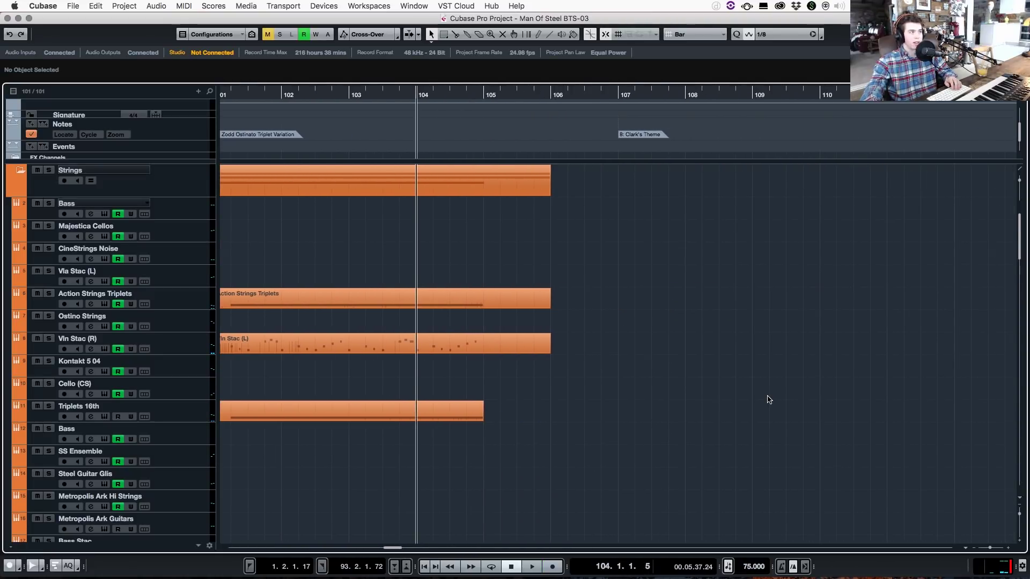
scroll(769, 400, "down", 20)
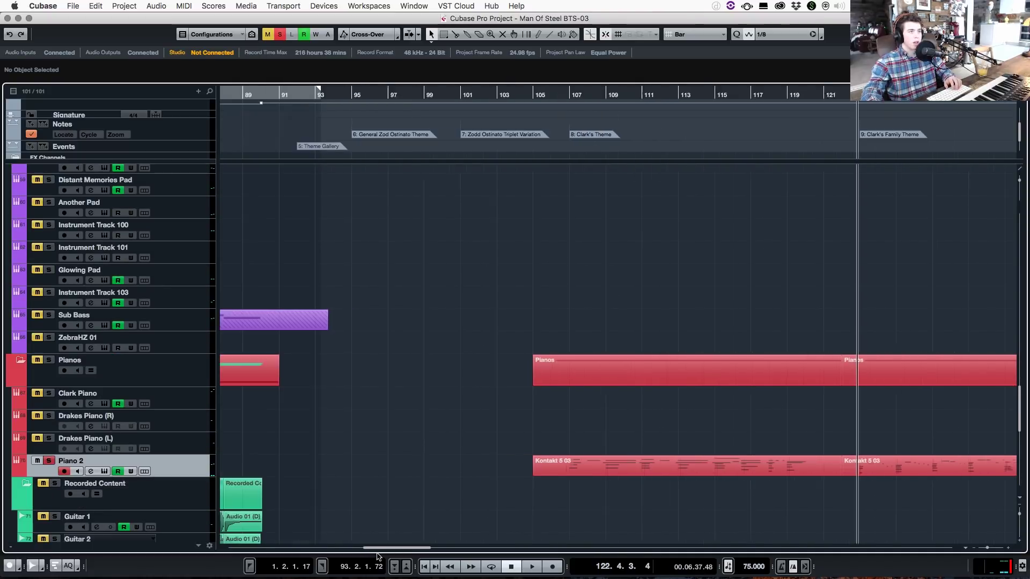
scroll(466, 437, "left", 1)
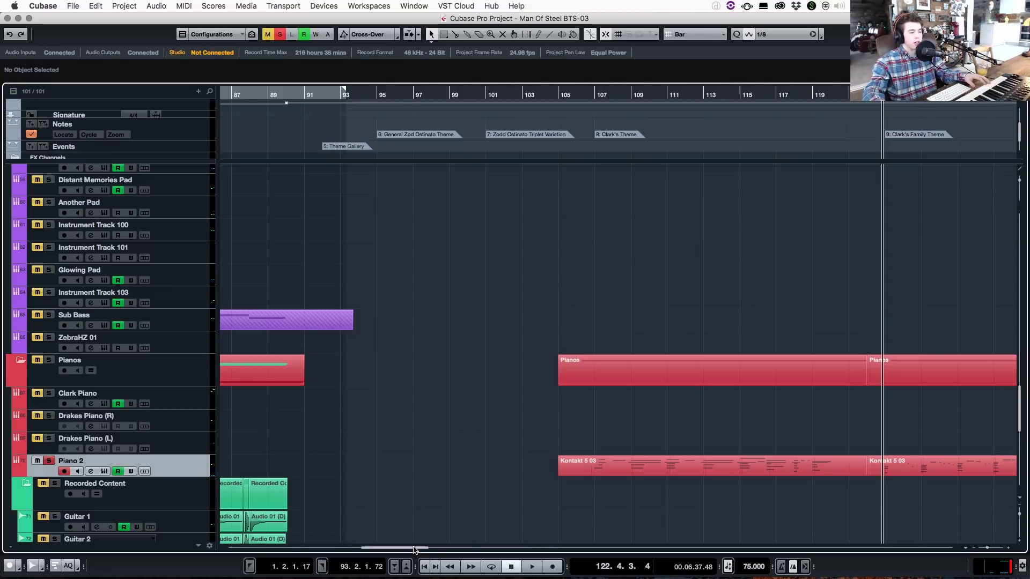
scroll(429, 539, "right", 10)
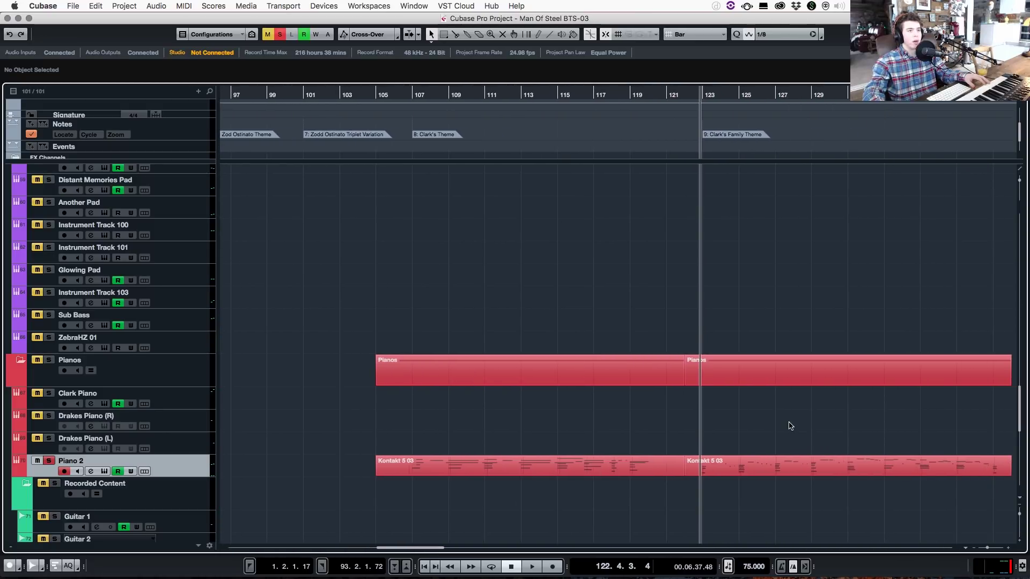
left_click_drag(441, 548, 456, 548)
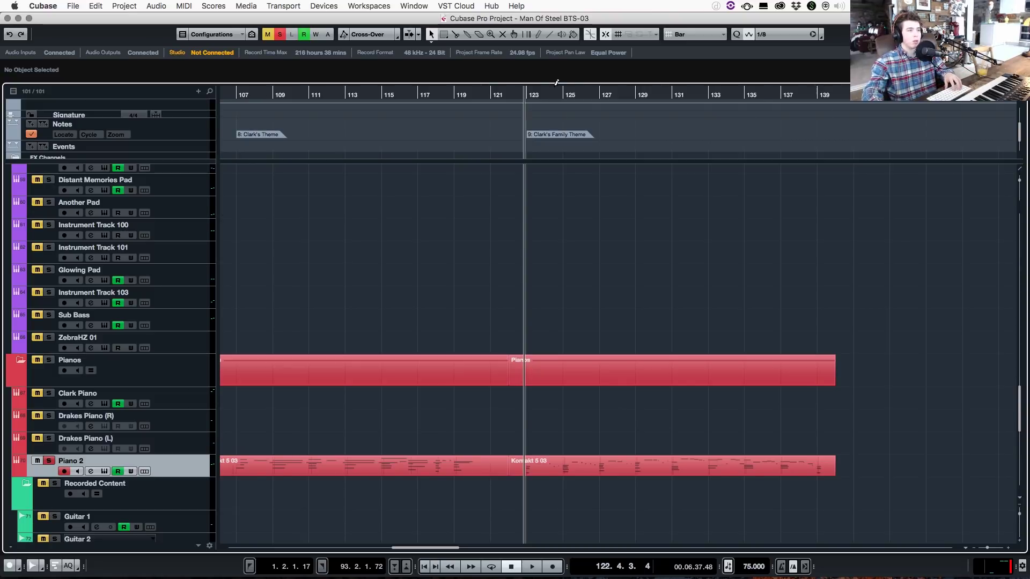
left_click(507, 94)
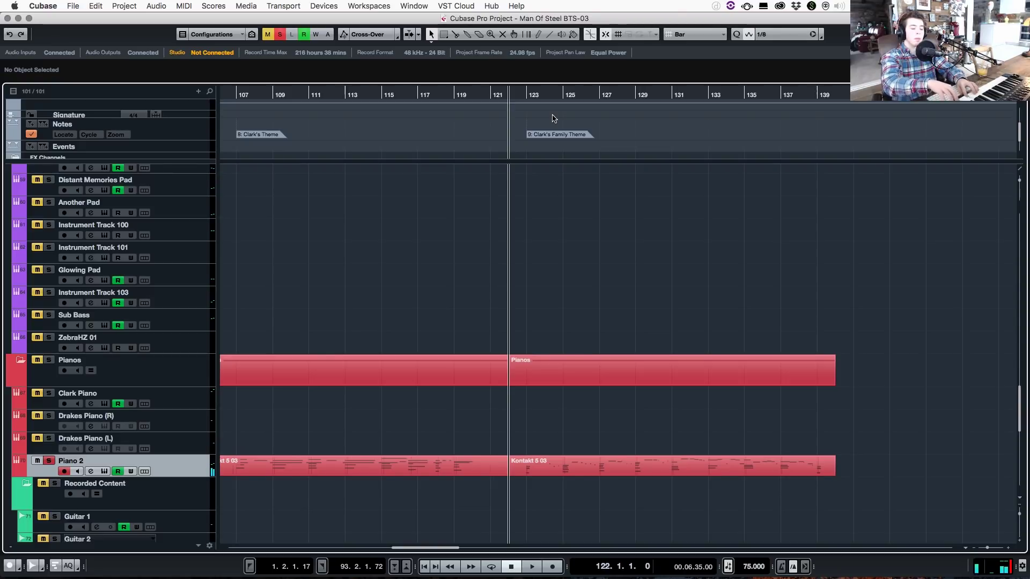
Step: Play the opening of the suite while looking through the strings, brass, percussion, synth and piano tracks, and stop after bar 5
key("alt+n")
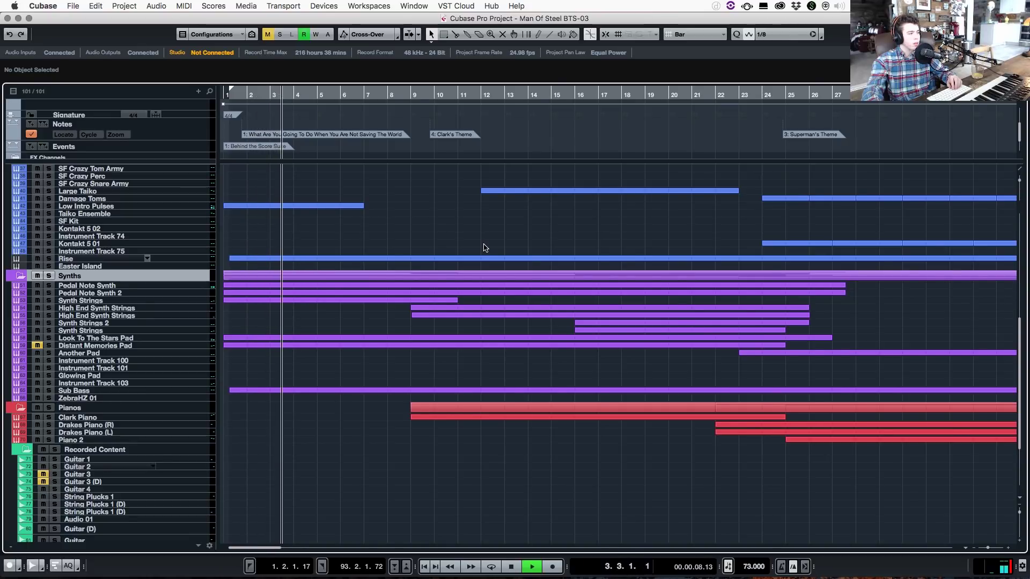
scroll(485, 248, "up", 10)
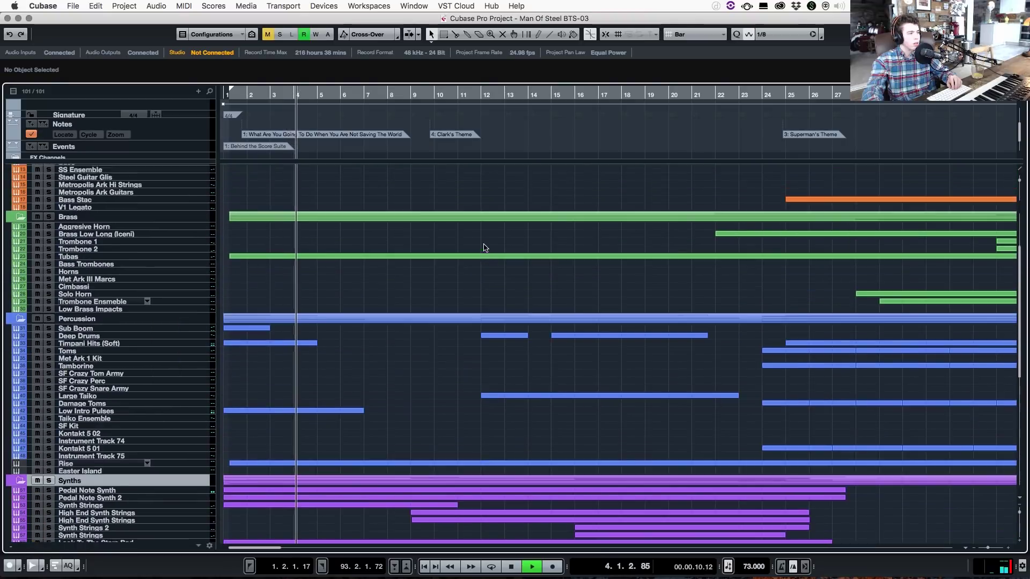
scroll(485, 247, "up", 5)
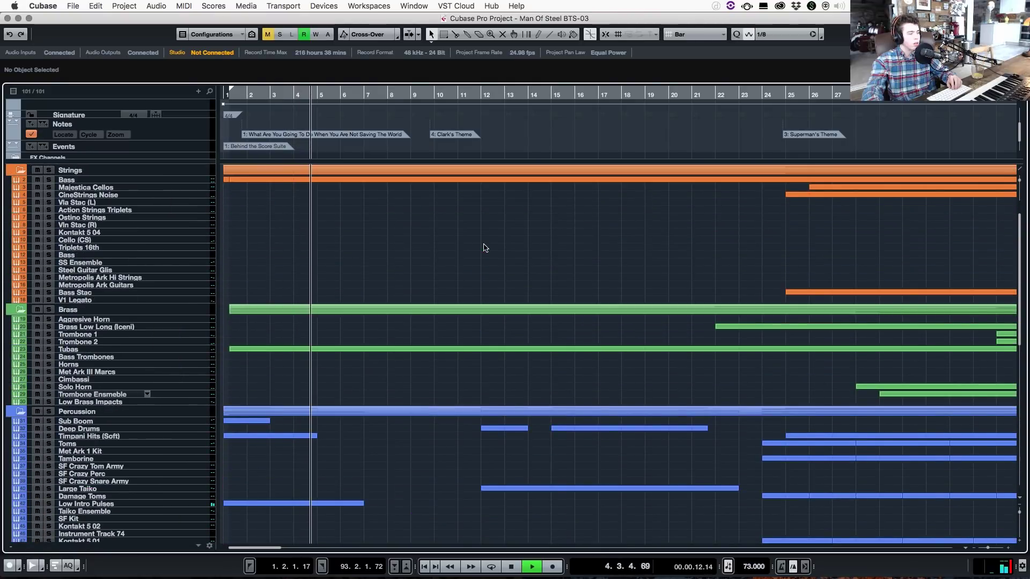
scroll(485, 248, "down", 15)
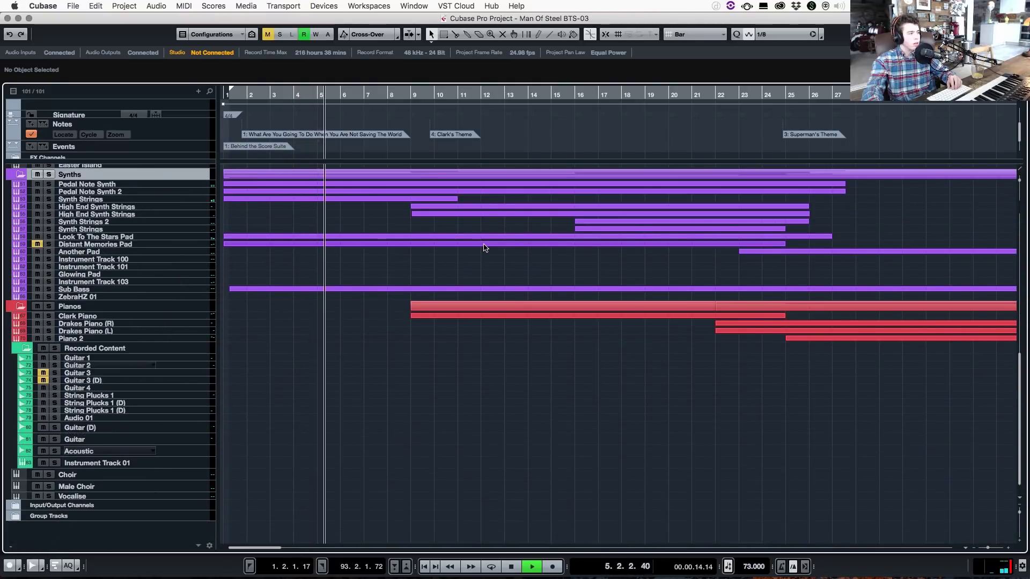
key("space")
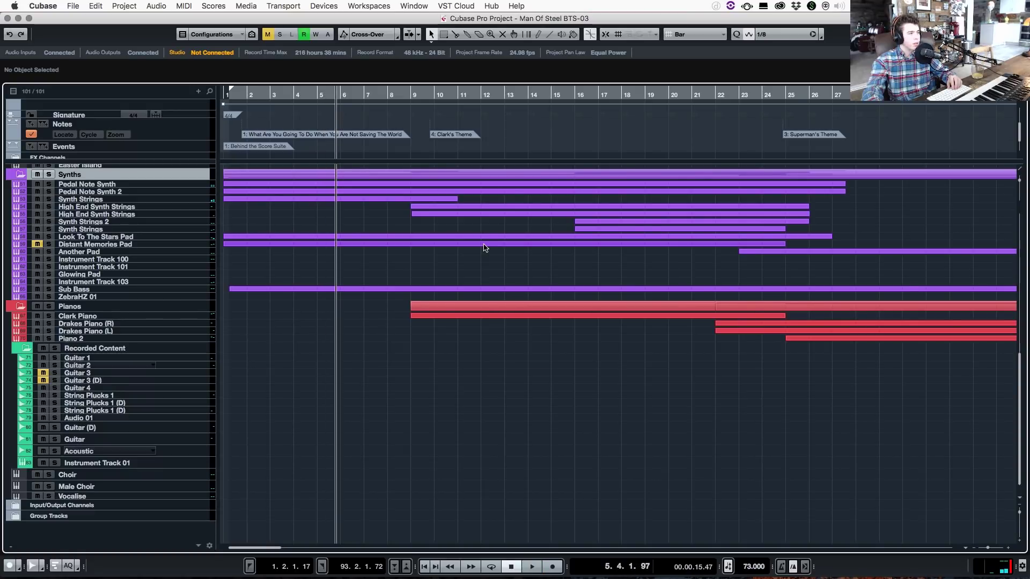
Step: Play the first Synth Strings track soloed from about bar 4 to bar 7 with enlarged track heights, and clear the solo
scroll(485, 248, "up", 5)
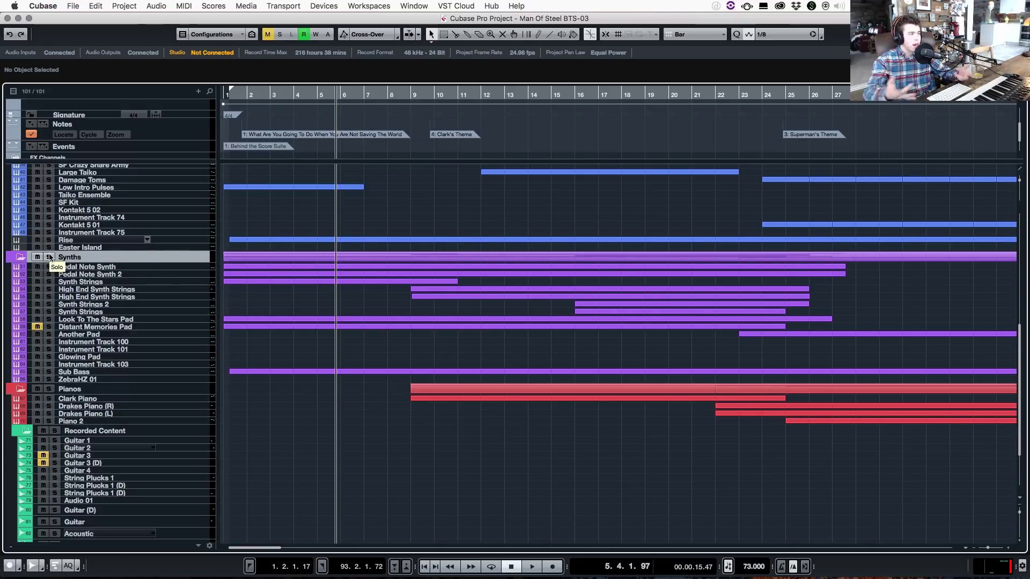
scroll(162, 385, "up", 3)
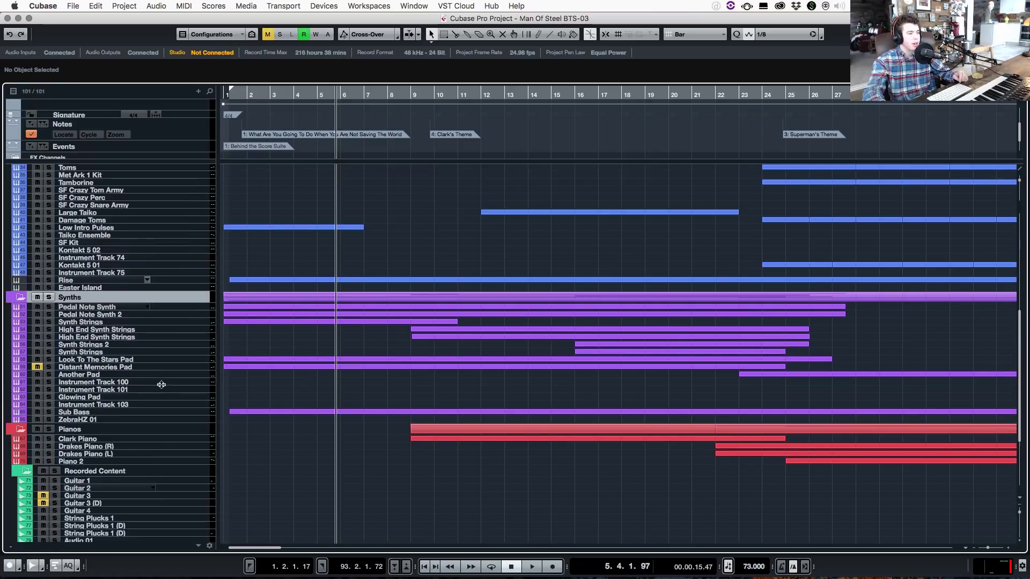
left_click_drag(274, 95, 273, 128)
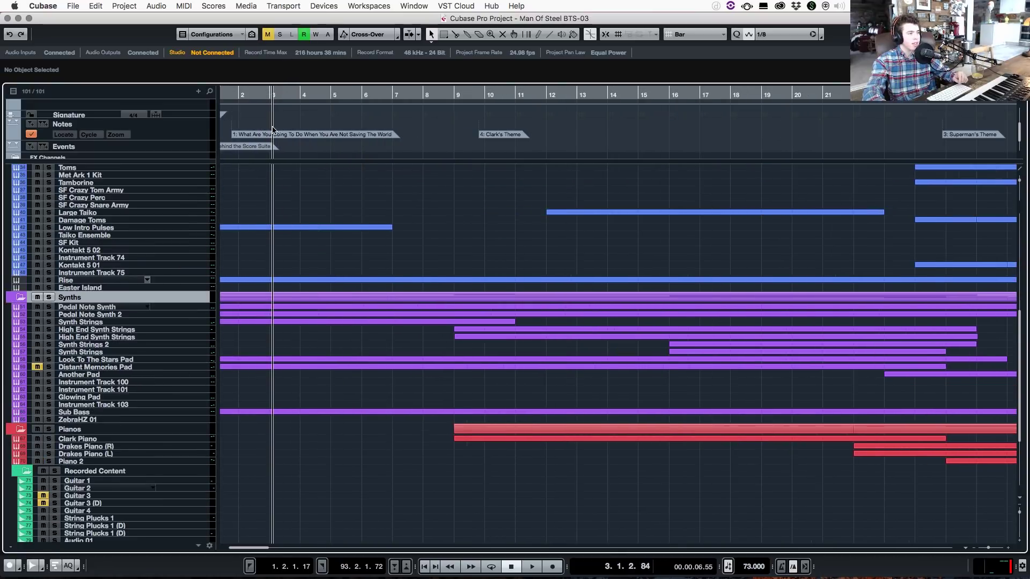
left_click(1021, 514)
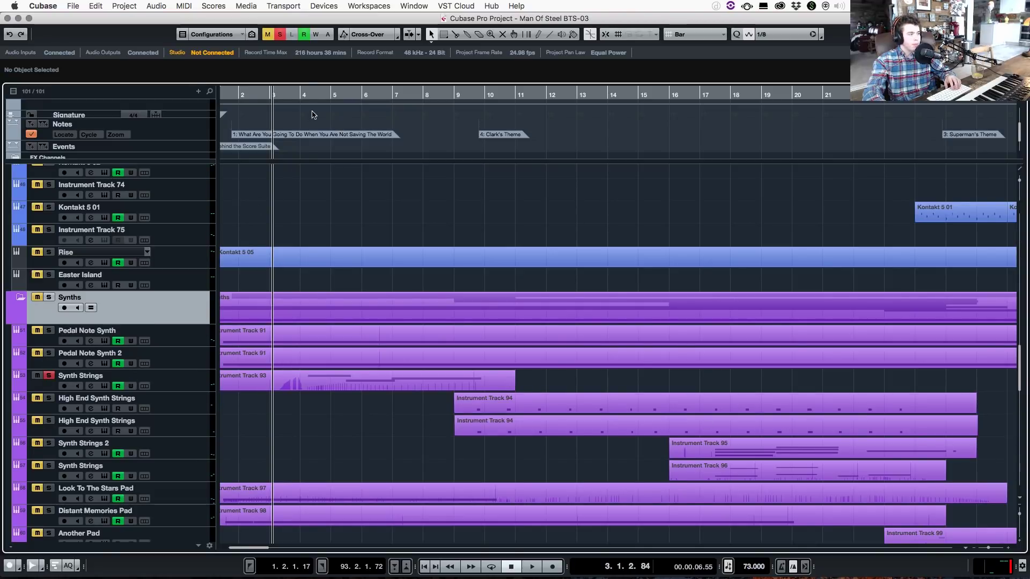
left_click(312, 95)
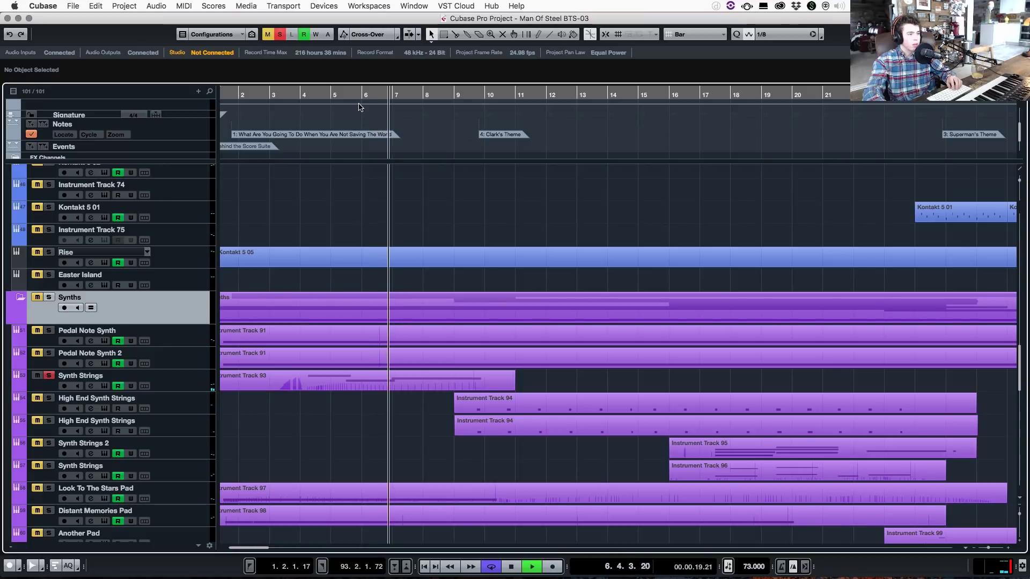
key("space")
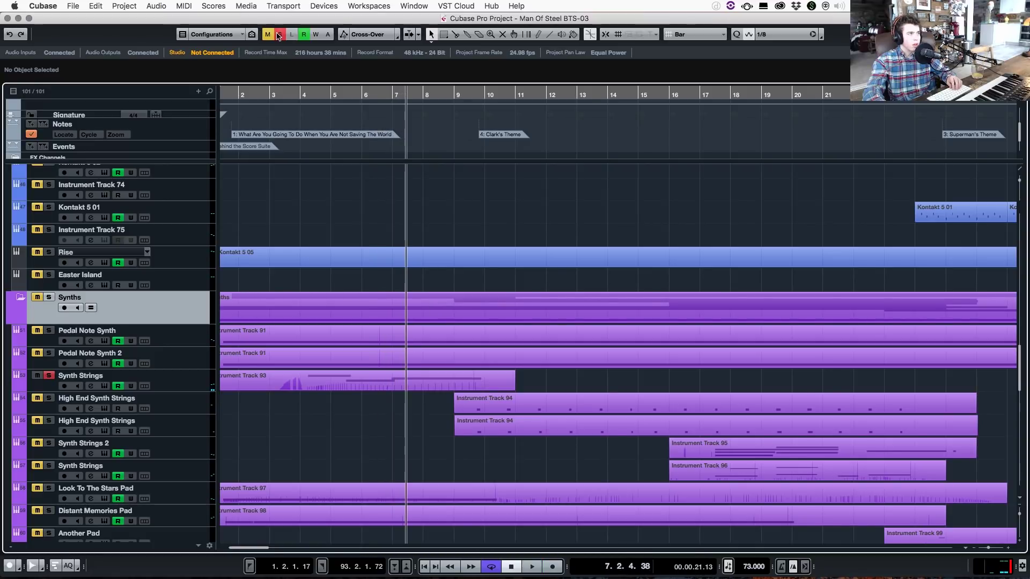
left_click(278, 35)
Step: Play Clark's Theme from about bar 9 while looking through the synth and piano tracks, and stop near the end of bar 12
scroll(587, 294, "down", 10)
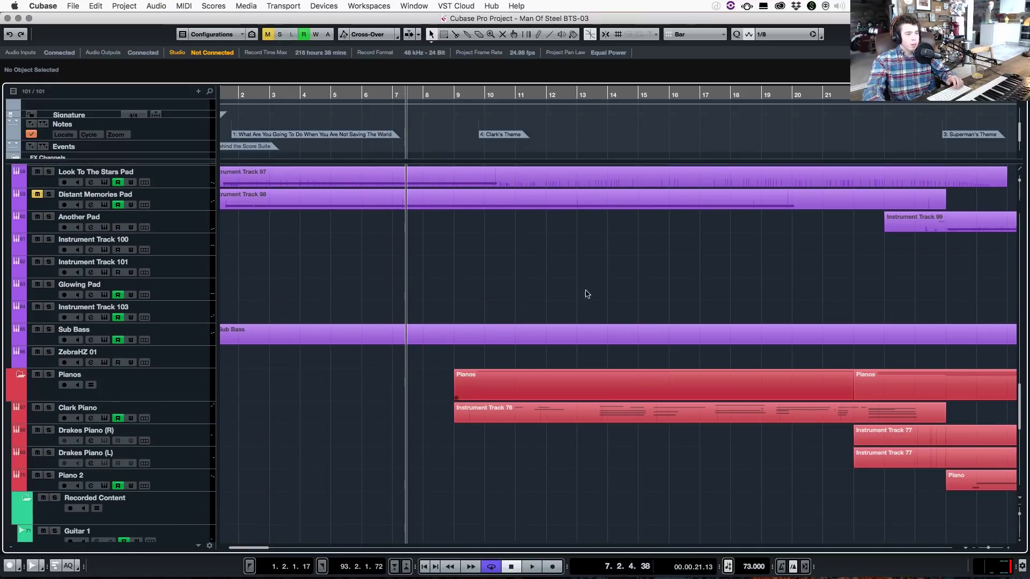
left_click(480, 94)
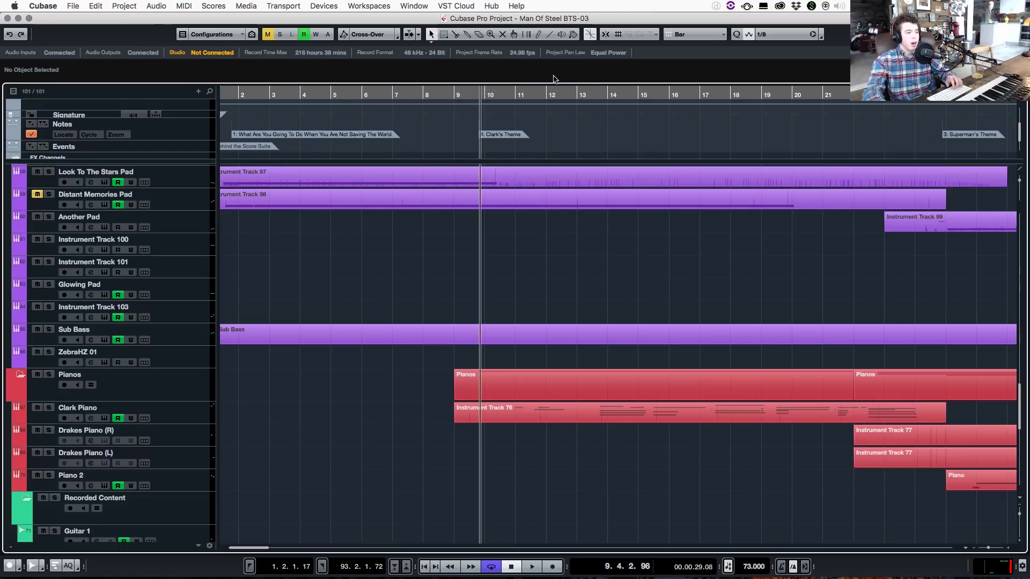
left_click(465, 104)
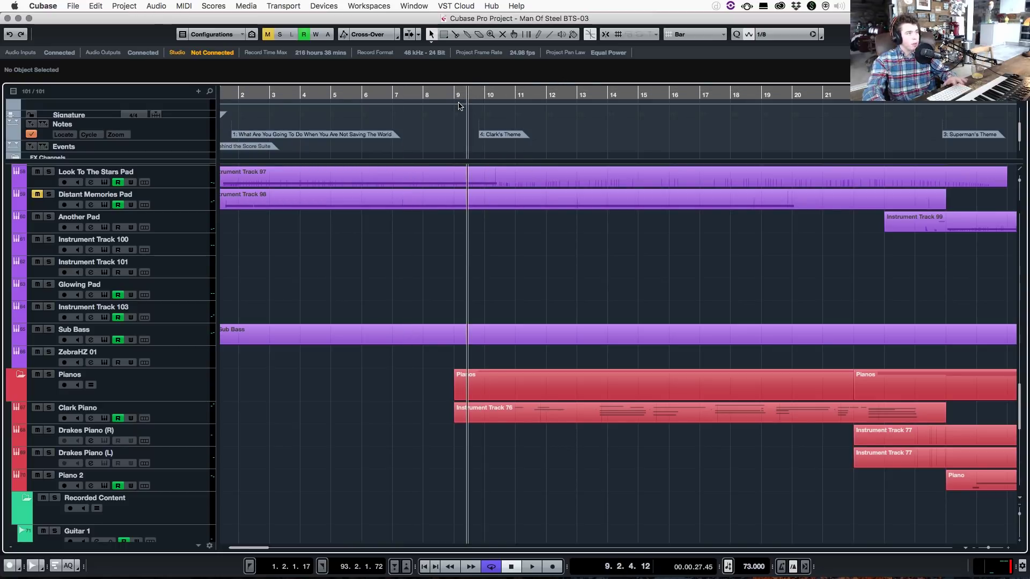
key("space")
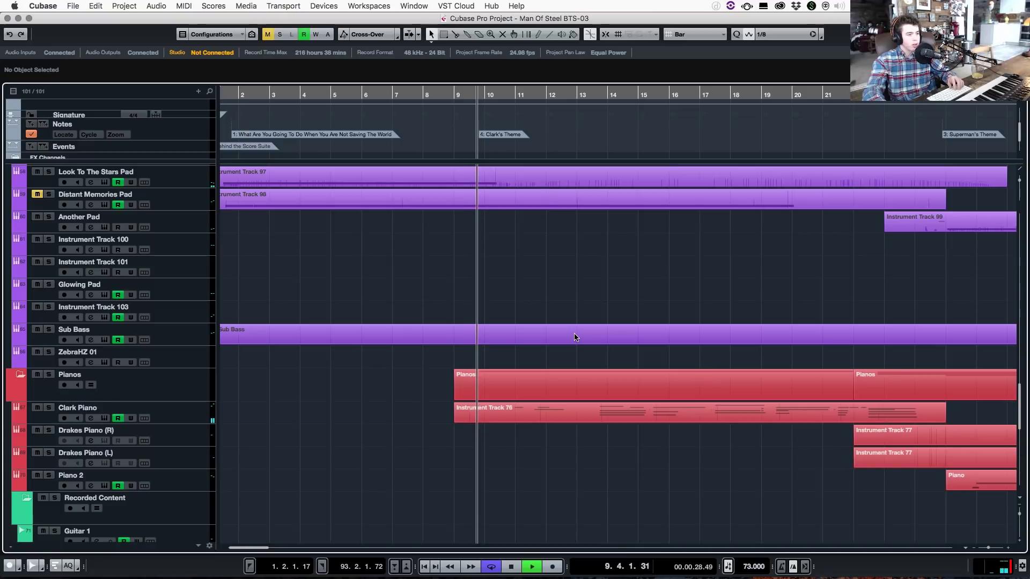
scroll(577, 340, "up", 7)
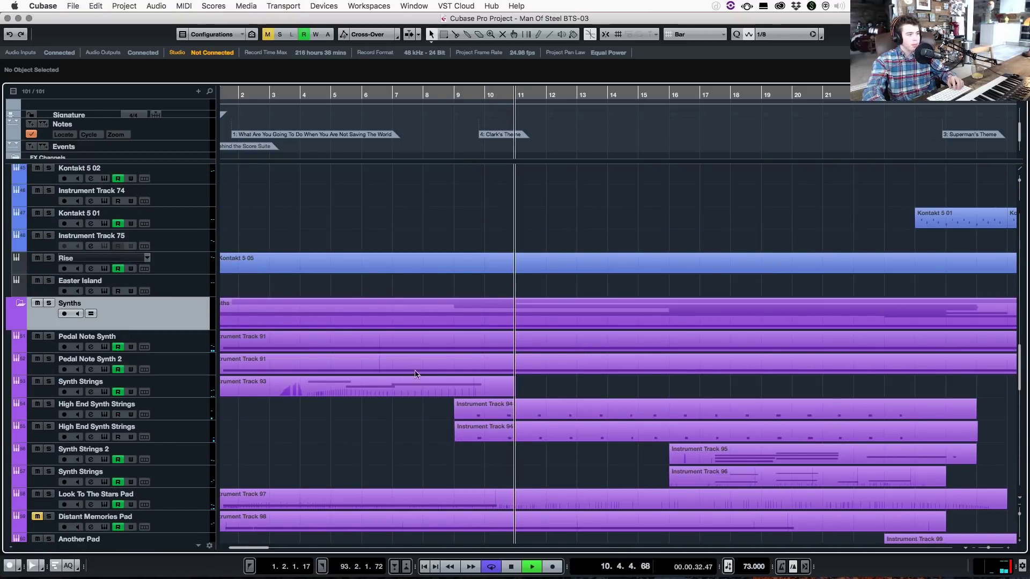
scroll(306, 422, "down", 2)
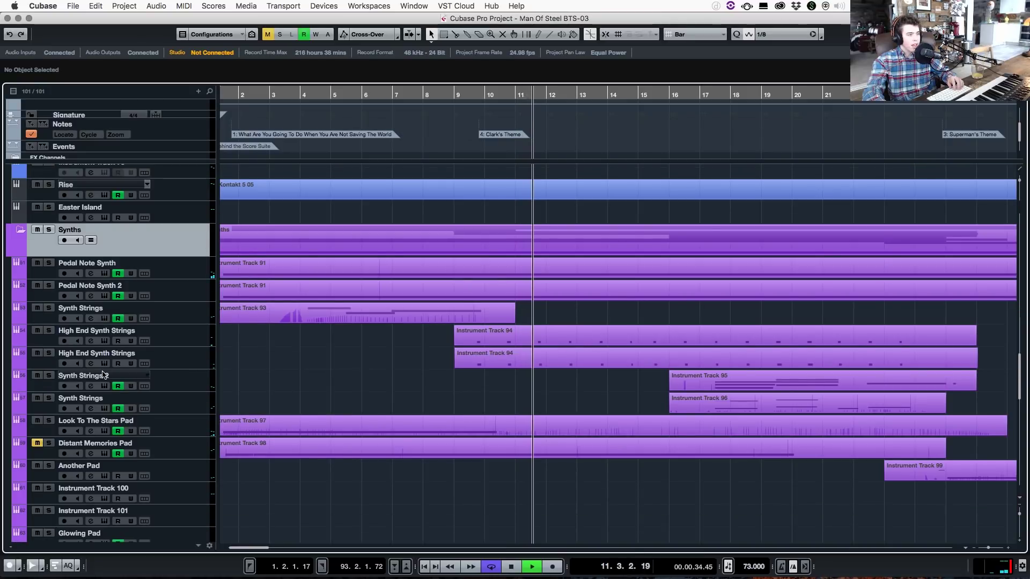
type("2")
key("Return")
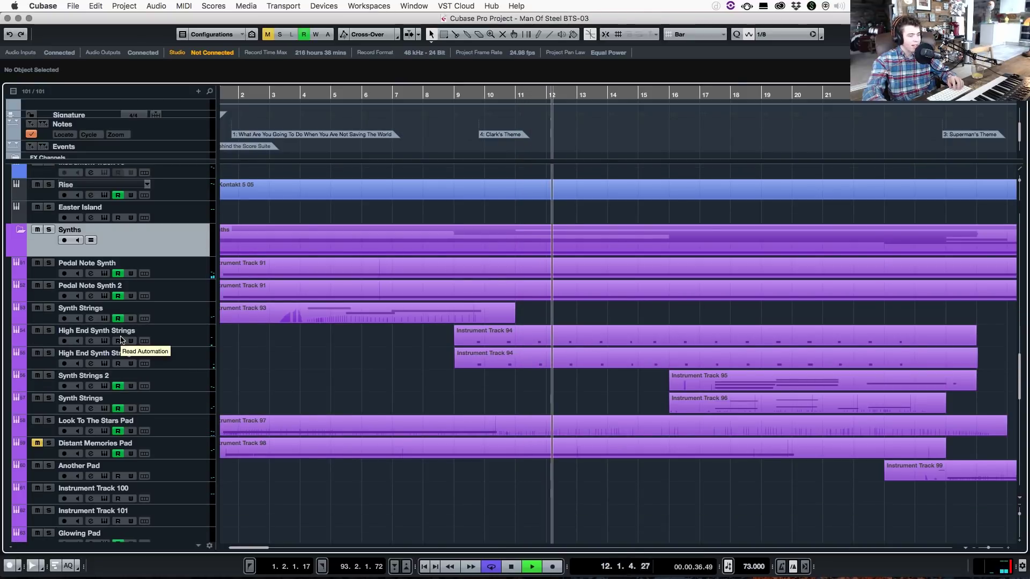
key("space")
Step: Play both High End Synth Strings tracks soloed from about bar 9 to bar 11, and clear the solo
left_click(49, 331)
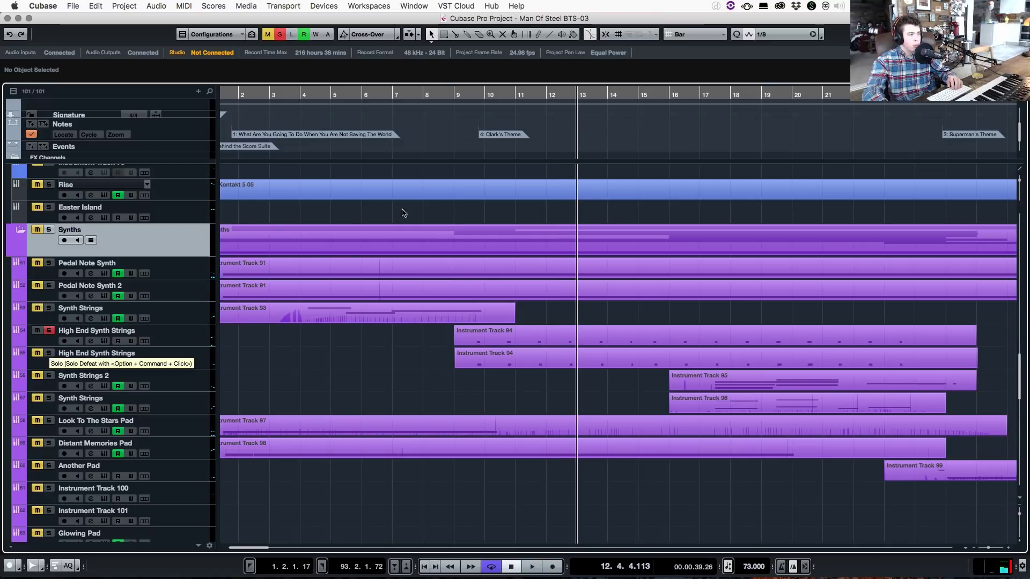
left_click(49, 353)
left_click(474, 102)
key("space")
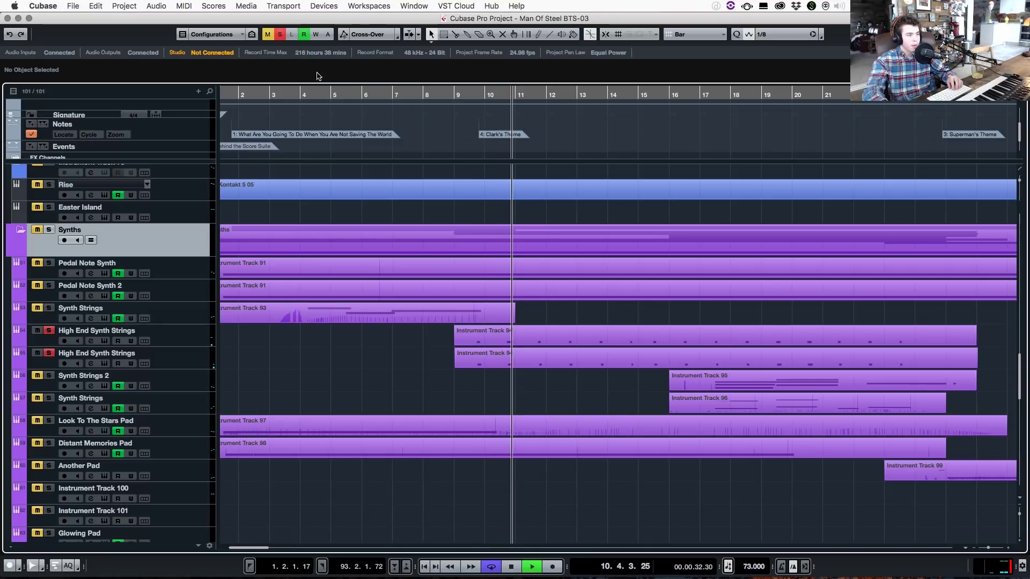
scroll(275, 311, "up", 2)
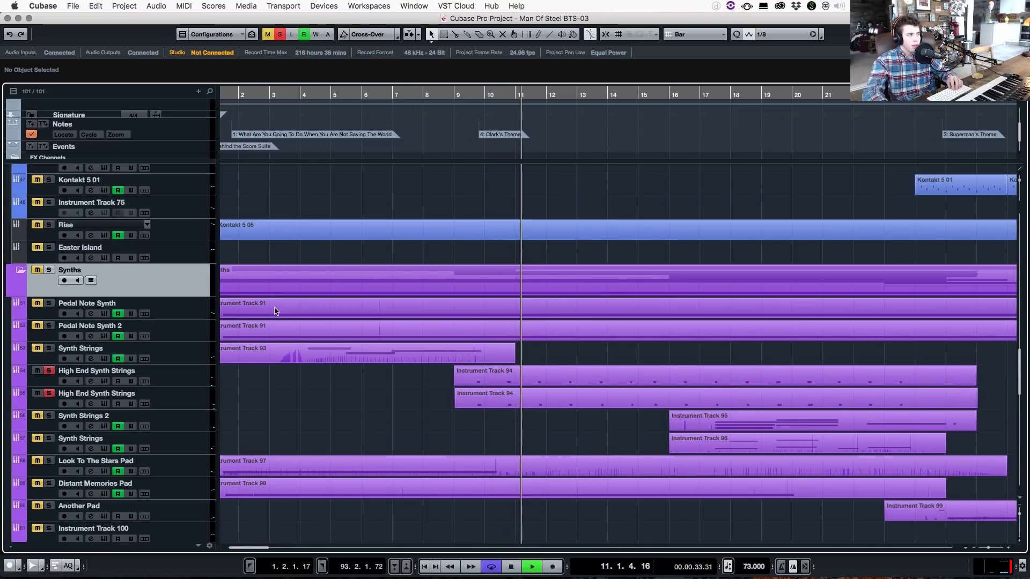
left_click(280, 36)
Step: Solo the Percussion folder, play it from bar 12 to bar 13, and clear the solo
scroll(610, 468, "up", 20)
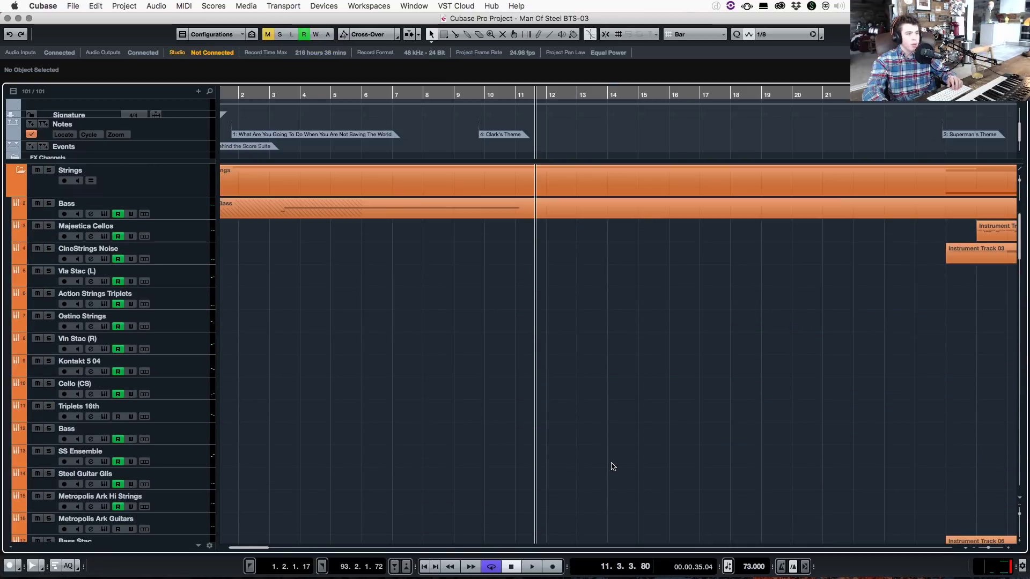
scroll(610, 468, "down", 10)
scroll(614, 466, "down", 15)
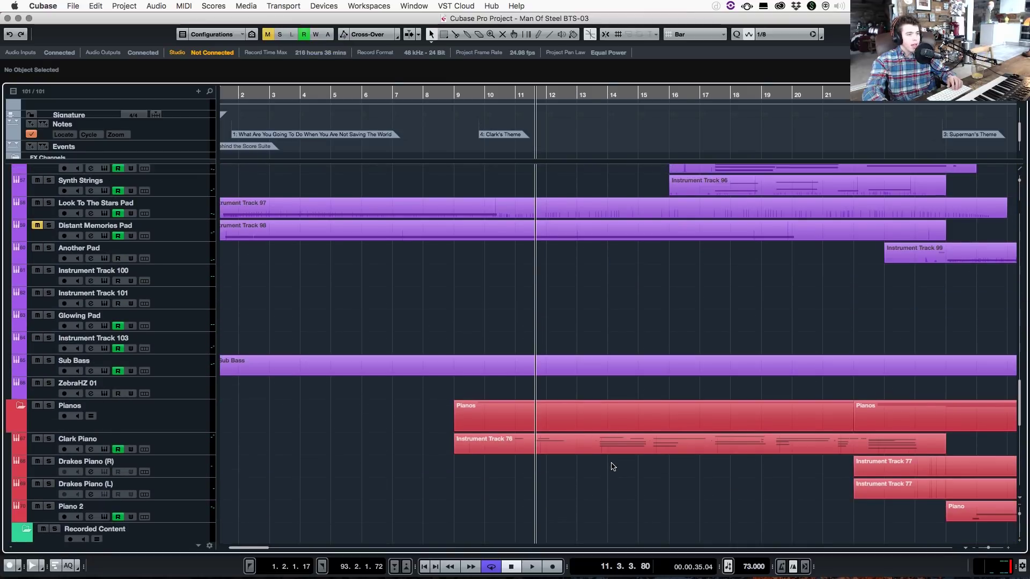
scroll(613, 467, "up", 8)
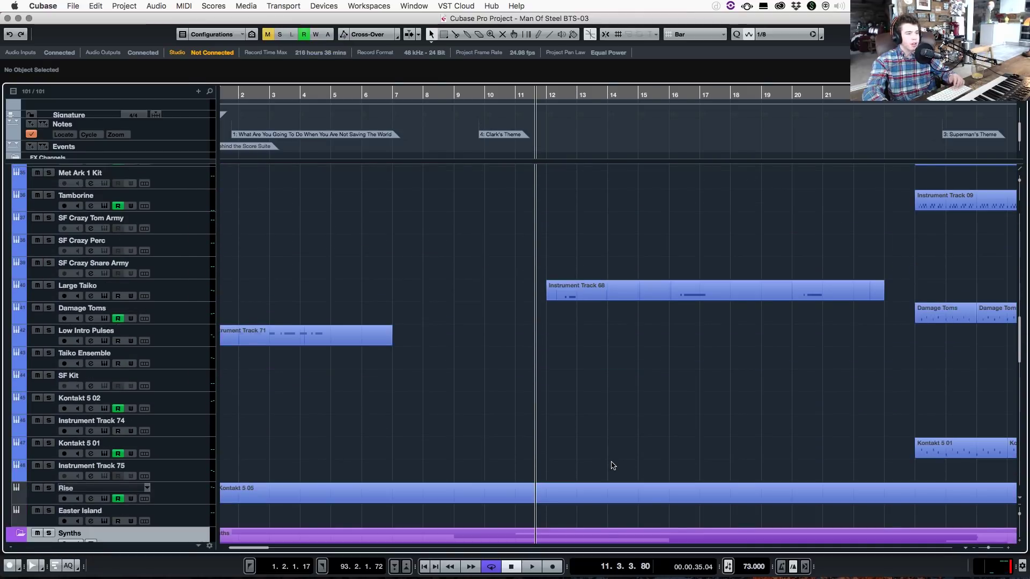
scroll(613, 466, "up", 3)
scroll(613, 465, "up", 3)
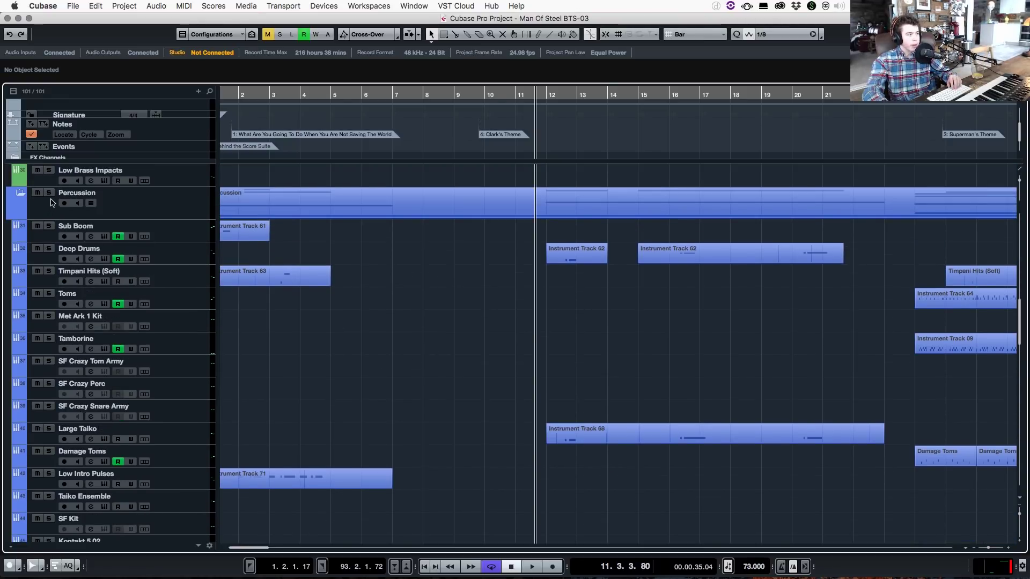
key("s")
left_click(560, 94)
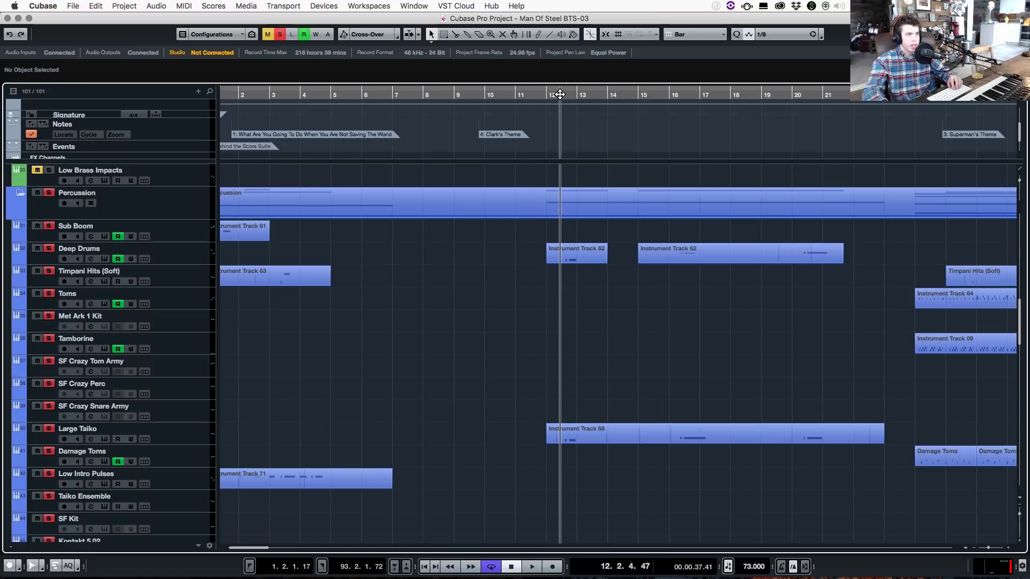
key("space")
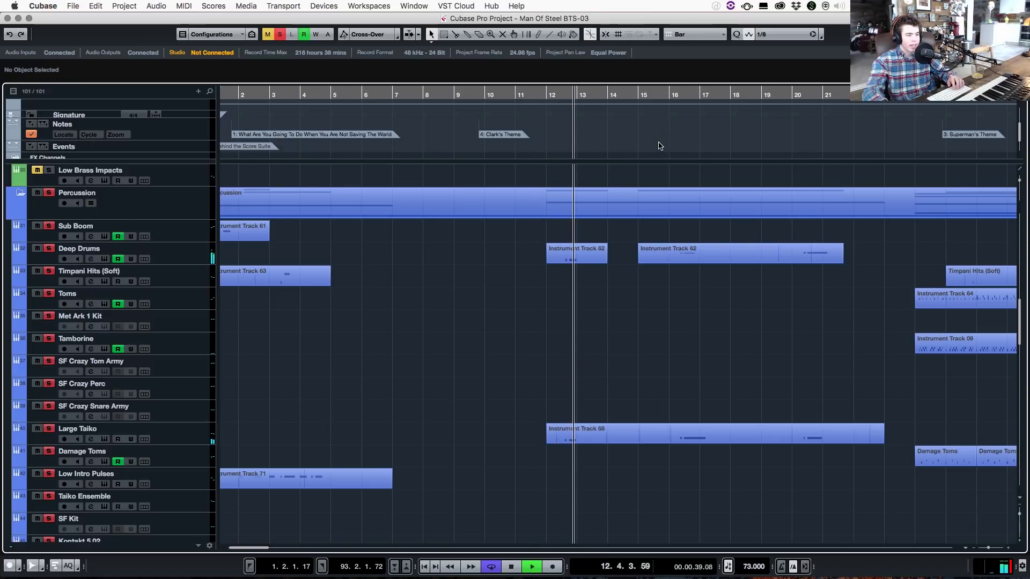
key("space")
left_click(280, 34)
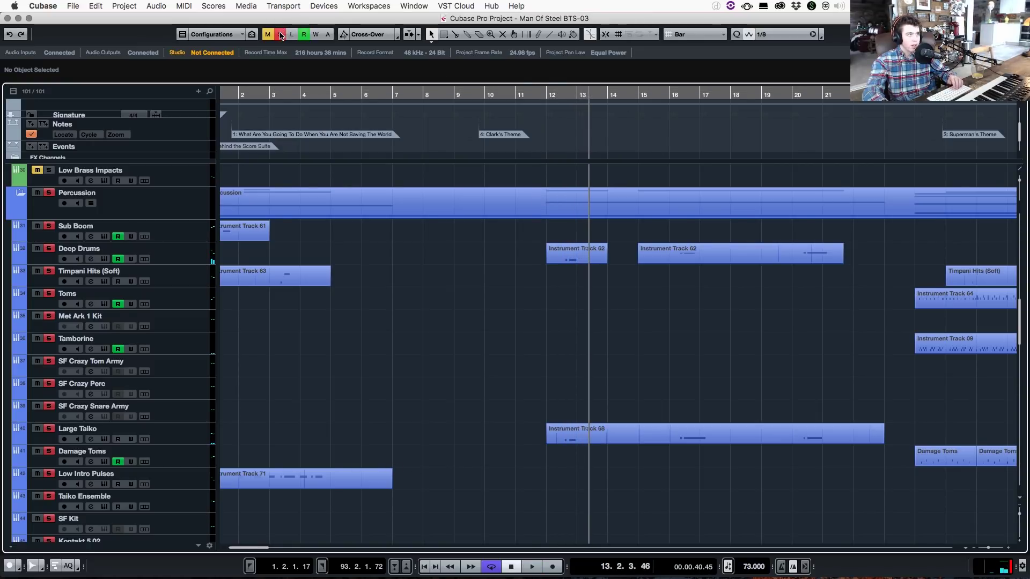
Step: Play the full mix of Clark's Theme from bar 11 and stop before the end of bar 14
left_click(534, 94)
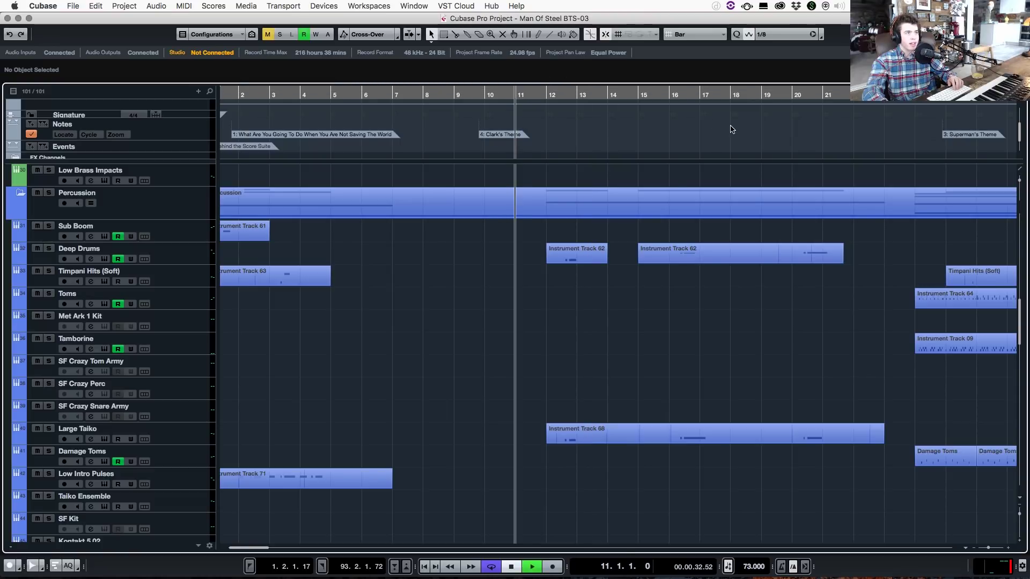
key("space")
scroll(483, 429, "right", 5)
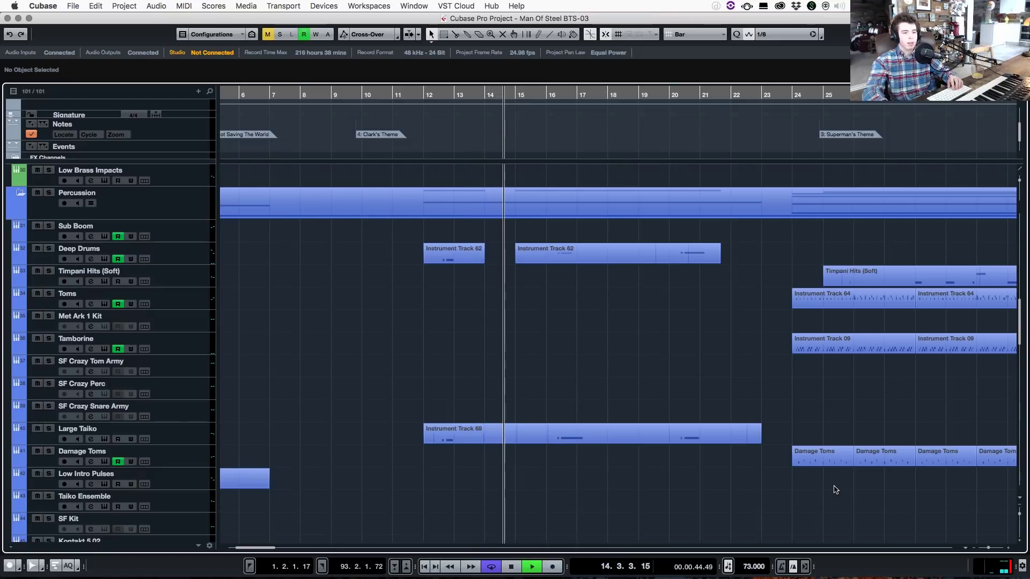
key("space")
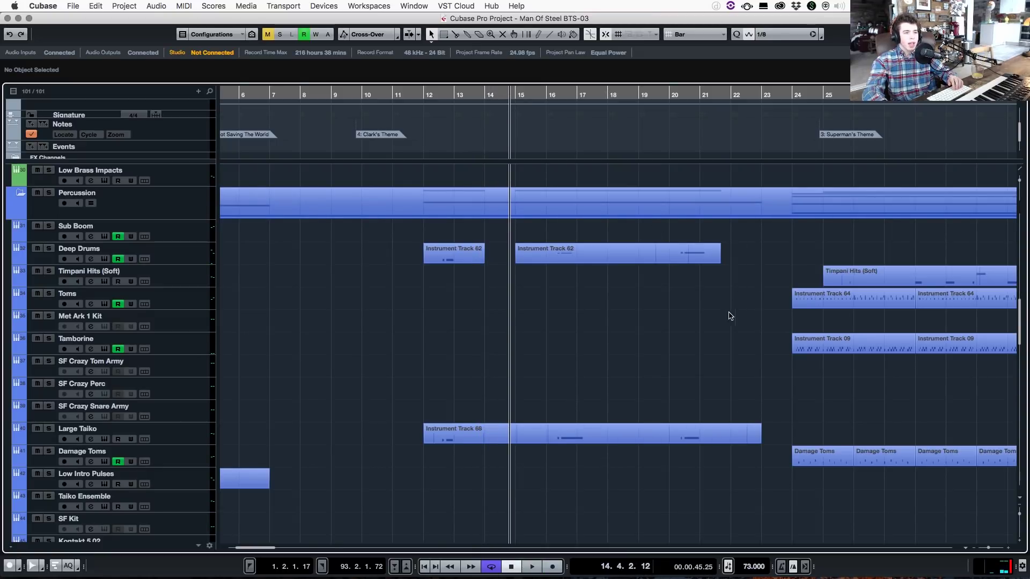
Step: Reduce the track heights and look over the string, brass and percussion parts around the Superman's Theme marker at bar 25
scroll(270, 548, "right", 10)
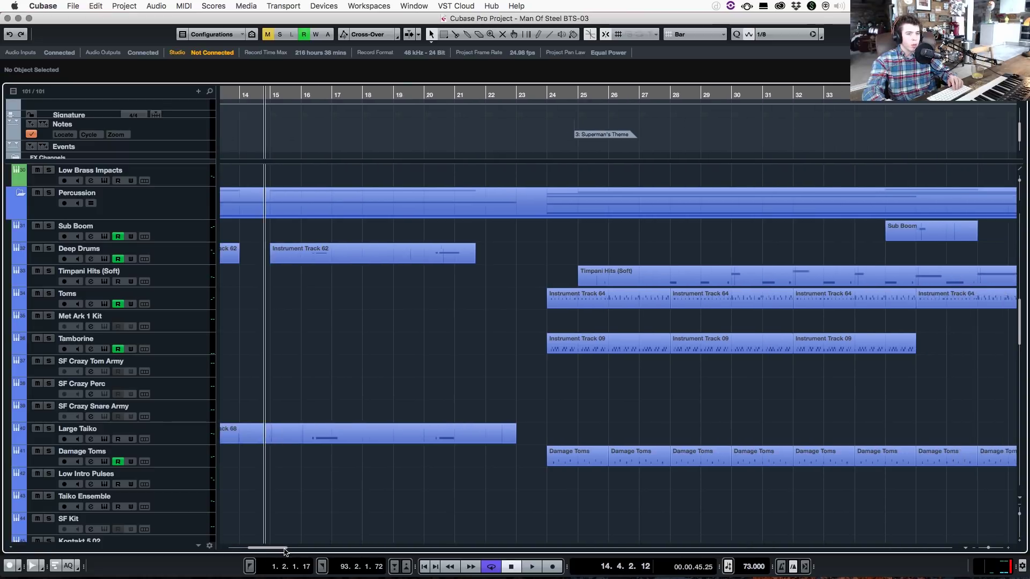
scroll(537, 456, "down", 5)
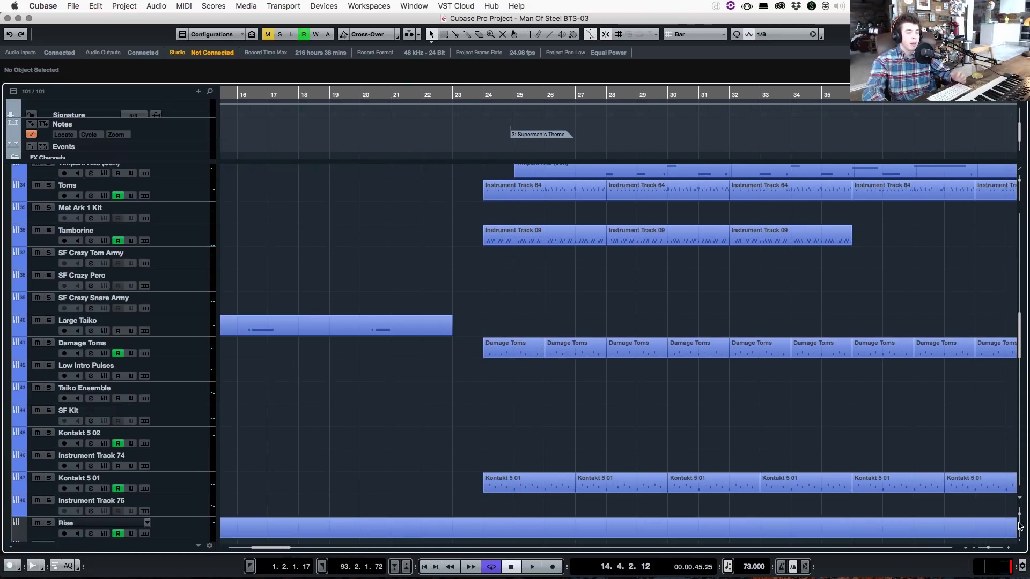
left_click_drag(1020, 517, 1021, 510)
scroll(635, 398, "up", 3)
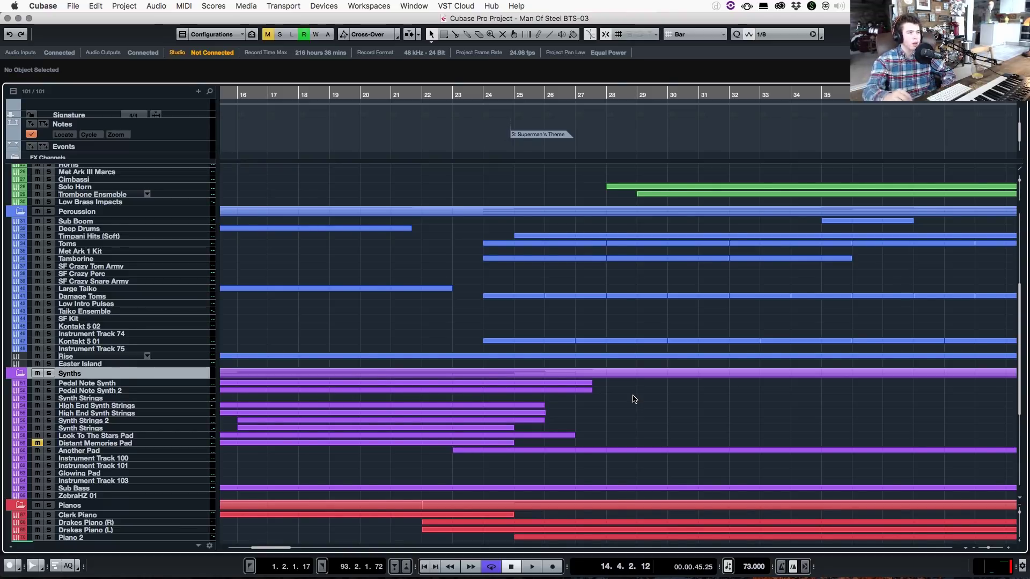
scroll(634, 399, "up", 5)
left_click(512, 97)
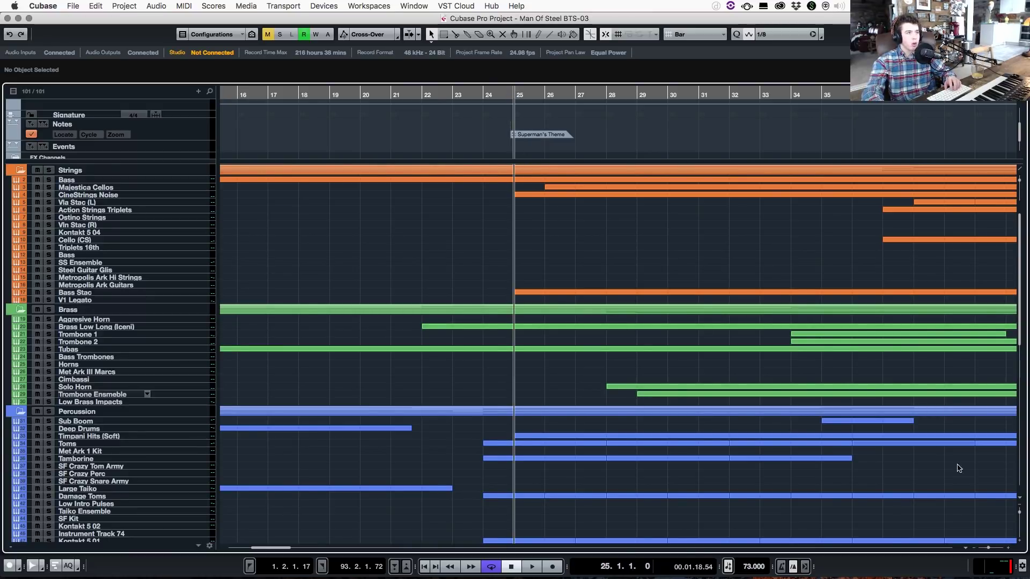
left_click(1019, 514)
scroll(586, 480, "down", 10)
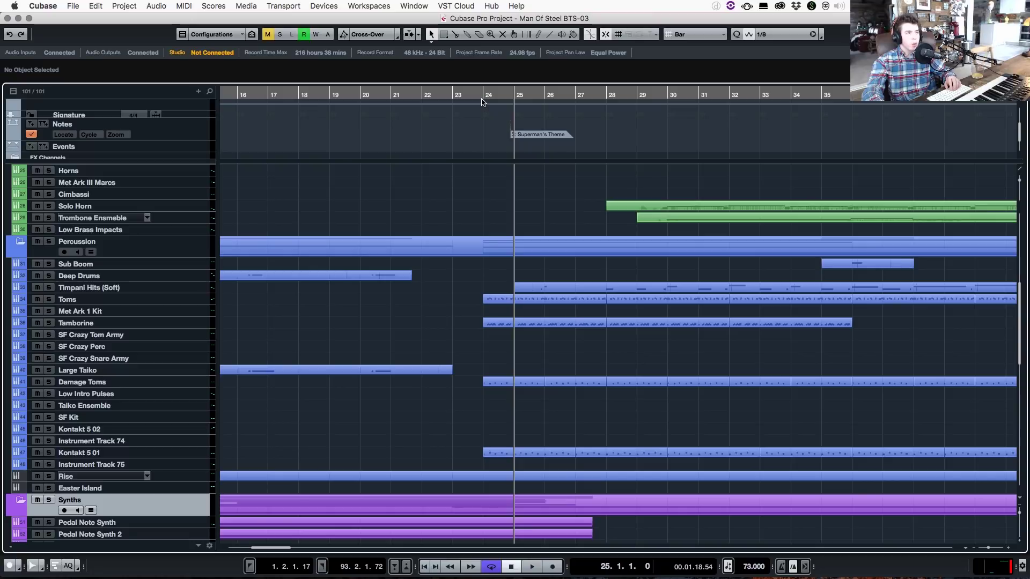
Step: Solo the Percussion folder and play it from bar 24 into bar 26
left_click(482, 99)
left_click(49, 244)
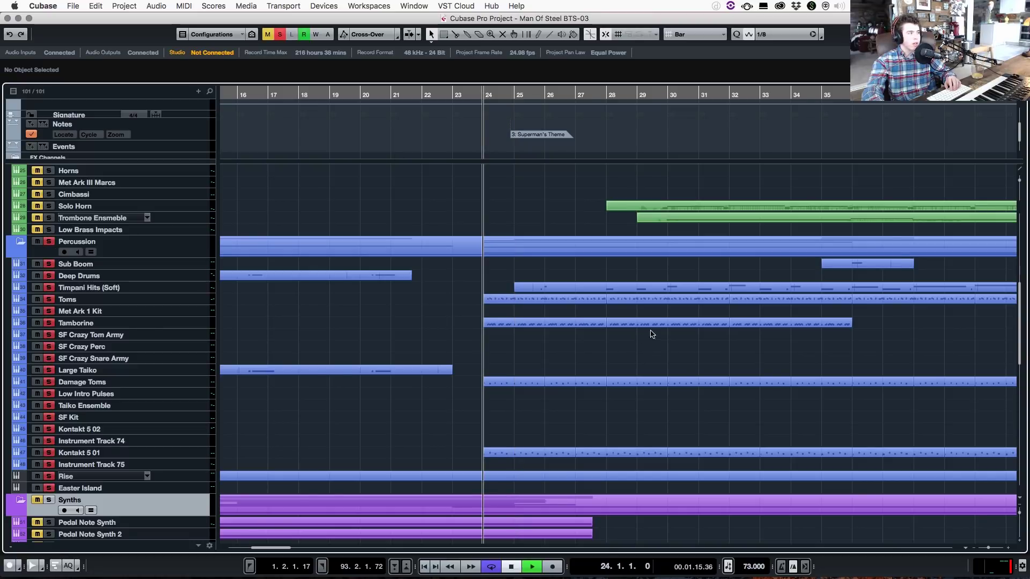
key("space")
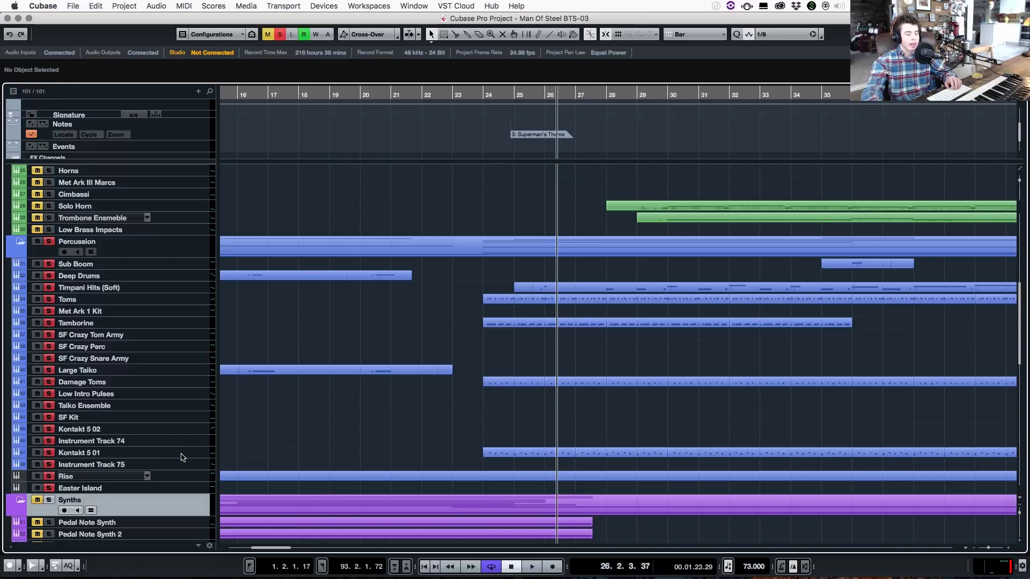
Step: Replay the soloed percussion from bar 25 to bar 26, look over the synth and piano tracks, and clear the solo
left_click(513, 94)
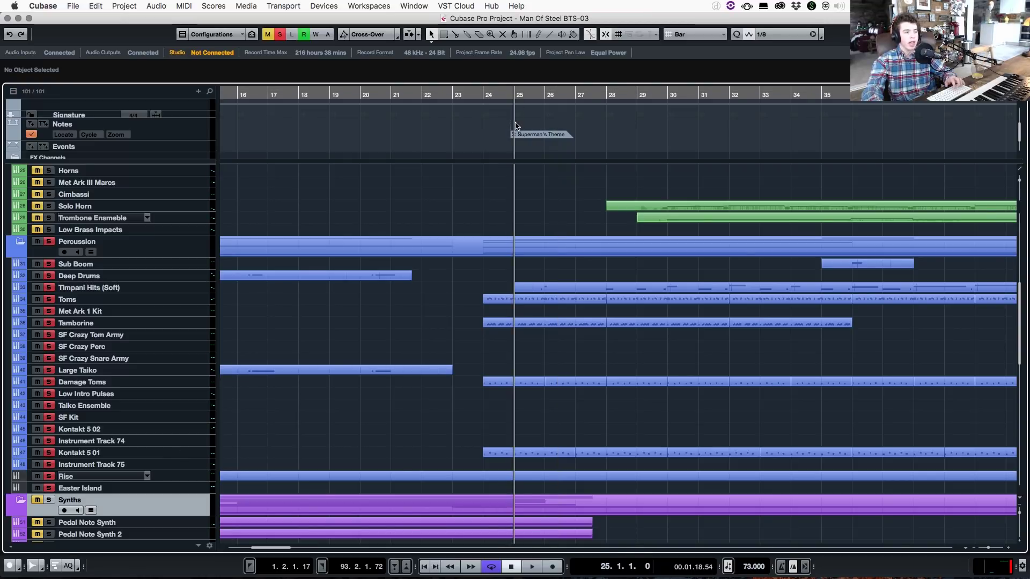
key("space")
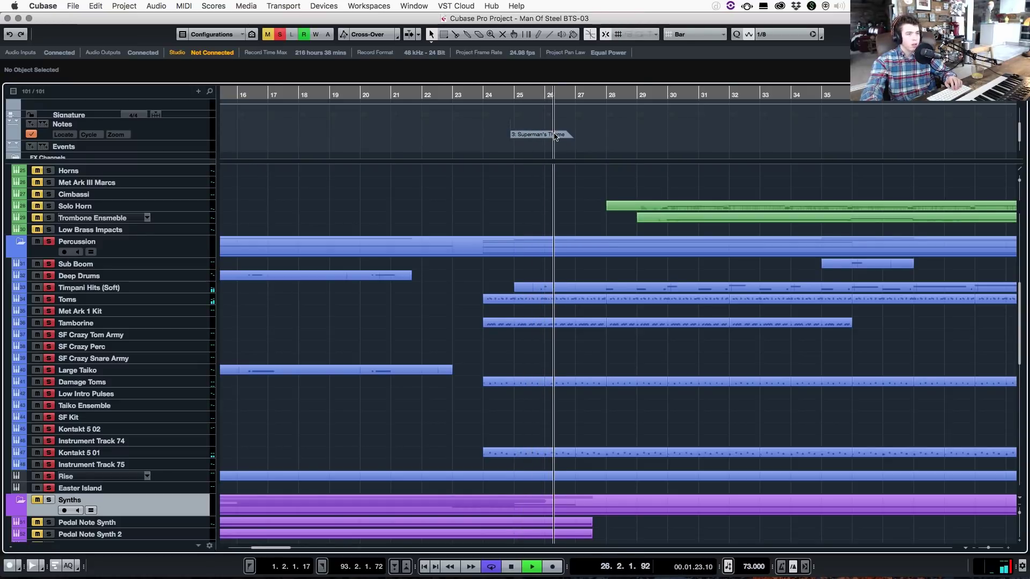
key("space")
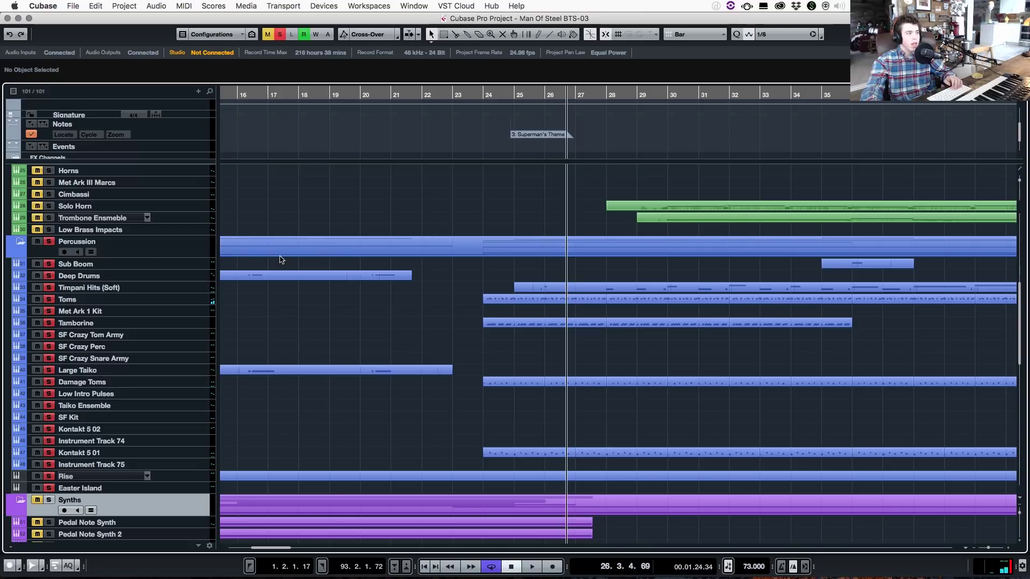
scroll(499, 396, "down", 5)
scroll(501, 395, "down", 1)
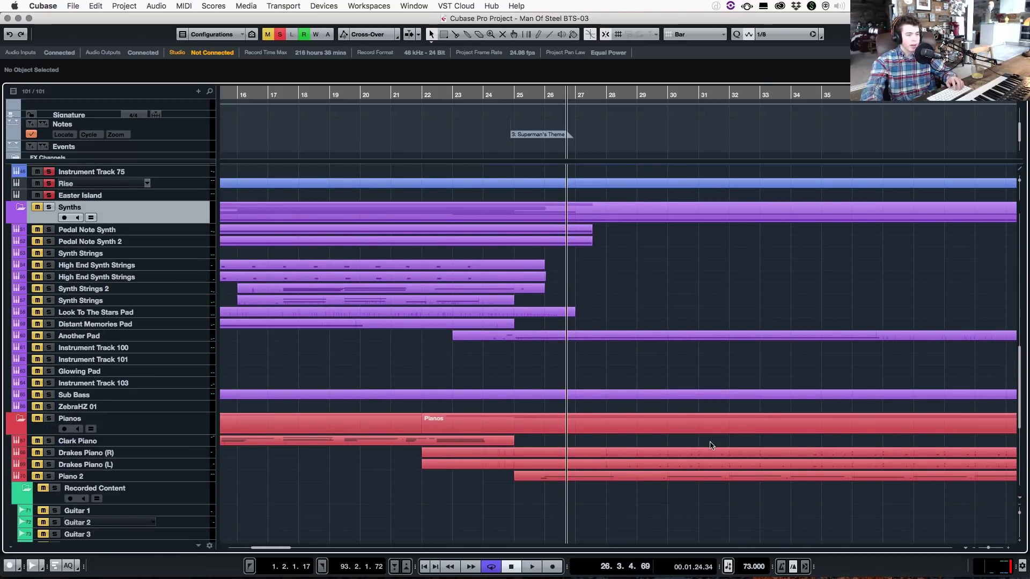
scroll(662, 471, "up", 1)
left_click(282, 36)
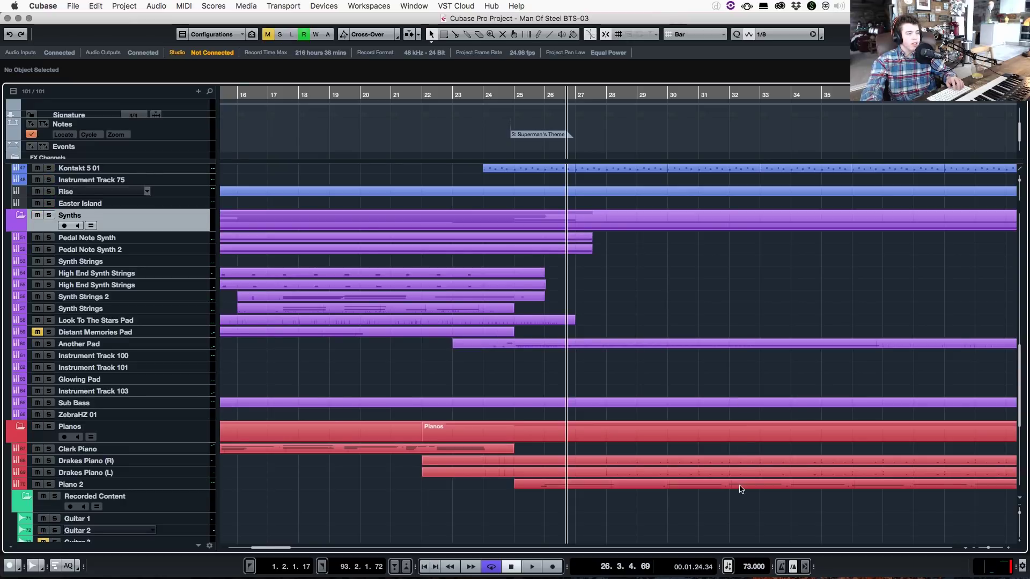
Step: Solo the Bass track in the Strings folder and play it briefly from bar 28
scroll(740, 488, "down", 1)
scroll(687, 472, "up", 10)
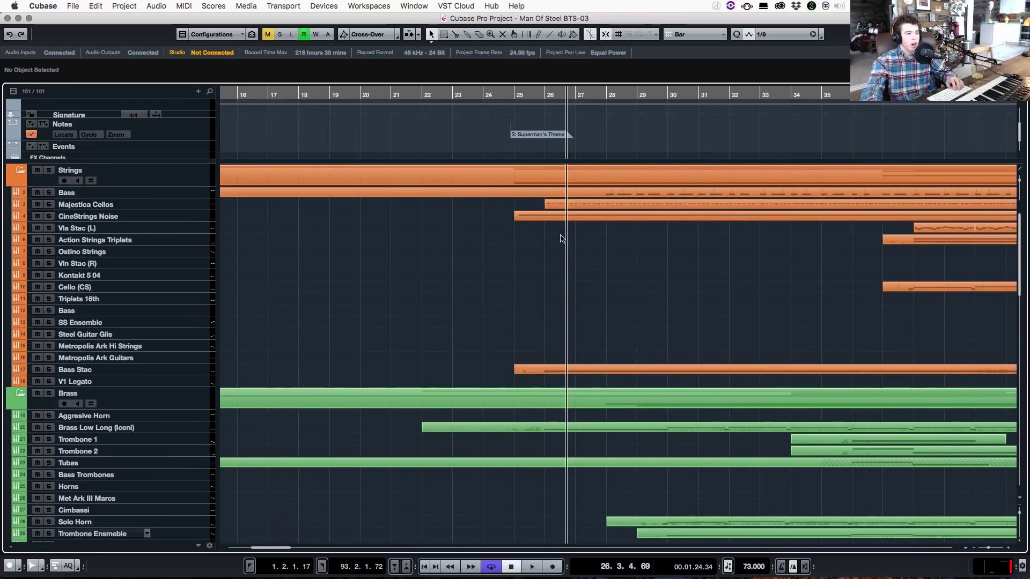
left_click(608, 94)
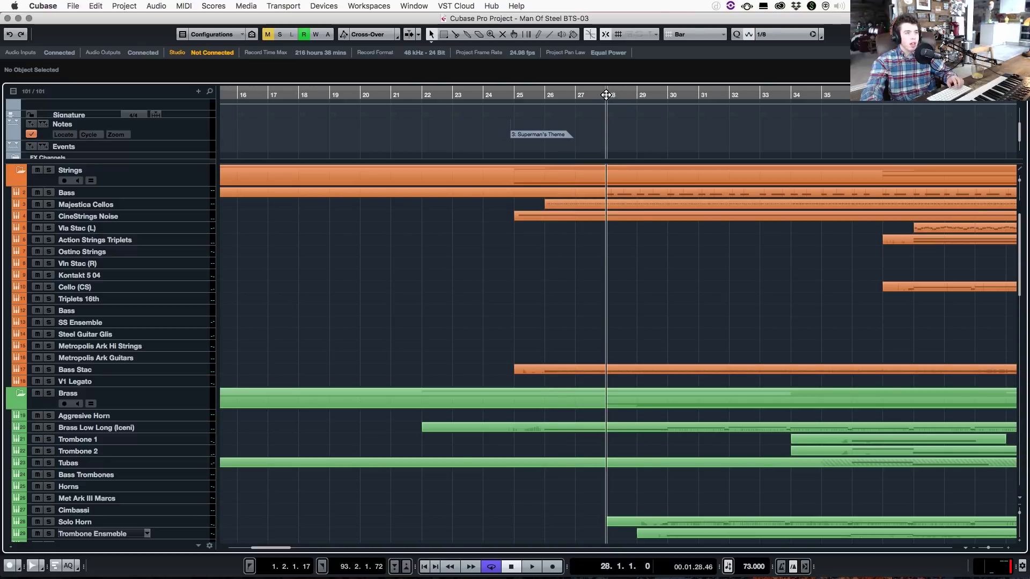
left_click(50, 193)
key("space")
Step: Add the Drakes Piano (R) and Drakes Piano (L) tracks to the solo and play them from bar 28
scroll(412, 483, "down", 10)
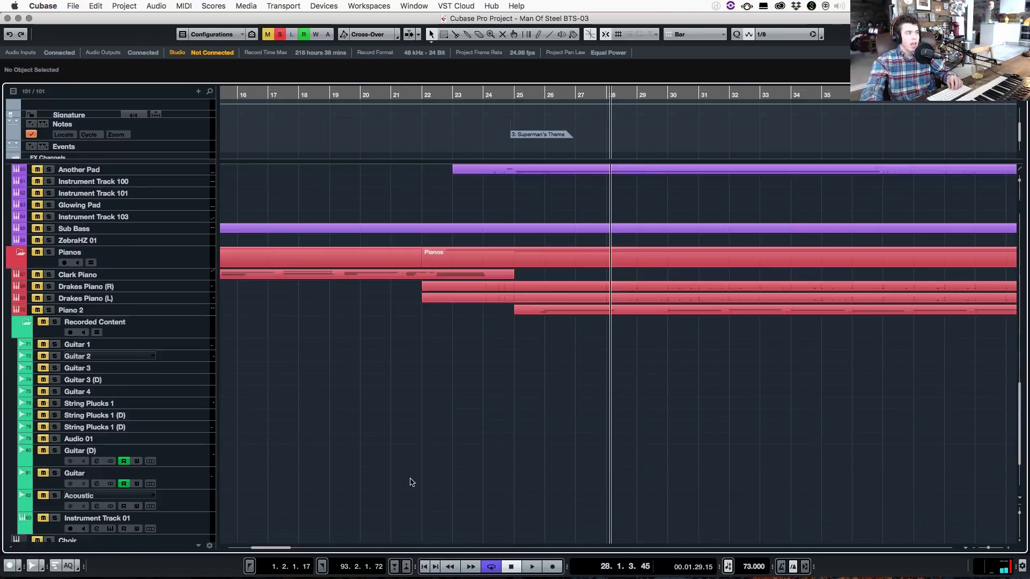
scroll(411, 481, "down", 3)
scroll(365, 476, "up", 8)
scroll(322, 471, "down", 7)
scroll(305, 471, "up", 2)
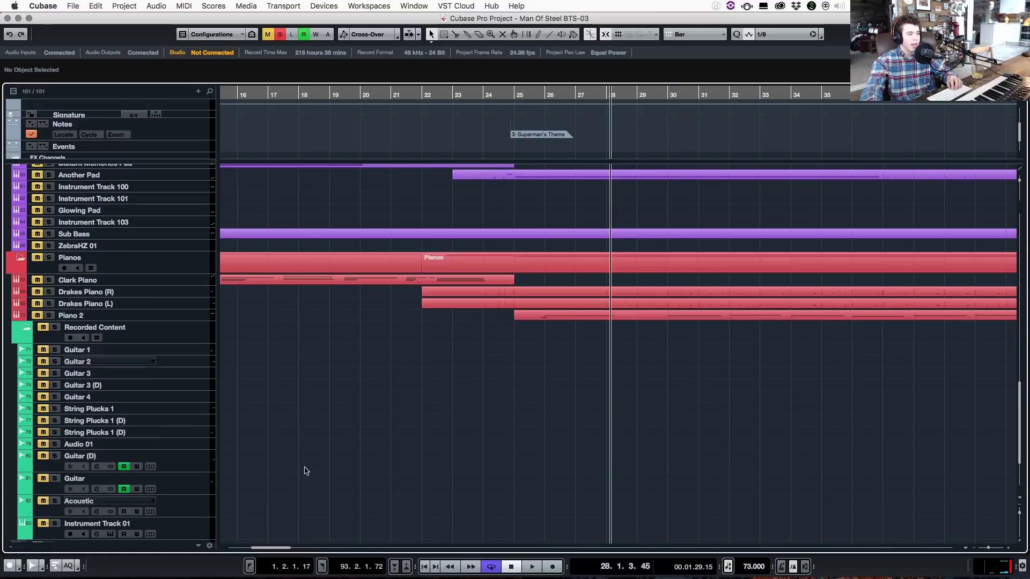
left_click(49, 303)
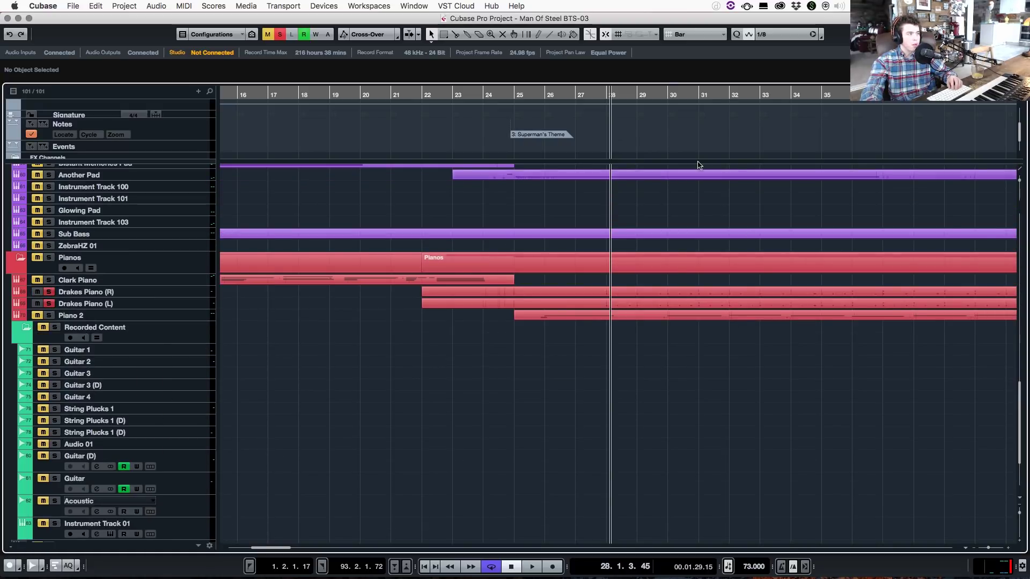
left_click(597, 96)
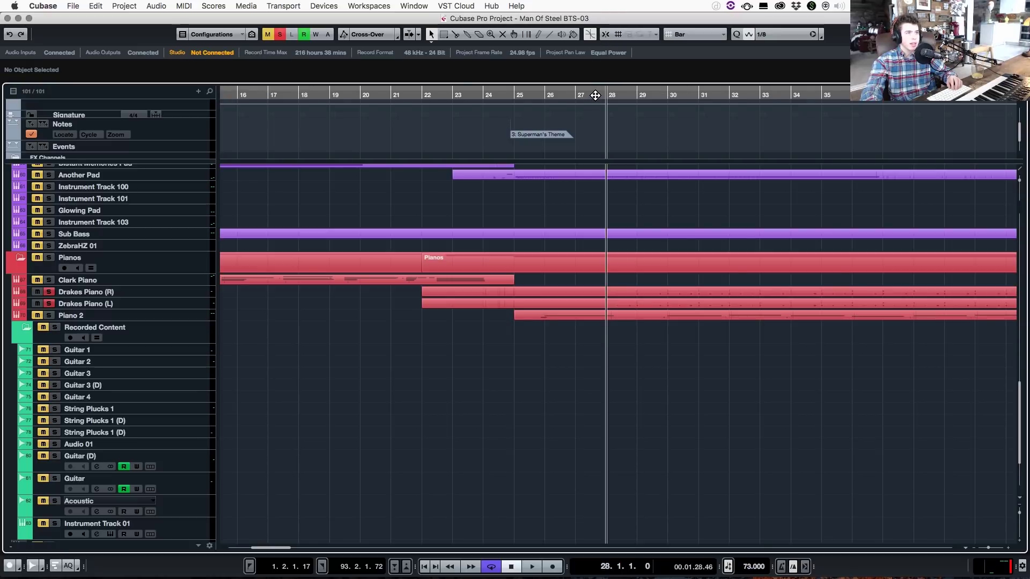
left_click(594, 98)
key("space")
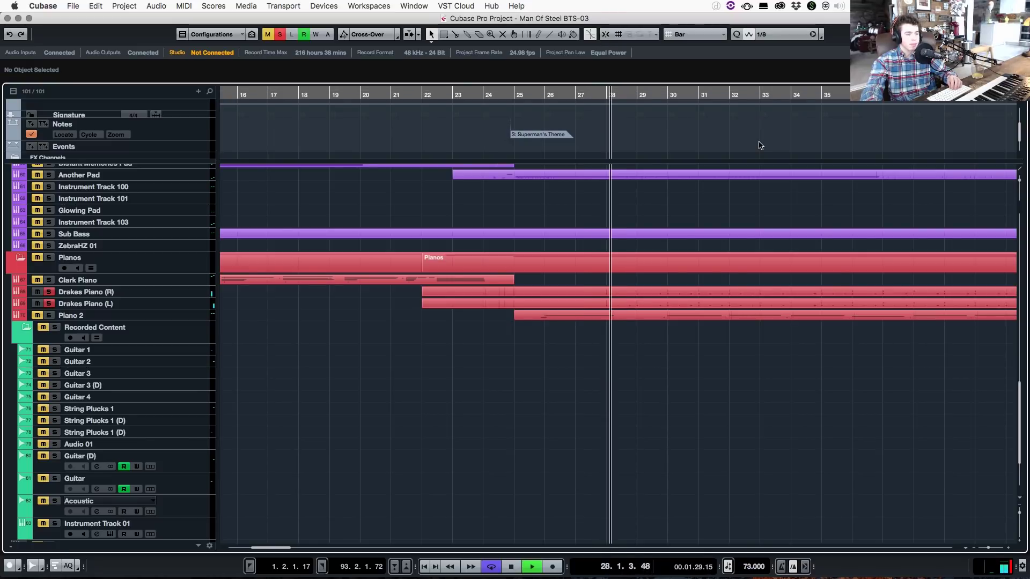
key("space")
Step: Solo the Strings folder and play it from the middle of bar 25 to bar 27, and again from the end of bar 27 into bar 28
left_click(521, 95)
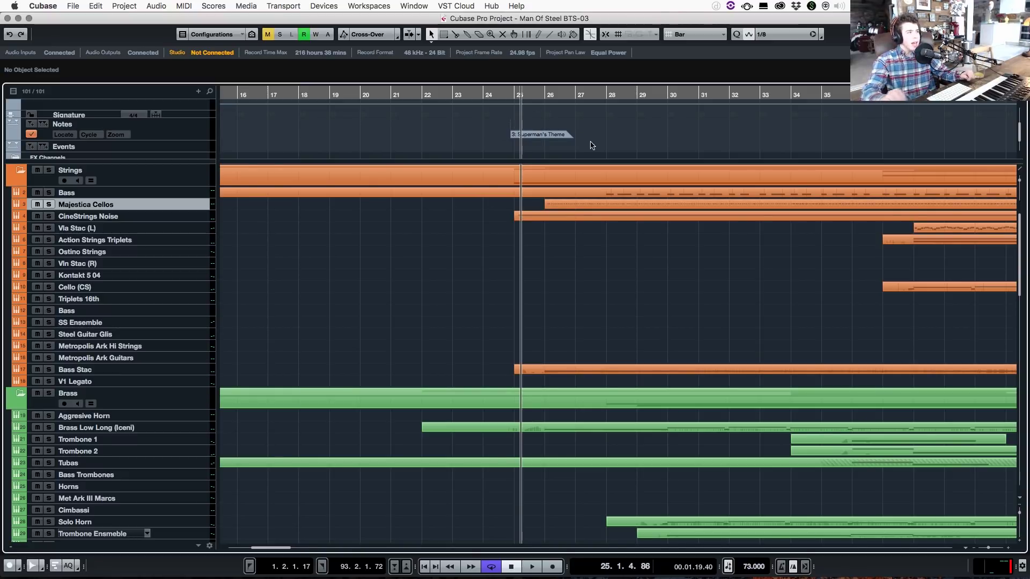
left_click(534, 94)
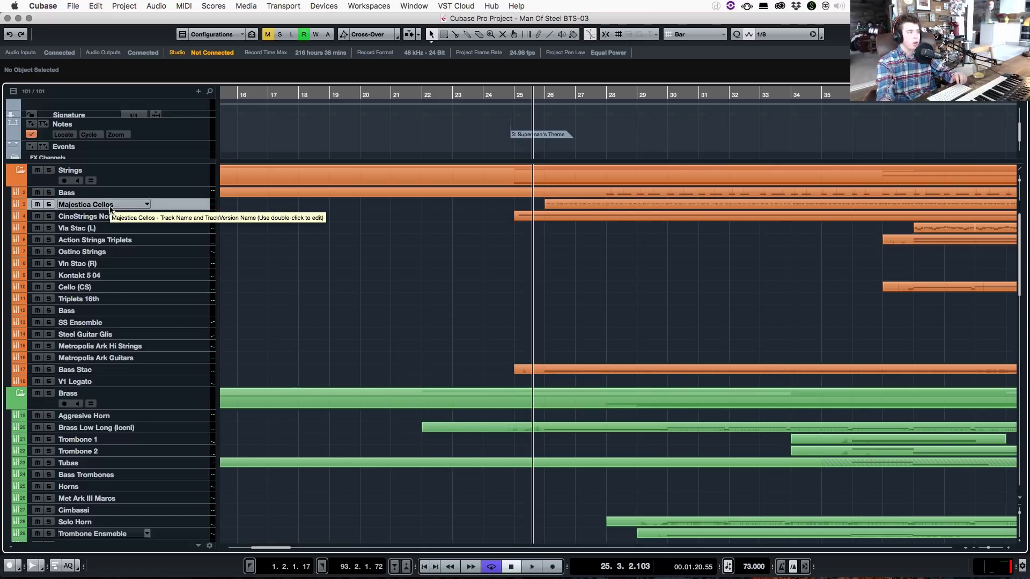
left_click(48, 170)
key("space")
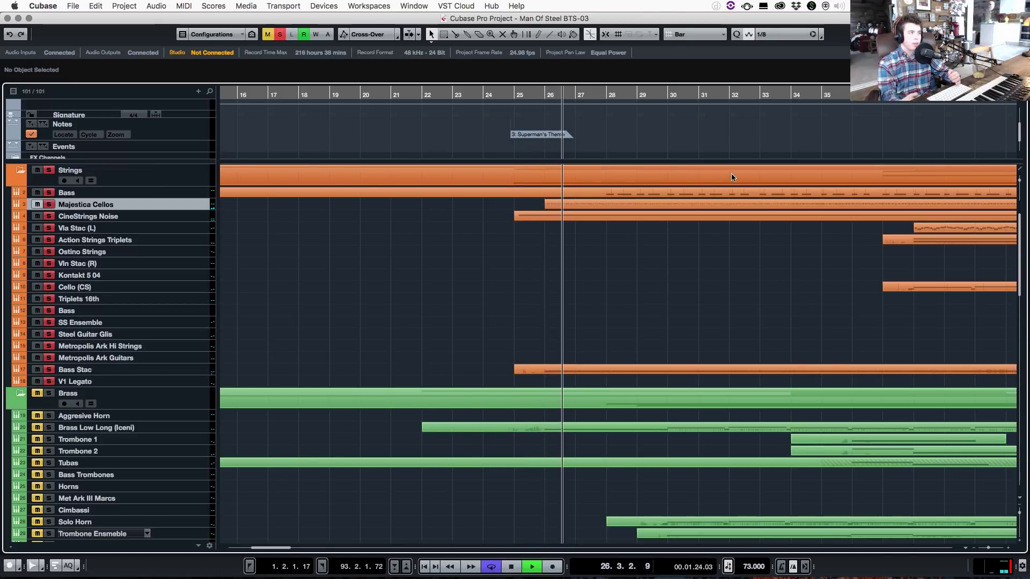
key("space")
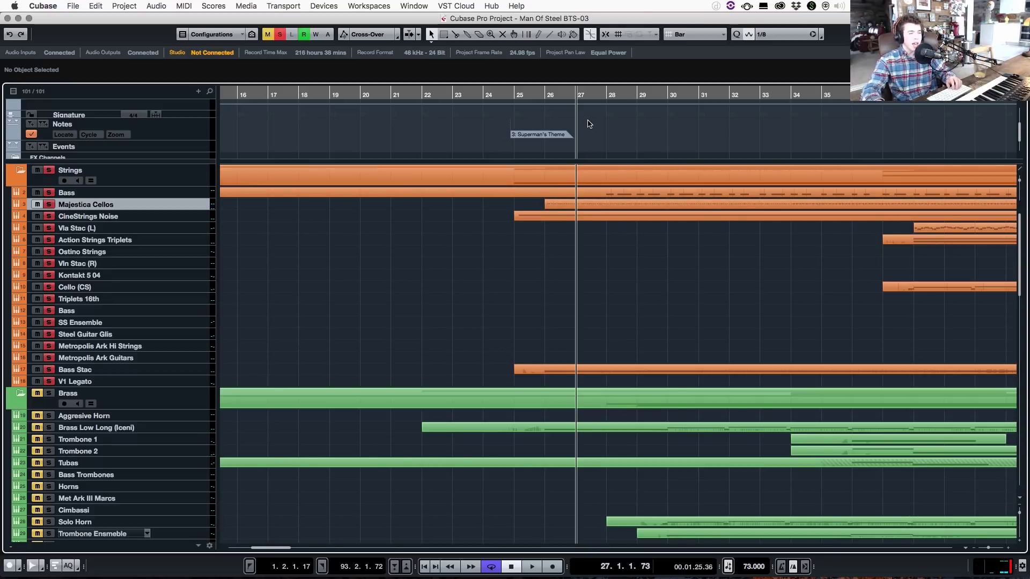
left_click(600, 98)
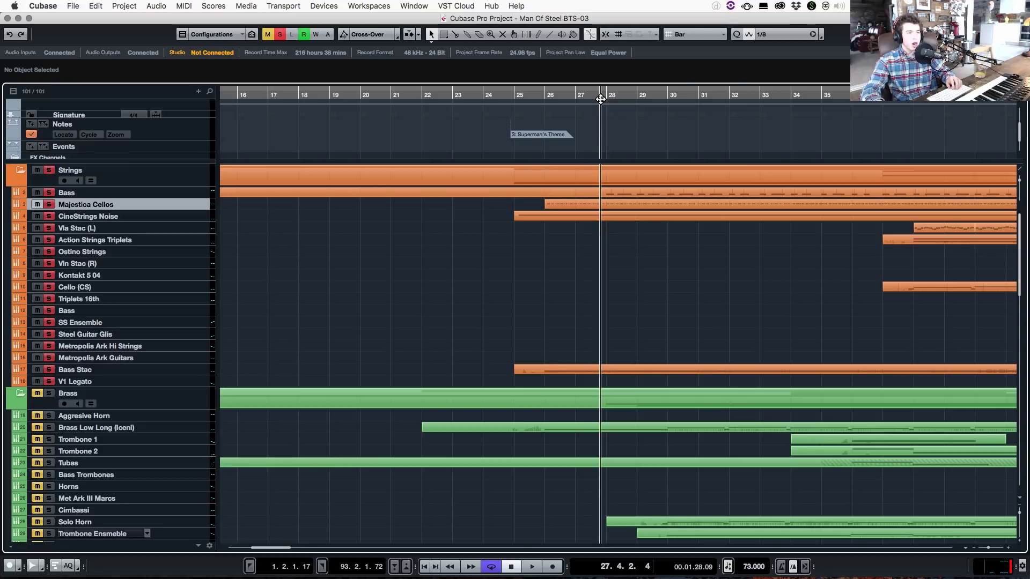
key("space")
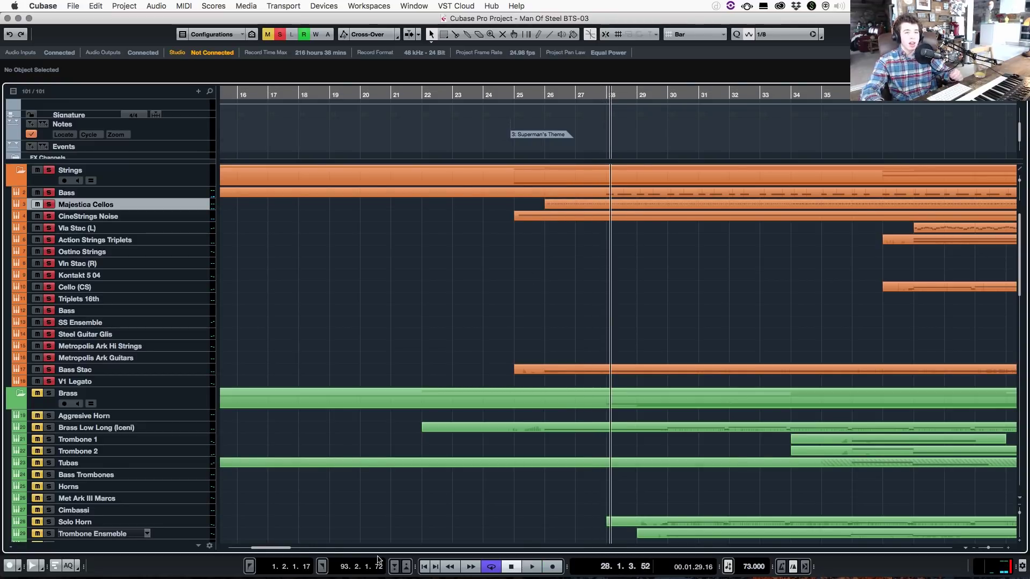
Step: Replace the Strings solo with the Bass Stac track alone and play it from bar 28 into bar 29
scroll(439, 287, "right", 10)
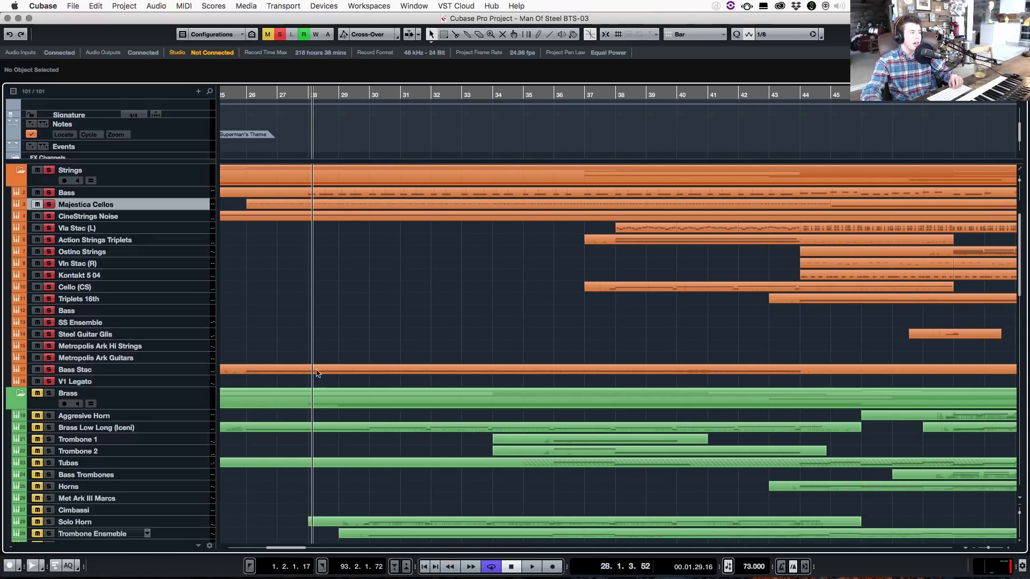
left_click(283, 34)
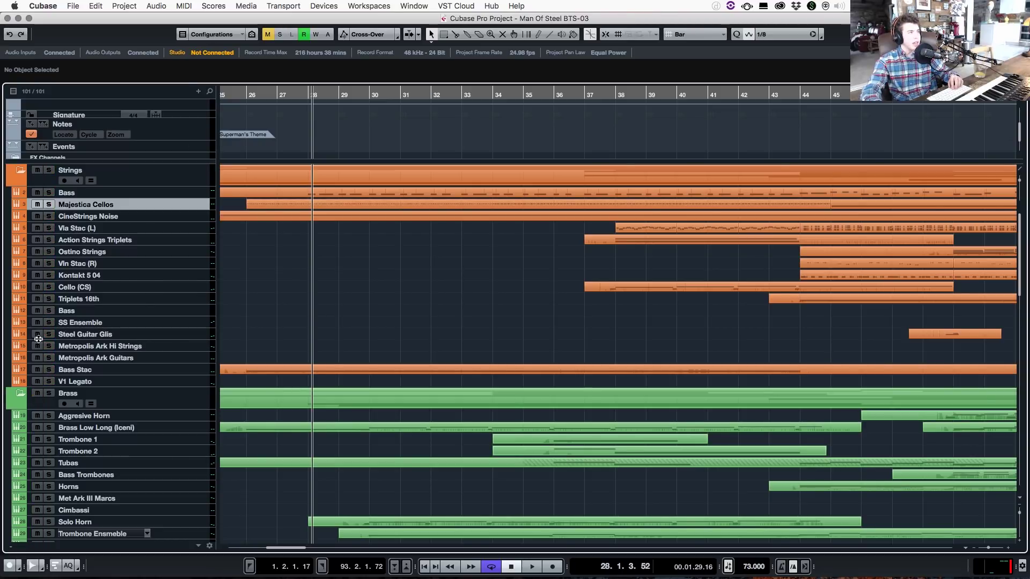
left_click(48, 369)
key("space")
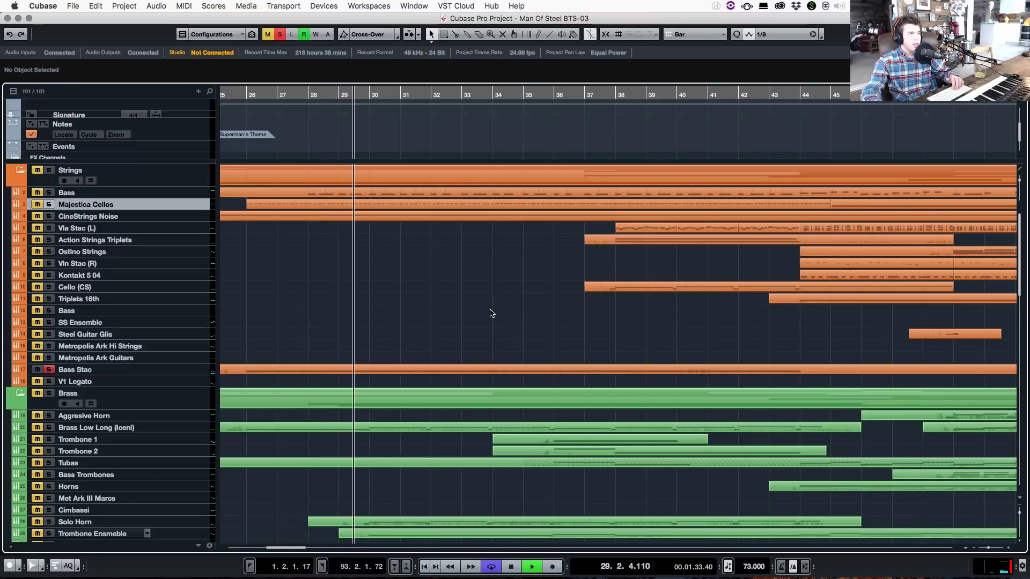
key("space")
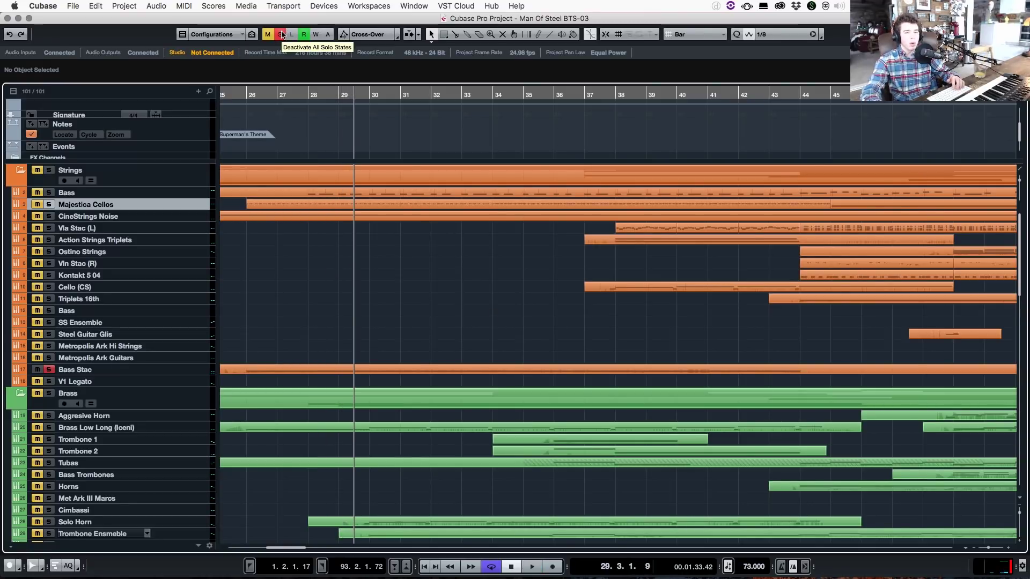
Step: Add Majestica Cellos to the soloed Bass Stac, play both through bar 30, and clear all solos
left_click(49, 204)
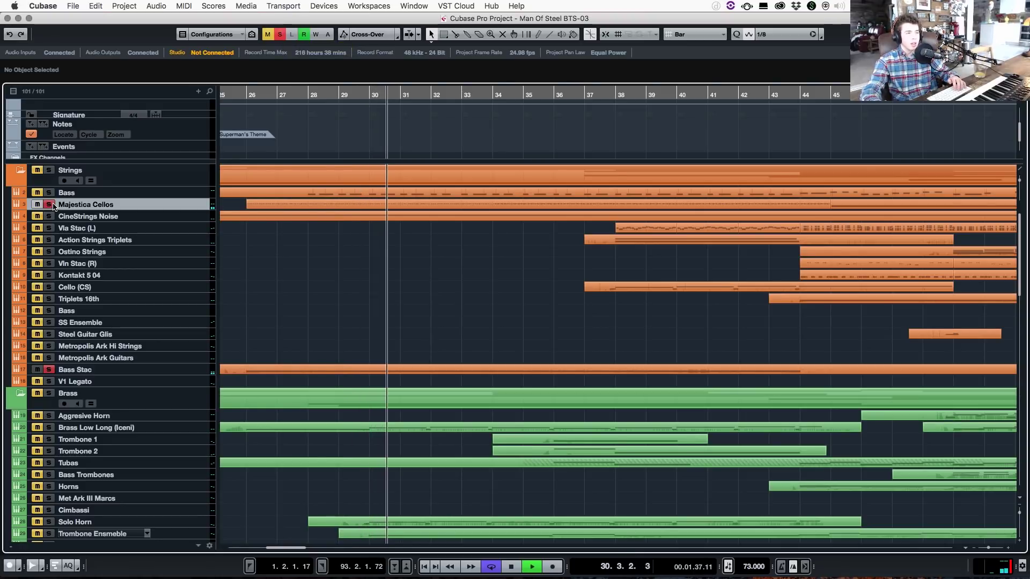
key("space")
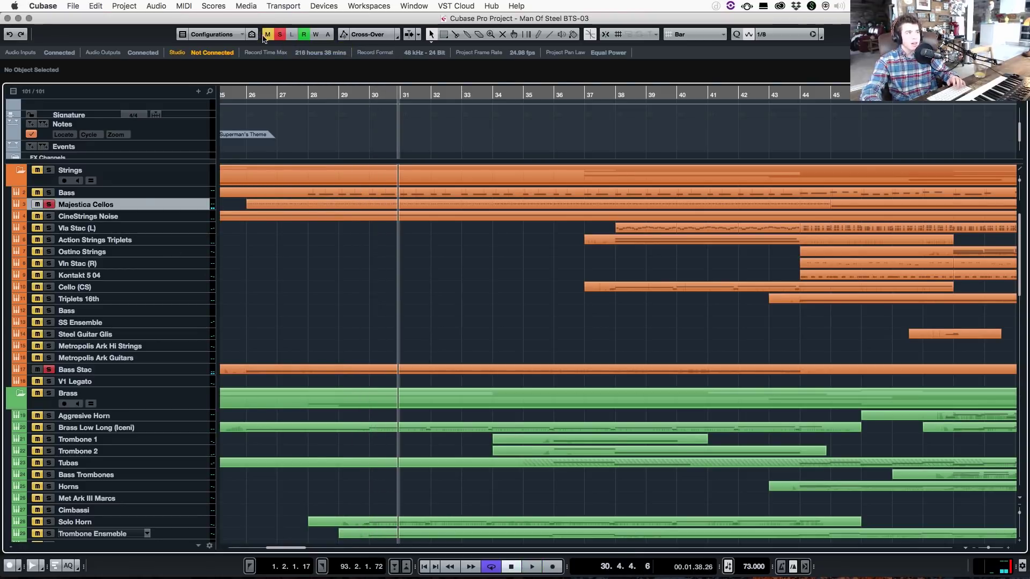
left_click(281, 36)
Step: Solo the Brass folder and play it from bar 25, skipping ahead to bar 29 during playback
scroll(416, 496, "down", 5)
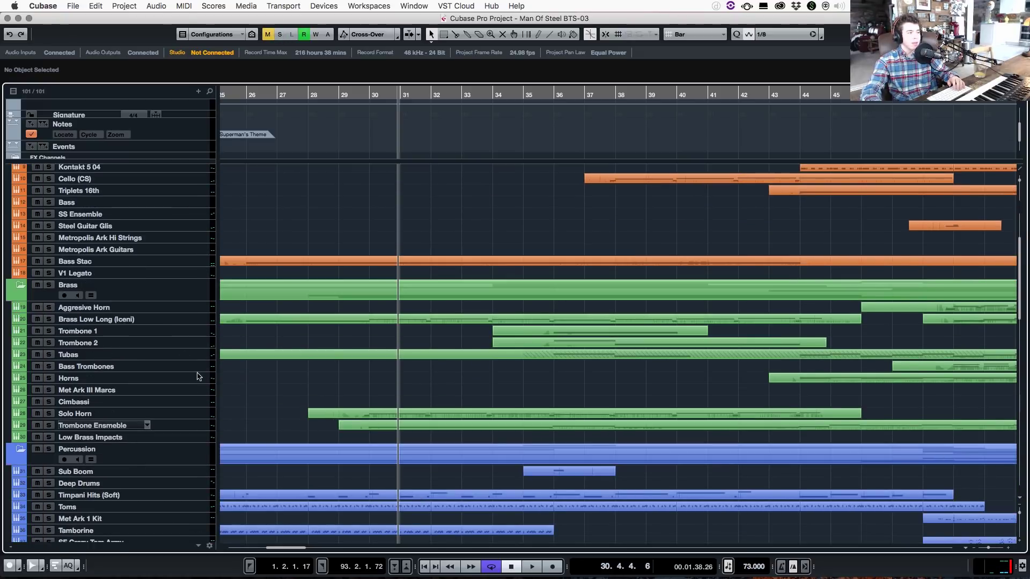
left_click(48, 285)
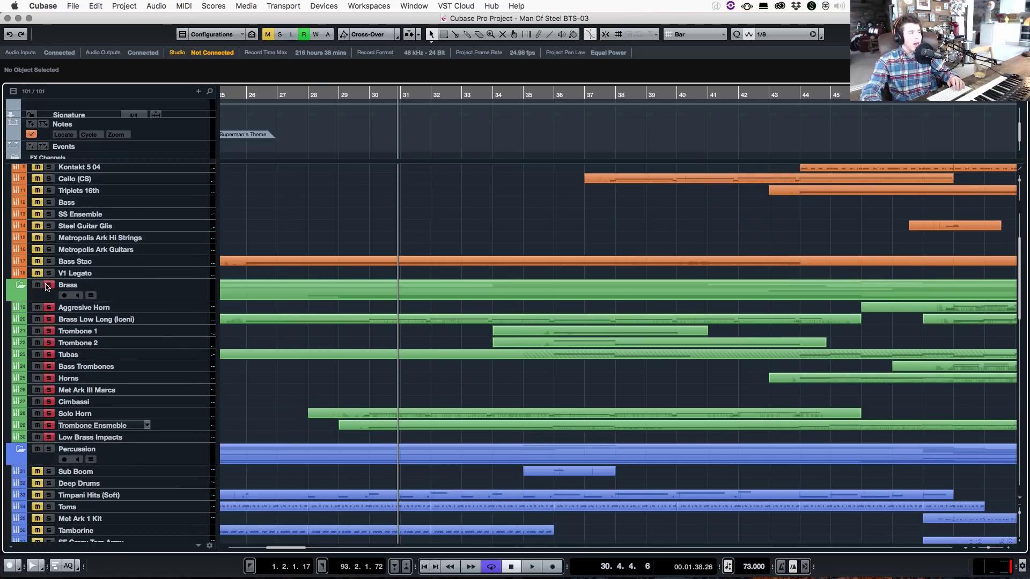
left_click(239, 97)
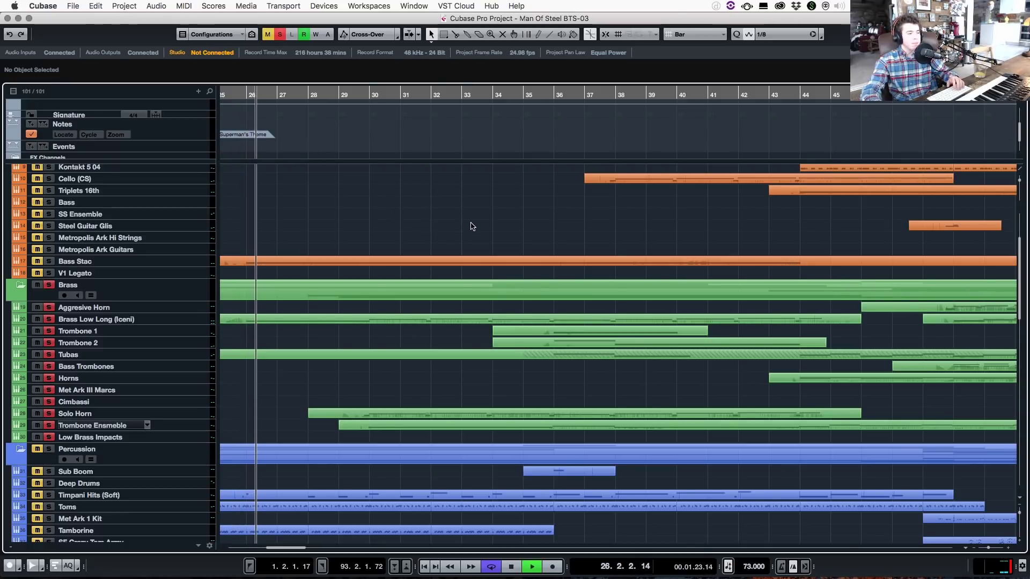
left_click(350, 97)
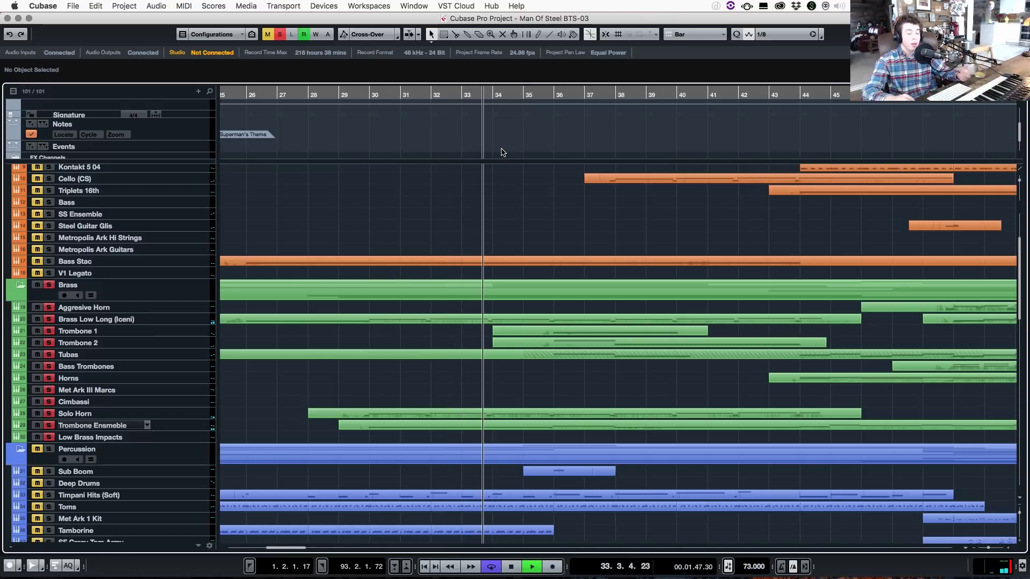
Step: Add the Cello (CS) track to the soloed brass during playback and stop in bar 40
scroll(521, 193, "up", 3)
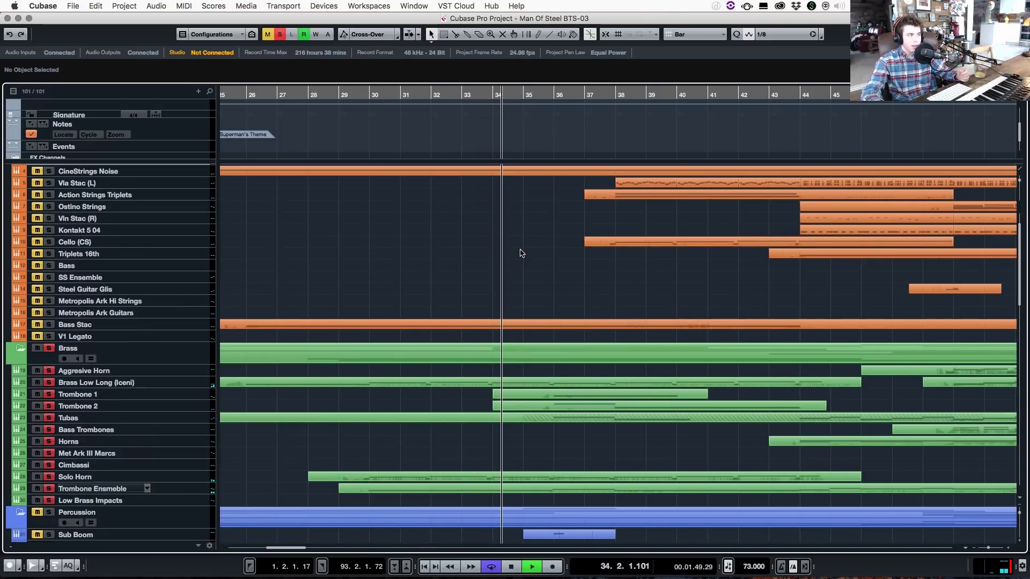
scroll(520, 252, "up", 2)
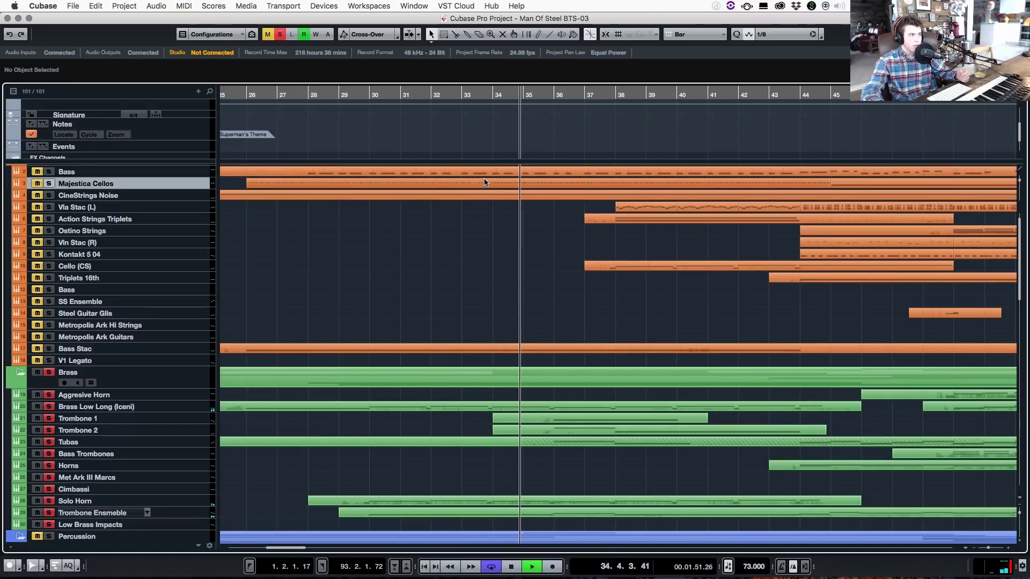
scroll(614, 292, "down", 1)
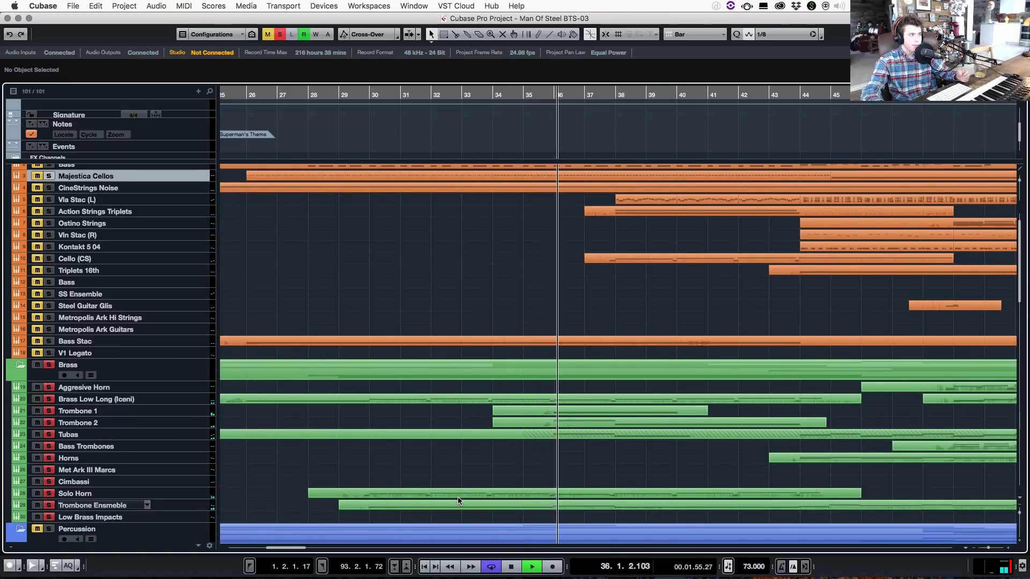
scroll(458, 498, "up", 2)
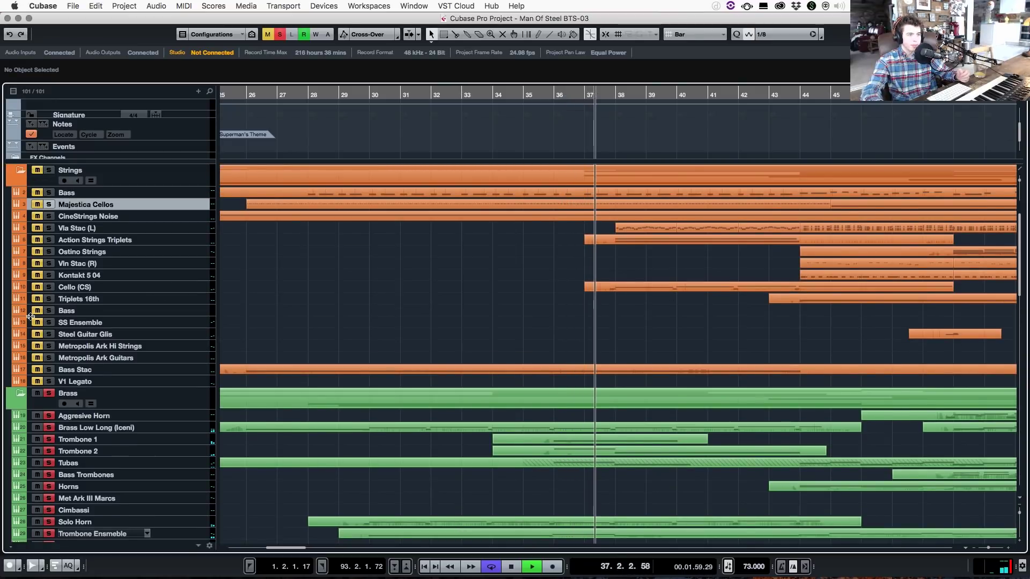
left_click(49, 287)
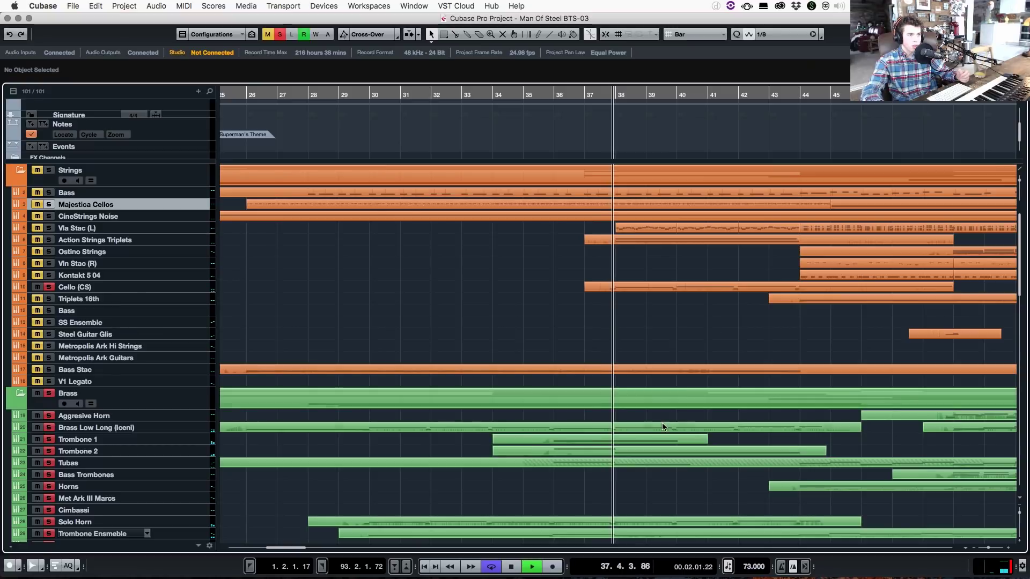
scroll(663, 427, "down", 10)
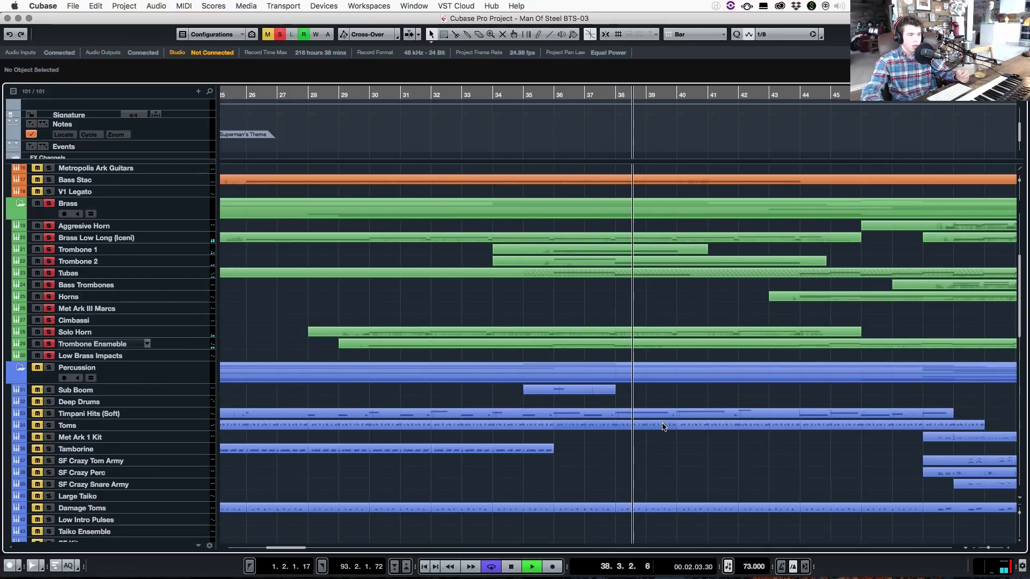
scroll(663, 427, "up", 1)
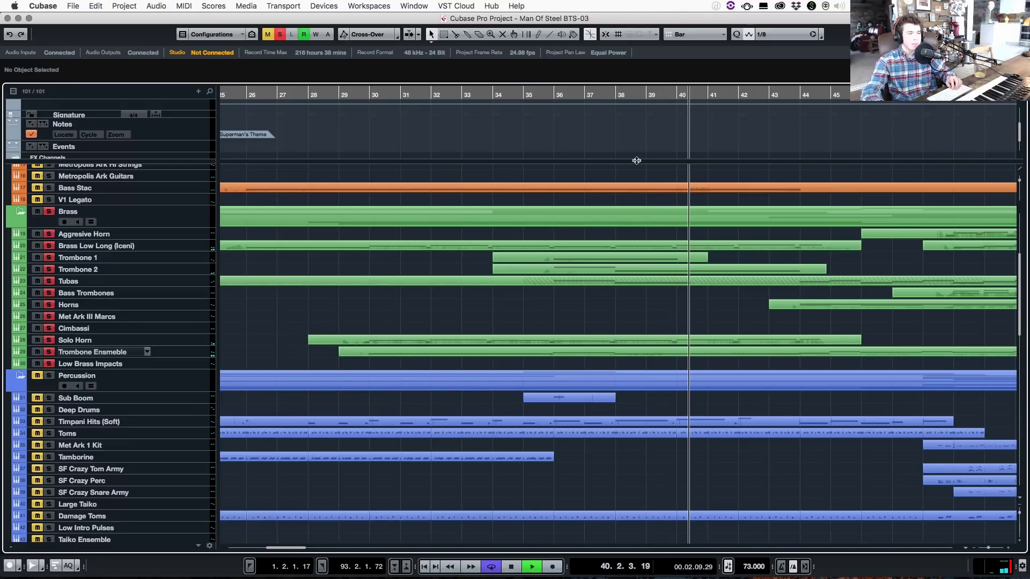
key("space")
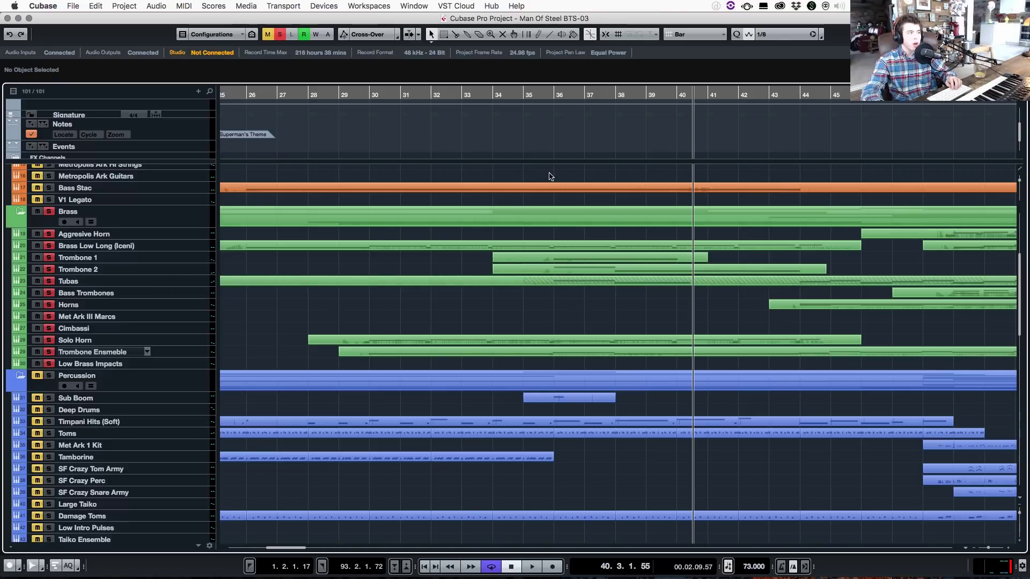
Step: Play the soloed brass and Cello (CS) from bar 38, following the arrangement along the timeline, and stop in bar 50
key("space")
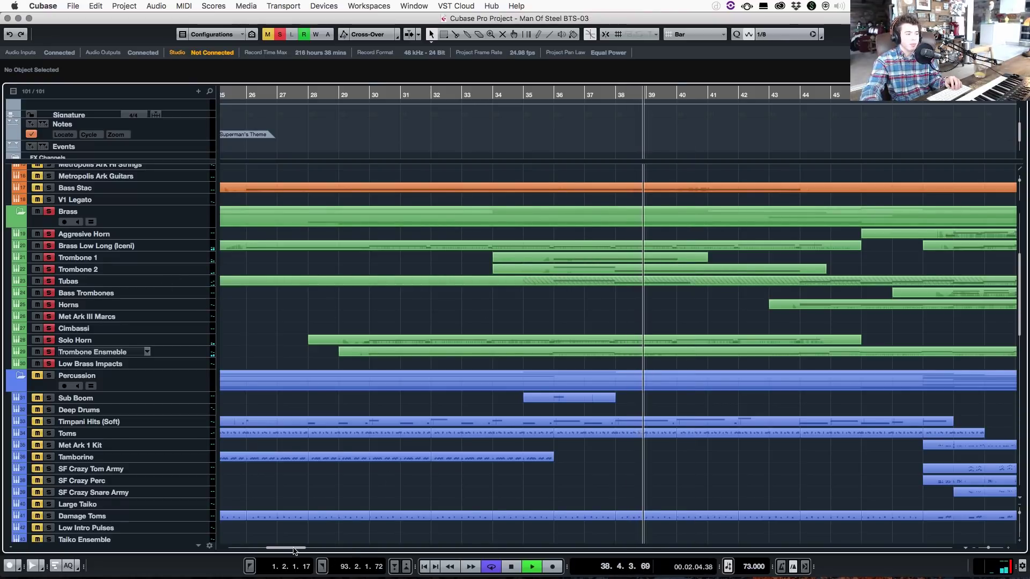
left_click_drag(294, 548, 305, 548)
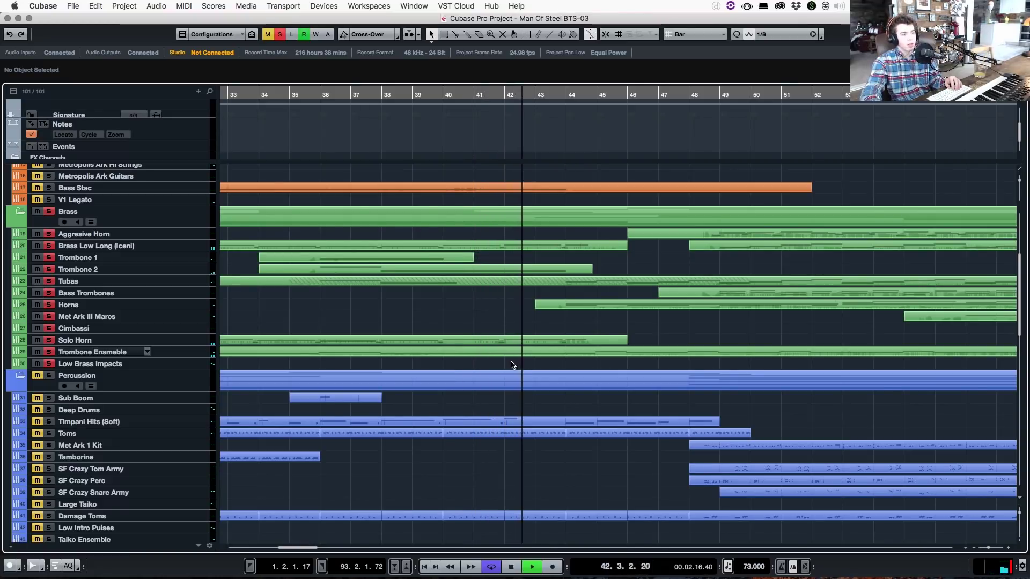
scroll(511, 365, "up", 3)
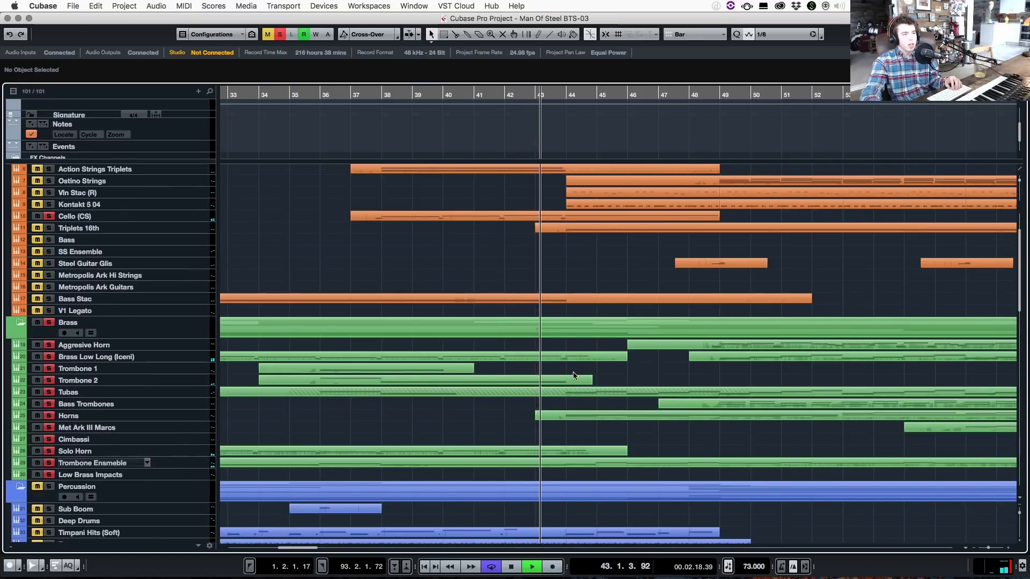
scroll(574, 376, "down", 2)
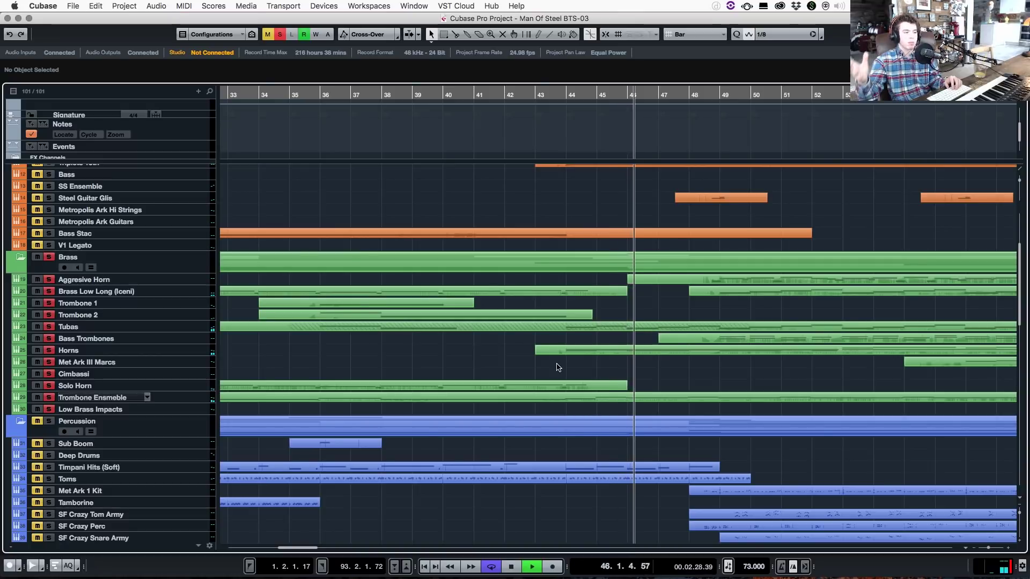
left_click_drag(300, 547, 310, 551)
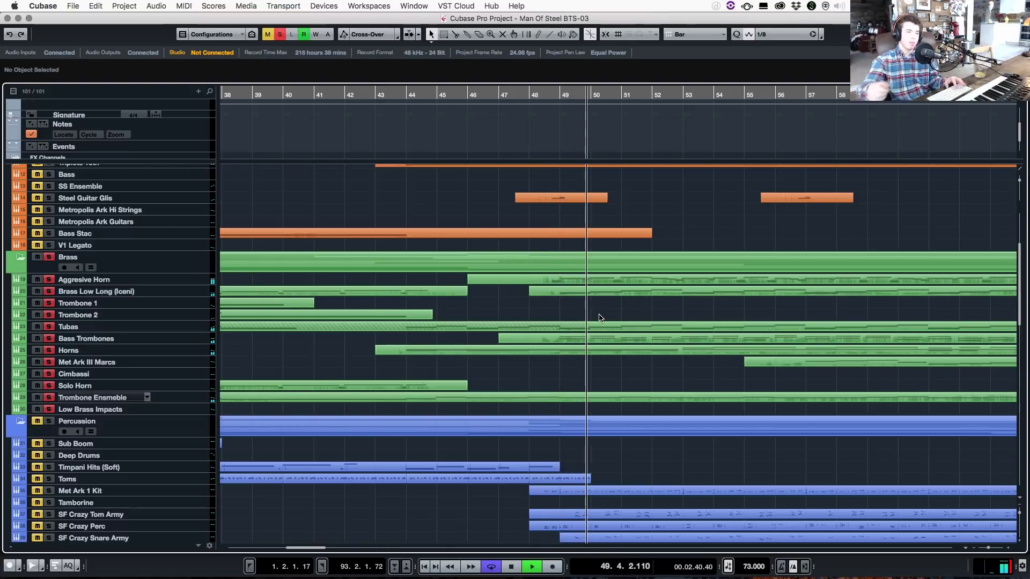
key("space")
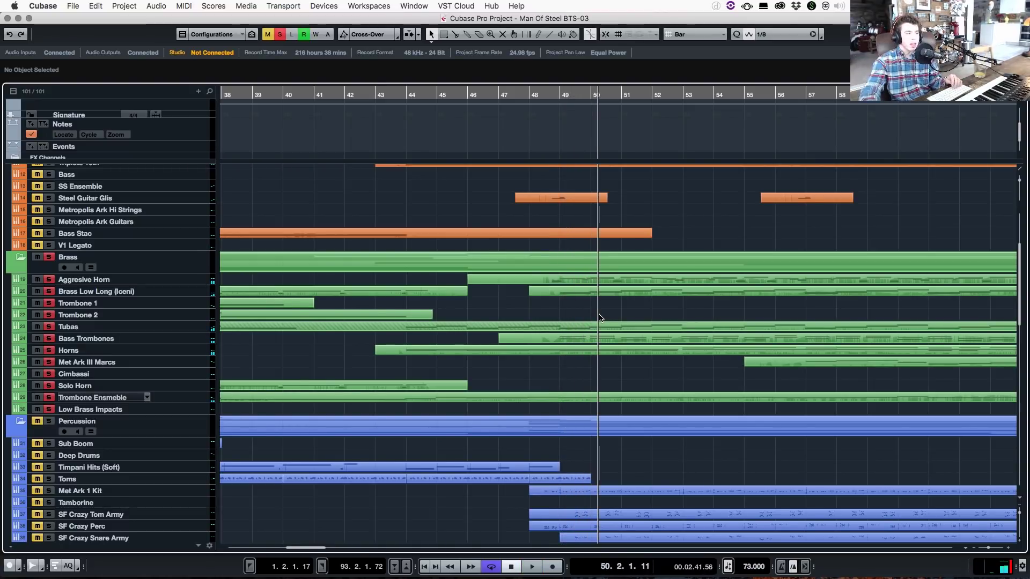
Step: Place the playback cursor at bar 49 and examine which tracks have parts there, from the Strings folder to the choirs
left_click(560, 105)
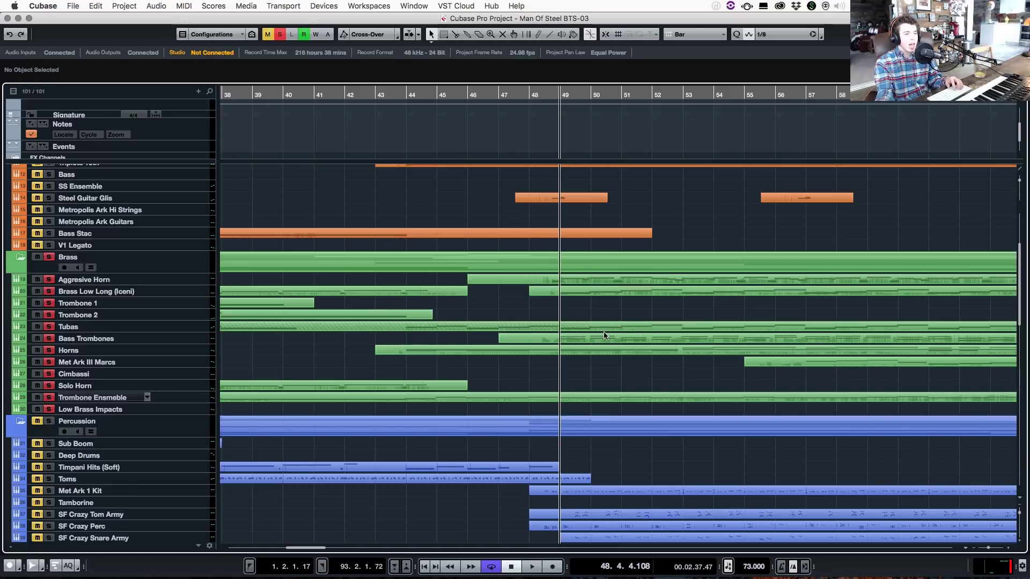
scroll(603, 306, "down", 15)
scroll(606, 336, "down", 5)
scroll(605, 336, "up", 1)
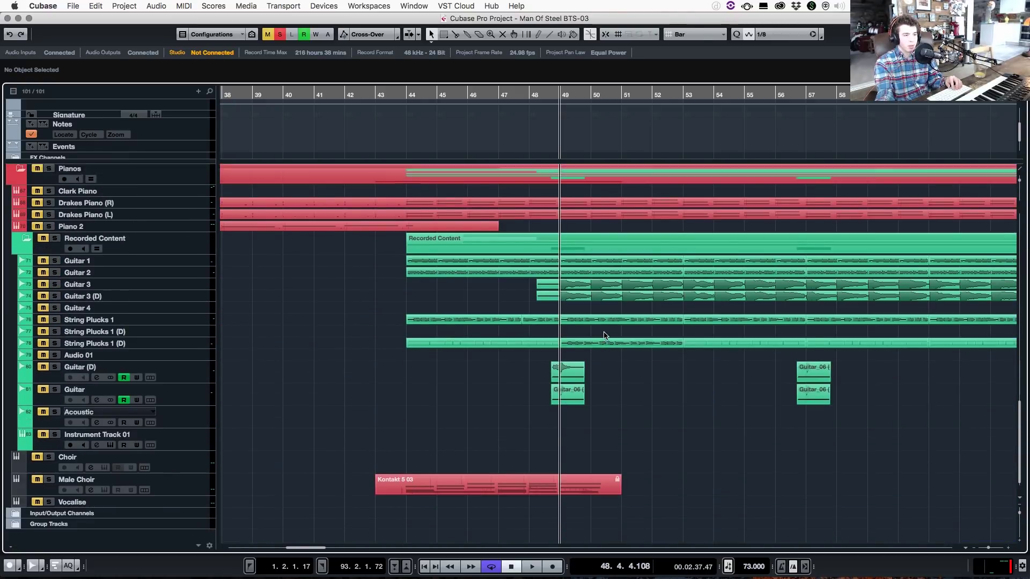
scroll(666, 406, "up", 20)
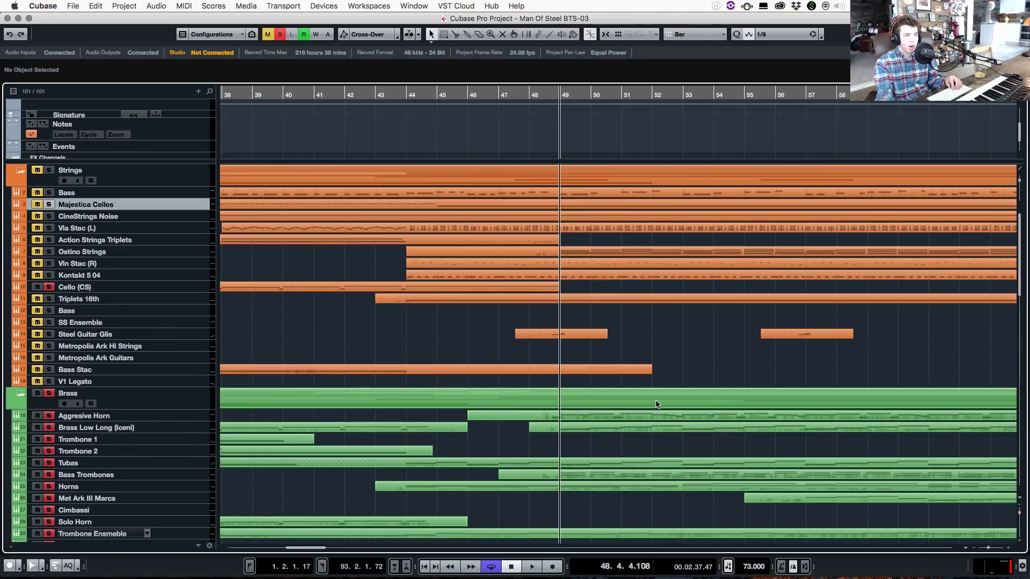
scroll(716, 423, "down", 15)
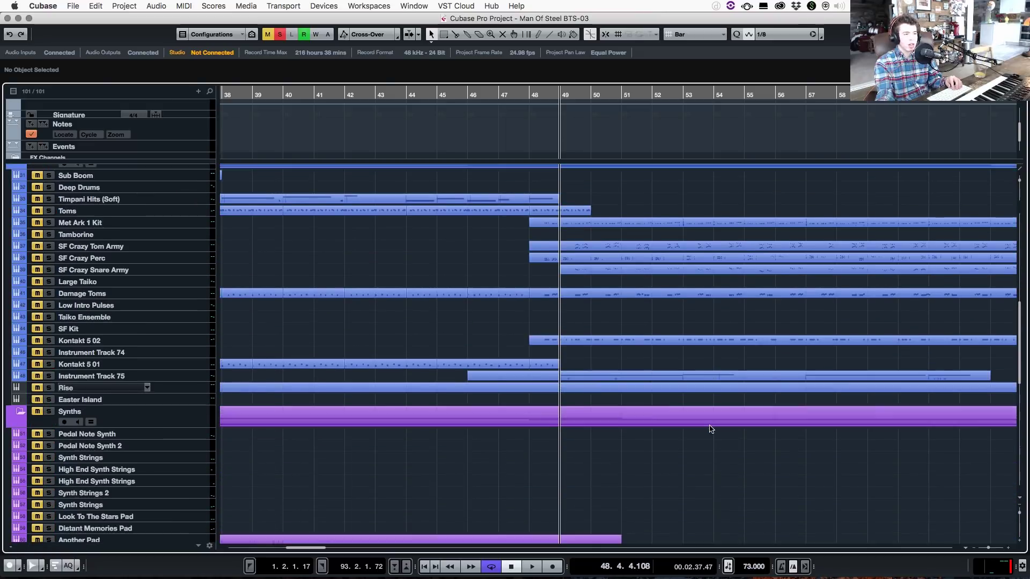
scroll(711, 430, "up", 6)
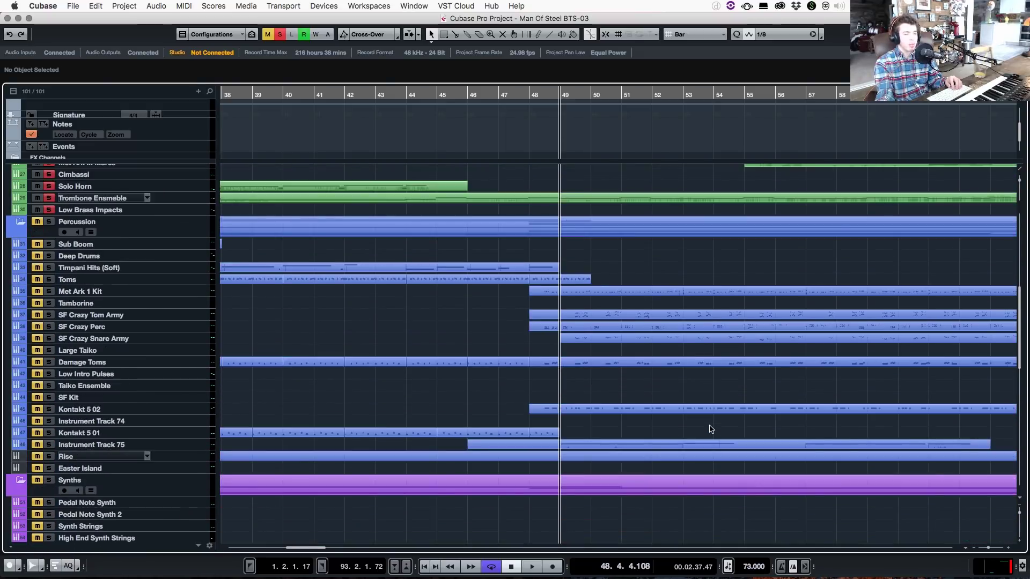
scroll(711, 429, "up", 3)
scroll(711, 427, "down", 15)
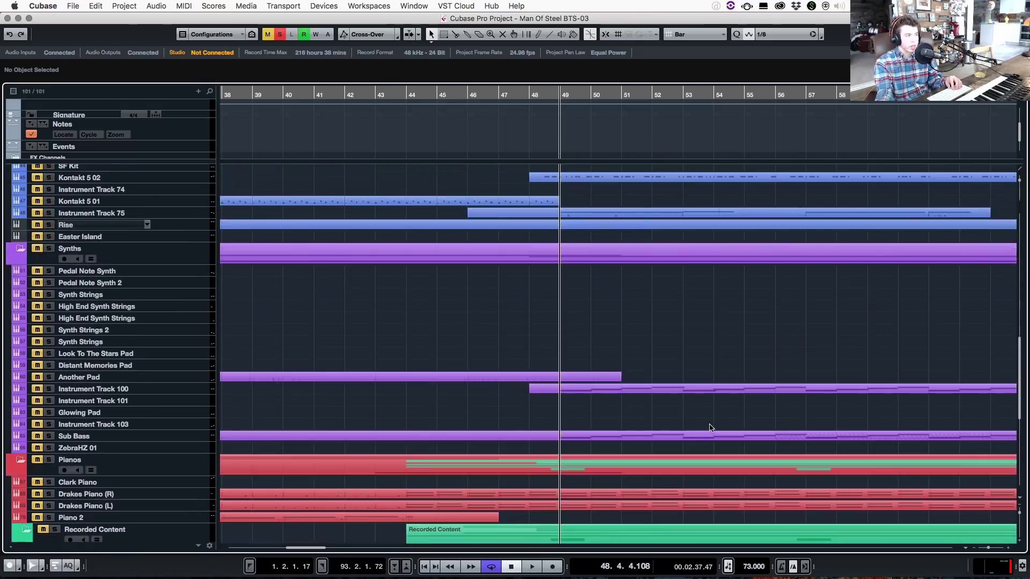
scroll(711, 427, "up", 15)
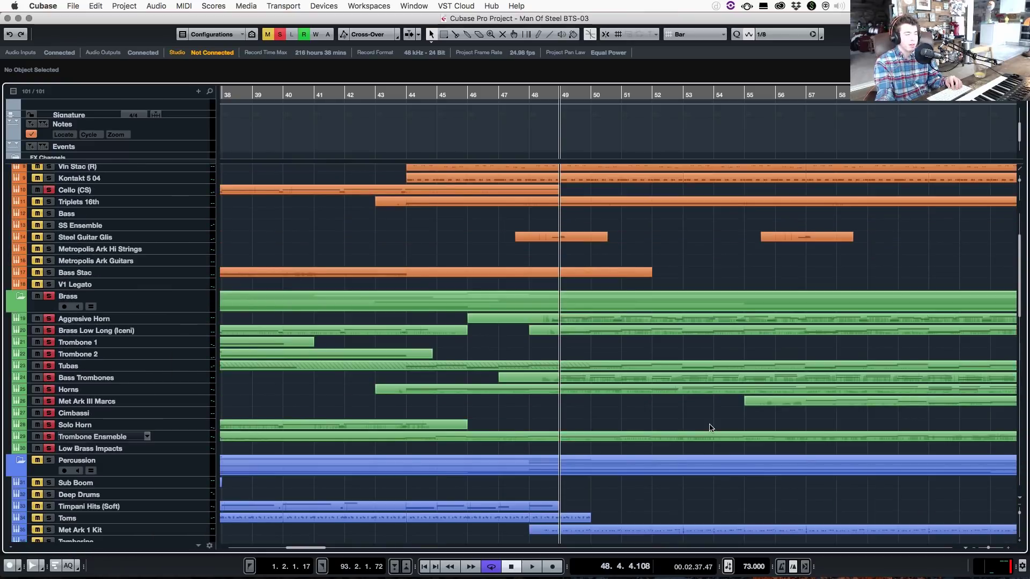
scroll(711, 428, "down", 2)
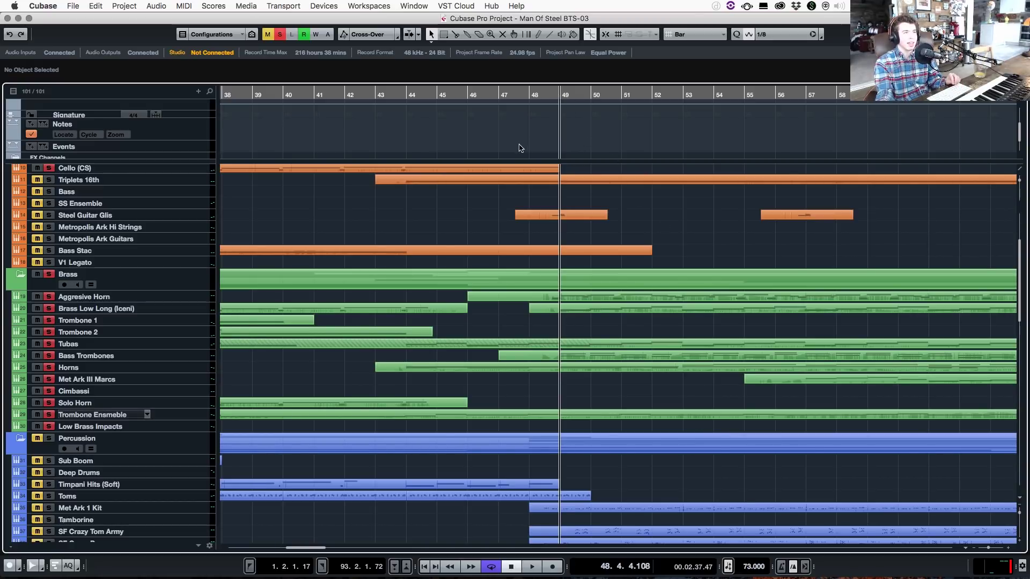
Step: Play the soloed brass briefly from bar 49, stop within that bar, and clear all solos
key("space")
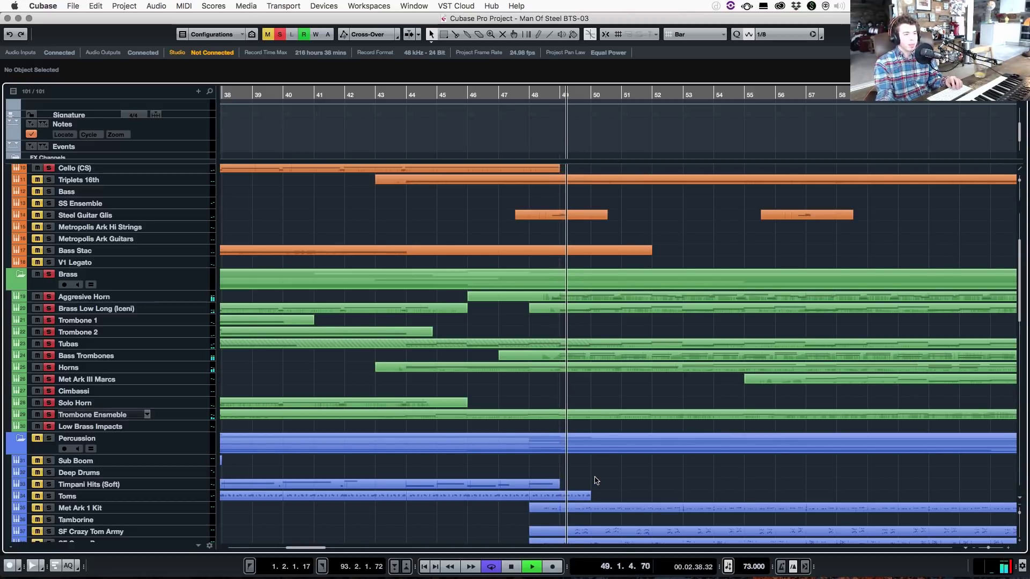
key("space")
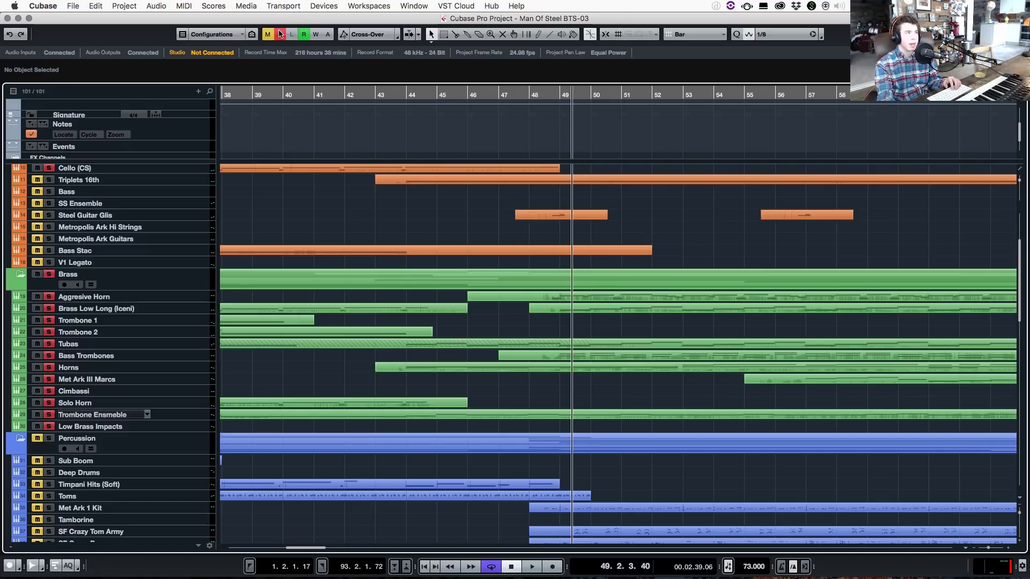
scroll(609, 474, "down", 4)
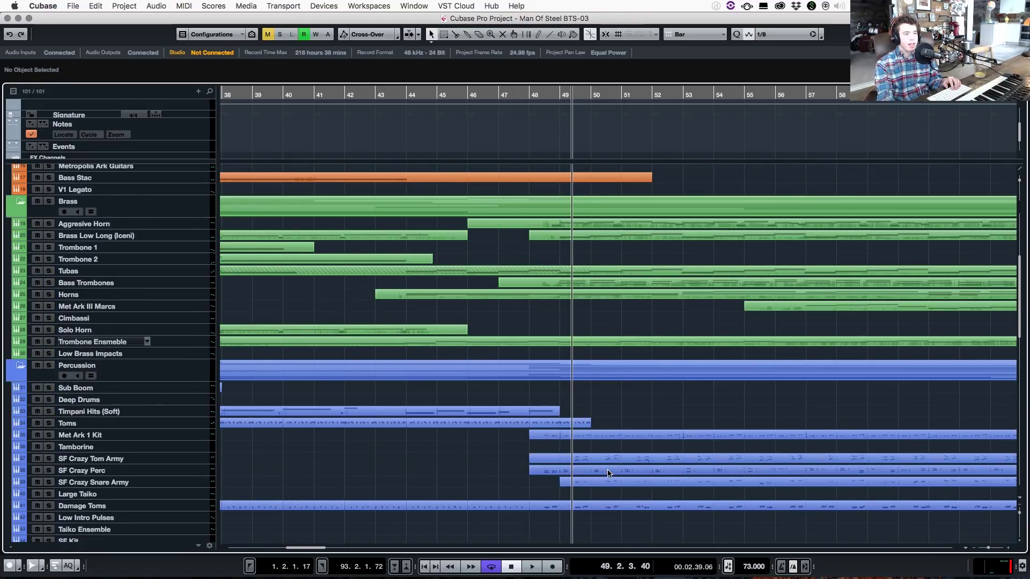
Step: Solo Guitar 1 and Guitar 2 in Recorded Content, play them through bar 44 into bar 45, and clear the solos
scroll(608, 474, "down", 15)
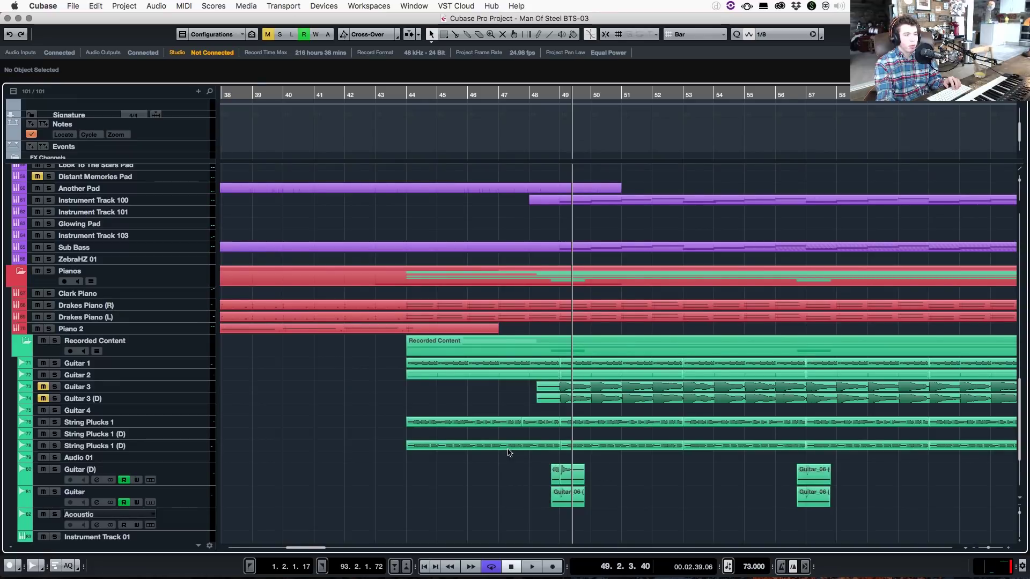
scroll(565, 439, "up", 20)
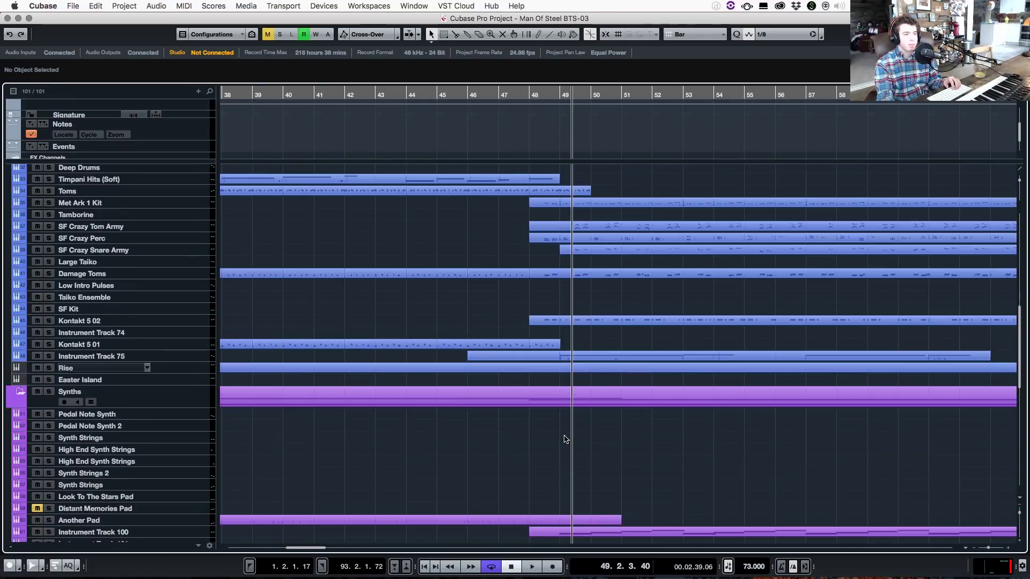
scroll(565, 438, "down", 17)
scroll(564, 439, "down", 8)
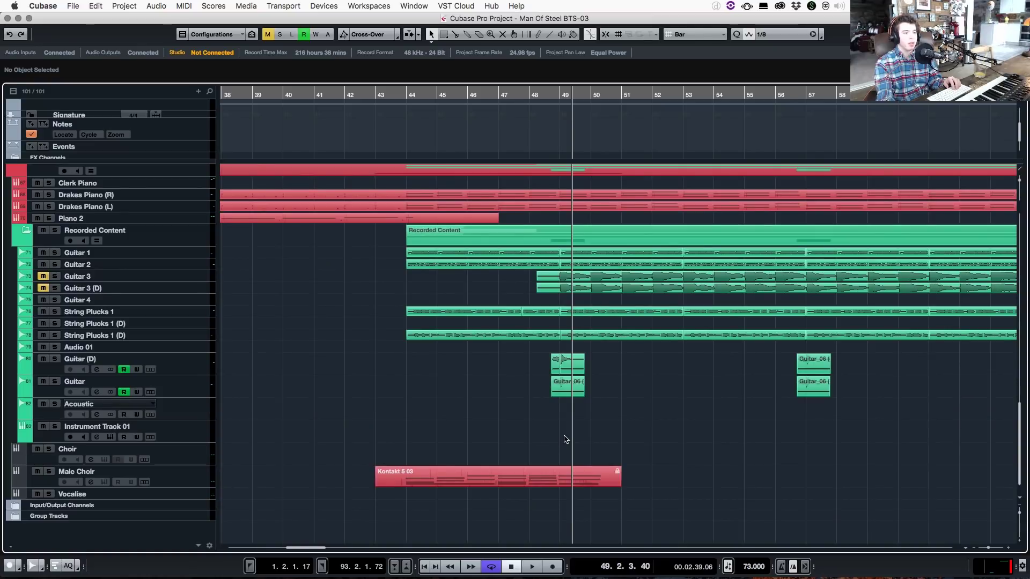
scroll(540, 386, "up", 3)
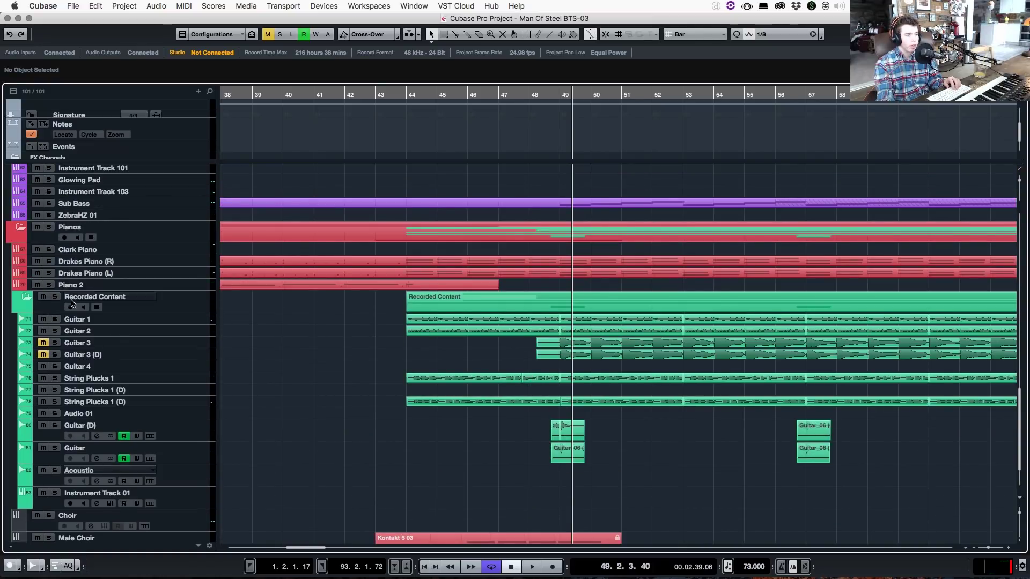
left_click_drag(54, 319, 54, 331)
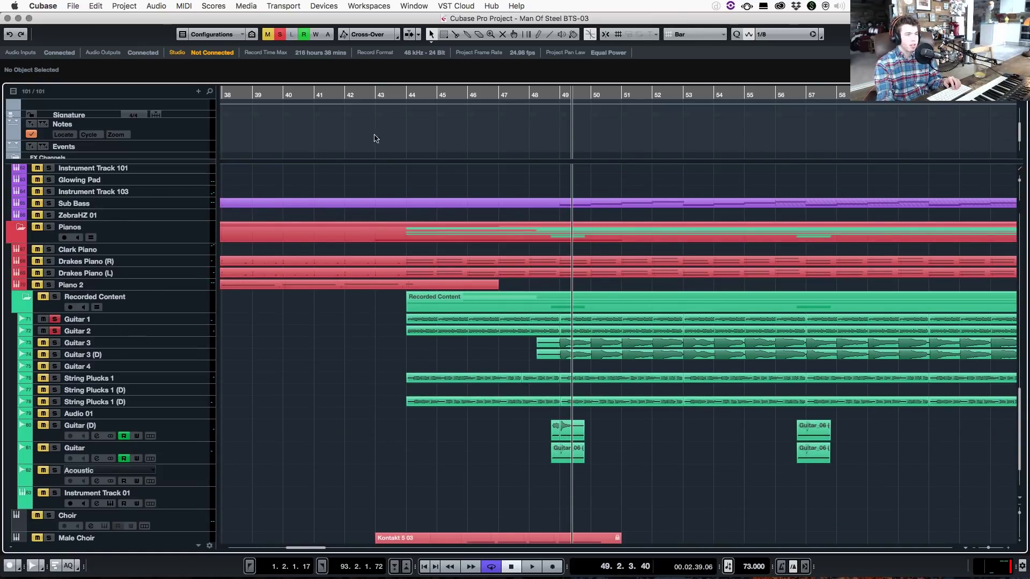
key("space")
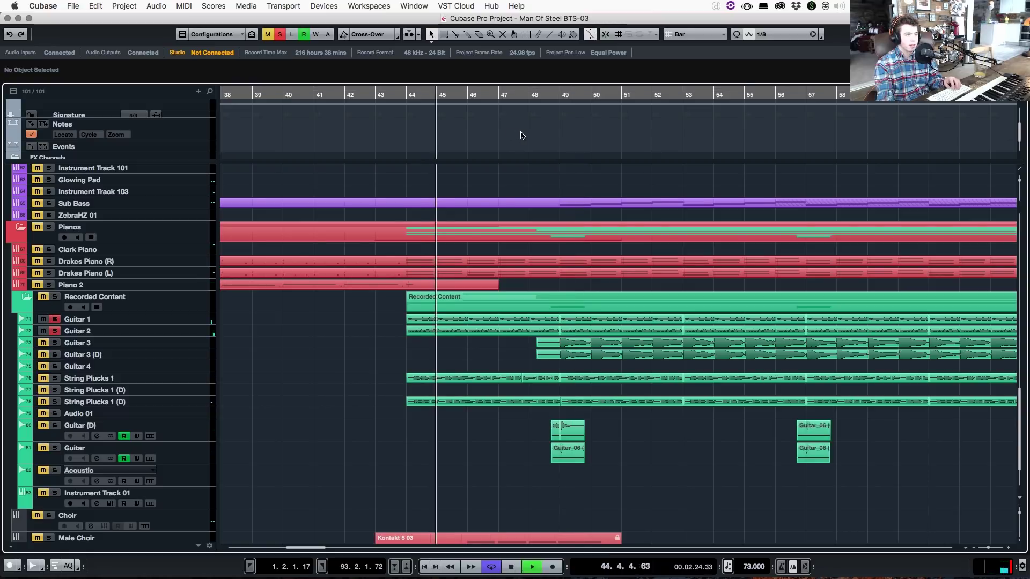
key("space")
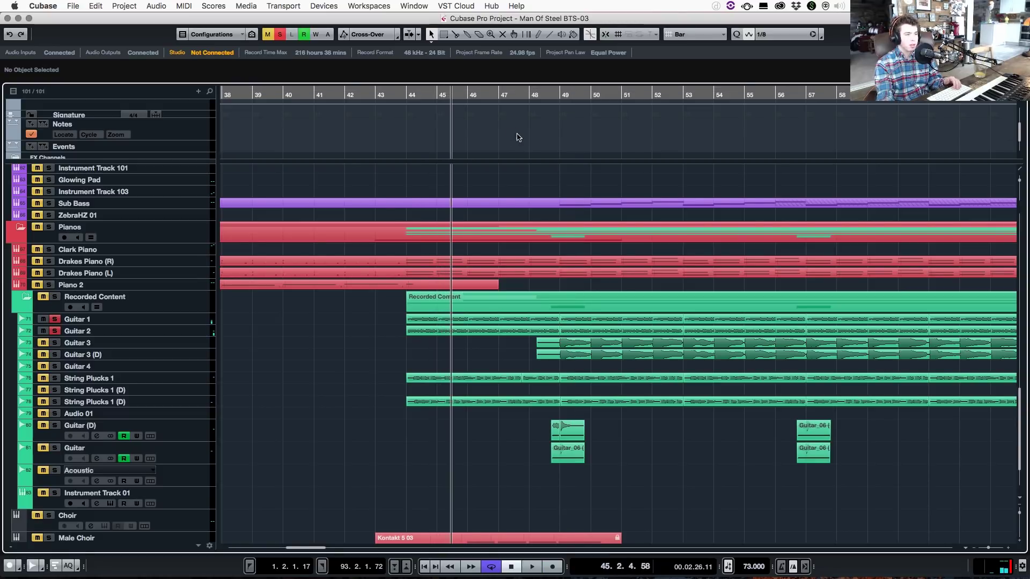
left_click(280, 33)
Step: Solo the Strings folder and select its Vla Stac (L) track
scroll(604, 448, "up", 15)
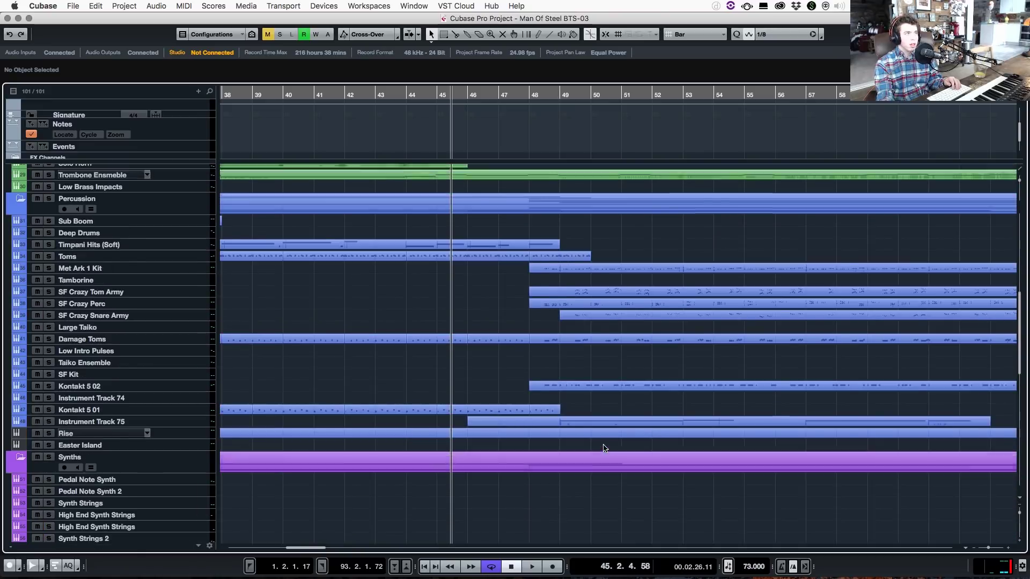
scroll(602, 449, "up", 3)
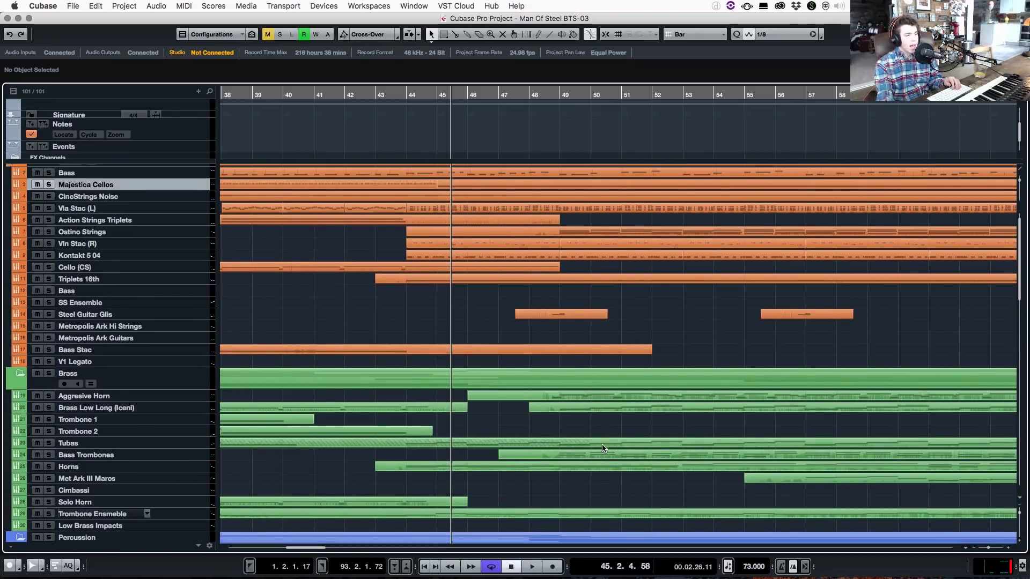
left_click_drag(311, 553, 301, 551)
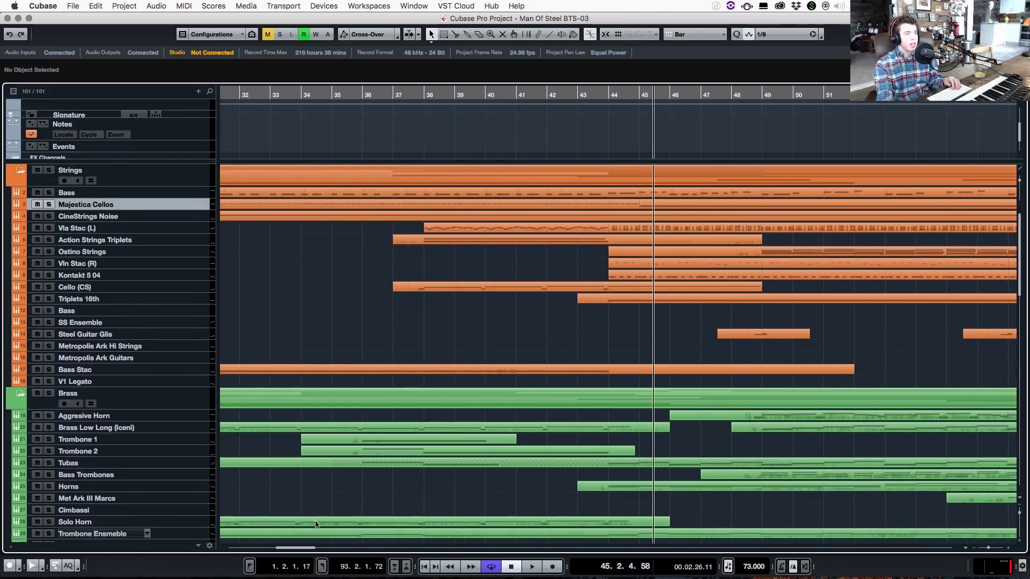
left_click(49, 170)
left_click(204, 227)
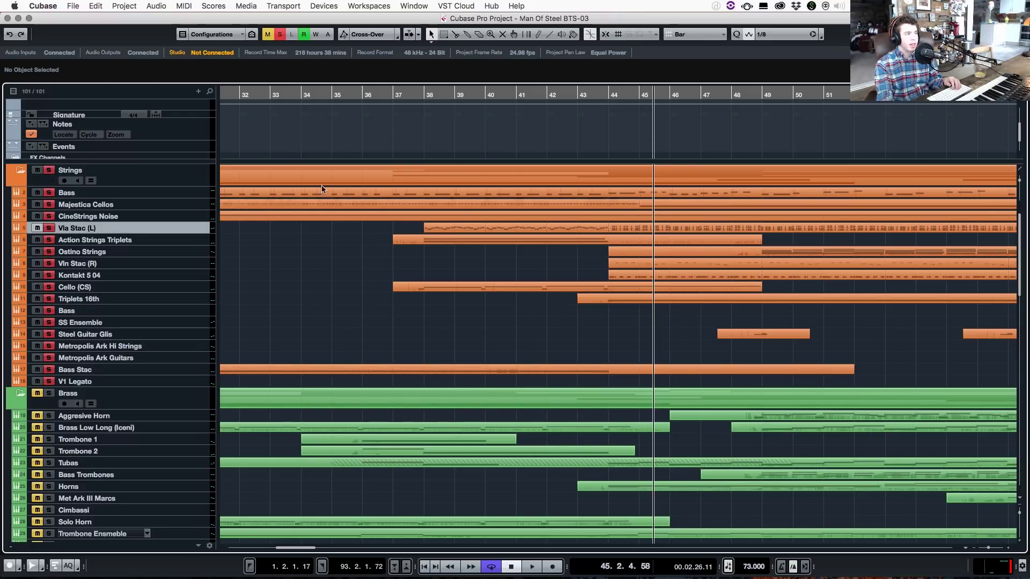
Step: Play the soloed strings from the start of the Vla Stac (L) part at bar 38 and stop at bar 41
left_click(429, 101)
left_click(424, 99)
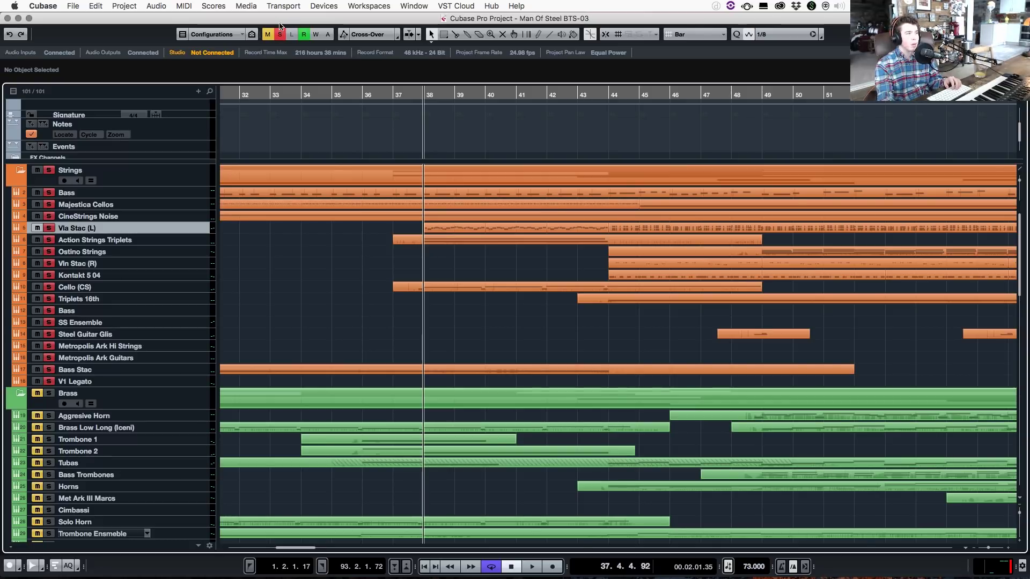
key("space")
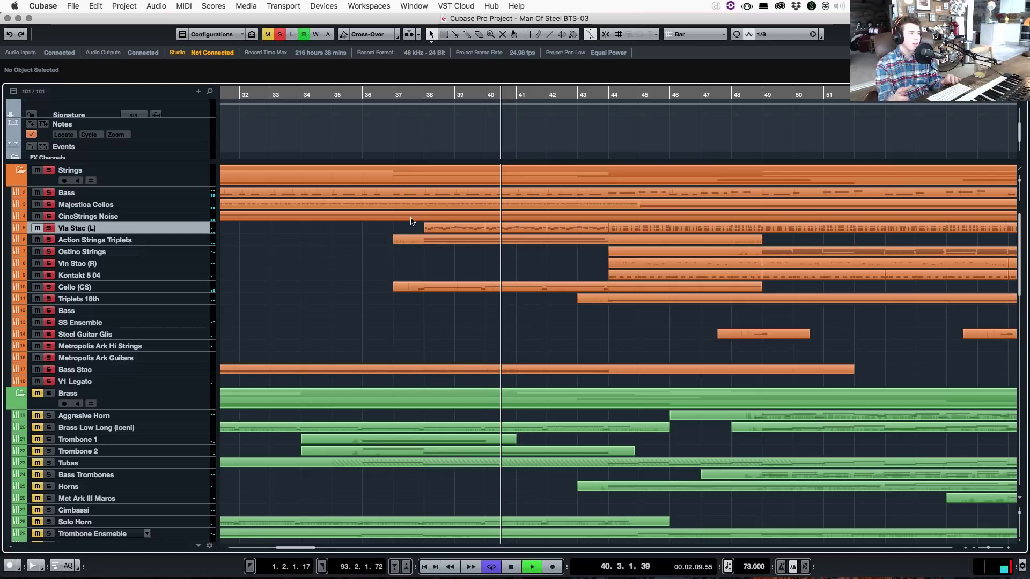
key("space")
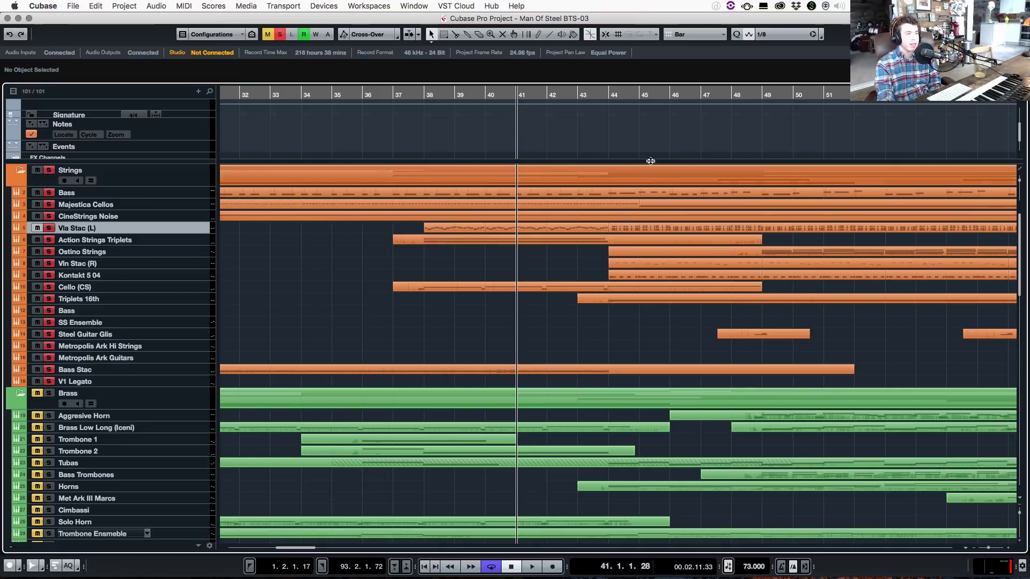
Step: Clear the Strings solo and select the Vln Stac (R) track, with the playback cursor placed at its start at bar 44
left_click(603, 94)
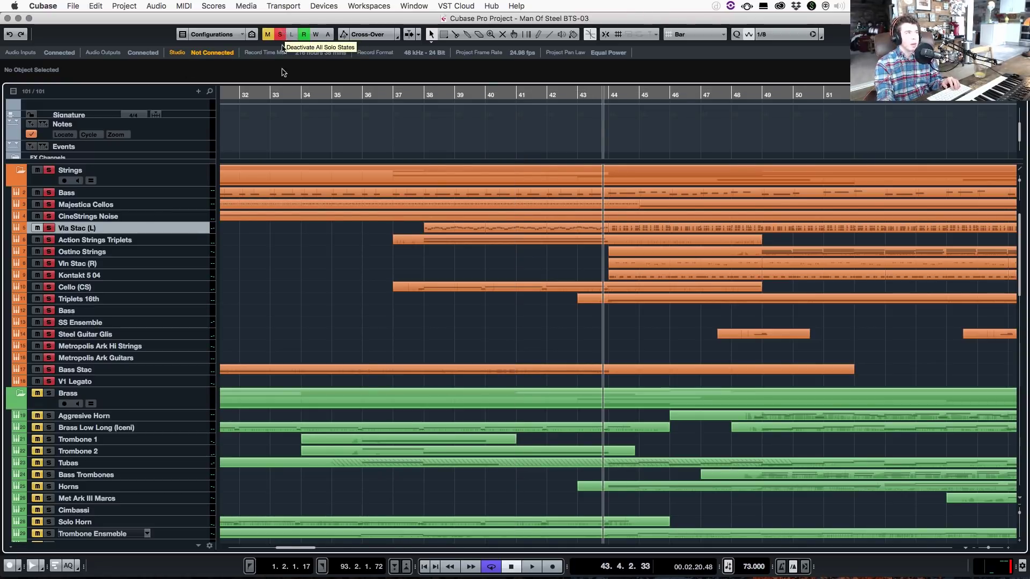
left_click(280, 34)
left_click(185, 266)
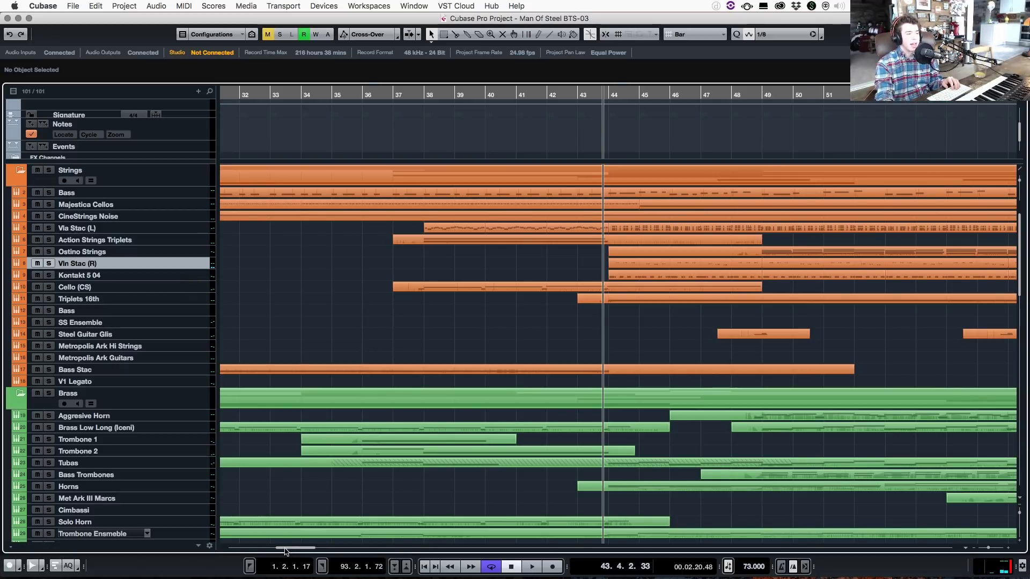
left_click_drag(286, 550, 300, 550)
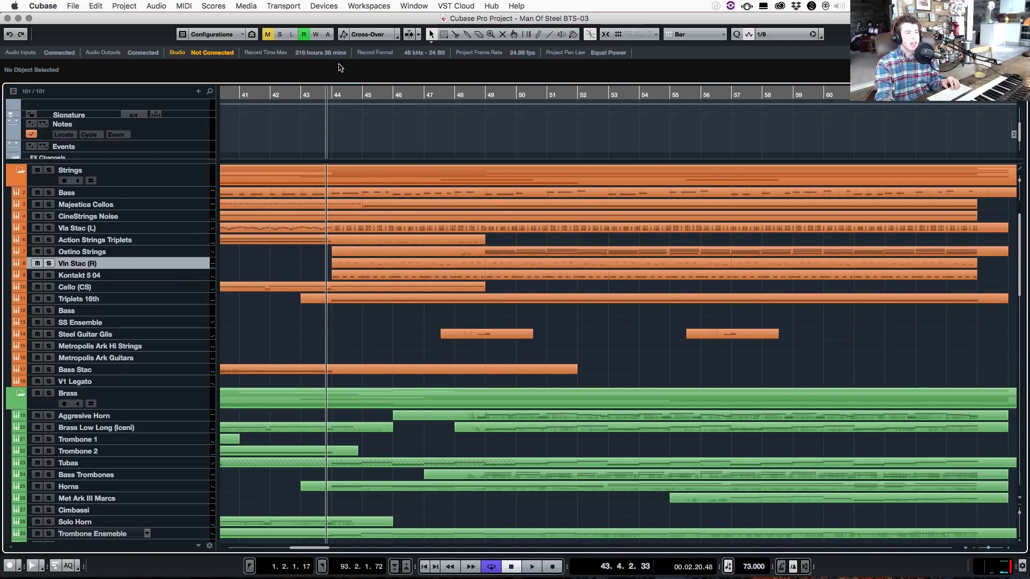
left_click(331, 105)
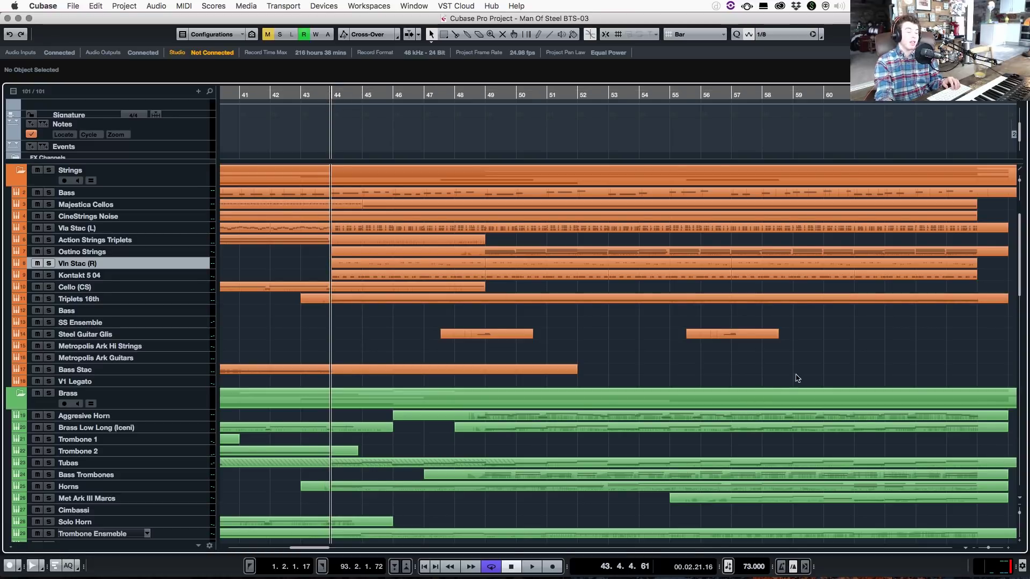
Step: Enlarge the track rows, solo Vln Stac (R), and play it from bar 44, stopping before bar 45
left_click(1020, 516)
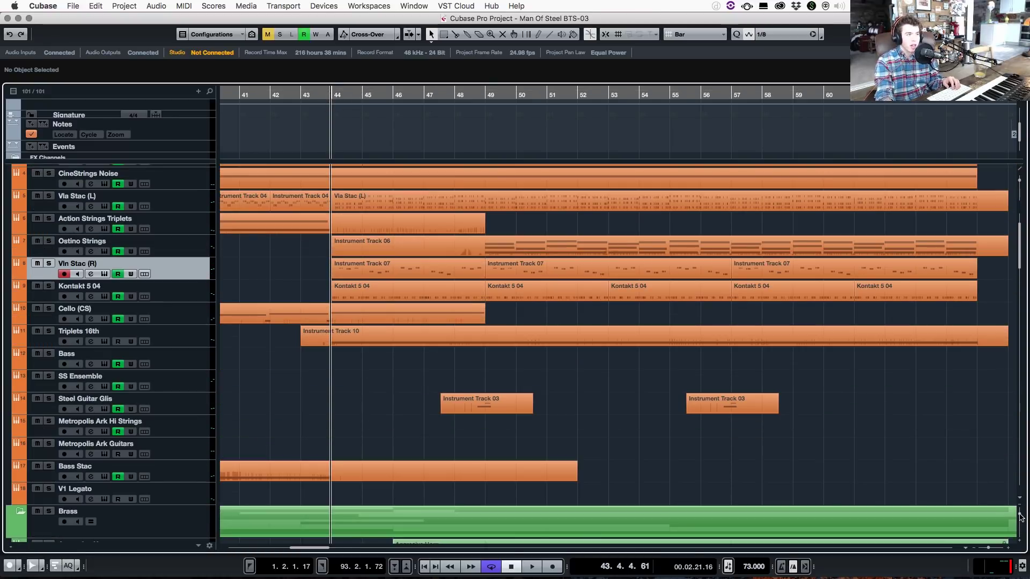
scroll(631, 429, "up", 3)
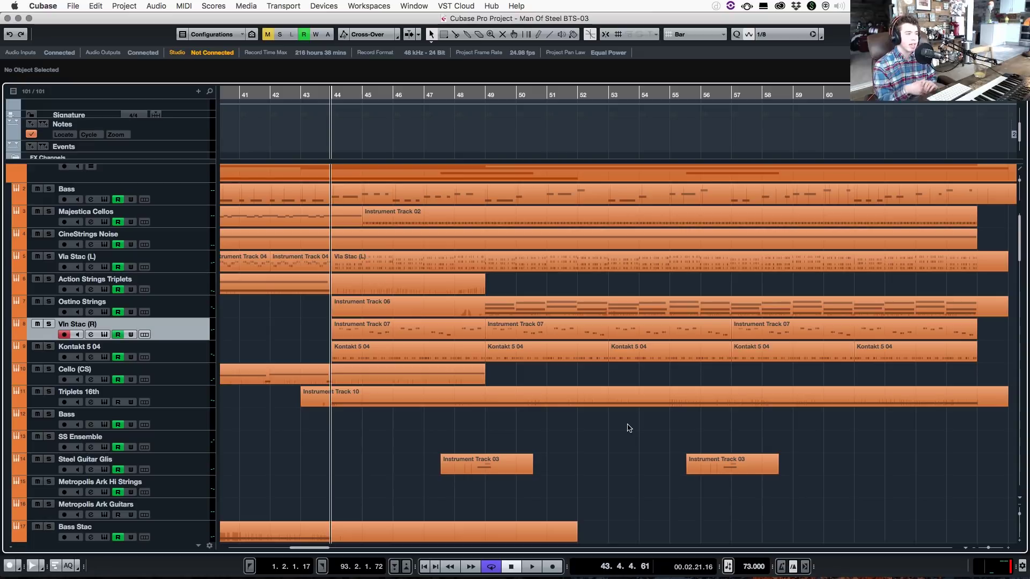
left_click(47, 326)
key("space")
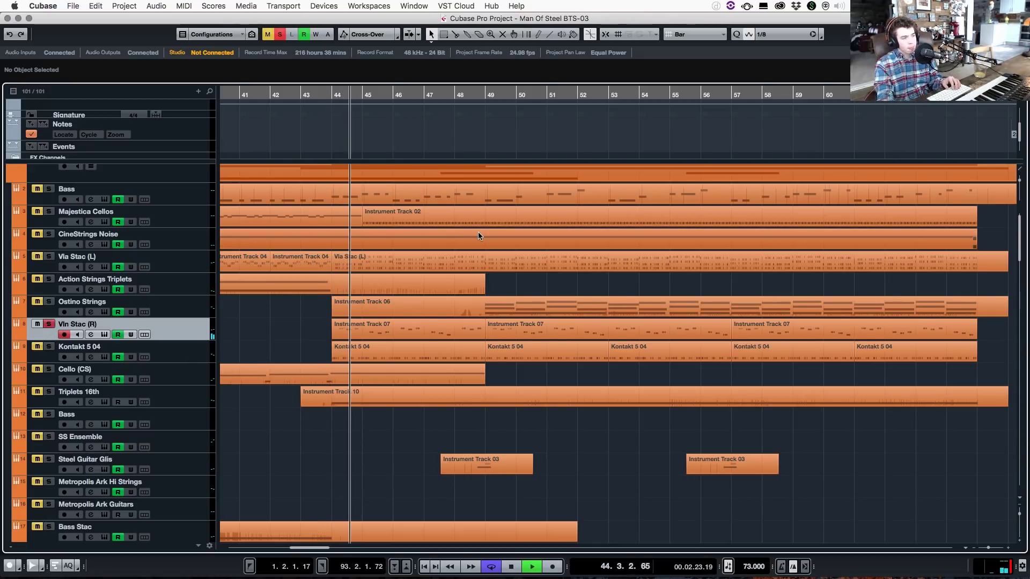
key("space")
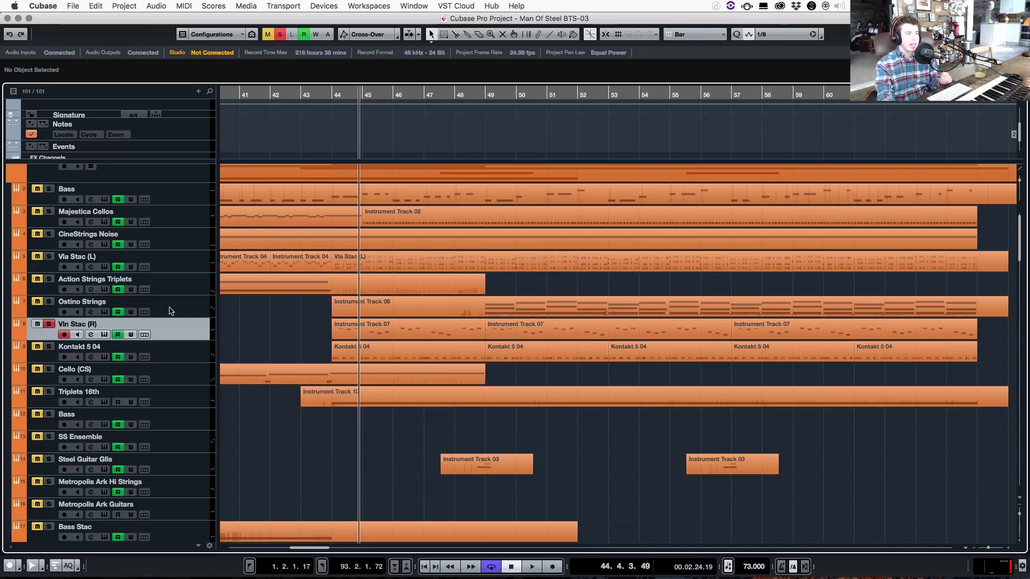
Step: Switch the solo from Vln Stac (R) to Kontakt 5 04 and play it from bar 44
left_click(48, 324)
left_click(49, 347)
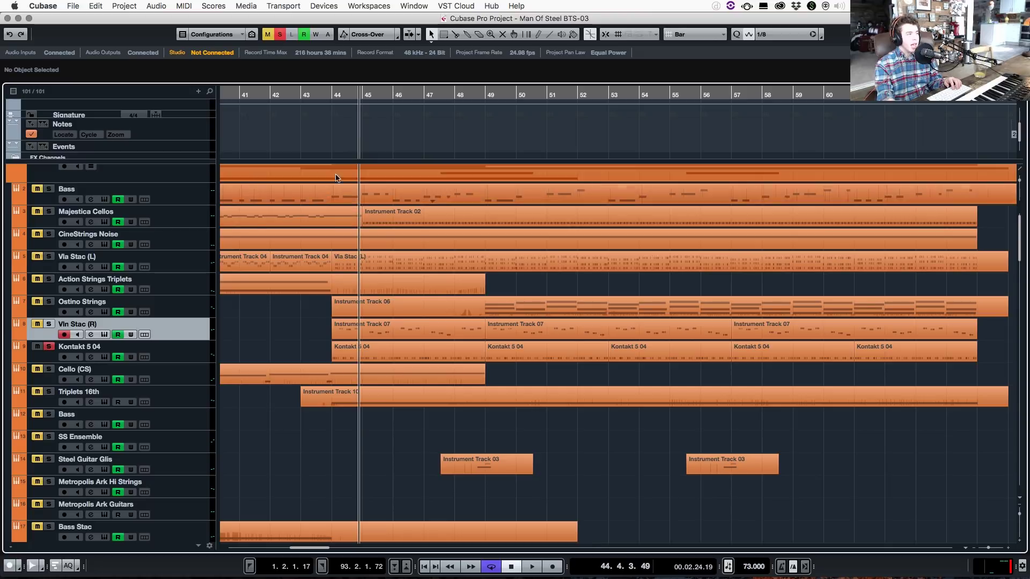
key("space")
key("space")
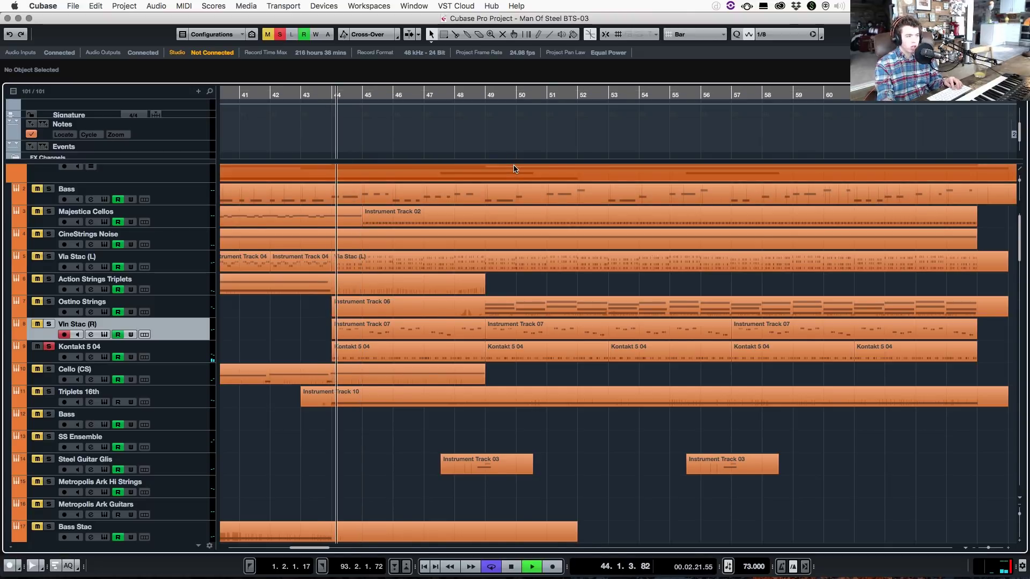
key("space")
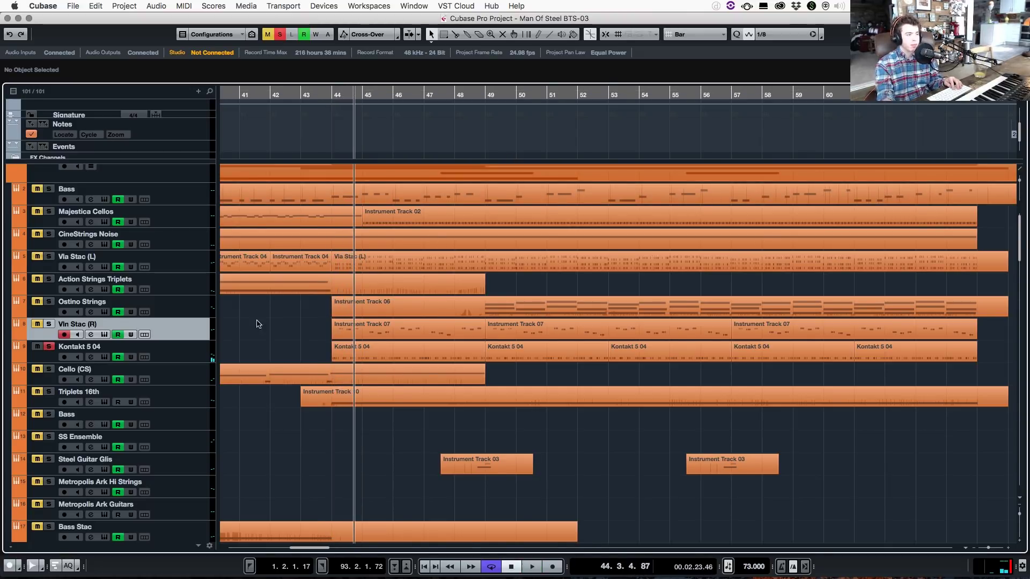
Step: Add Vln Stac (R) to the soloed Kontakt 5 04 and play both through bar 45
key("s")
key("space")
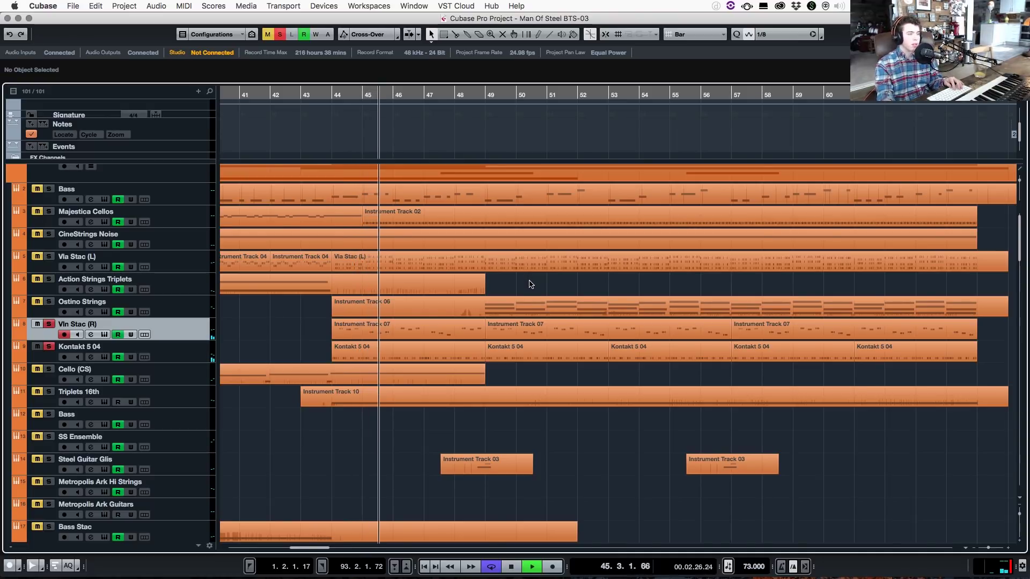
key("space")
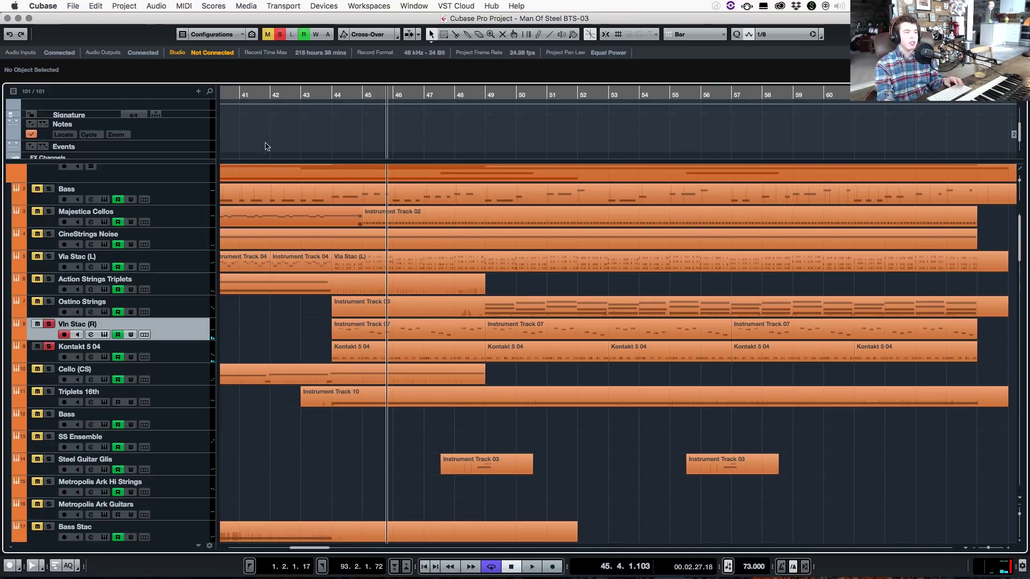
Step: Clear the solos, solo Vla Stac (L), and play it from bar 44 to the start of bar 46
left_click(283, 34)
left_click(49, 256)
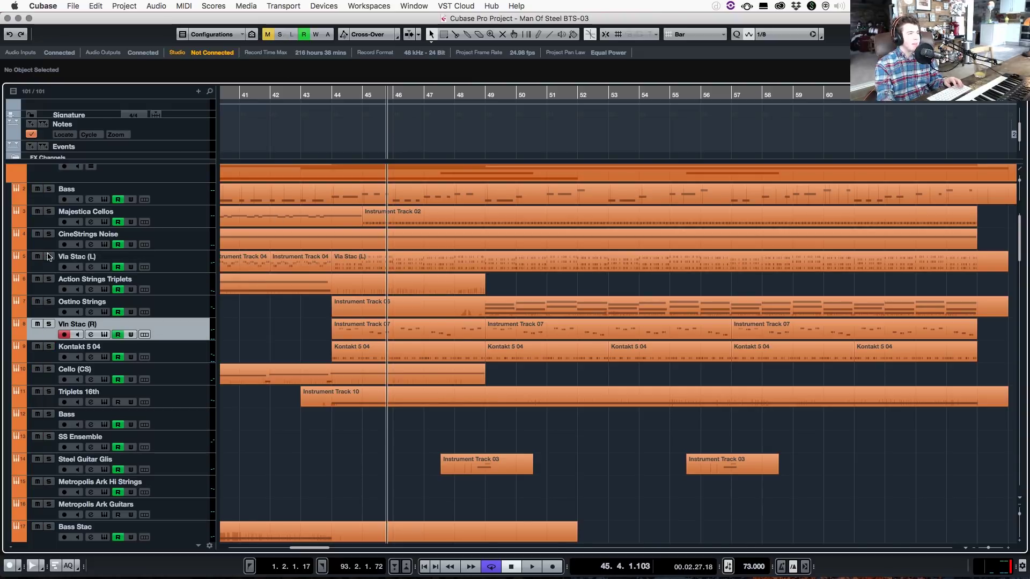
left_click(332, 94)
key("space")
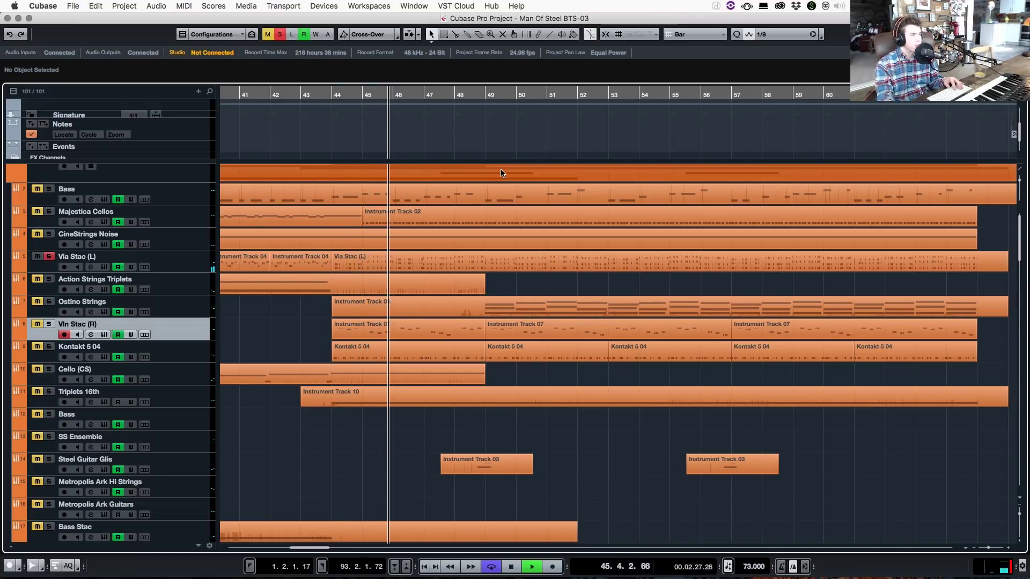
key("space")
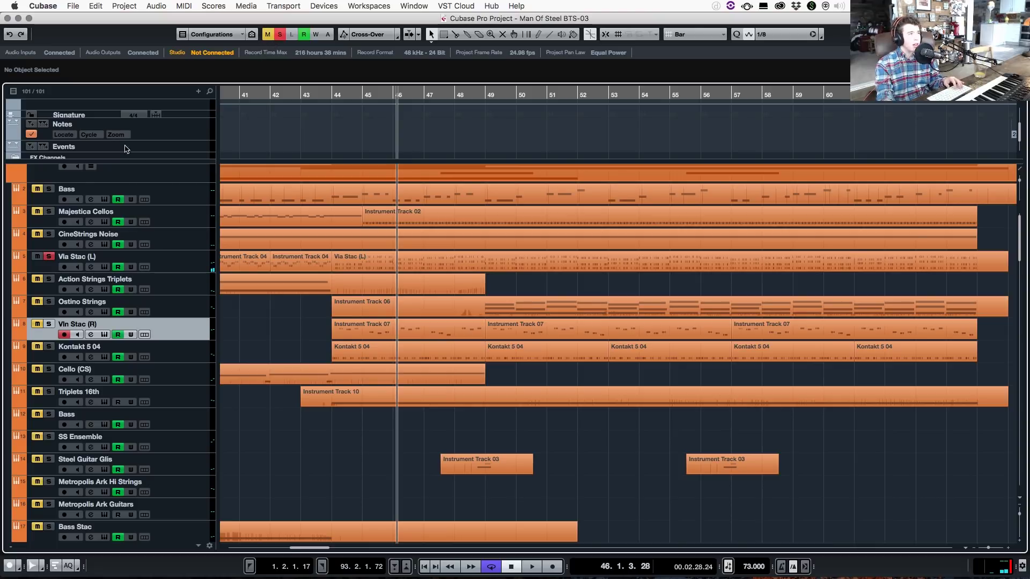
Step: Solo only Majestica Cellos and play it from the start of bar 46, stopping within that bar
left_click(48, 211, "ctrl")
key("space")
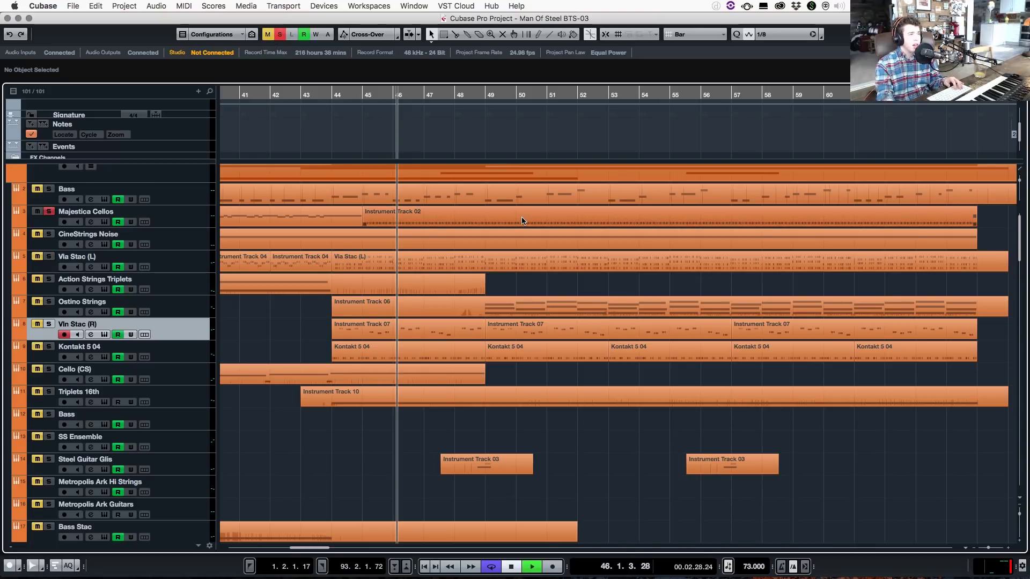
key("space")
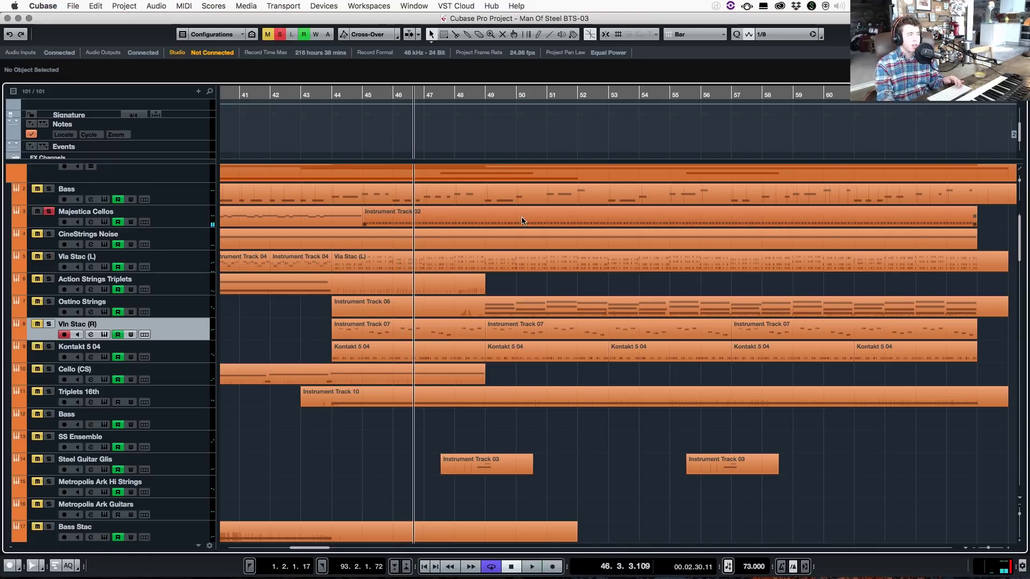
Step: Add the Strings folder's Bass track to the Majestica Cellos solo and play both from bar 46 into bar 48
scroll(481, 307, "up", 1)
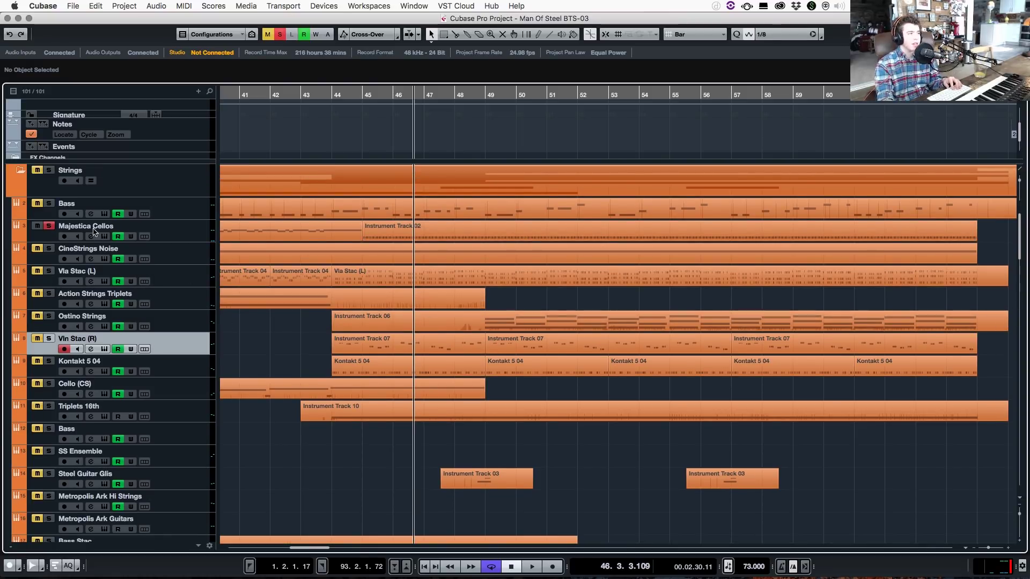
left_click(51, 206)
key("space")
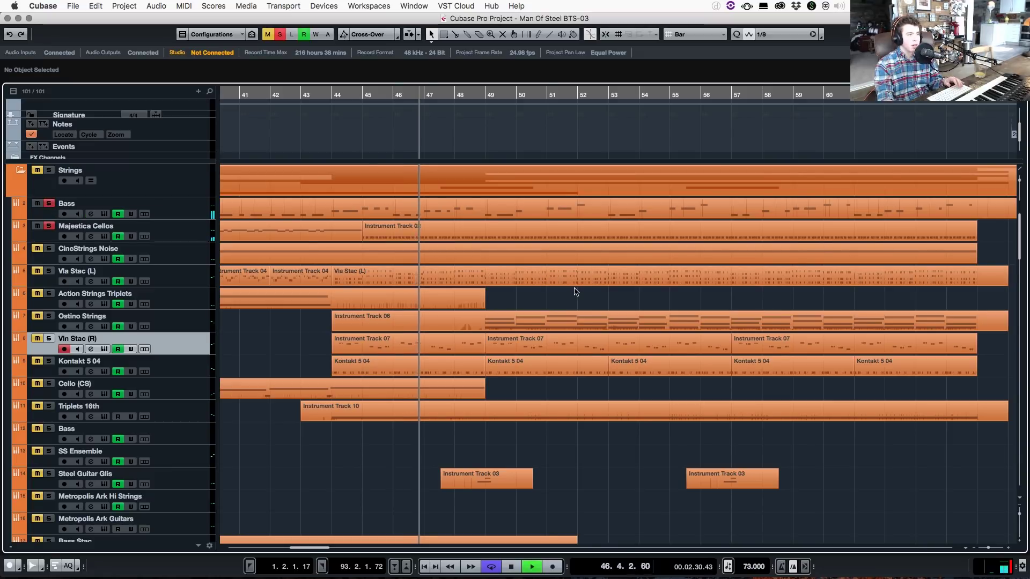
left_click(550, 350)
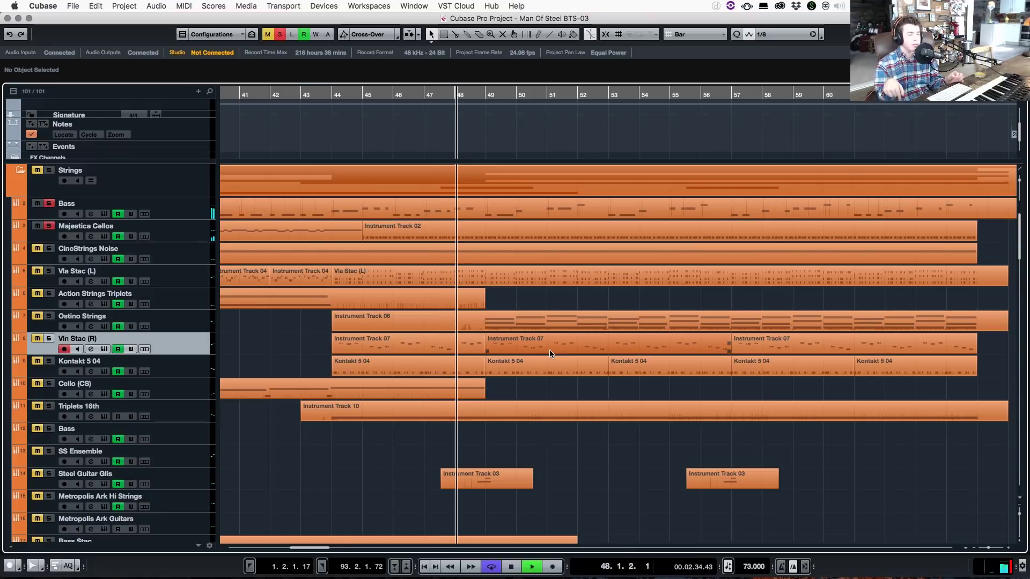
Step: Clear the Recorded Content solo and solo only its Guitar and Guitar (D) tracks
scroll(426, 339, "down", 20)
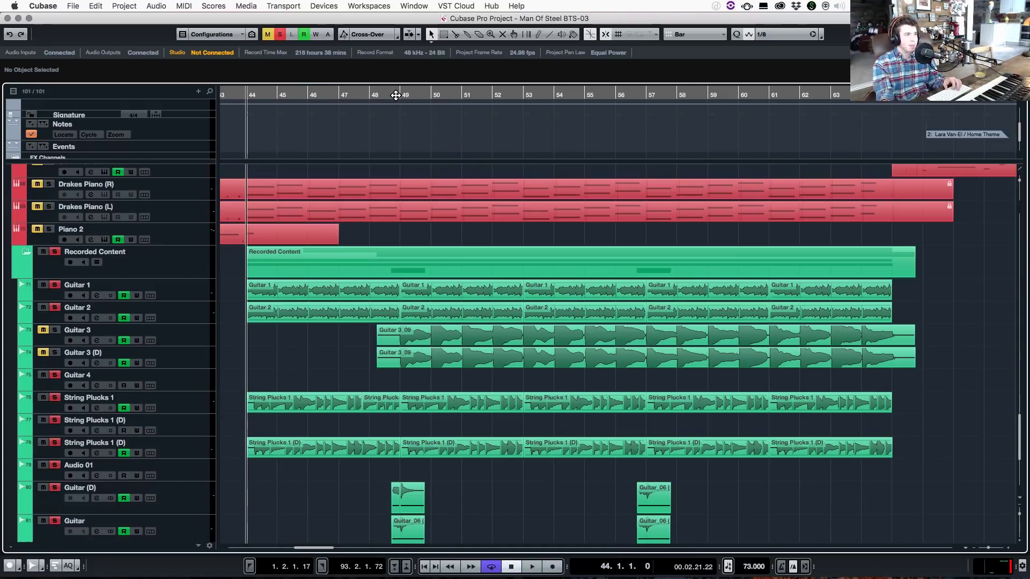
key("space")
scroll(328, 494, "down", 3)
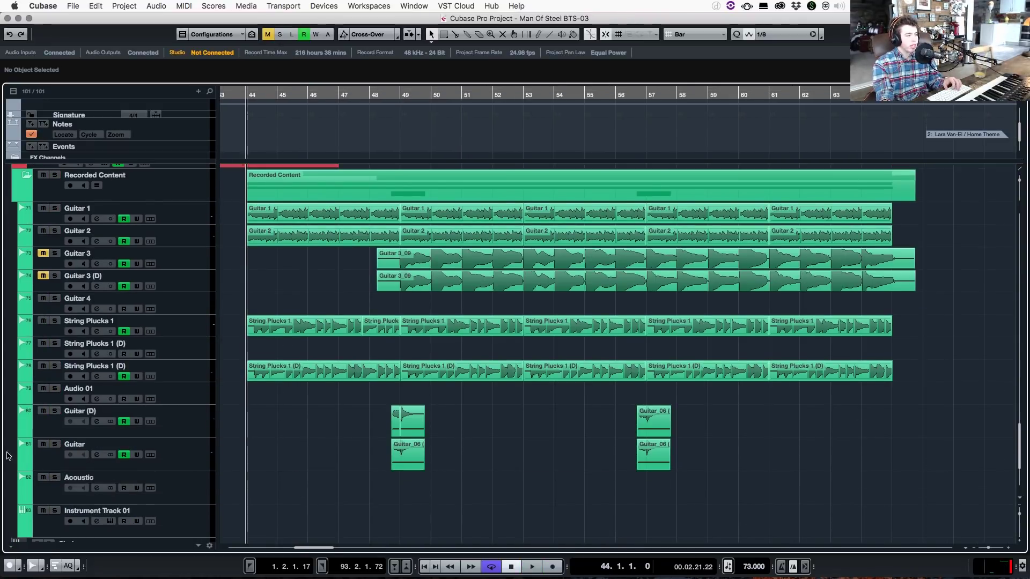
left_click(55, 445)
left_click(55, 411)
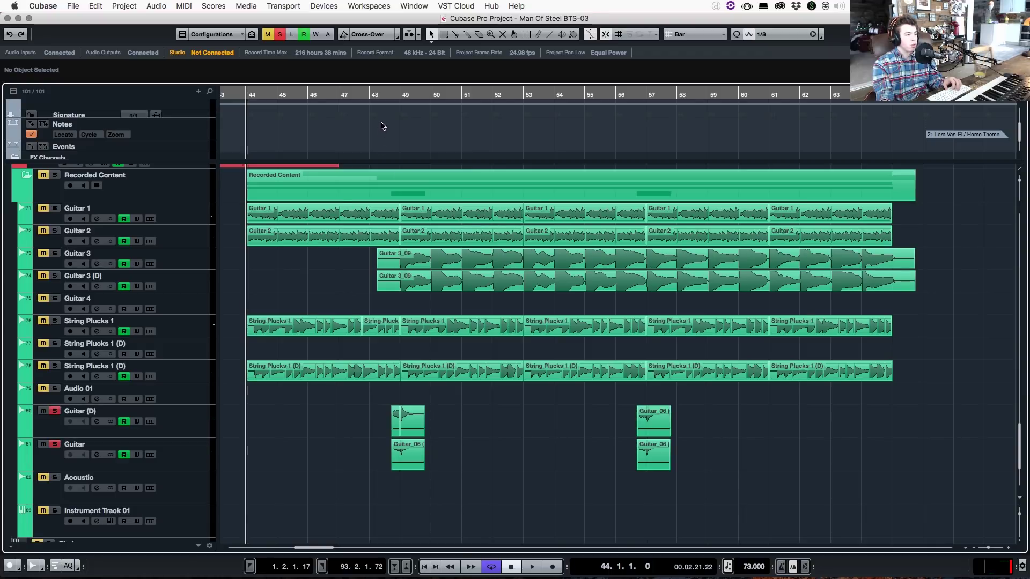
Step: Play the soloed guitar clips from their start late in bar 48 and stop at bar 50
left_click(399, 95)
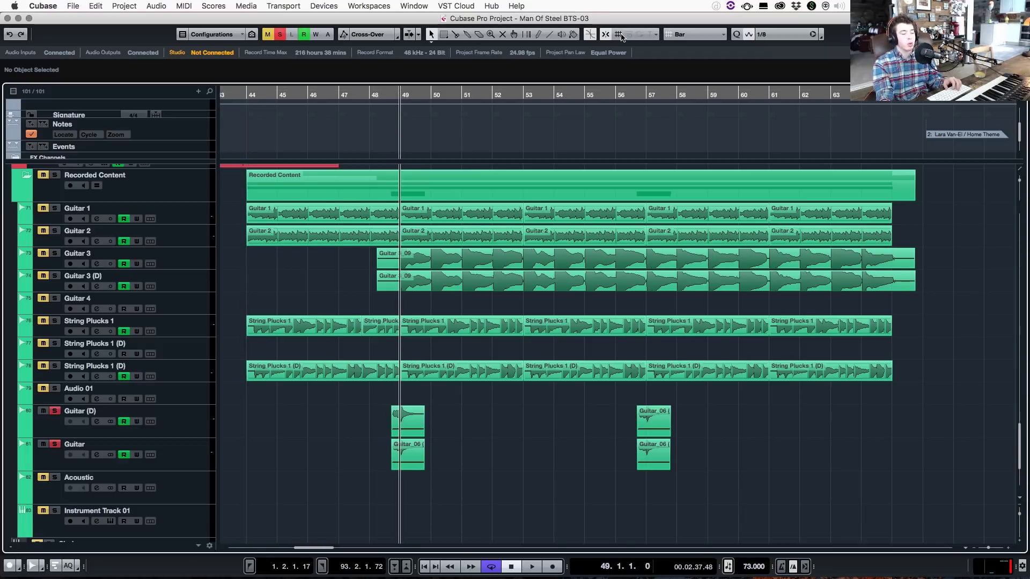
left_click(392, 95)
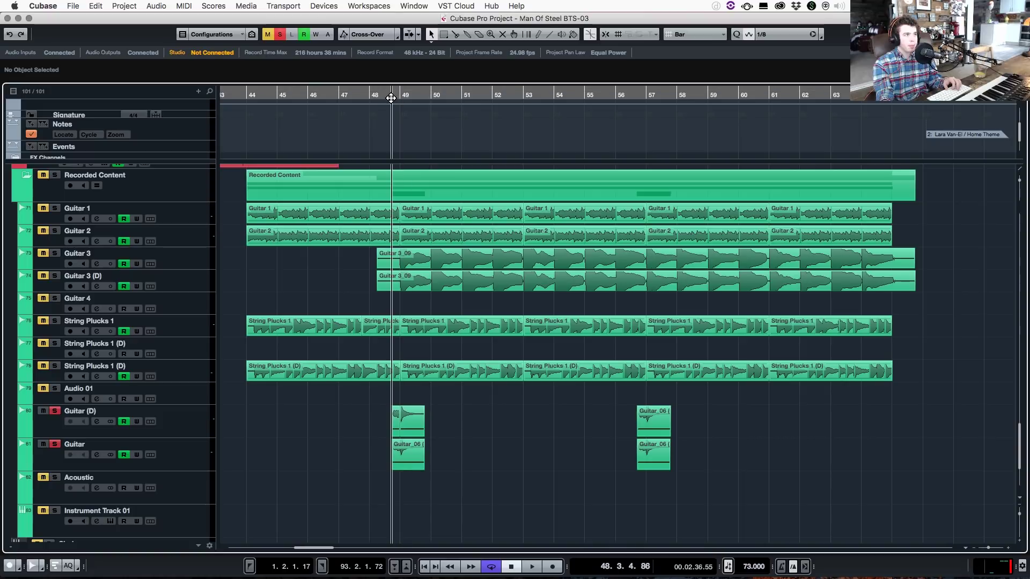
key("space")
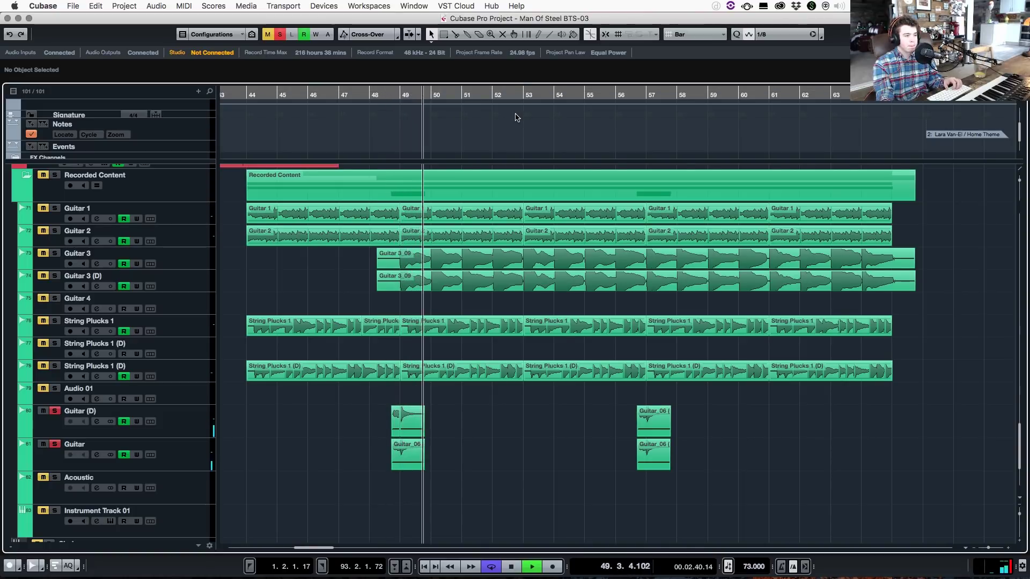
key("space")
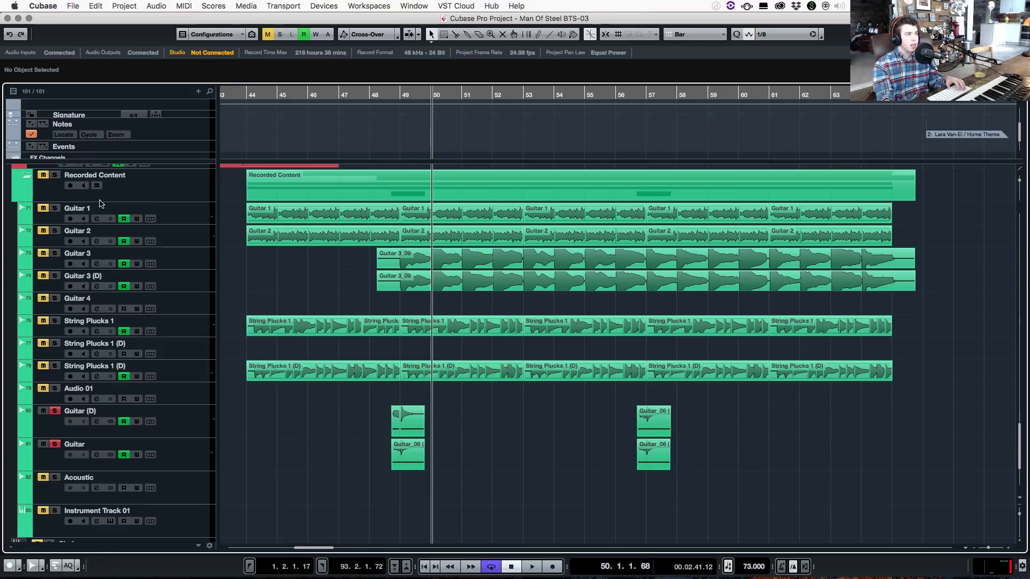
Step: Solo Guitar 1 and Guitar 2 instead and play them from bar 44 into bar 45
left_click(43, 208)
left_click(54, 208)
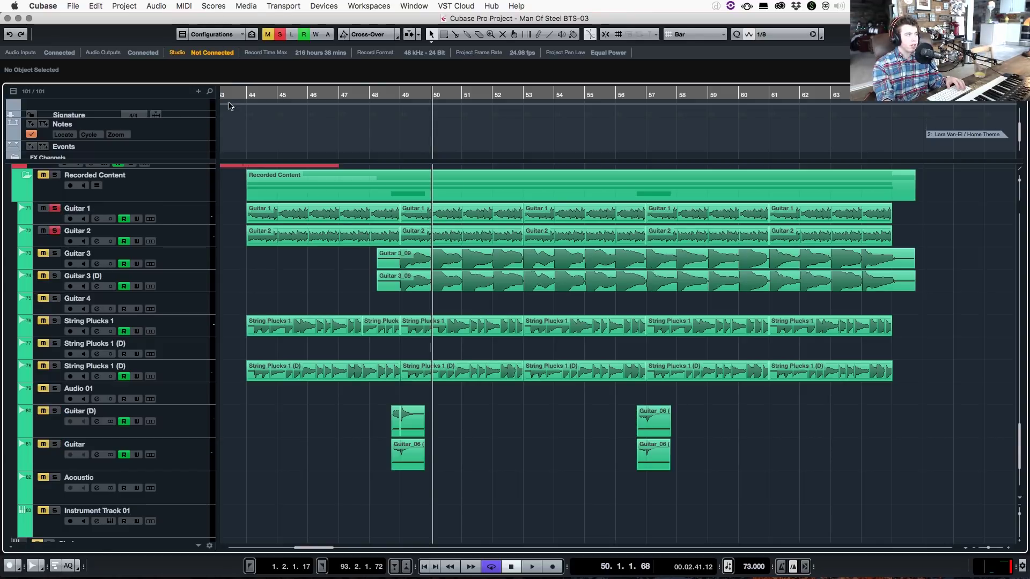
left_click(249, 95)
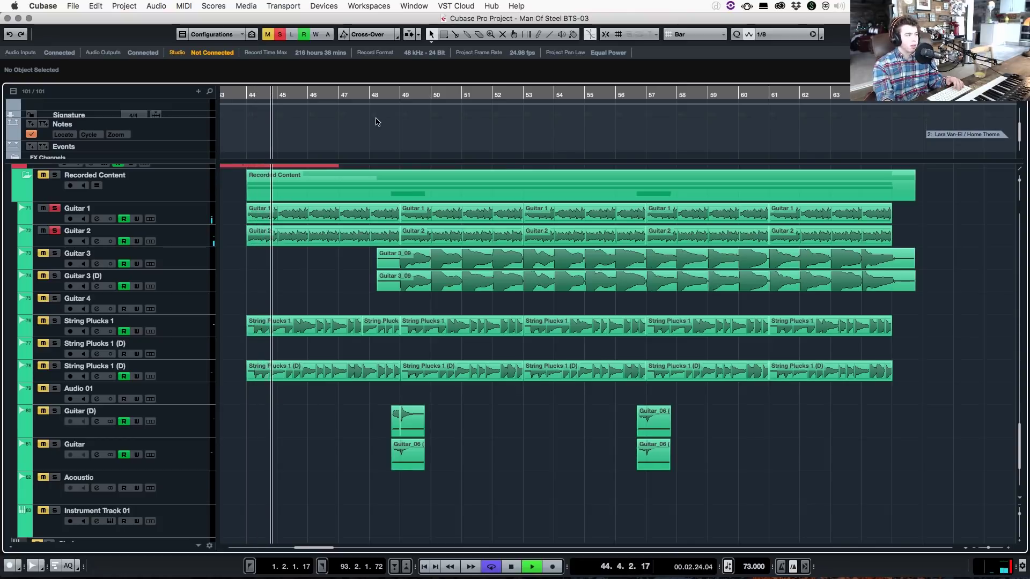
key("space")
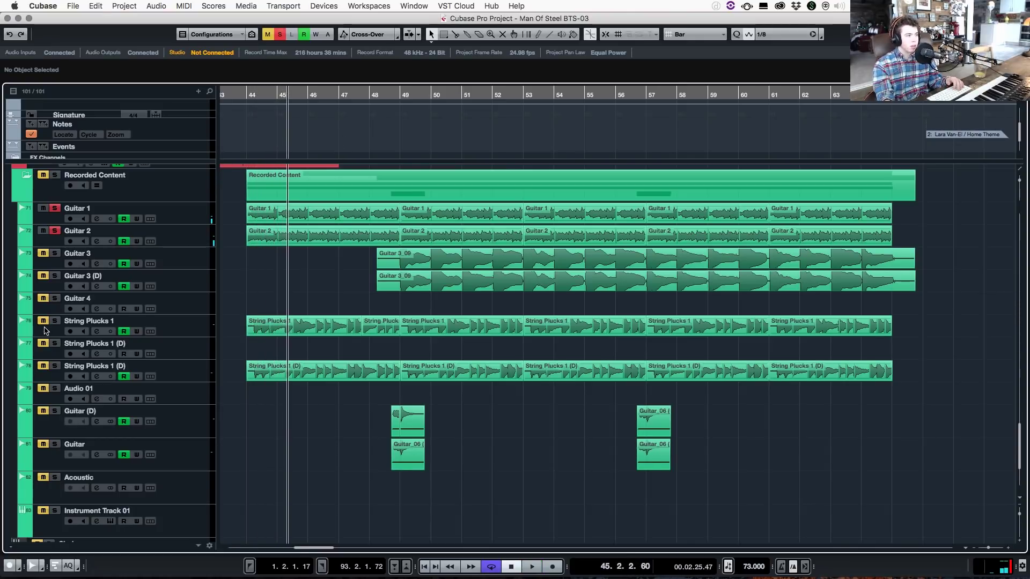
Step: Add String Plucks 1 and String Plucks 1 (D) to the solo, replay from bar 44, and clear all solos
left_click(54, 321)
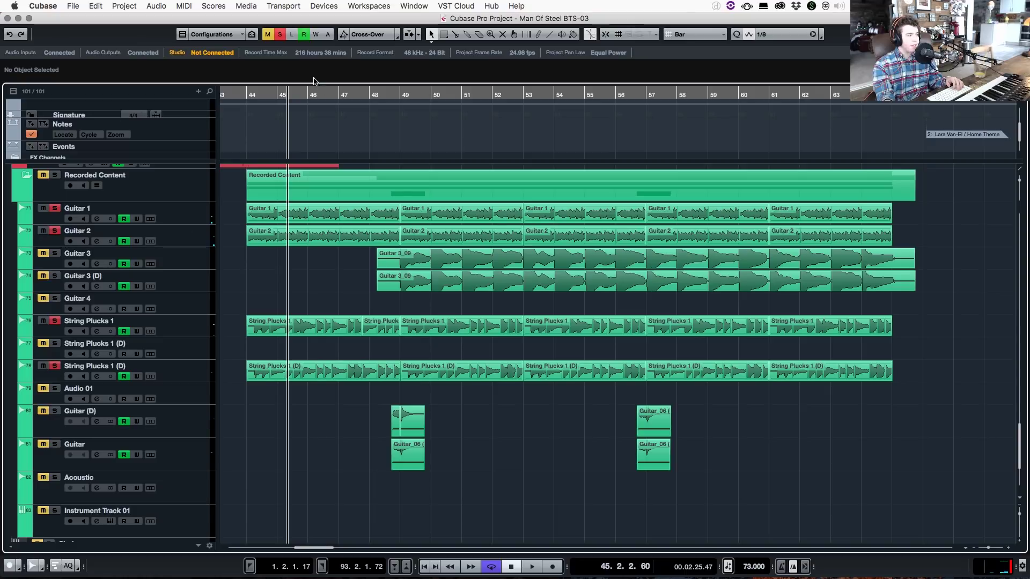
left_click(250, 94)
key("space")
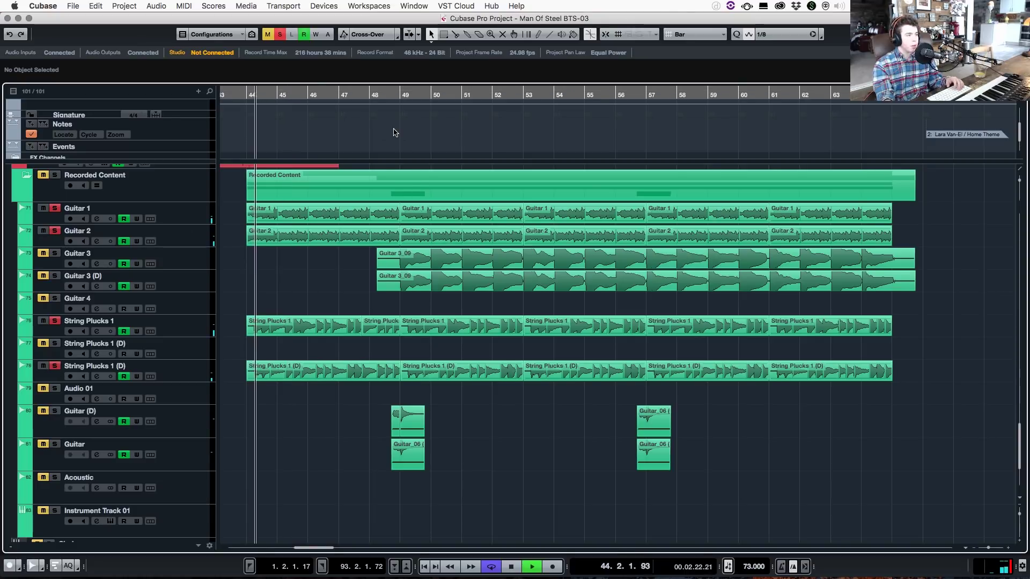
key("space")
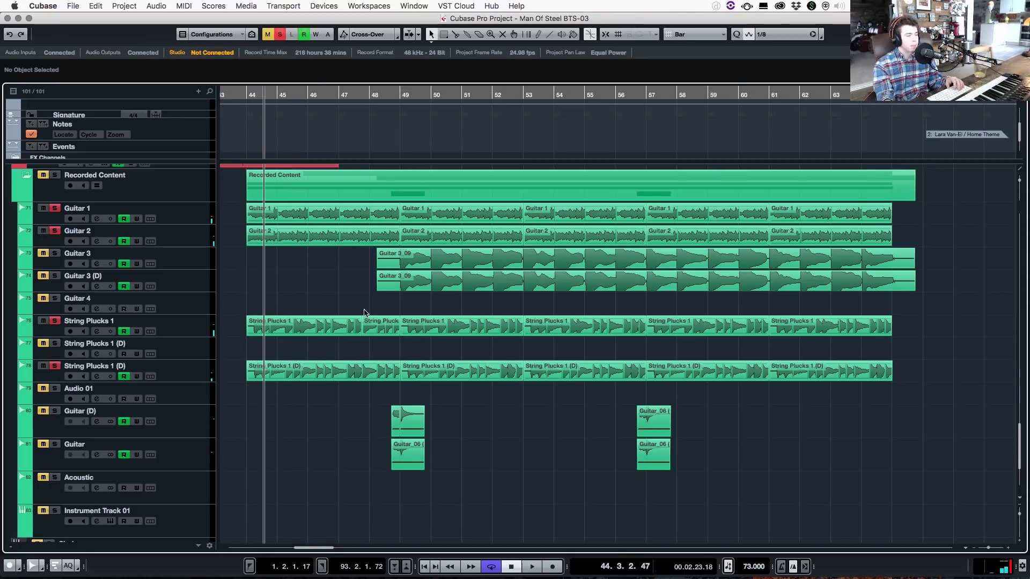
left_click(276, 36)
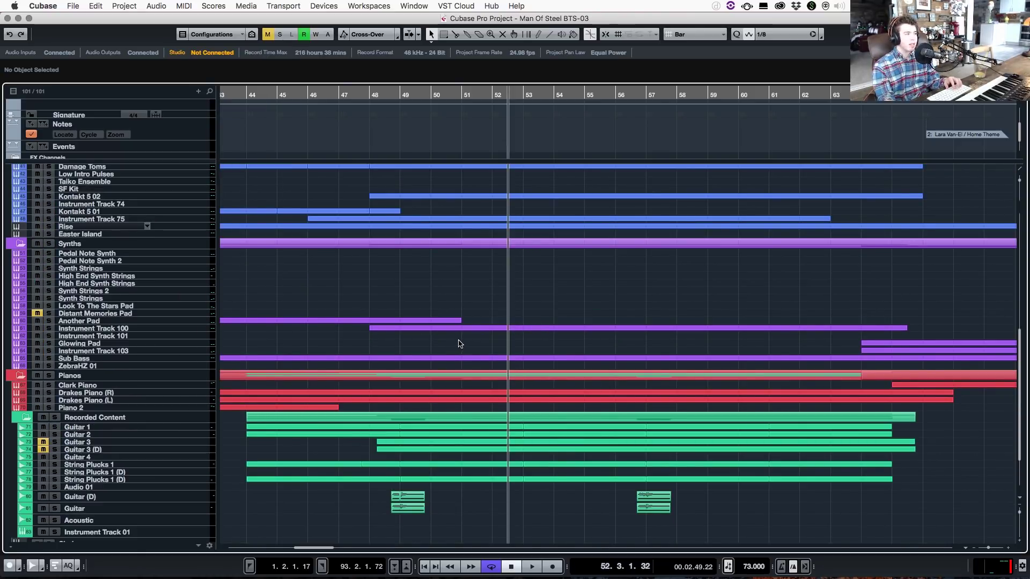
Step: Solo Instrument Track 100 and Sub Bass in the Synths folder and play them from bar 52 into bar 53
left_click(49, 329)
left_click(50, 358)
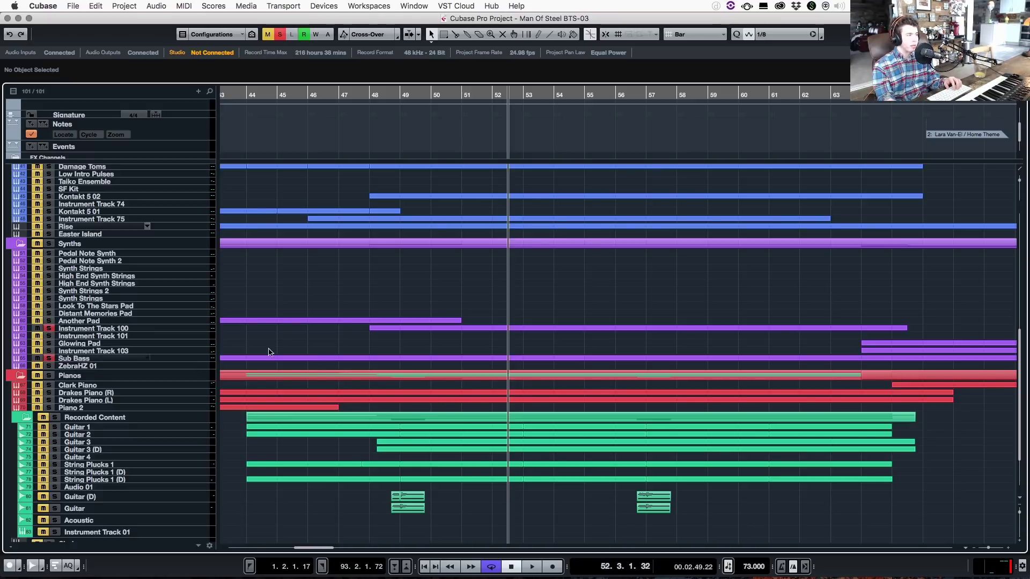
key("space")
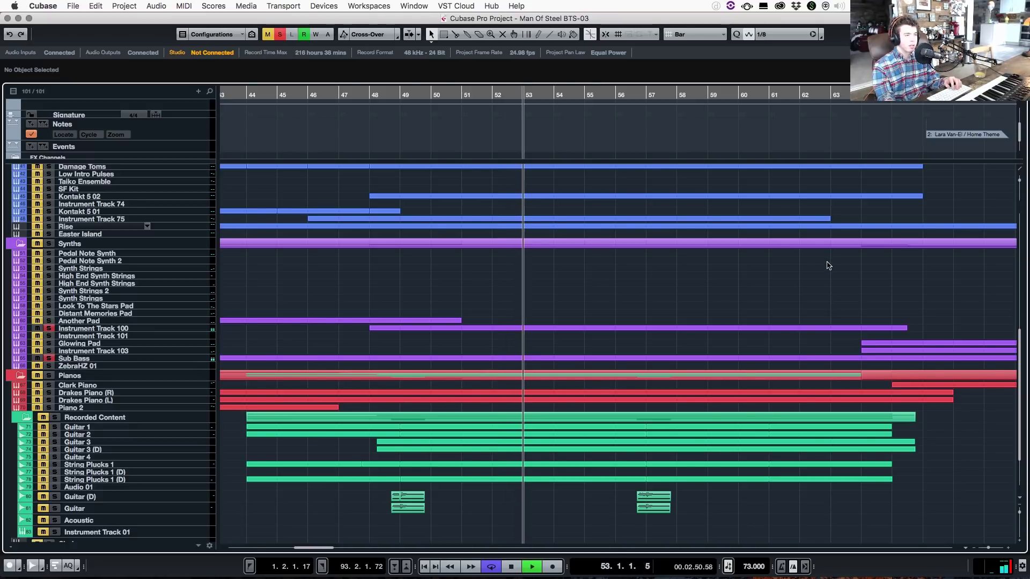
key("space")
Step: Clear the synth solos and place the playback cursor just before bar 48, with the Percussion folder's tracks in view
scroll(542, 308, "up", 5)
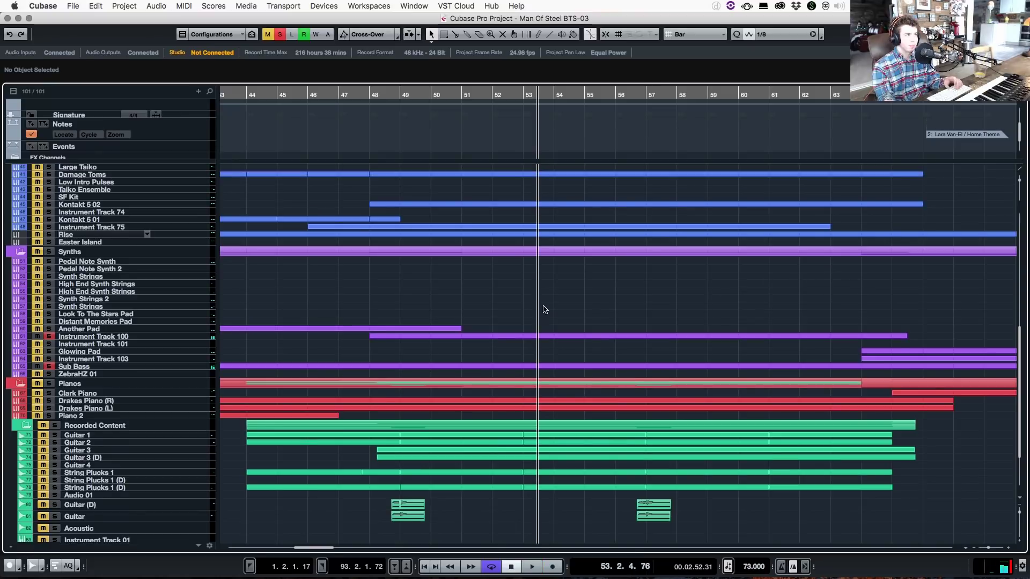
left_click(282, 36)
left_click(368, 95)
scroll(396, 273, "up", 3)
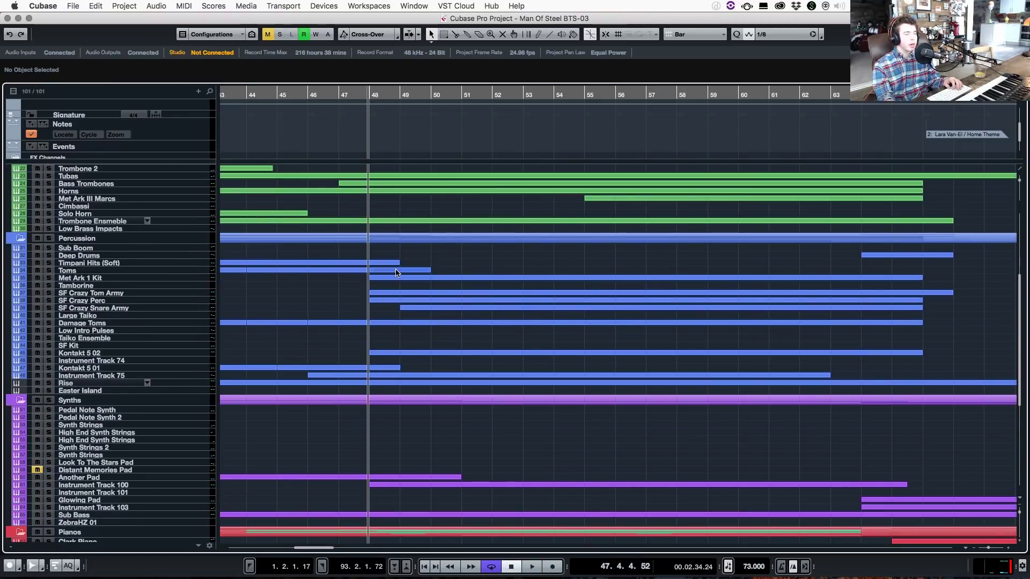
Step: Enlarge the track rows, solo the Percussion folder and play its parts from just before bar 48 into bar 51
scroll(396, 272, "up", 1)
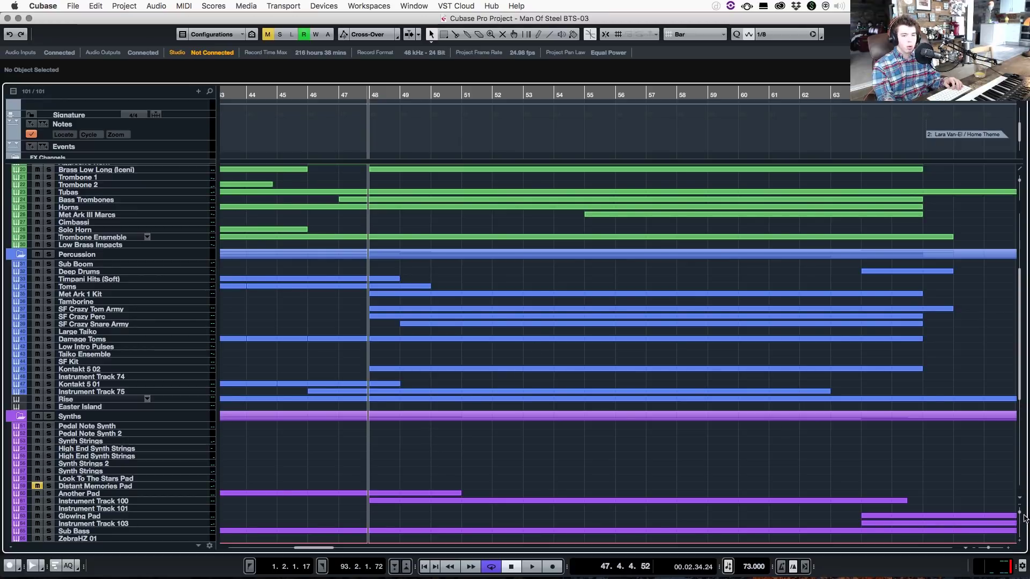
left_click_drag(1021, 514, 1021, 516)
scroll(671, 463, "down", 10)
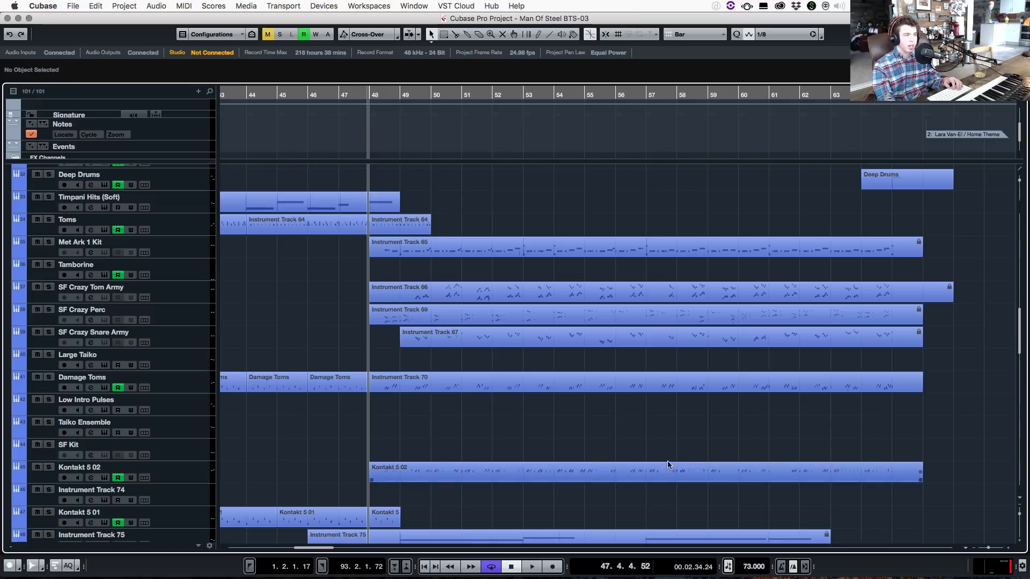
scroll(246, 290, "up", 5)
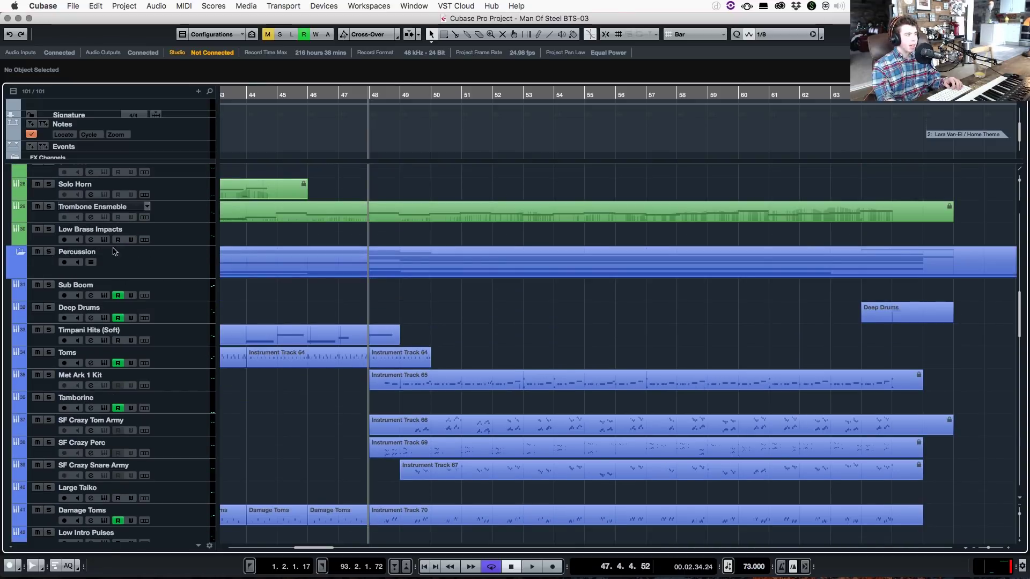
key("s")
scroll(568, 395, "down", 3)
key("space")
scroll(574, 408, "down", 1)
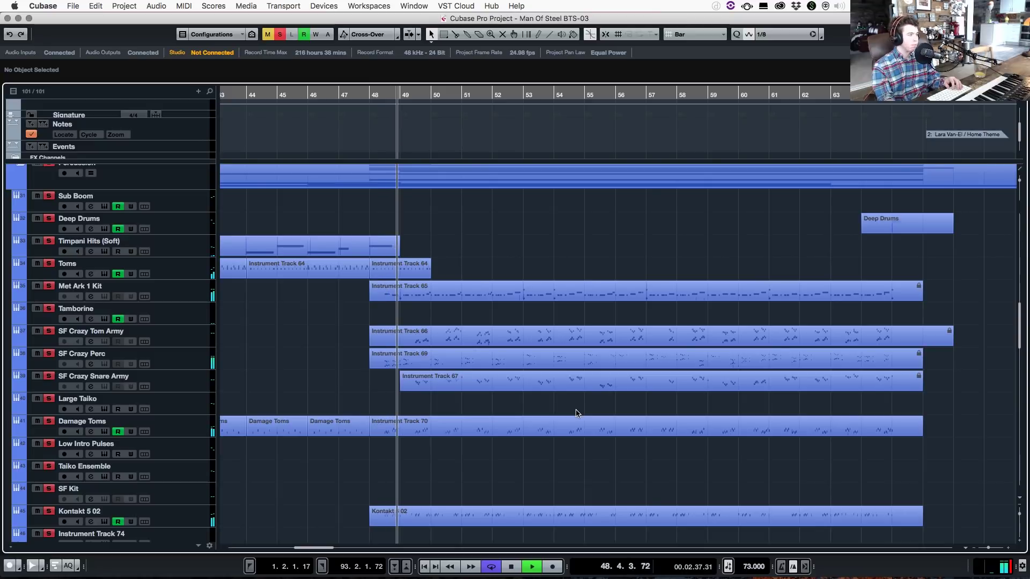
scroll(574, 419, "down", 3)
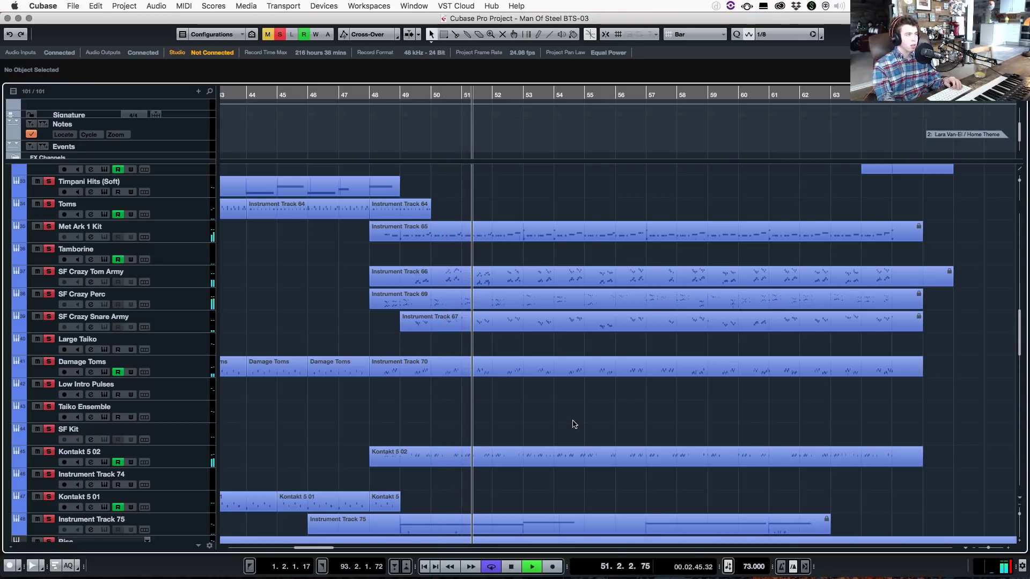
key("space")
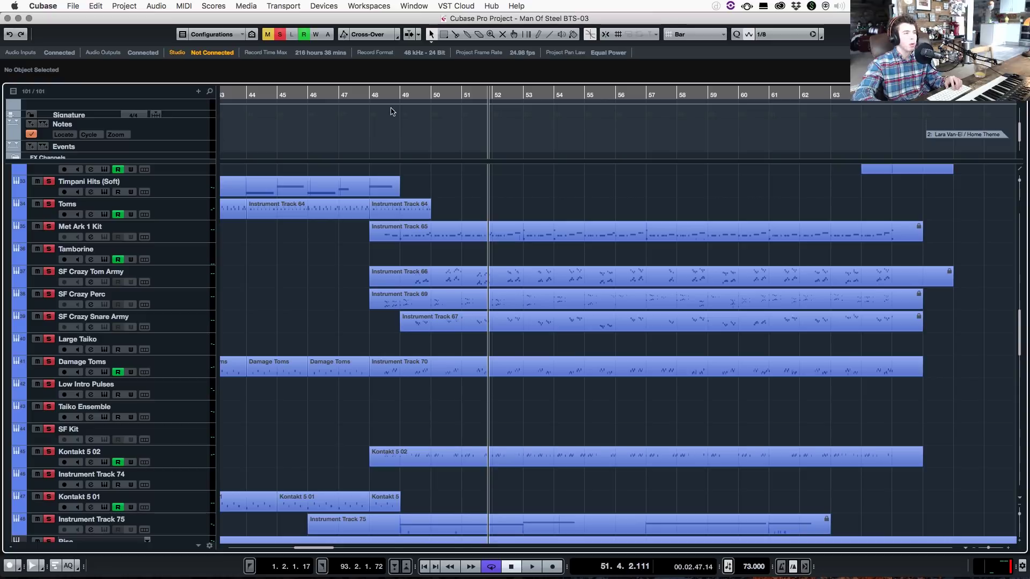
Step: Replay the soloed percussion from bar 49, and solo only SF Crazy Snare Army to play it from bar 51 into bar 52
left_click(405, 95)
key("space")
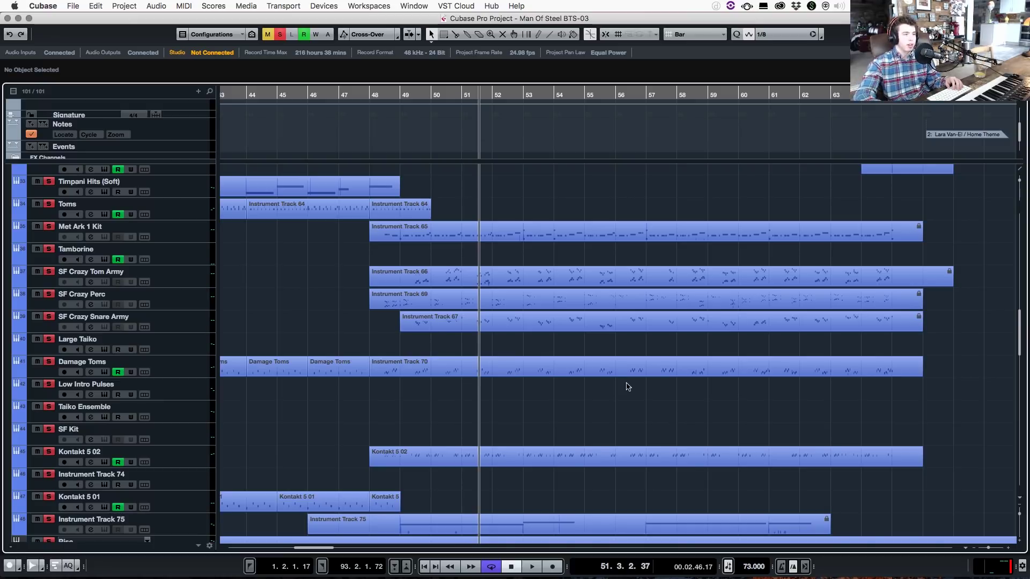
scroll(564, 352, "up", 1)
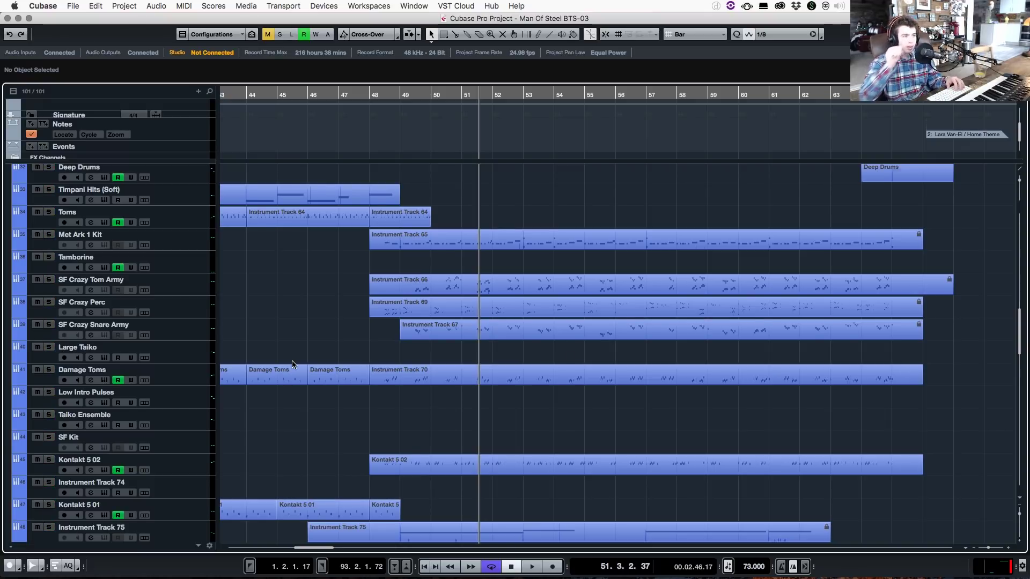
left_click(48, 325)
key("space")
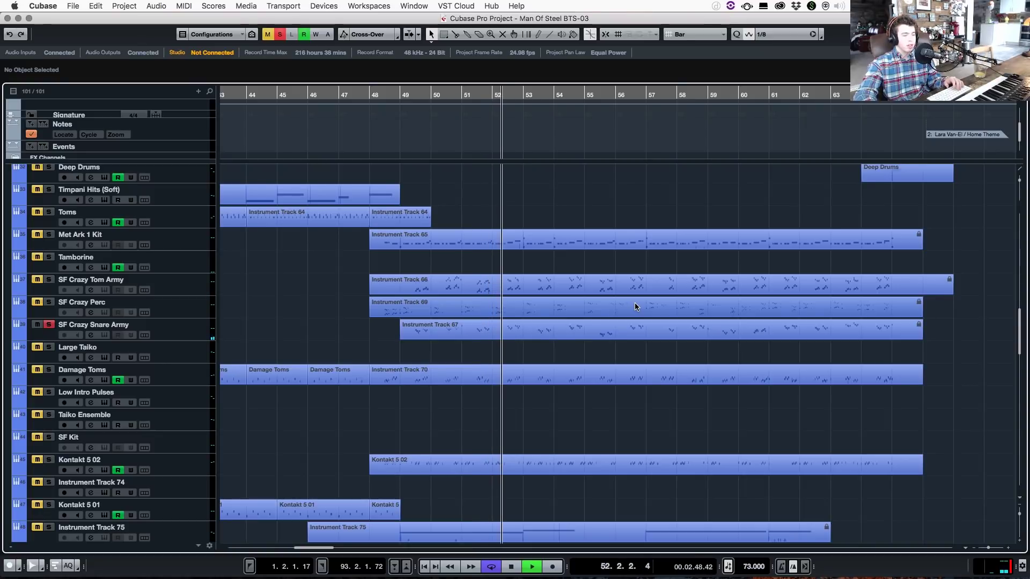
key("space")
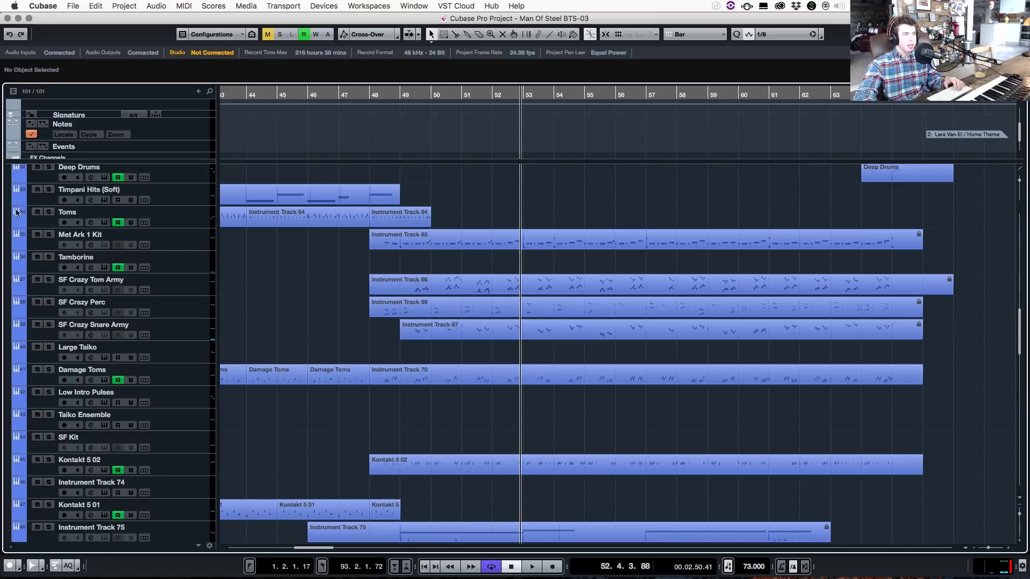
Step: Solo the whole Percussion folder again, play it from the end of bar 52 into bar 56, and clear the solo
scroll(62, 197, "up", 2)
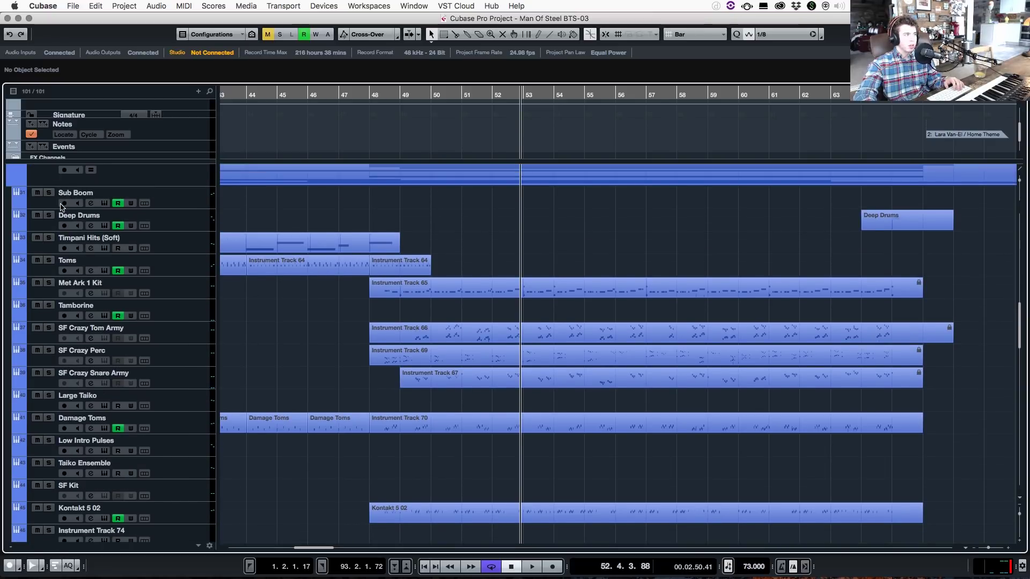
scroll(62, 207, "up", 2)
left_click(49, 209)
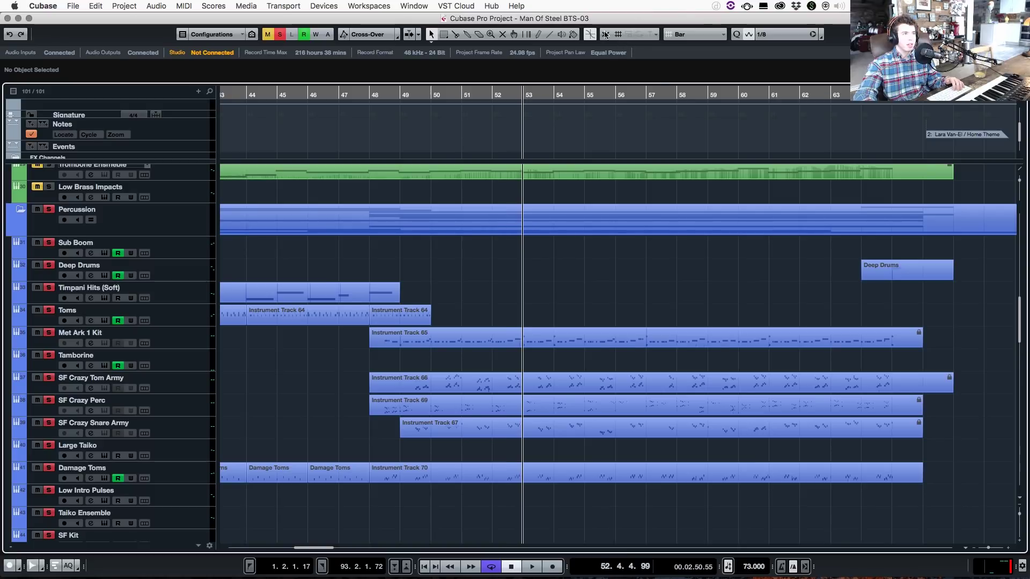
scroll(678, 352, "down", 5)
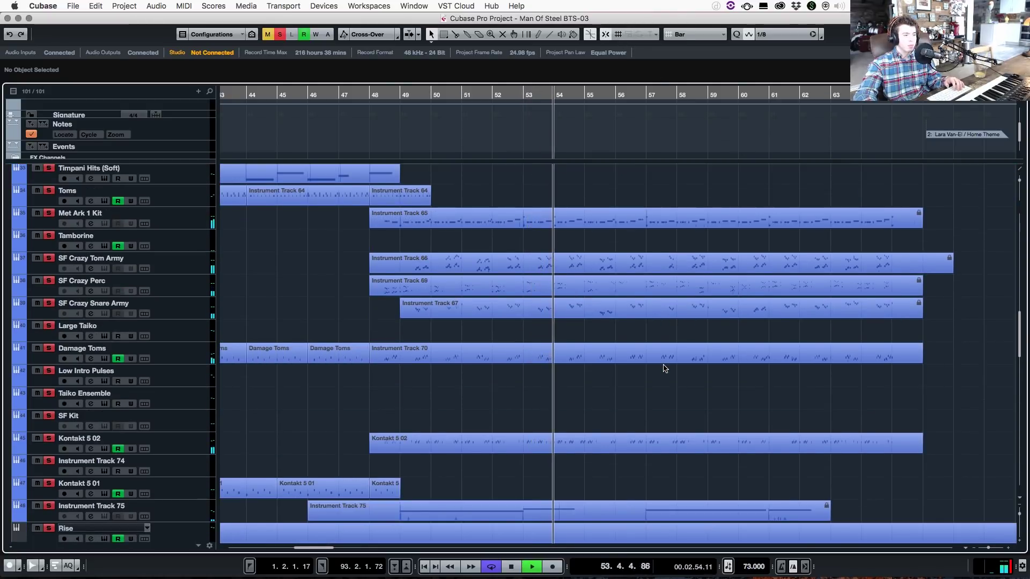
scroll(664, 368, "down", 1)
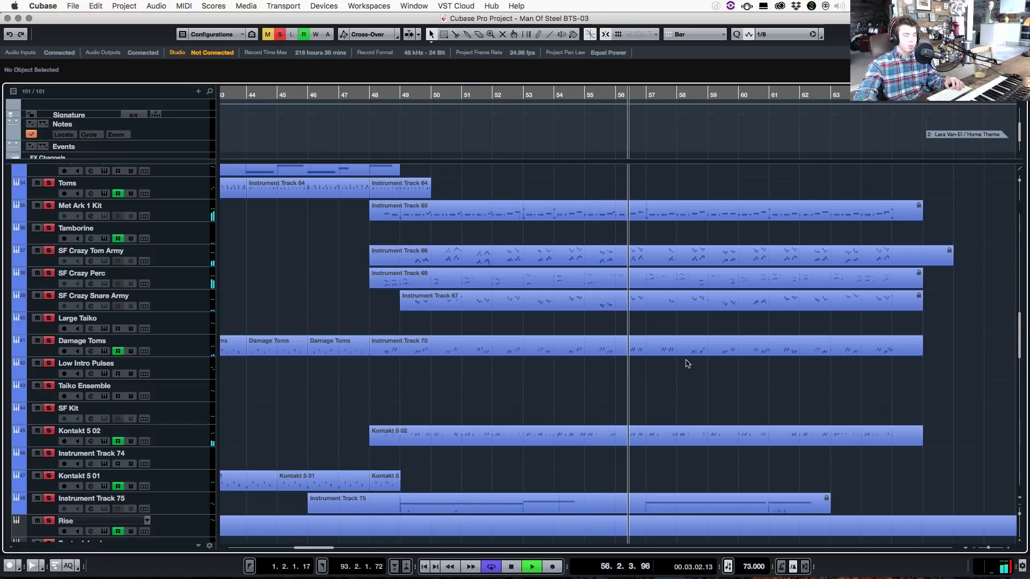
key("space")
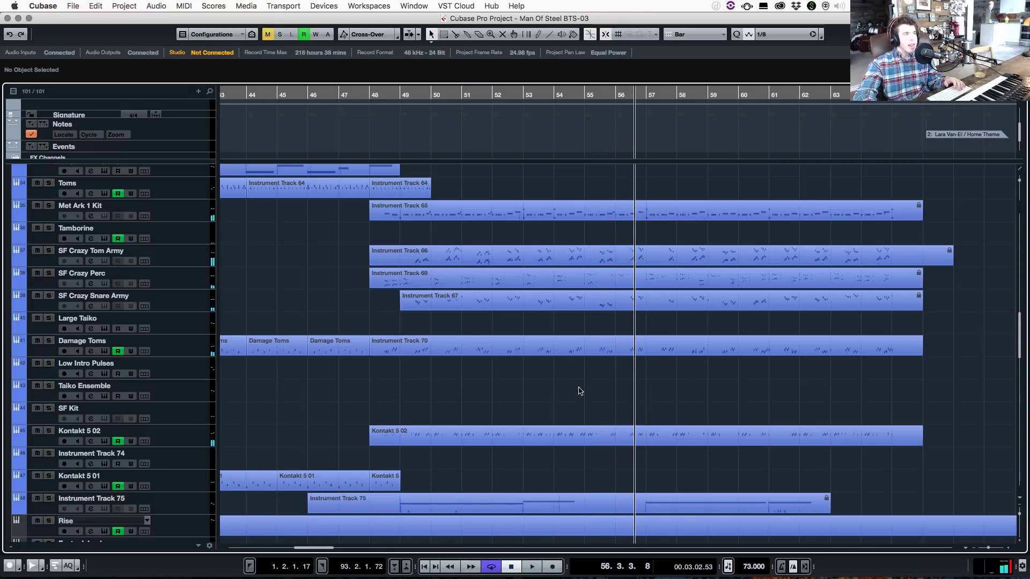
Step: Play the Lara Van-El / Home Theme section from bar 66 and examine its Vocalise, Glowing Pad, Instrument Track 103 and Clark Piano parts
scroll(583, 408, "up", 1)
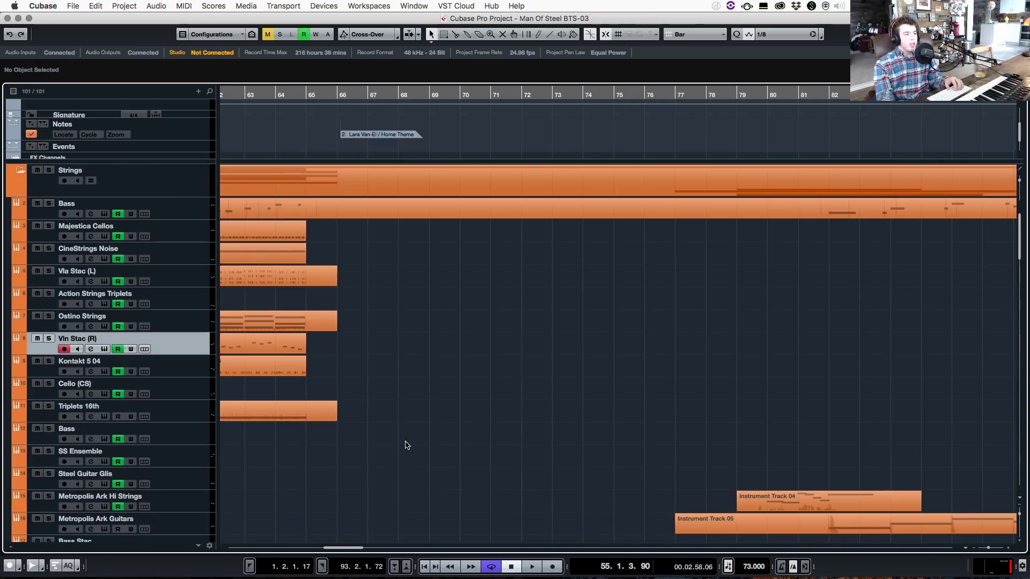
scroll(407, 446, "down", 20)
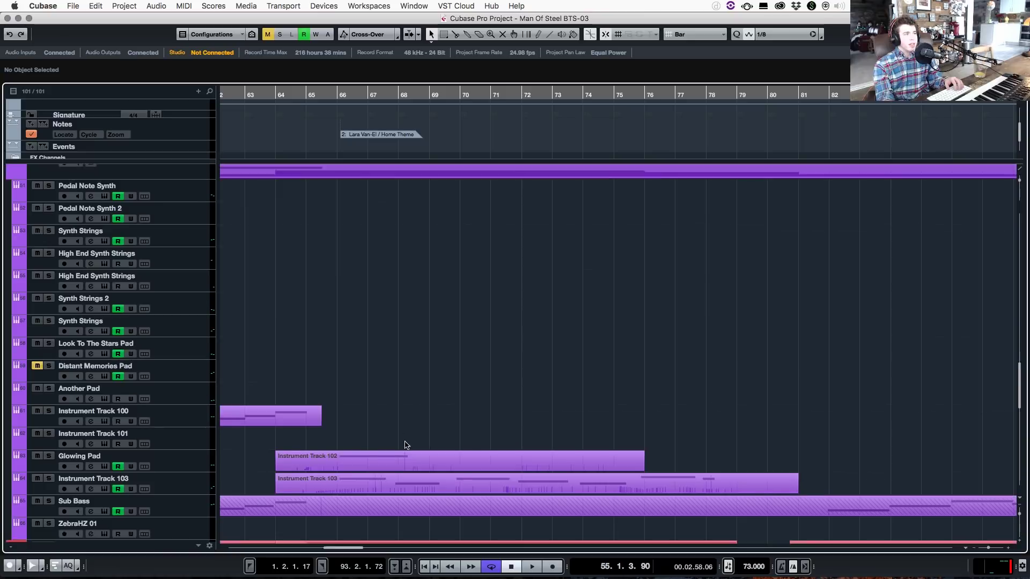
left_click(337, 95)
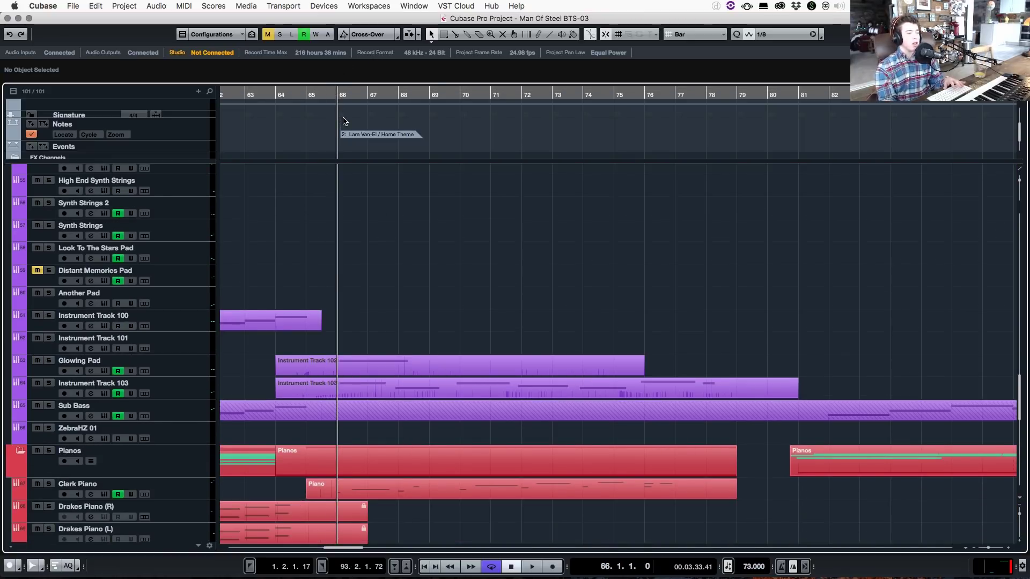
key("space")
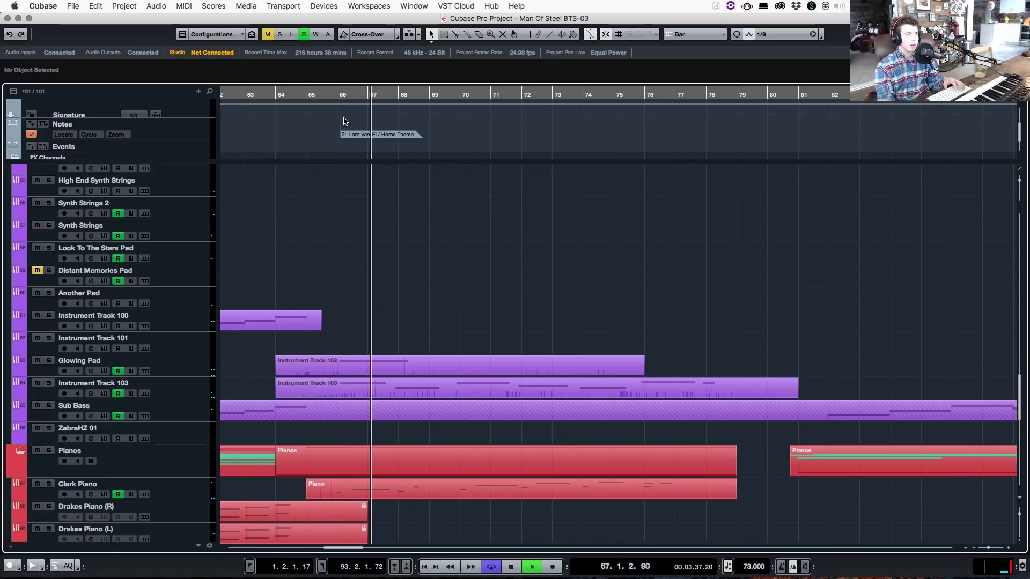
scroll(379, 356, "down", 15)
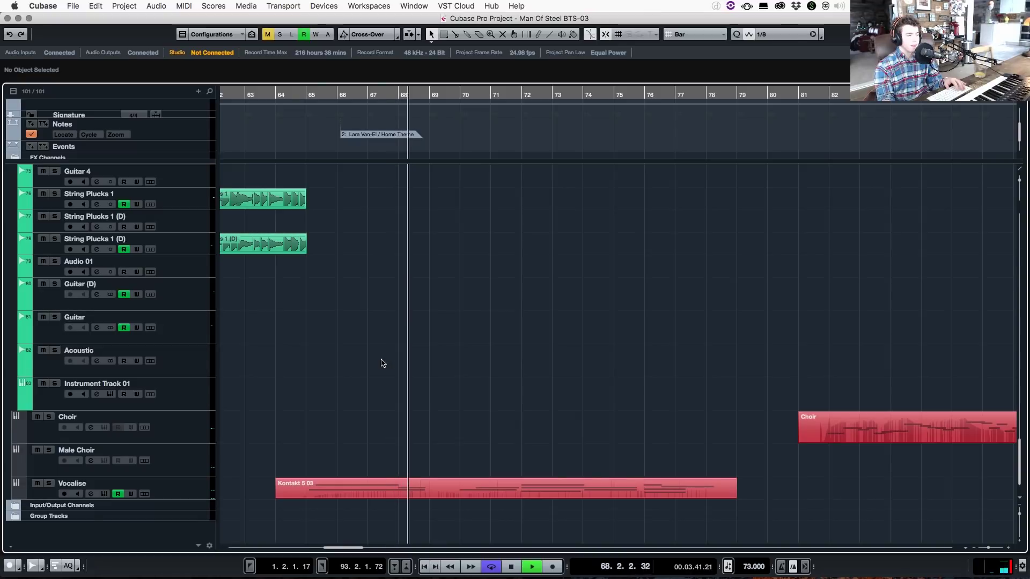
scroll(382, 364, "up", 1)
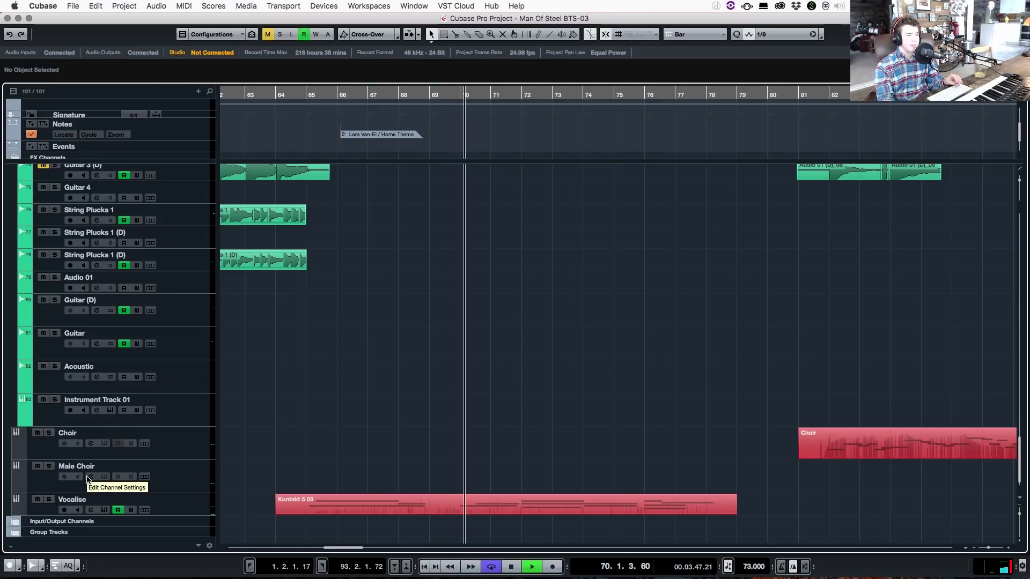
scroll(469, 419, "up", 15)
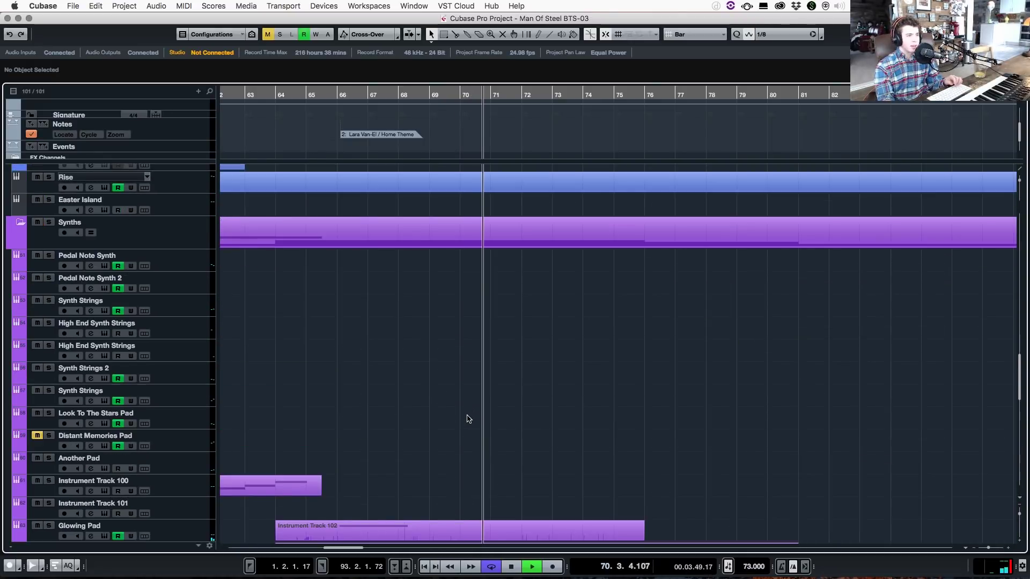
scroll(469, 419, "down", 6)
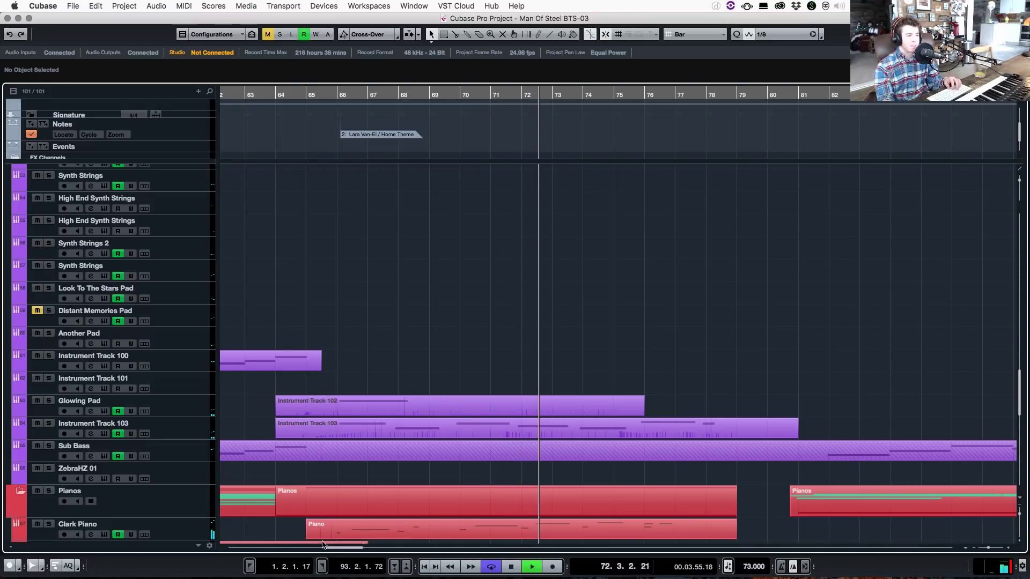
Step: Follow the playback from bar 72 to bar 77 with reduced track heights, bringing the Strings, Brass and Percussion folders into view
left_click_drag(323, 545, 328, 545)
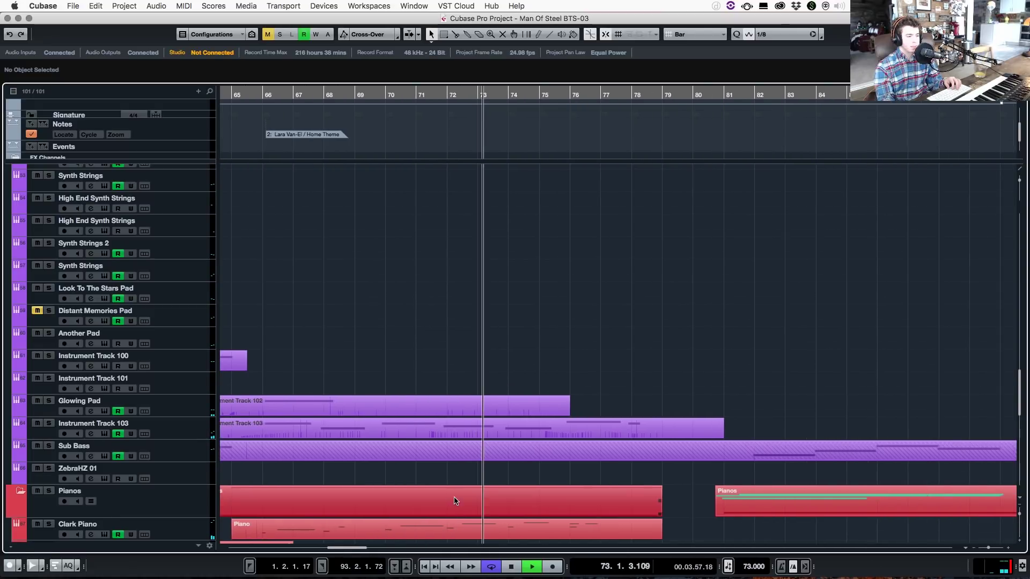
scroll(455, 501, "down", 7)
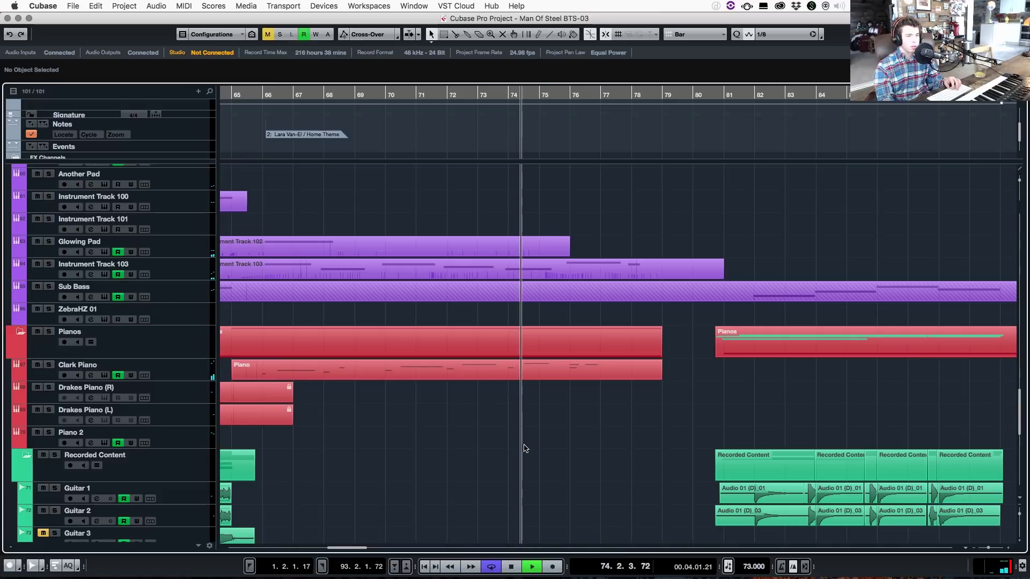
left_click(1019, 512)
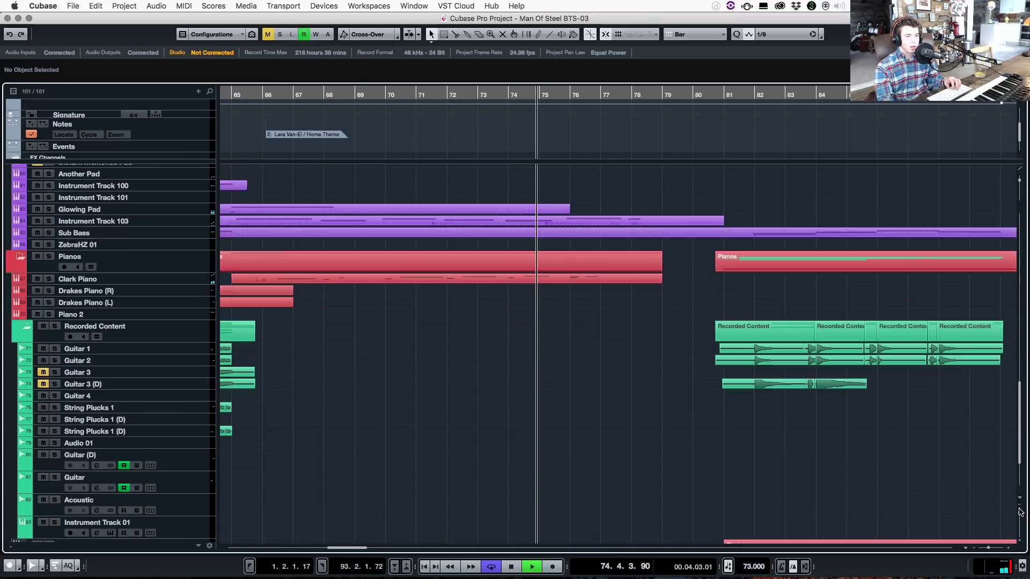
left_click(1019, 512)
scroll(628, 425, "up", 5)
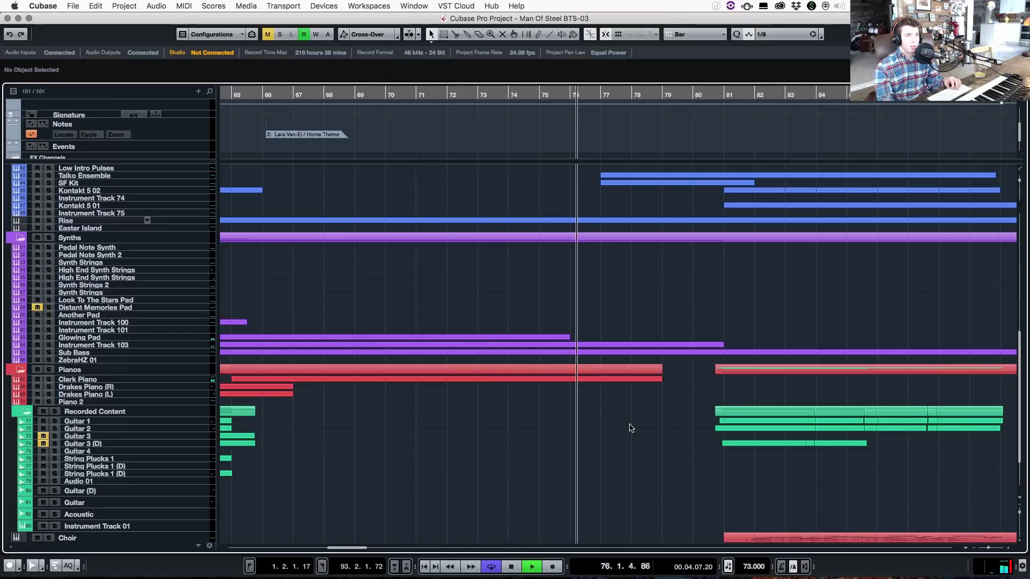
left_click_drag(362, 548, 370, 547)
scroll(954, 474, "up", 10)
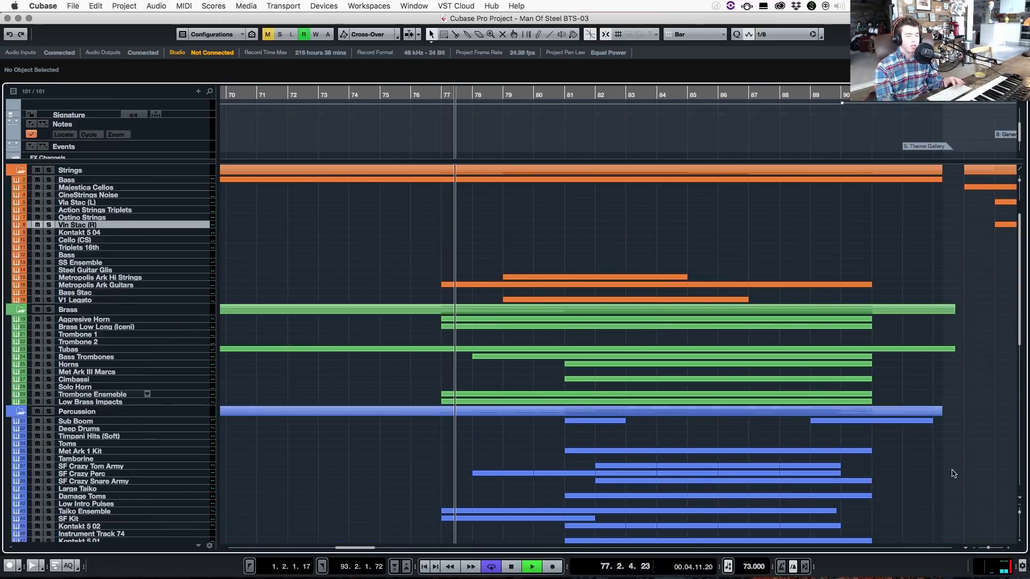
Step: Enlarge the track rows, examine the string and brass parts entering from bar 77, and stop playback in bar 81
left_click_drag(1020, 512, 1021, 516)
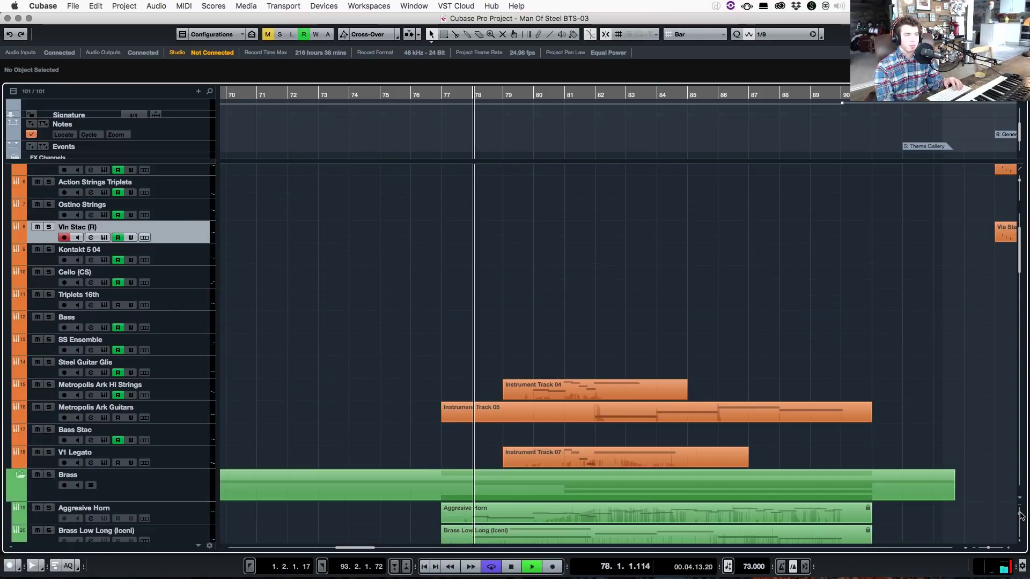
scroll(703, 447, "down", 5)
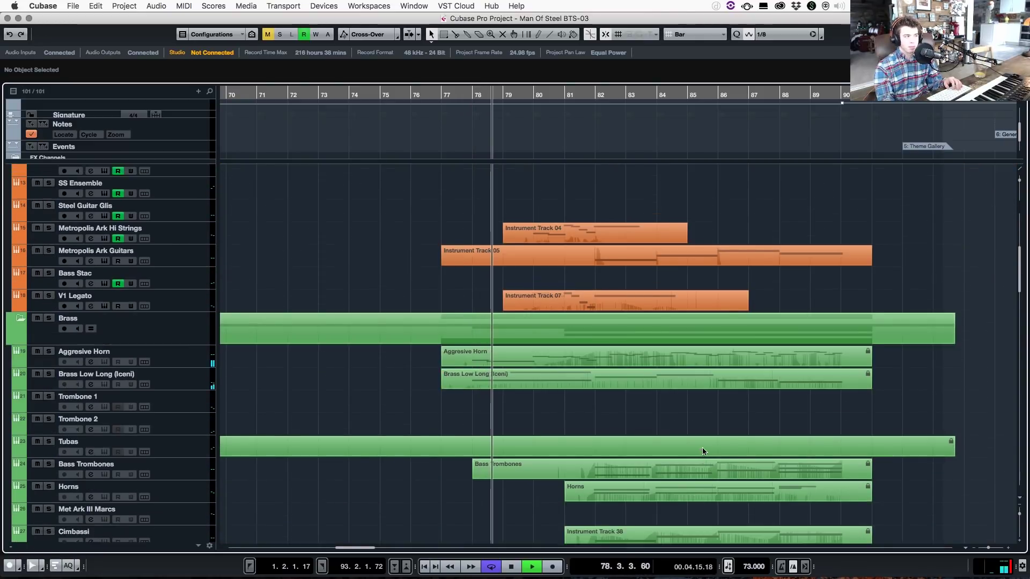
scroll(703, 447, "up", 6)
scroll(704, 450, "down", 4)
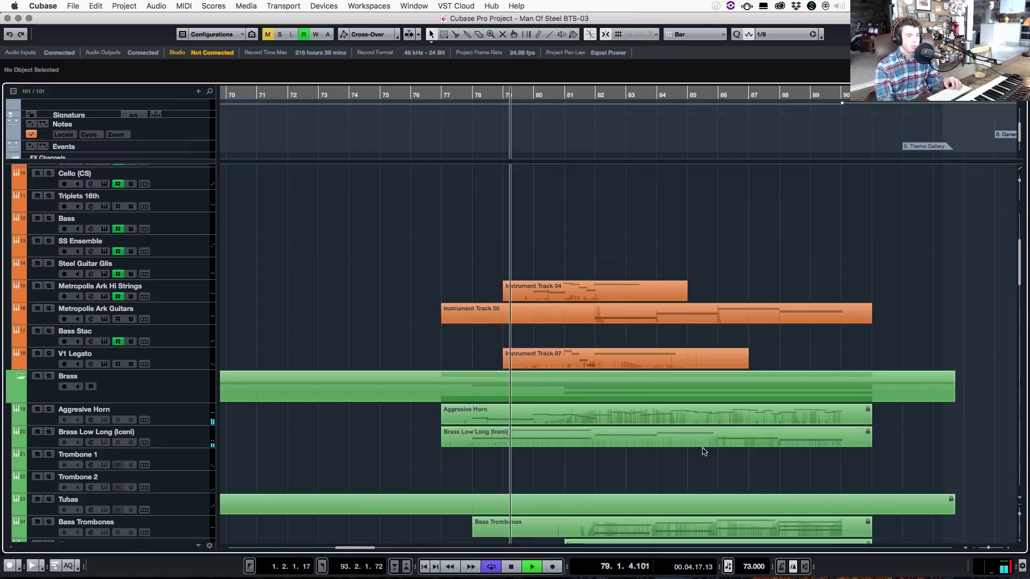
scroll(705, 451, "down", 2)
scroll(705, 452, "up", 3)
scroll(703, 449, "up", 3)
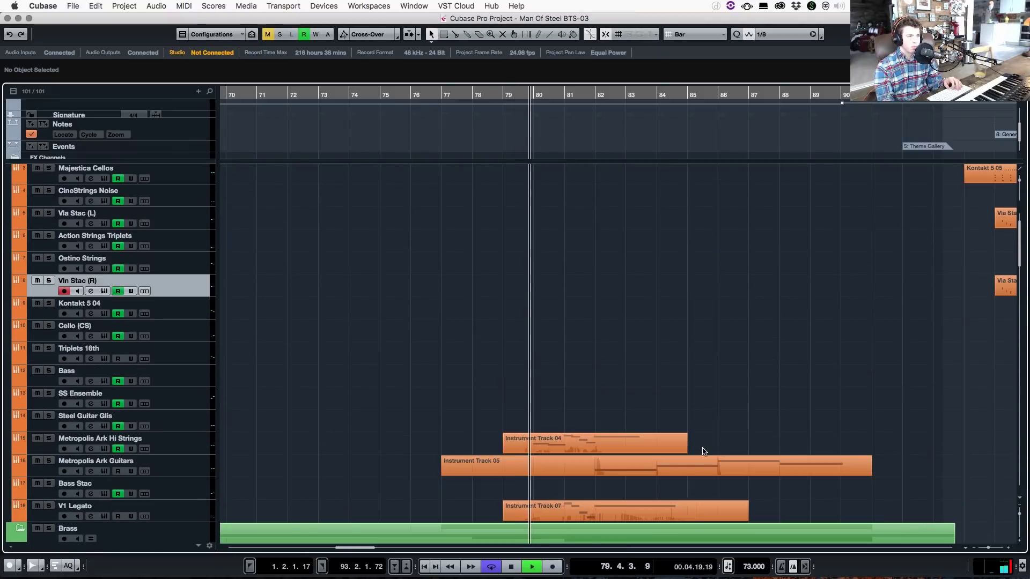
scroll(703, 448, "down", 12)
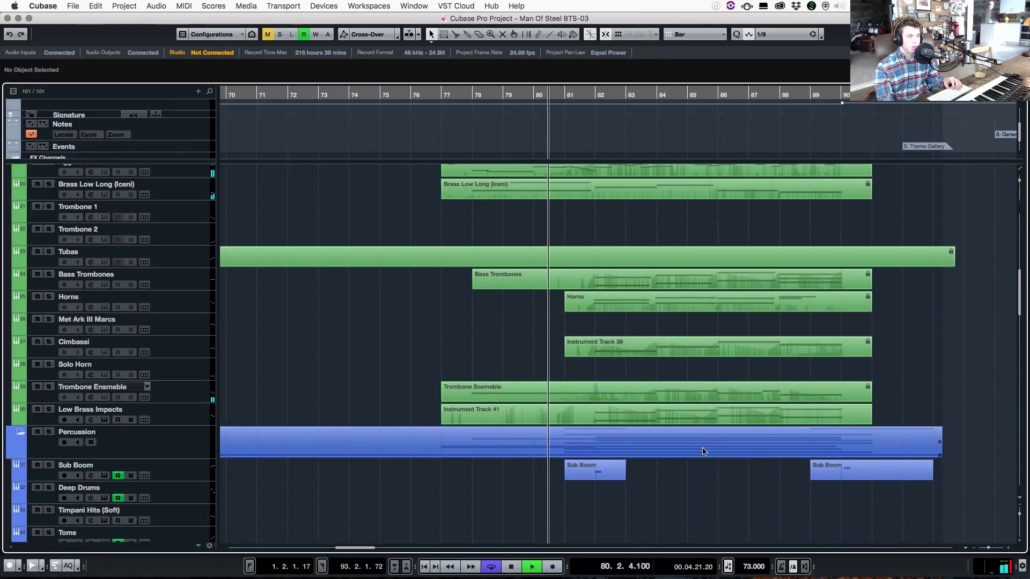
scroll(703, 452, "up", 4)
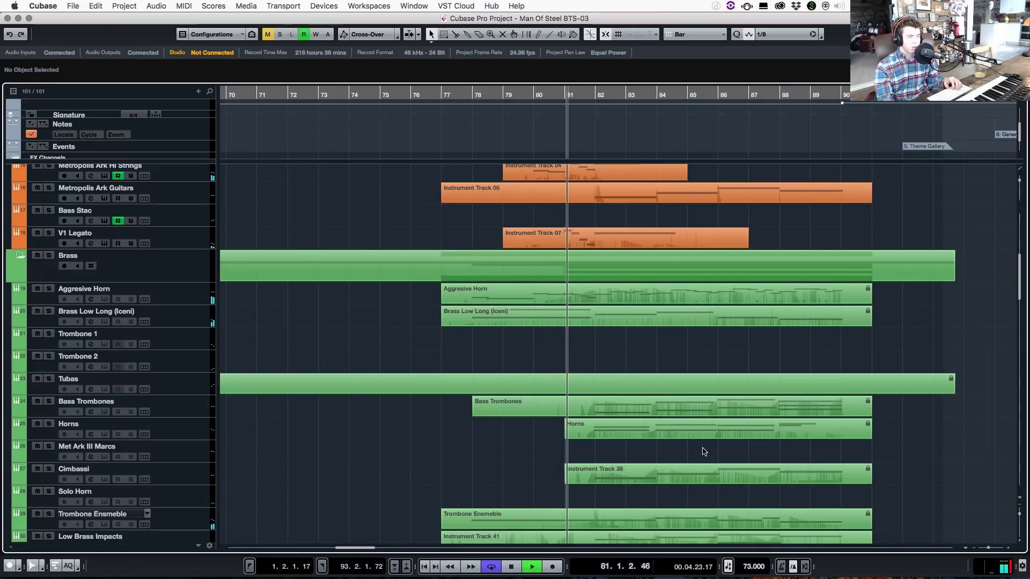
scroll(703, 452, "up", 1)
scroll(704, 452, "up", 3)
key("space")
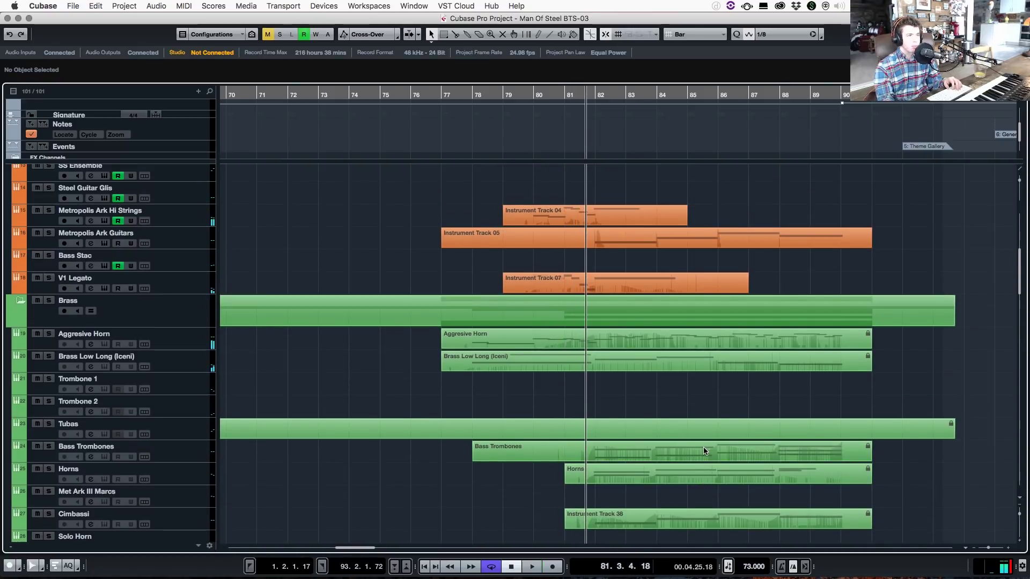
Step: Examine the Metropolis Ark Hi Strings and Metropolis Ark Guitars parts around bar 81, selecting them briefly and clearing the selection
scroll(557, 432, "up", 3)
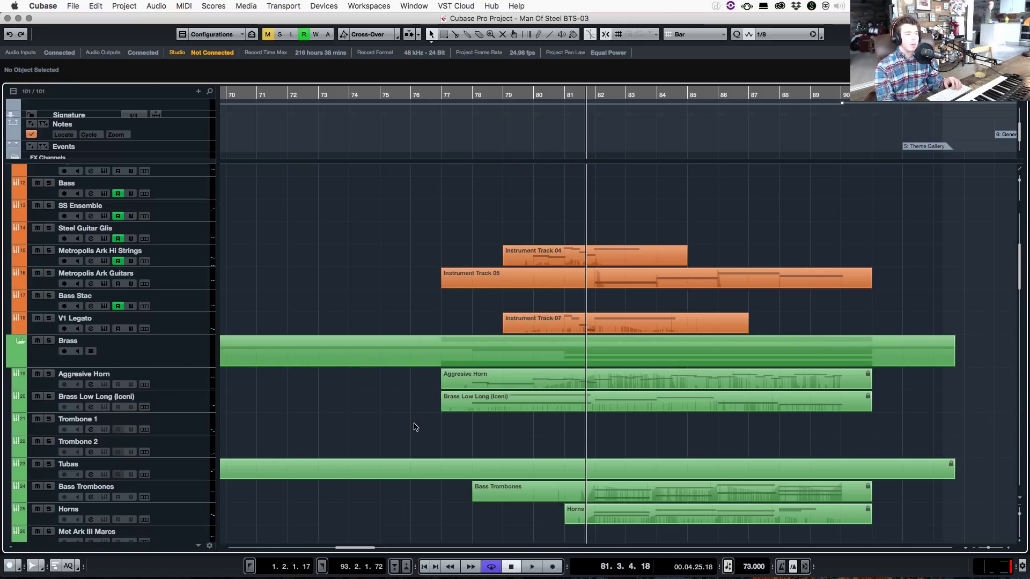
left_click(583, 251)
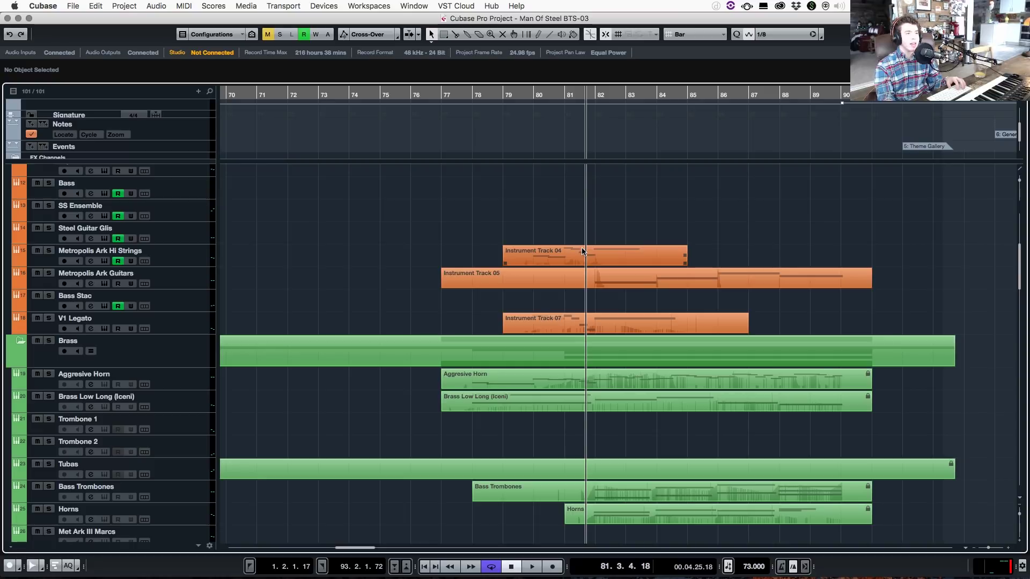
left_click(568, 278)
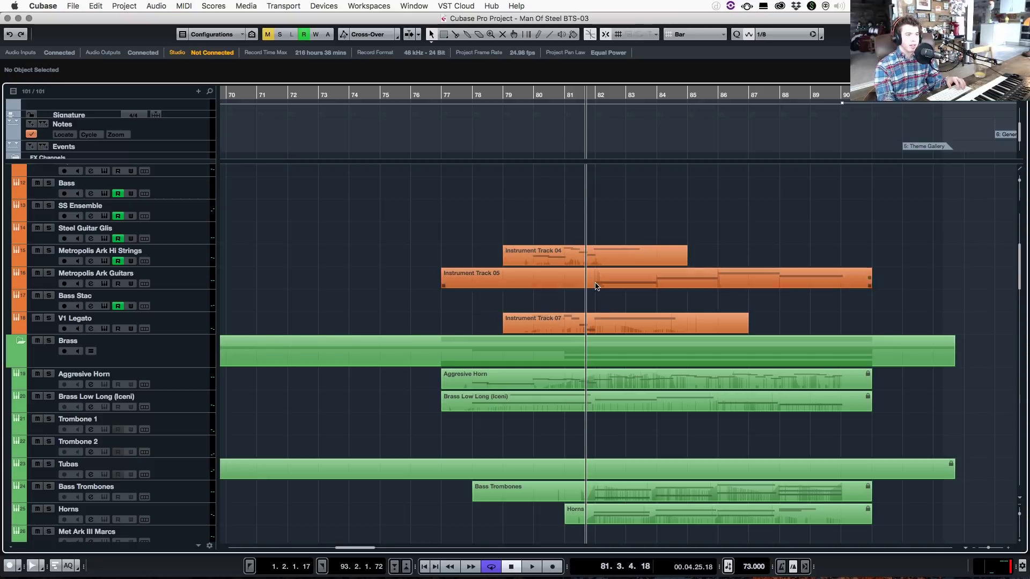
left_click(586, 235)
left_click(574, 248)
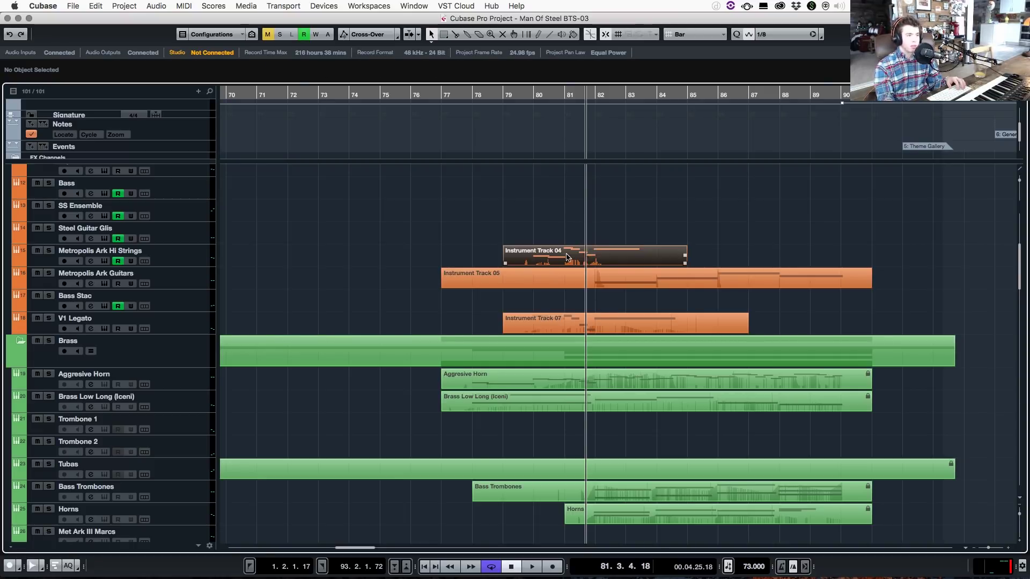
left_click_drag(575, 220, 585, 269)
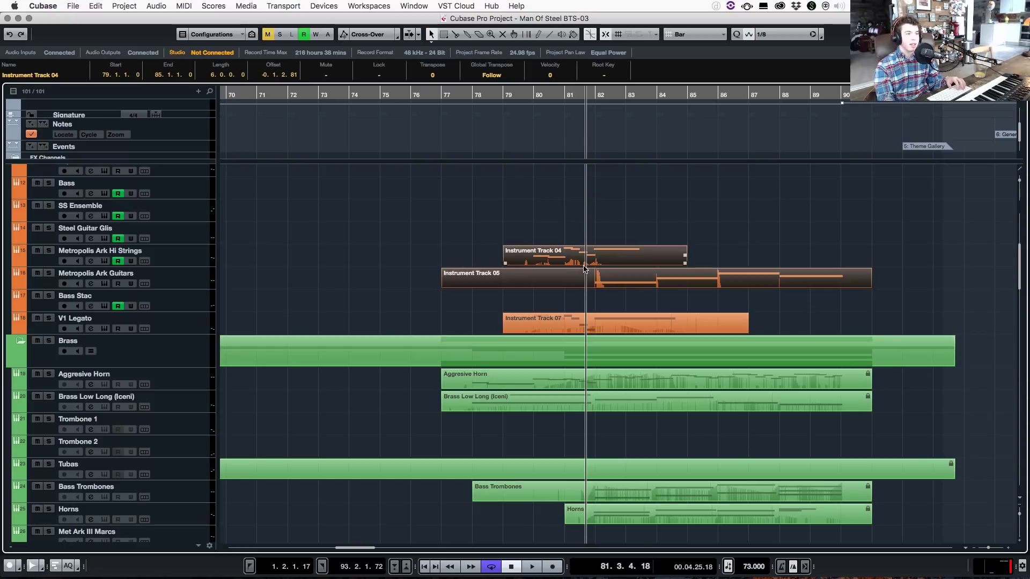
left_click(584, 237)
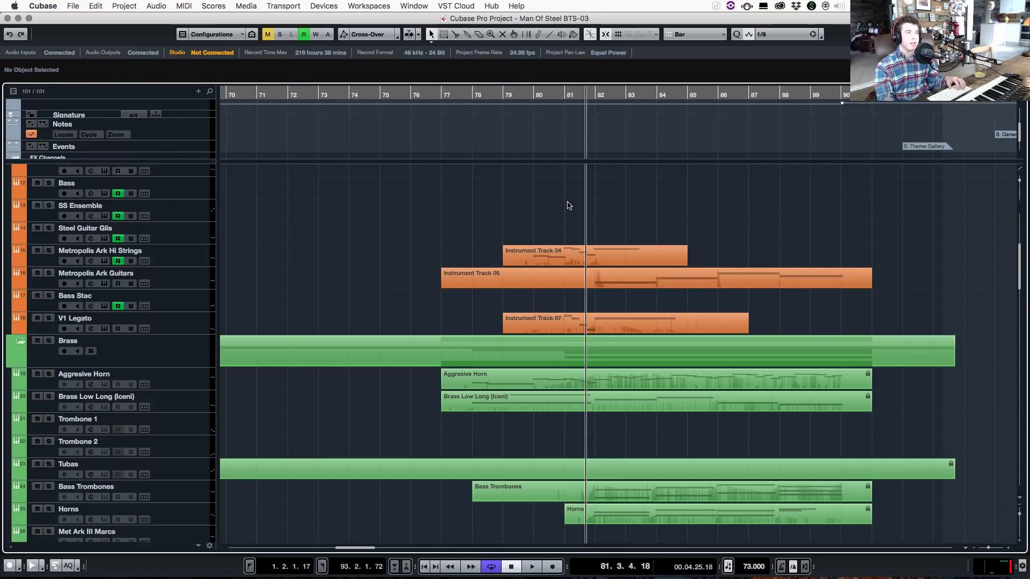
Step: Play the full arrangement from bar 80 and stop in bar 83
left_click(538, 94)
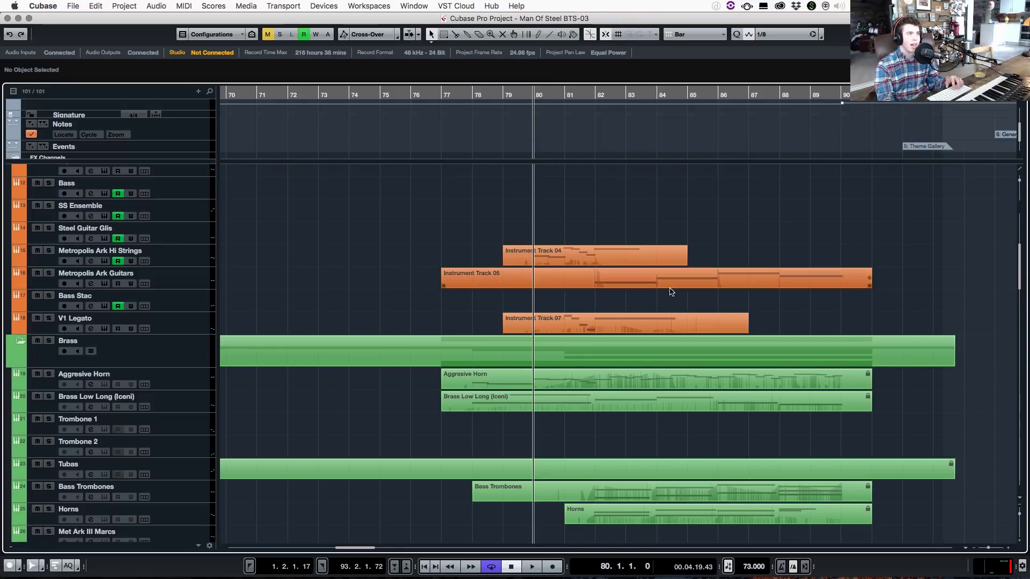
key("space")
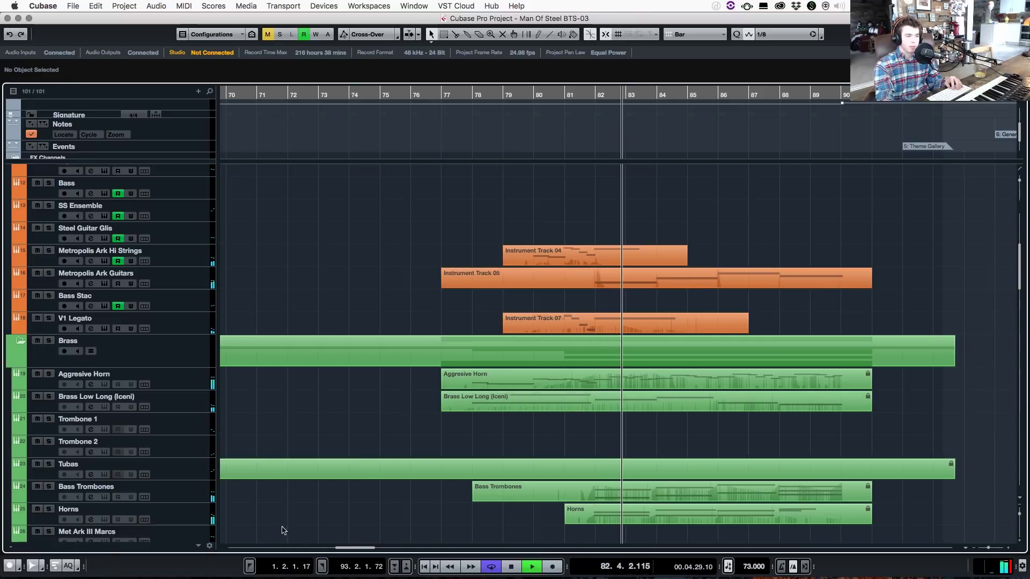
left_click_drag(348, 548, 352, 549)
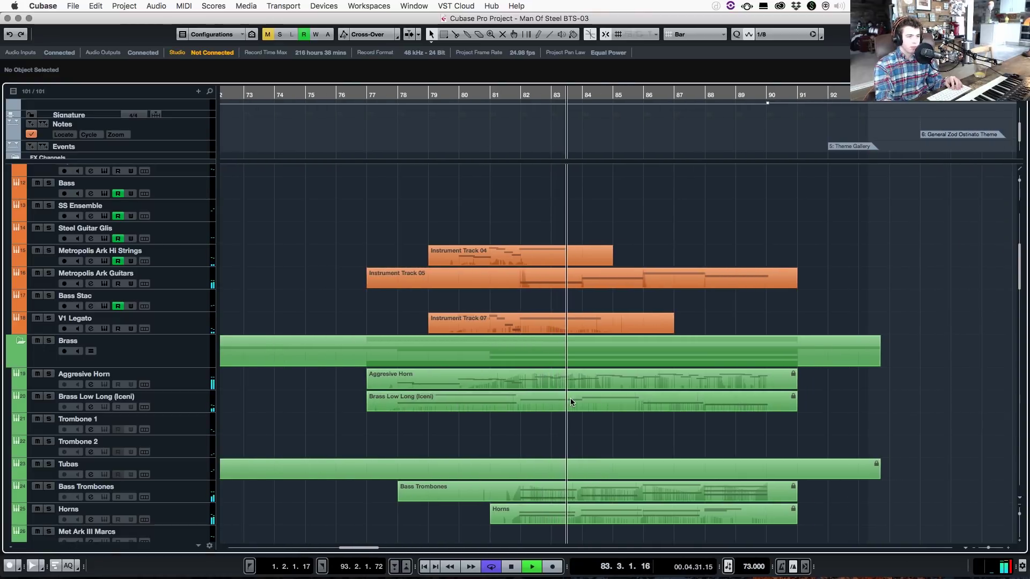
key("space")
Step: Solo the Brass folder, play it from bar 82 into bar 86, select the Low Brass Impacts track, and clear the solo
scroll(542, 407, "down", 5)
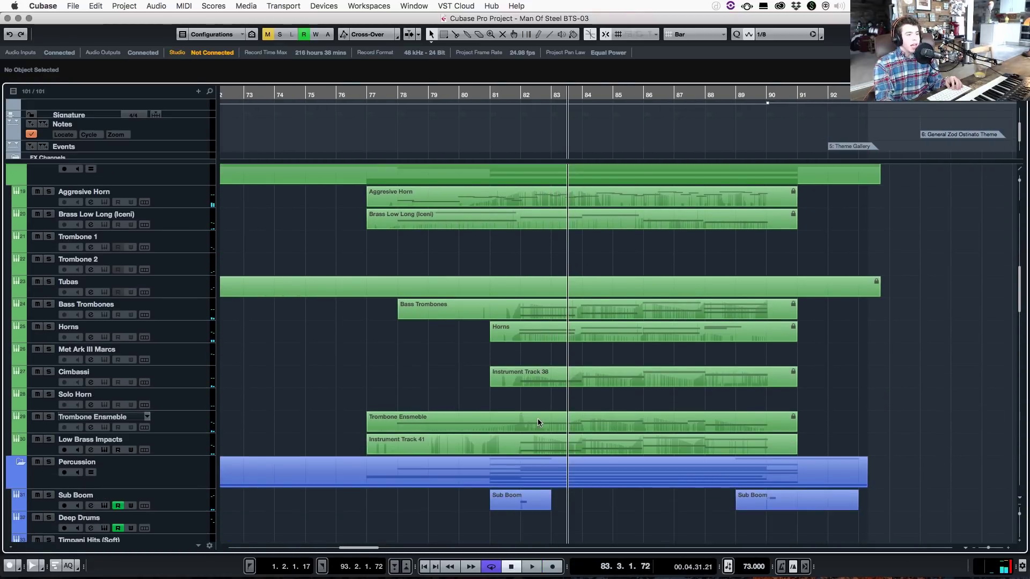
scroll(538, 419, "up", 1)
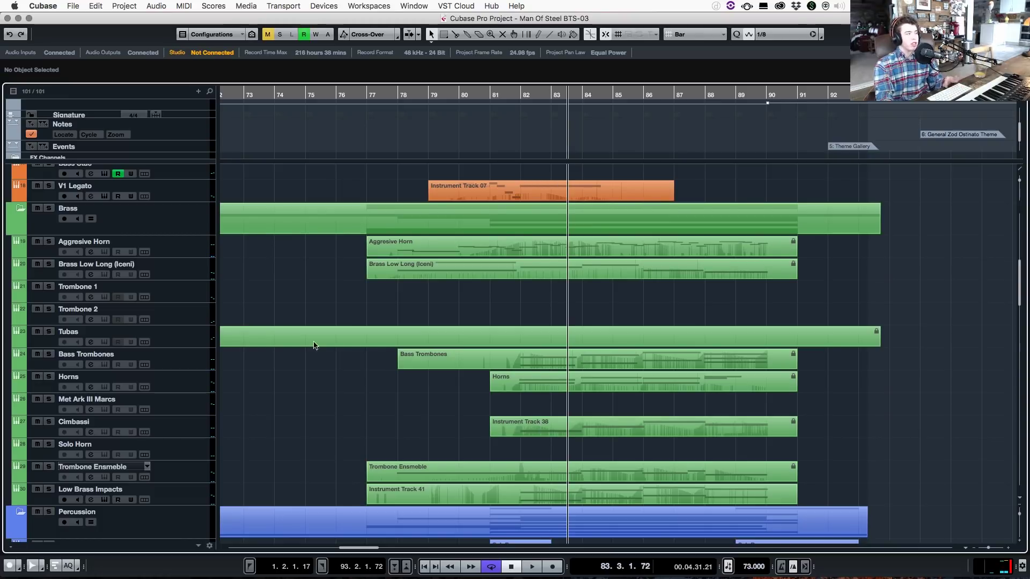
left_click(46, 208)
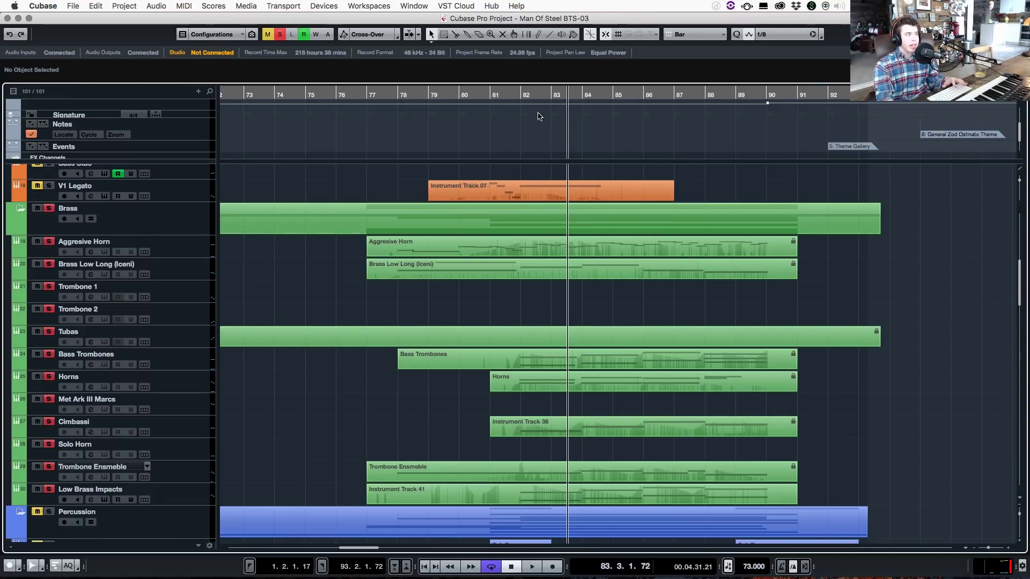
left_click(520, 95)
key("space")
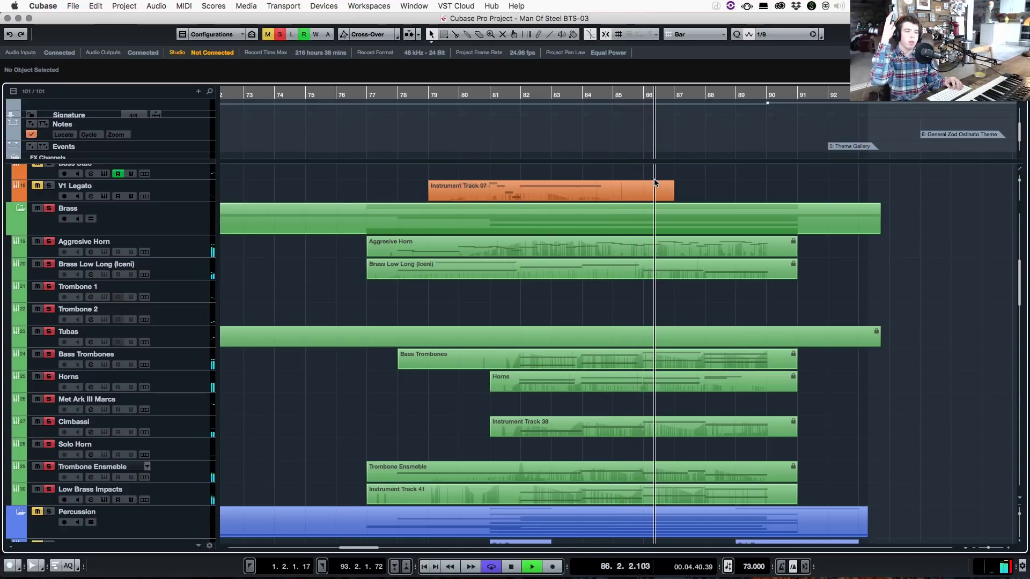
left_click(199, 496)
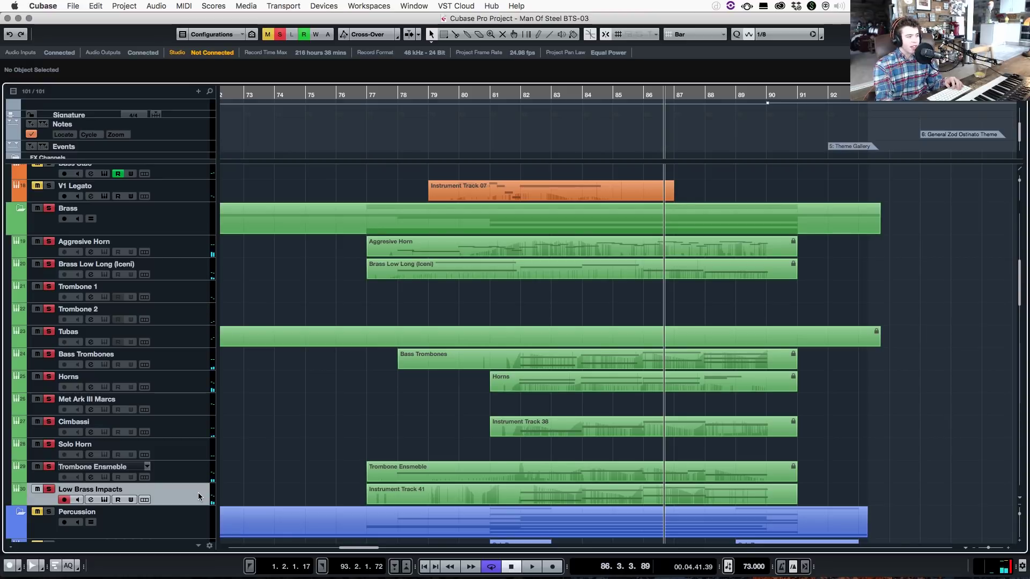
left_click(280, 36)
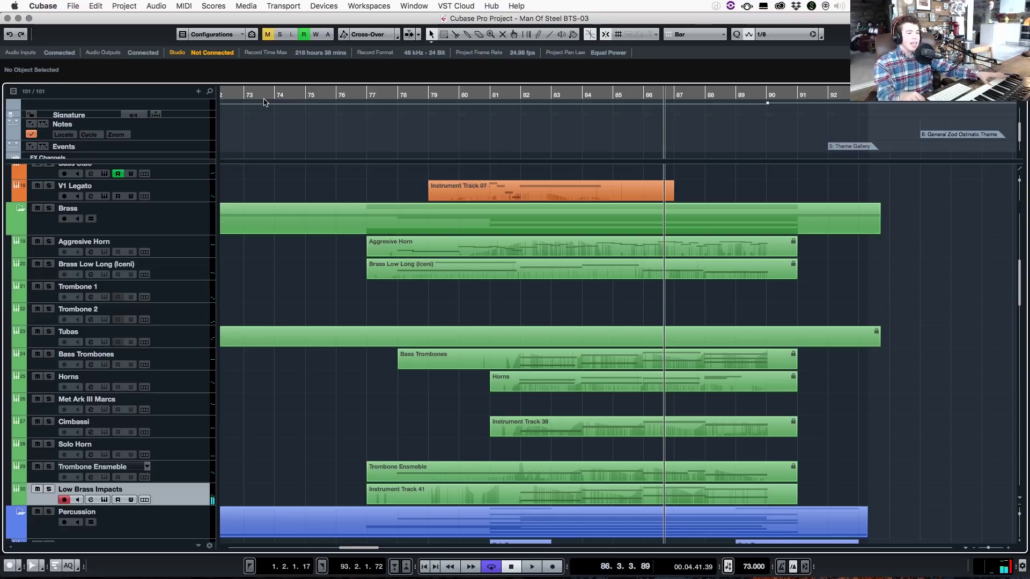
Step: Solo the Brass folder again, replay it from bar 82 into bar 84, and clear the solo
left_click(521, 97)
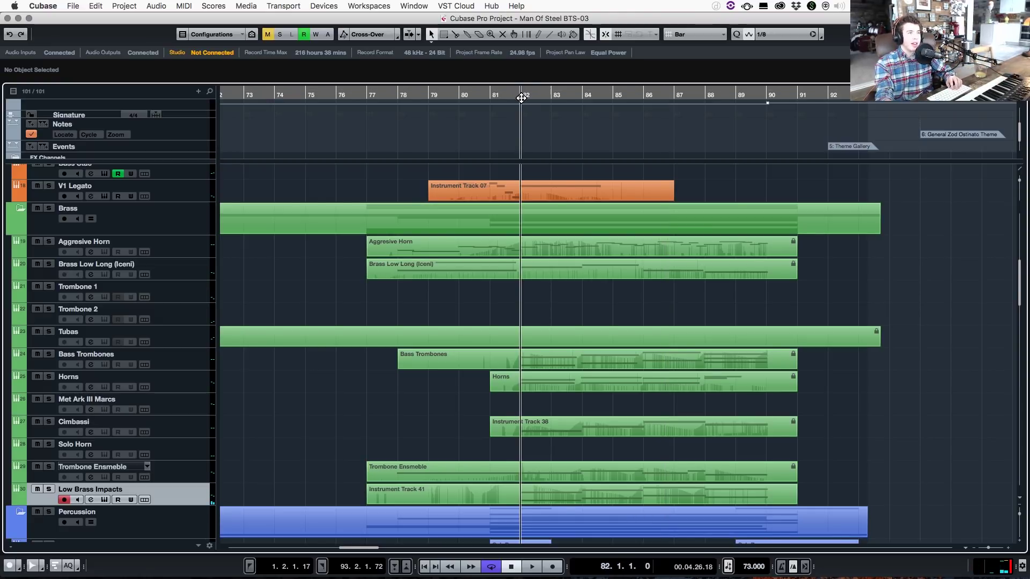
left_click(49, 208)
key("space")
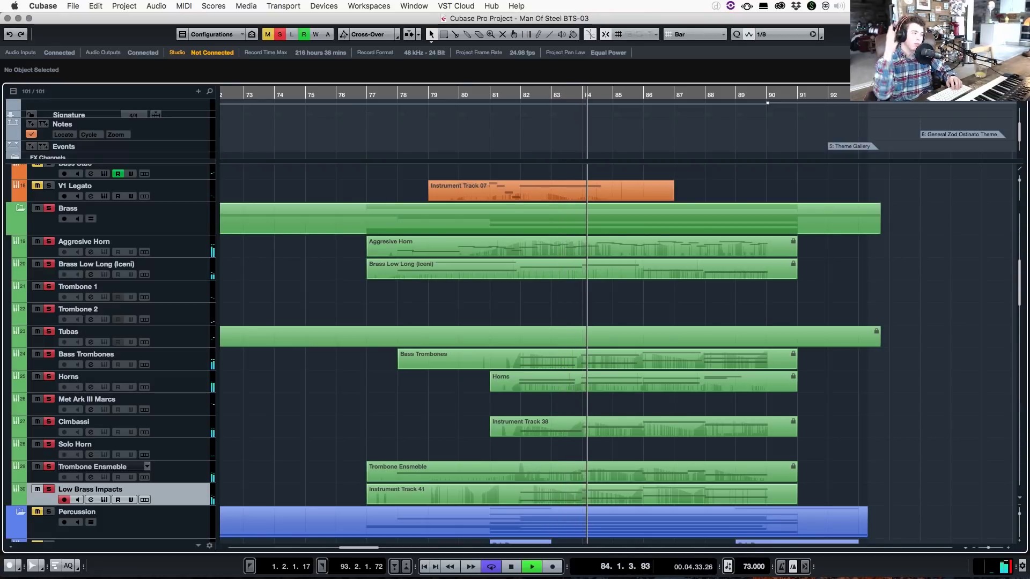
key("space")
left_click(281, 34)
Step: Solo the Choir track and play its part from bar 82 into bar 84
scroll(472, 241, "down", 20)
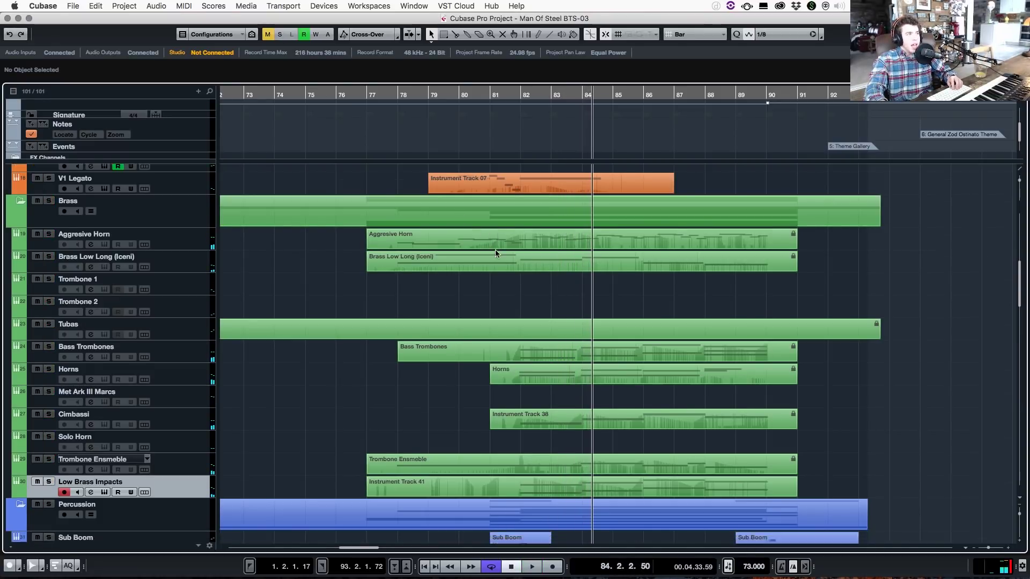
scroll(495, 251, "down", 15)
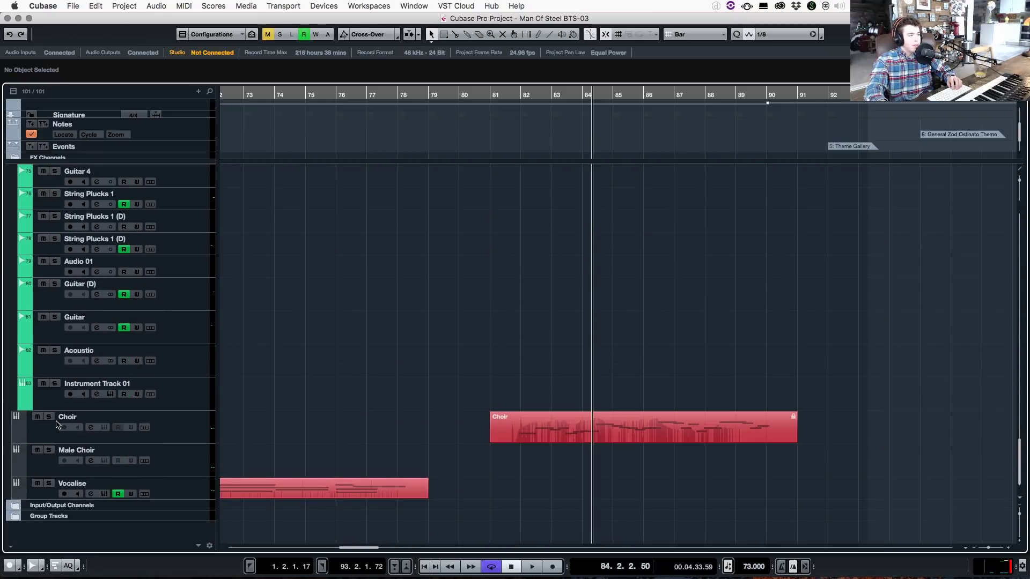
left_click(49, 417)
double_click(518, 95)
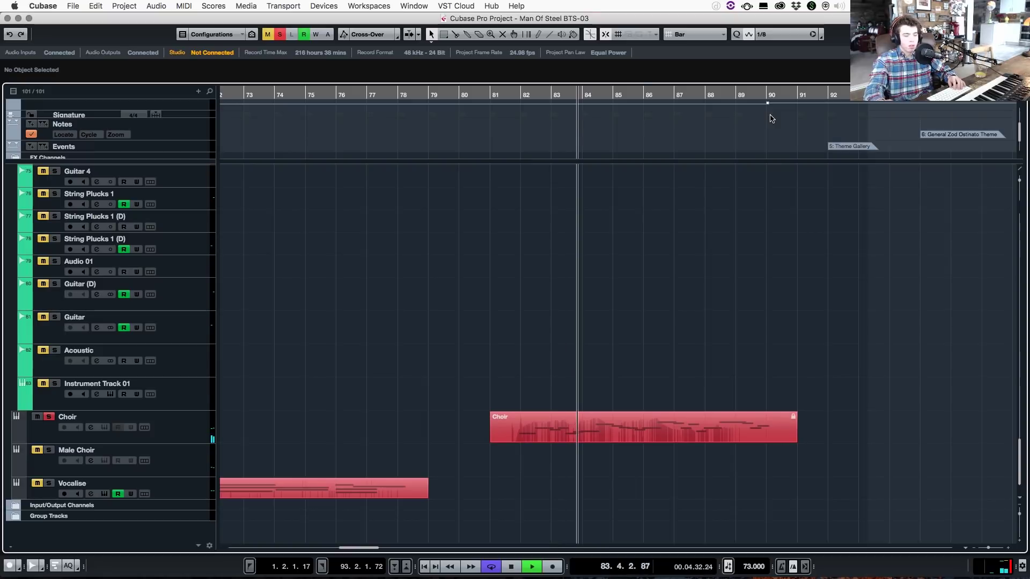
key("space")
Step: Show the Inspector for the Choir track, check the inserts in its channel settings, close them, and clear the solo
scroll(728, 392, "up", 5)
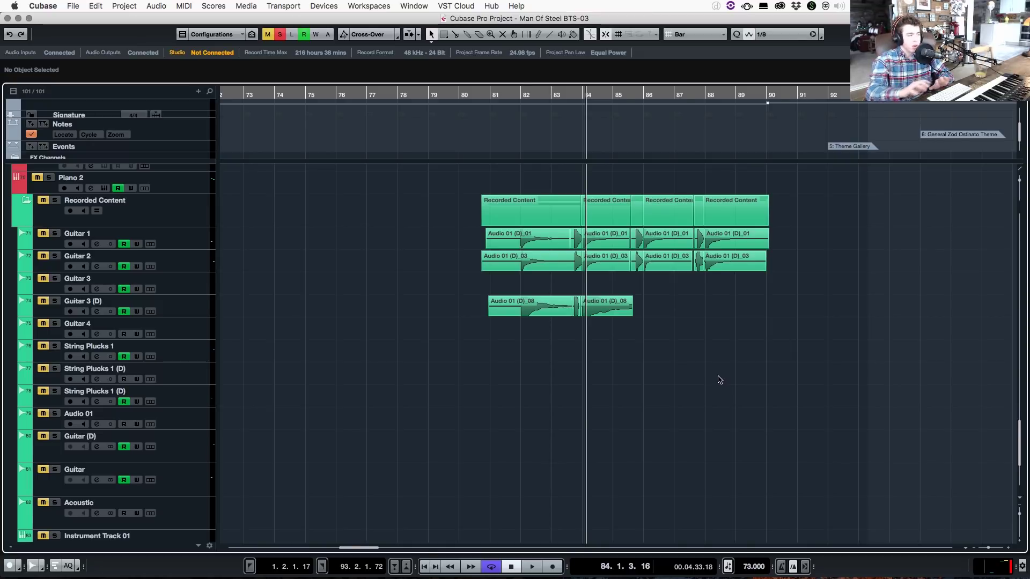
scroll(720, 380, "down", 5)
left_click(194, 438)
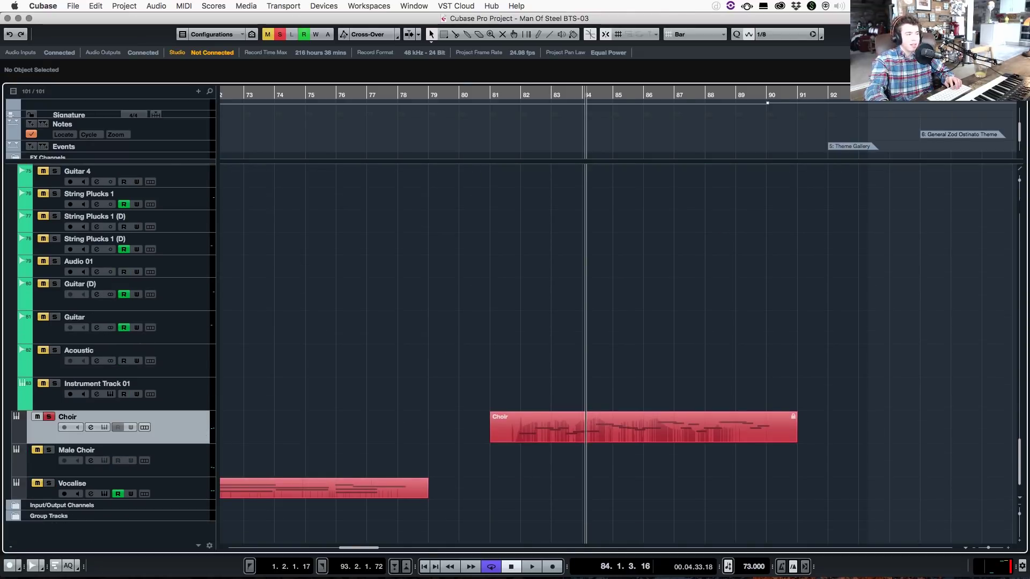
key("alt+i")
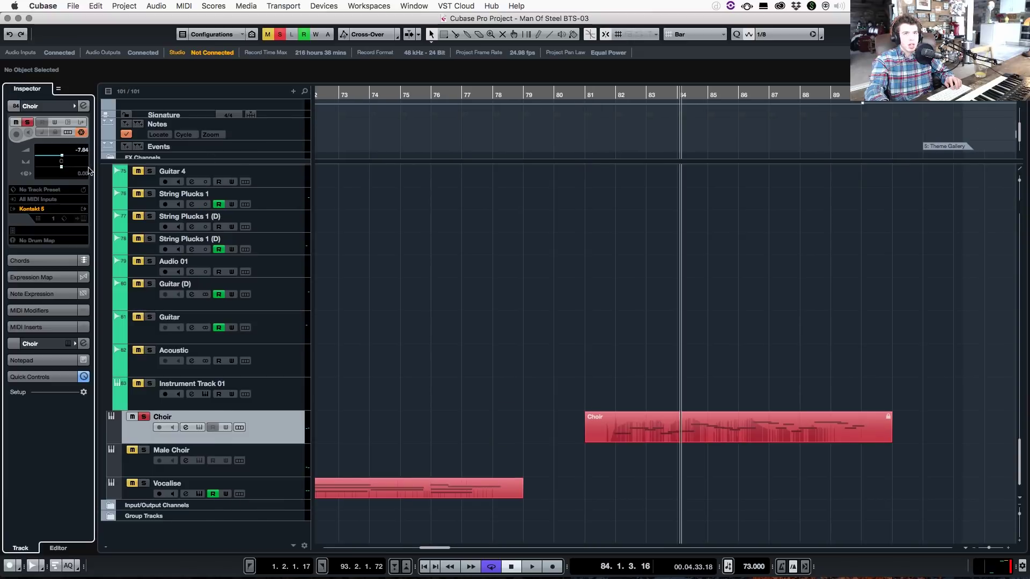
left_click(84, 105)
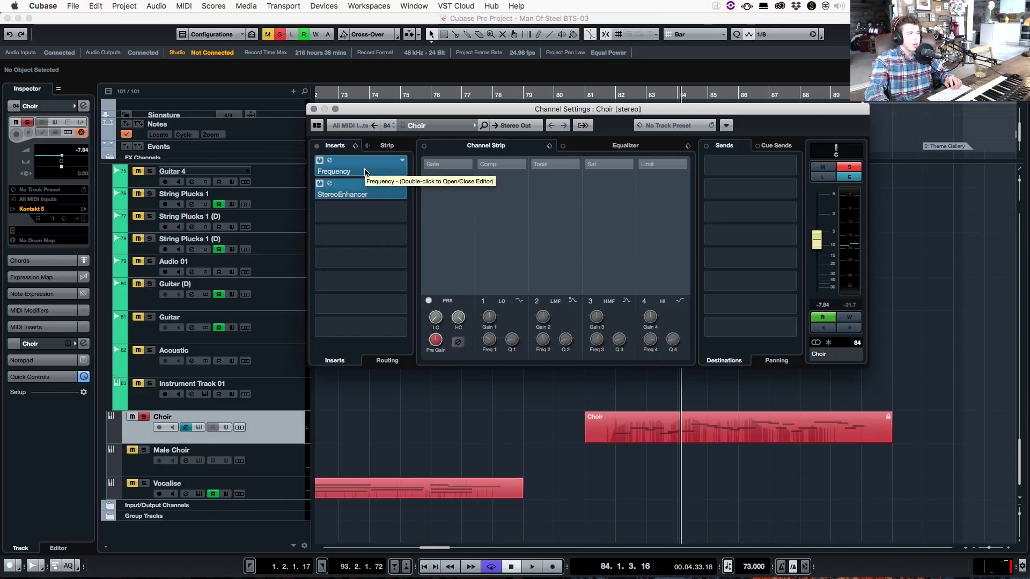
left_click(314, 110)
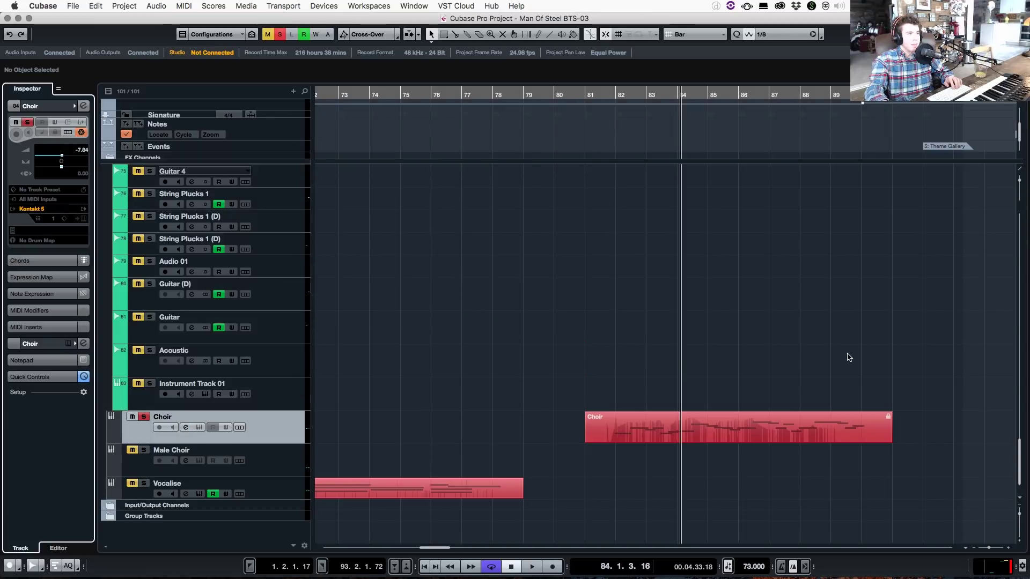
left_click(277, 35)
Step: Solo the Percussion folder and place the playback position near the end of bar 81
scroll(497, 456, "up", 10)
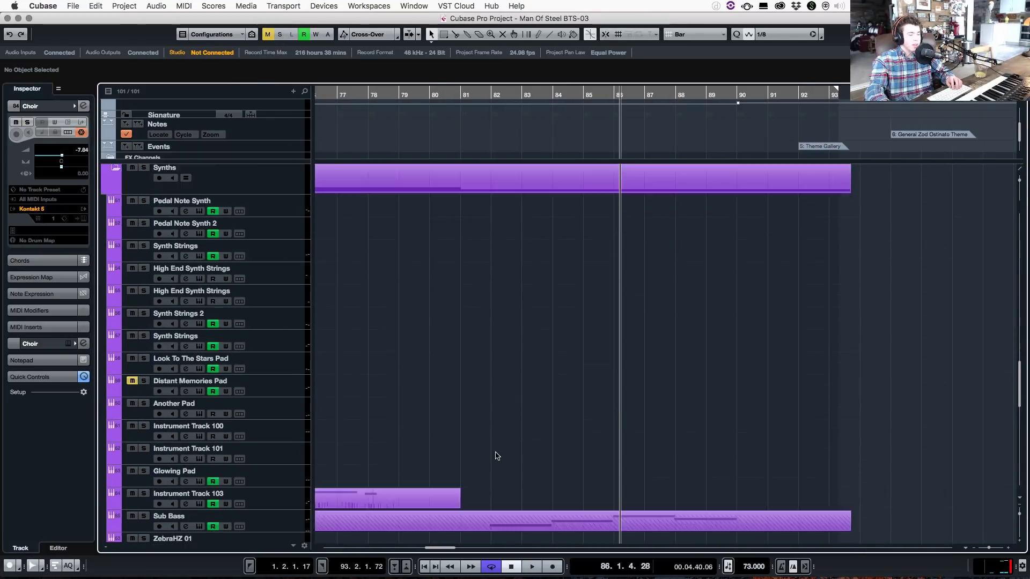
scroll(496, 456, "down", 4)
scroll(467, 476, "up", 10)
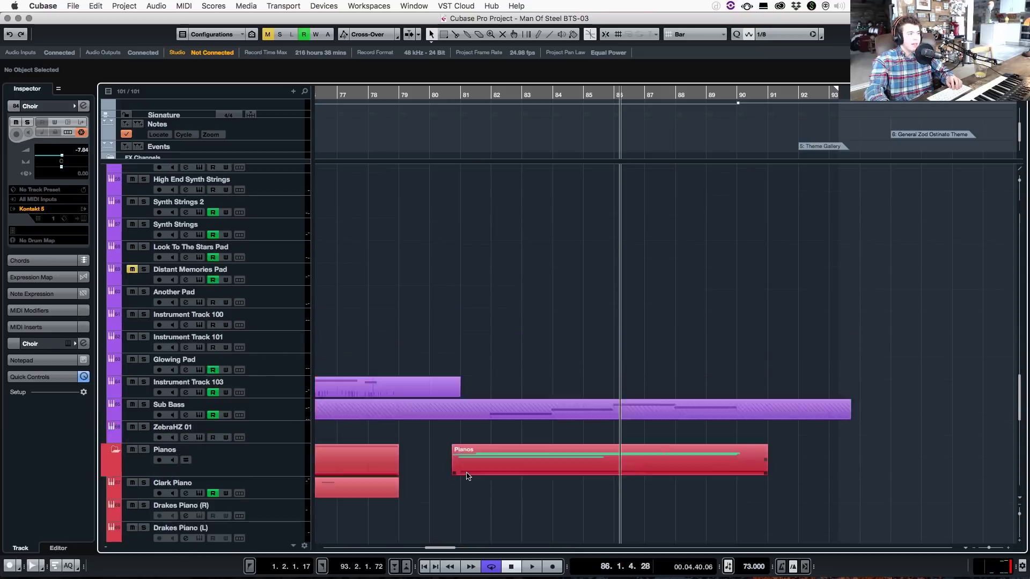
scroll(466, 472, "up", 3)
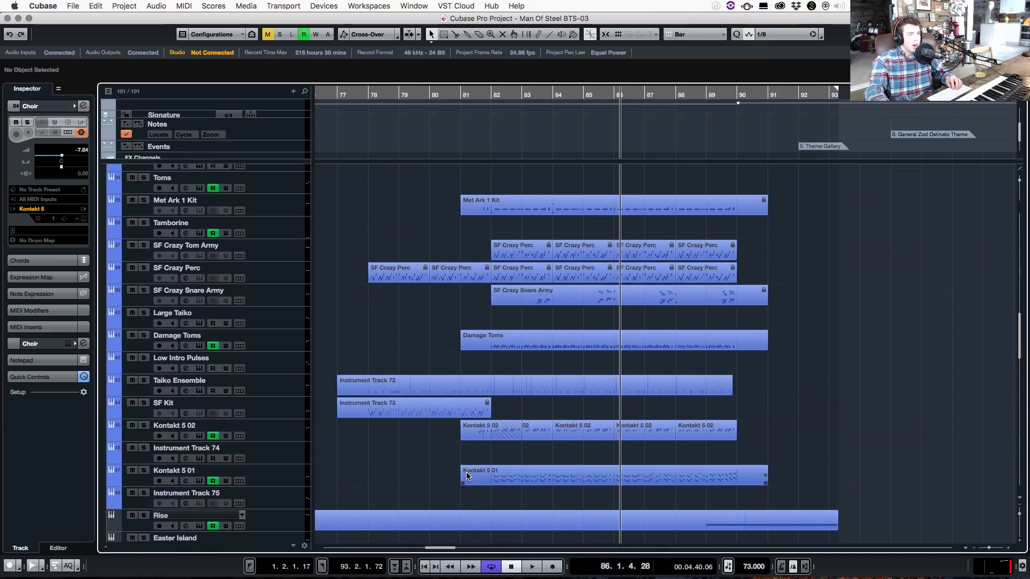
scroll(465, 471, "up", 1)
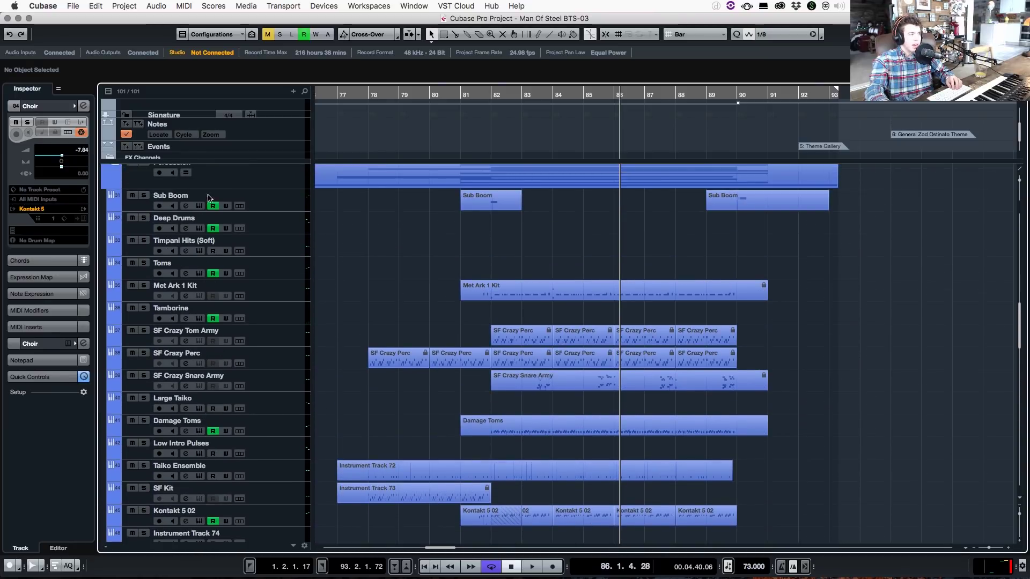
scroll(148, 176, "up", 1)
left_click(144, 170)
left_click(485, 103)
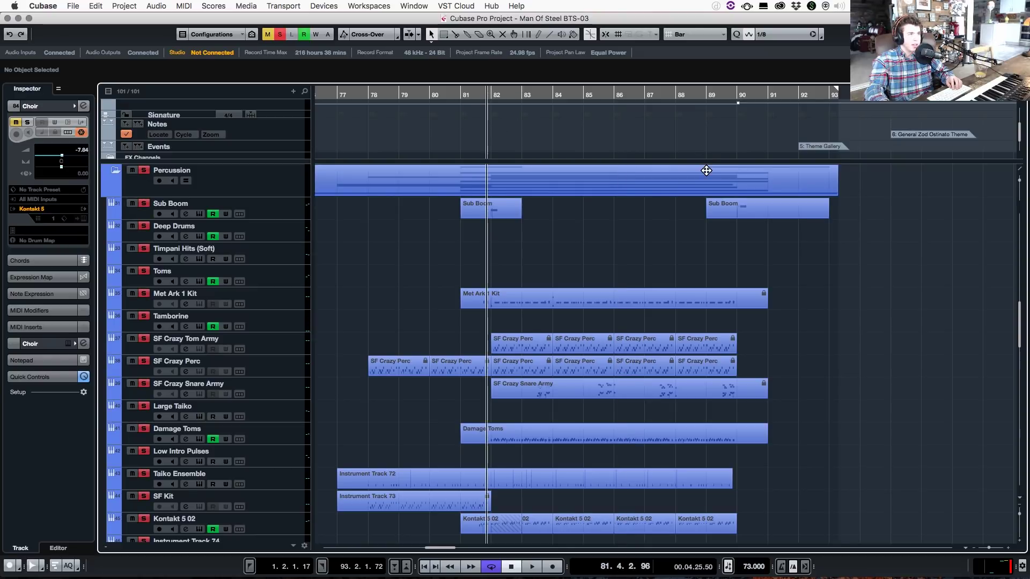
Step: Play the soloed percussion from the end of bar 81 into bar 84 while examining its individual drum parts
key("space")
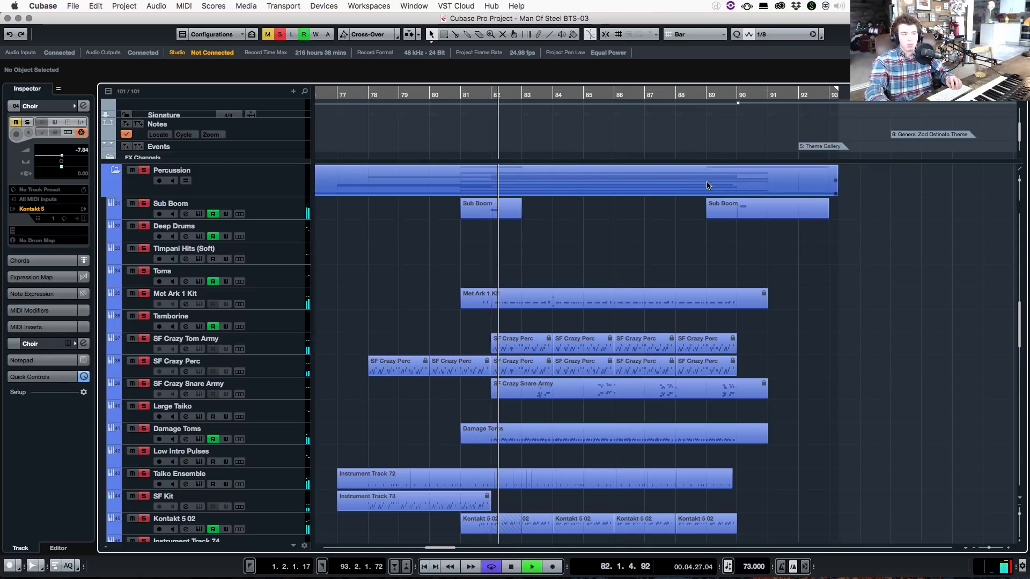
scroll(646, 375, "down", 3)
scroll(646, 381, "up", 4)
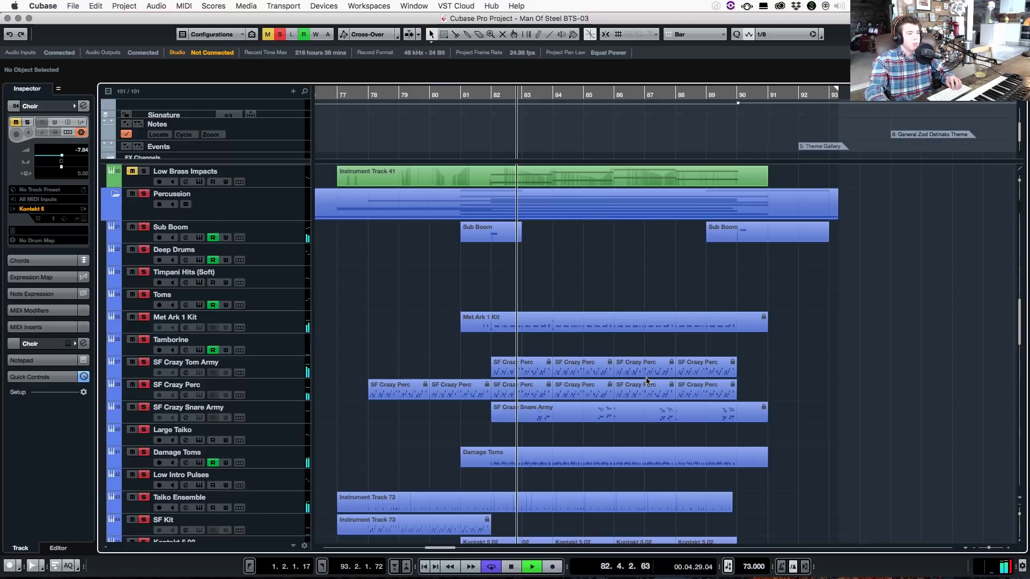
scroll(646, 381, "down", 1)
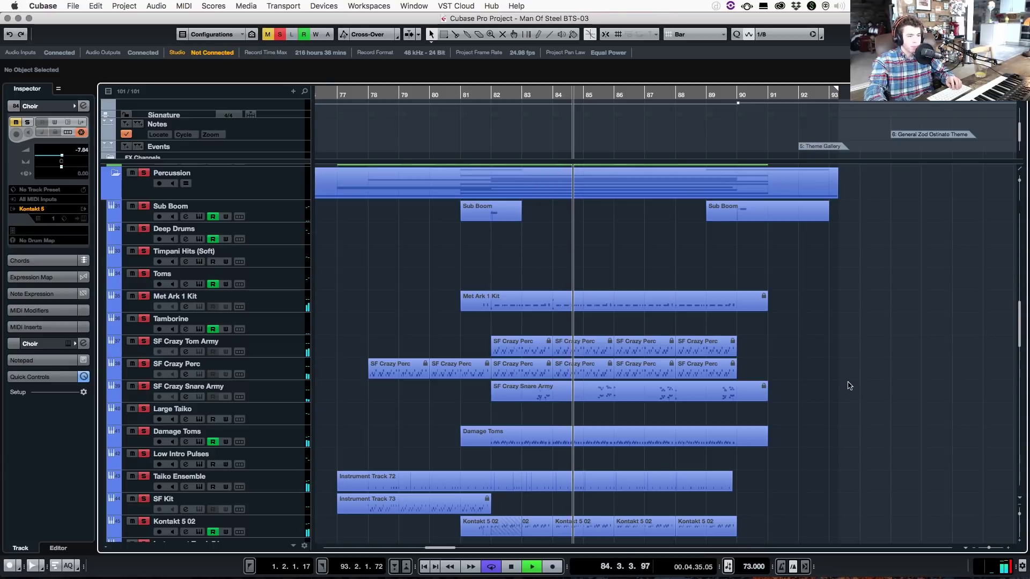
key("space")
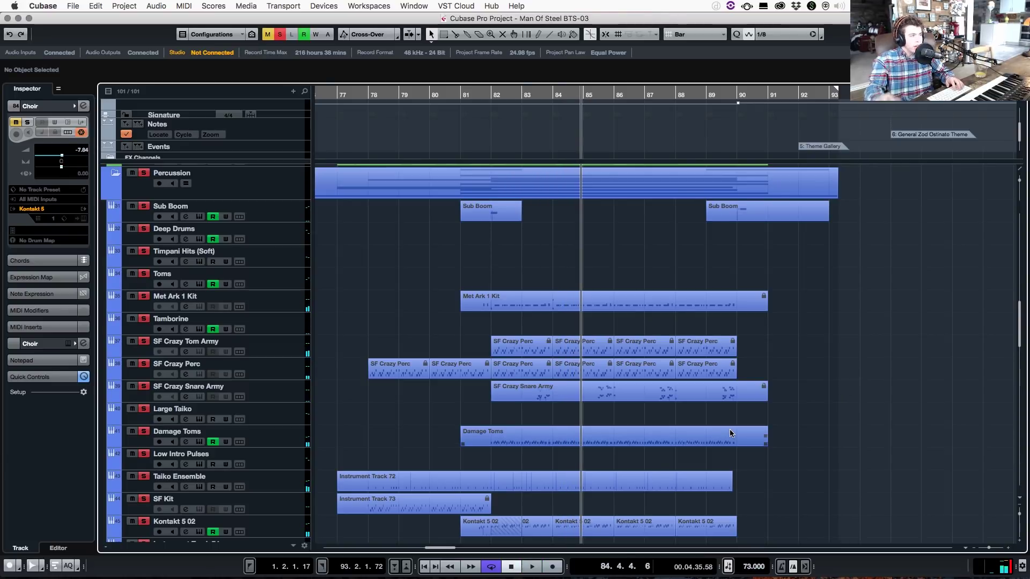
scroll(730, 430, "down", 1)
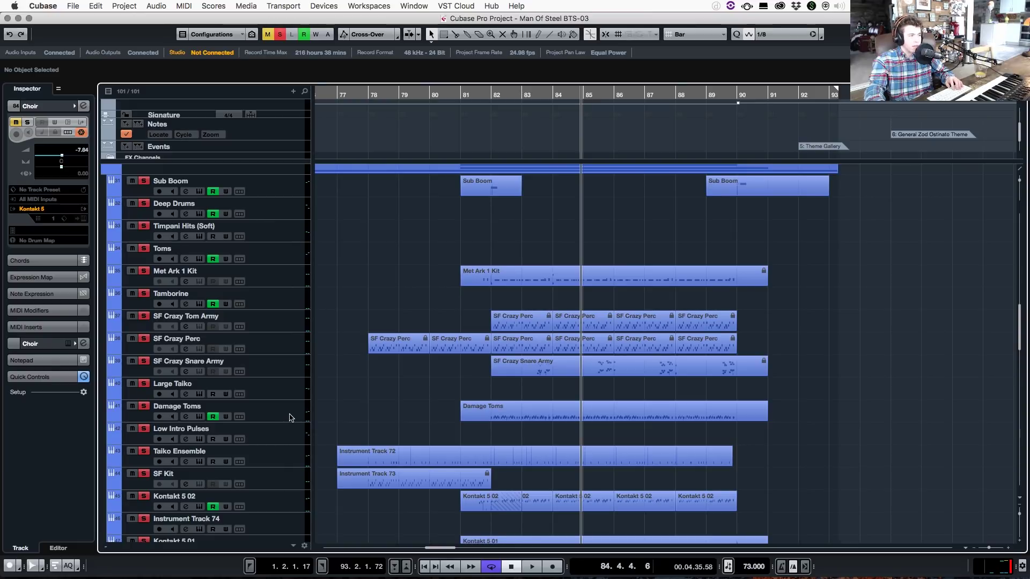
Step: Clear the percussion solo and select the Met Ark 1 Kit track
scroll(280, 290, "up", 1)
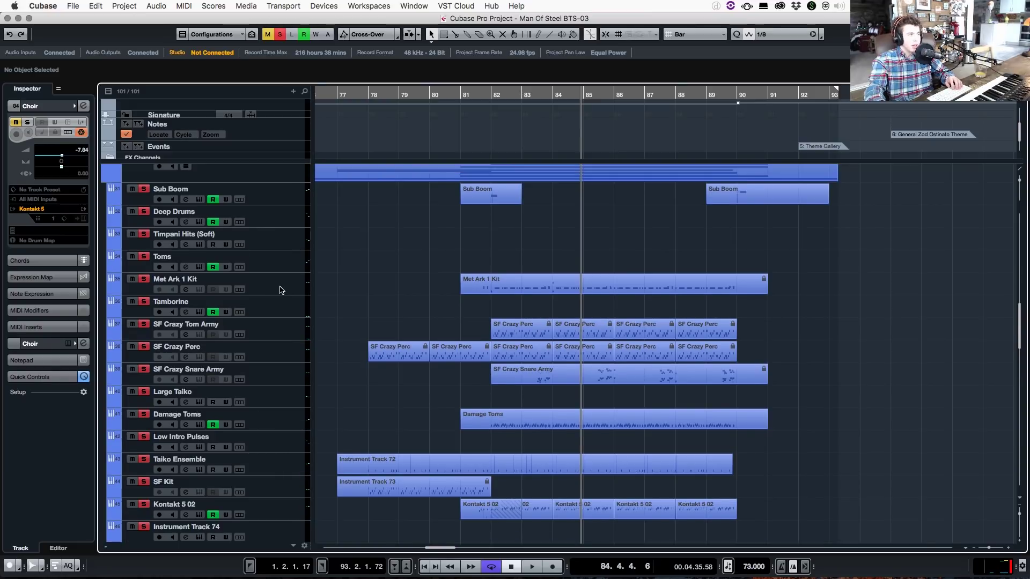
left_click(286, 293)
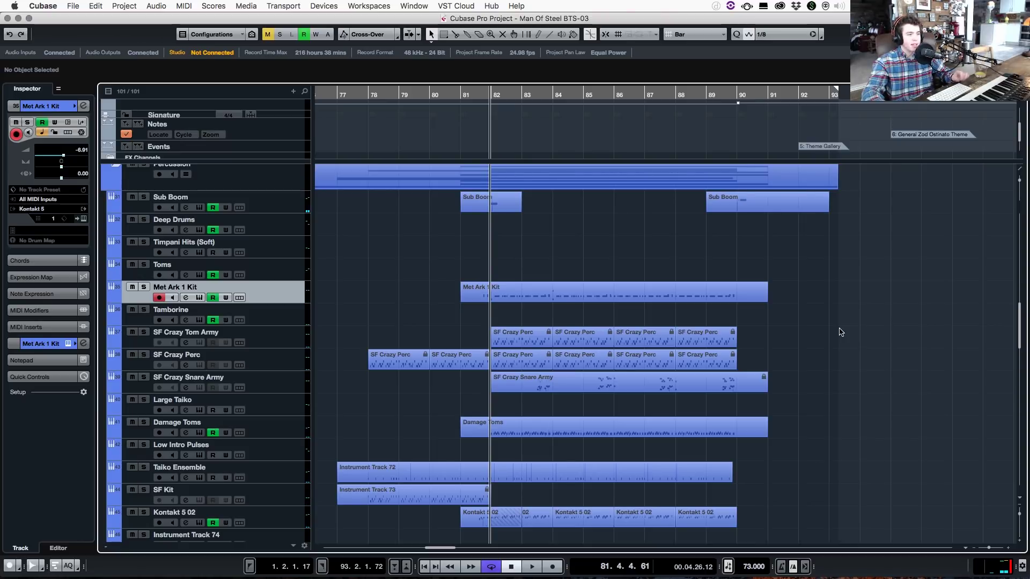
scroll(841, 332, "down", 3)
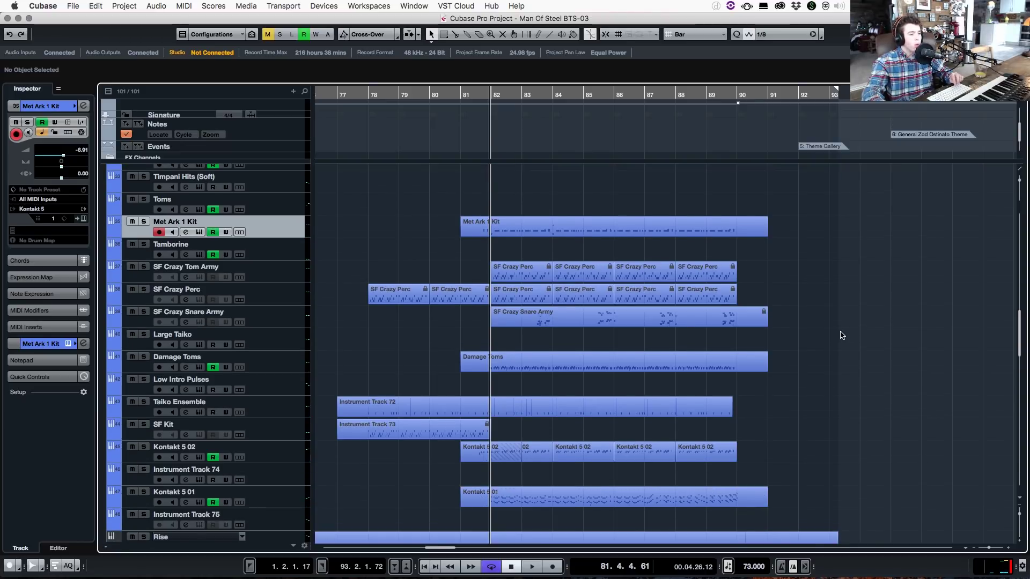
scroll(841, 336, "up", 3)
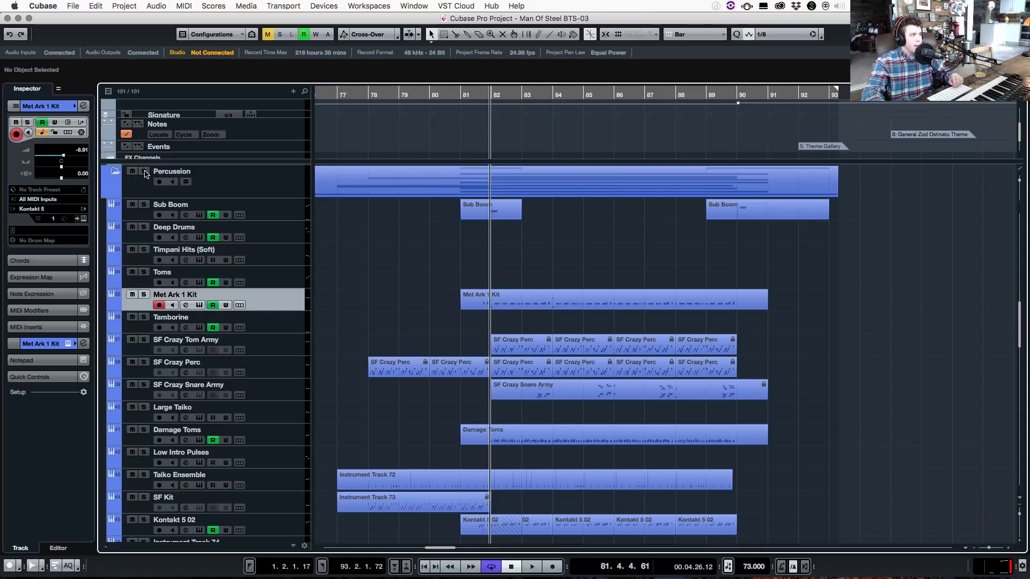
Step: Solo the Percussion folder, play it from bar 78 to bar 79, and clear the solo
left_click(146, 172)
scroll(322, 178, "down", 2)
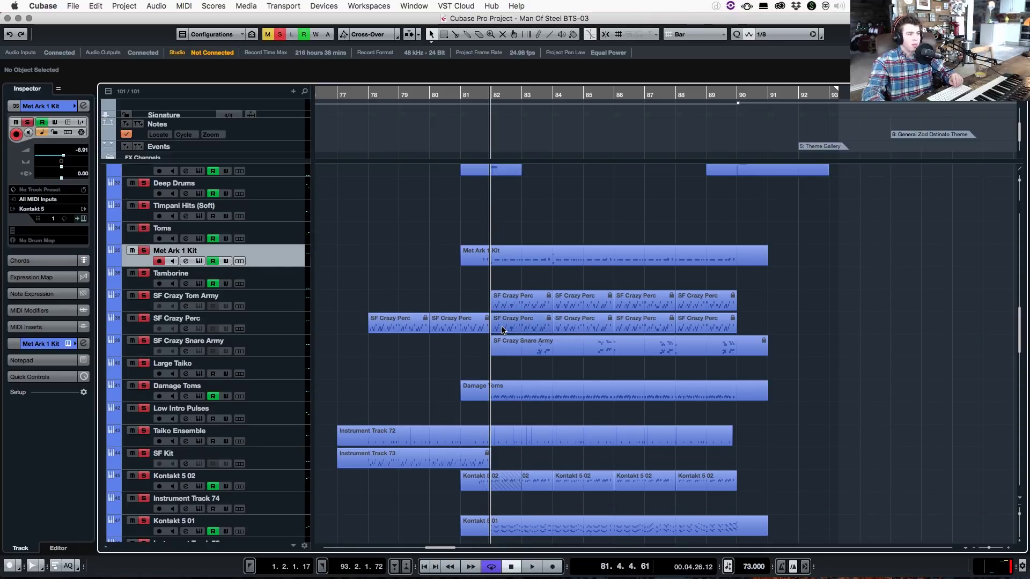
left_click(369, 95)
key("space")
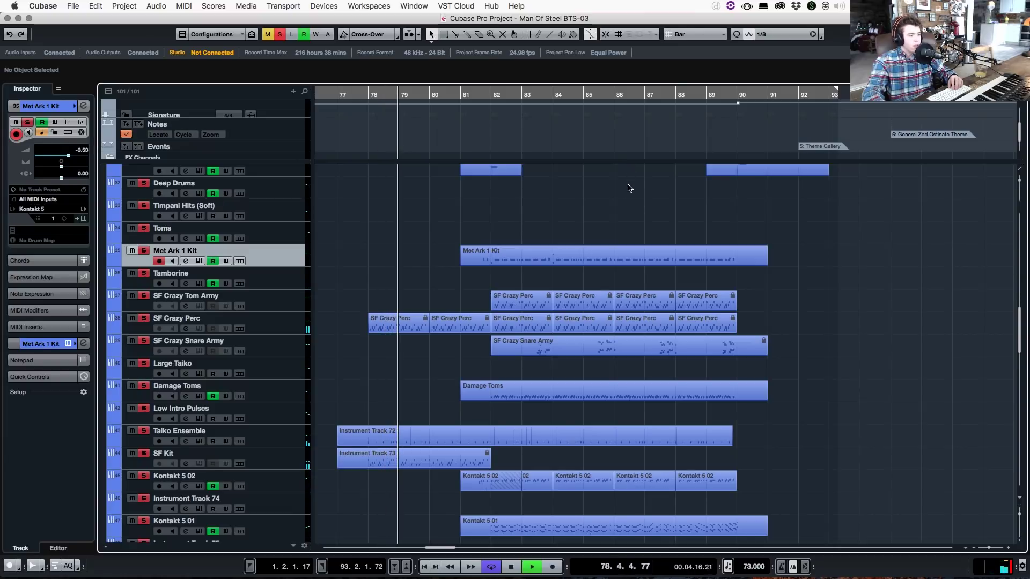
key("space")
key("alt+shift+s")
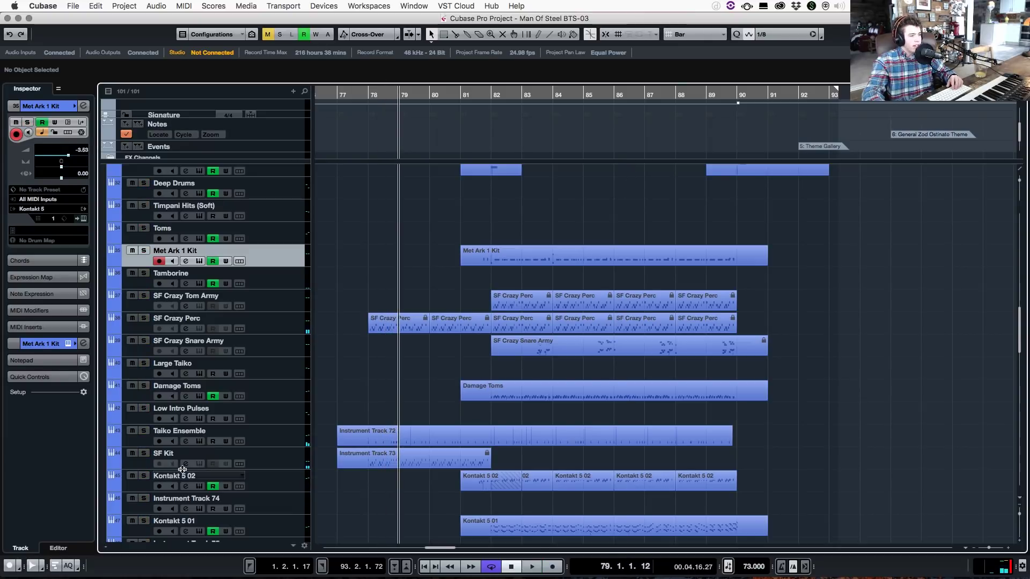
Step: Solo the SF Kit track, play its part briefly in bar 79, and clear the solo
left_click(144, 453)
key("space")
scroll(153, 419, "down", 3)
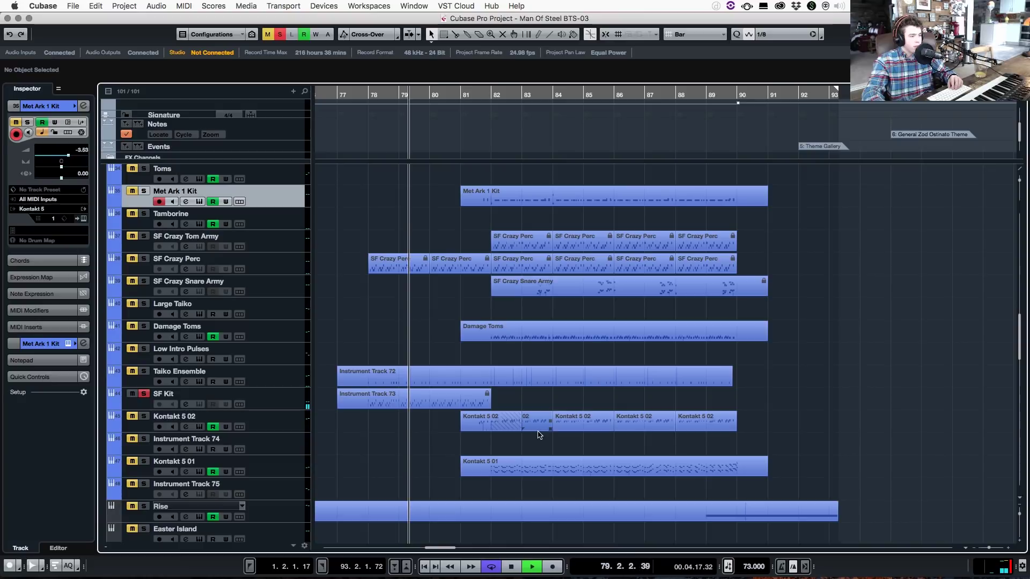
left_click(144, 393)
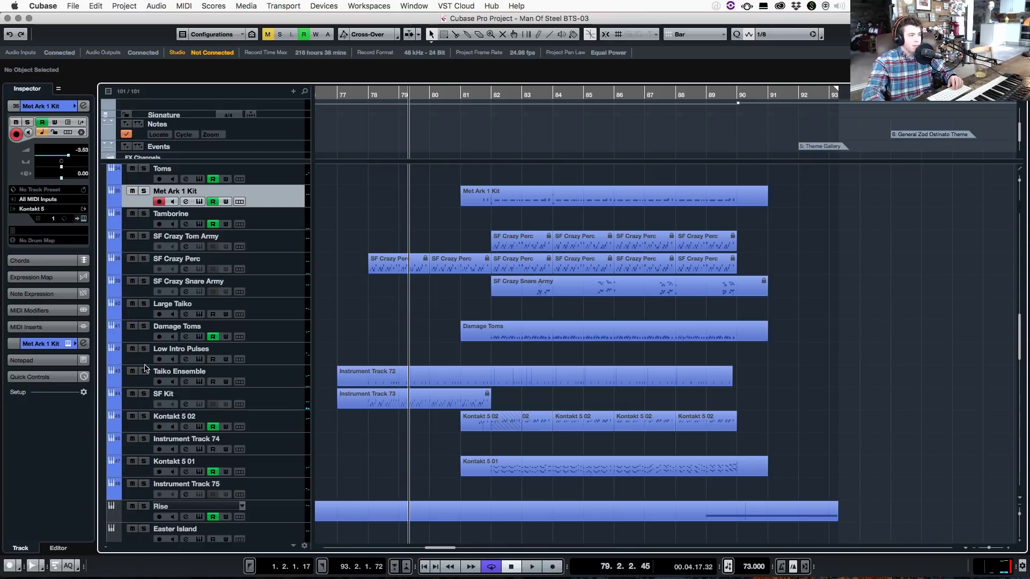
Step: Solo the Taiko Ensemble track, play its part up to bar 80, and clear the solo
left_click(144, 371)
key("space")
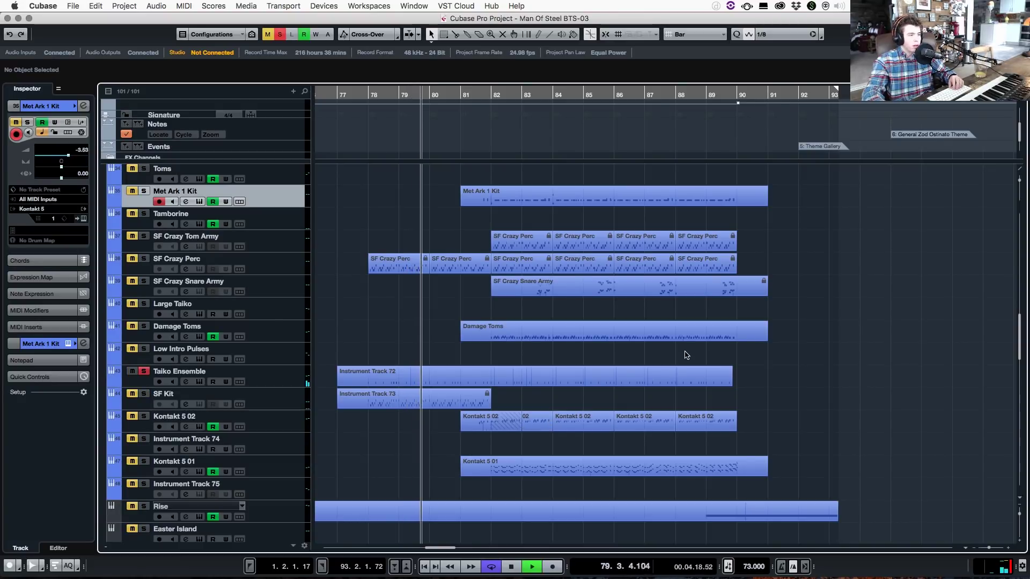
key("space")
left_click(144, 371)
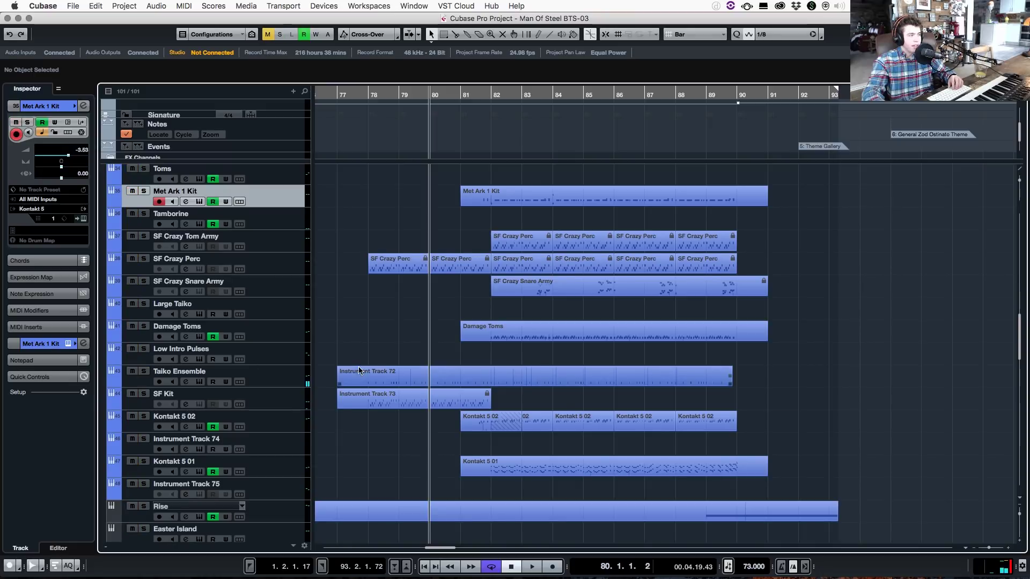
Step: Solo the SF Crazy Perc track, play its part from bar 80 into bar 81, and clear all solos
scroll(134, 322, "up", 1)
left_click(143, 268)
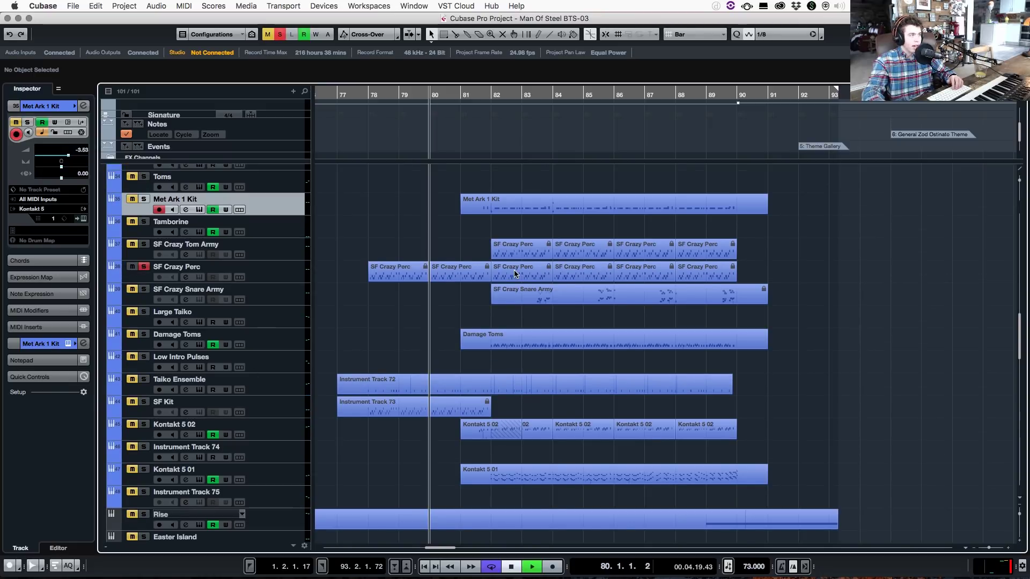
key("space")
scroll(489, 276, "down", 5)
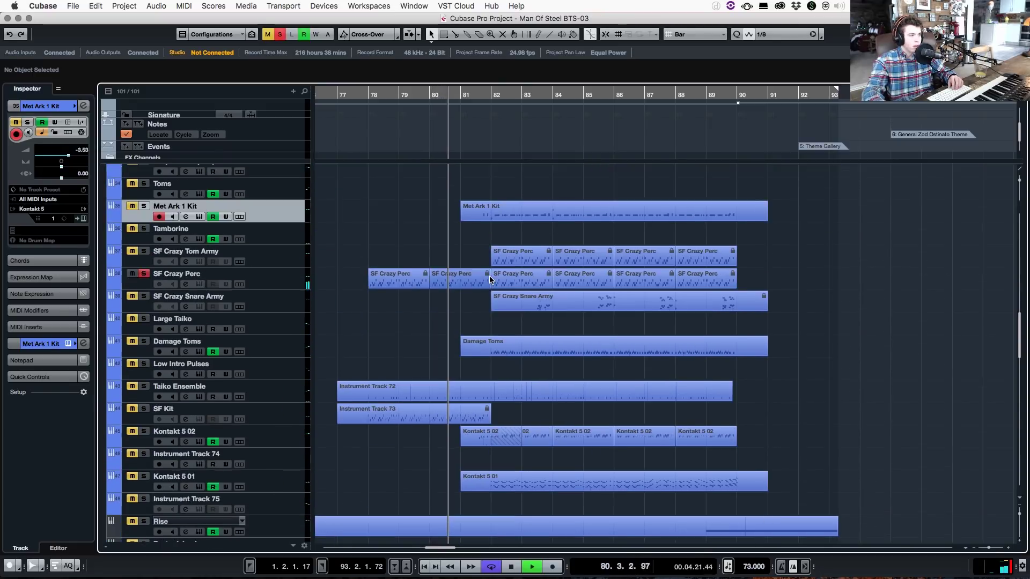
key("space")
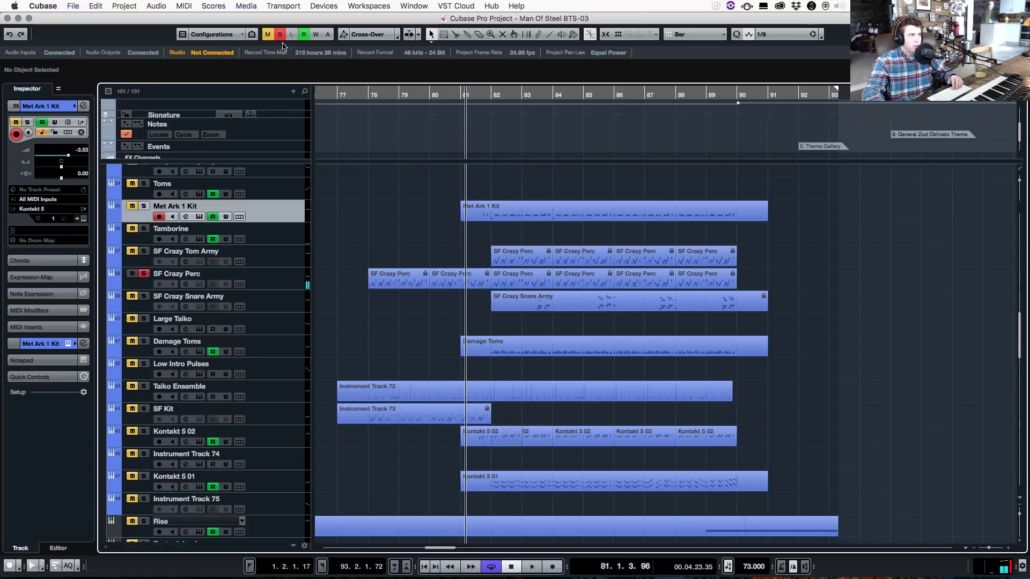
left_click(280, 33)
Step: Play the project from bar 78 into bar 85, soloing the Percussion folder during playback
double_click(370, 93)
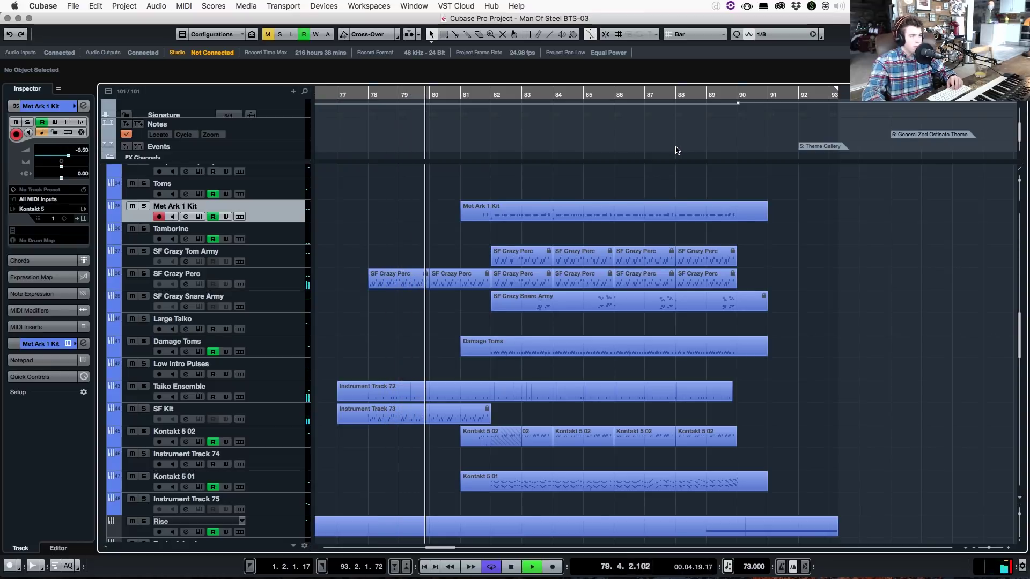
scroll(323, 350, "up", 1)
scroll(323, 350, "up", 3)
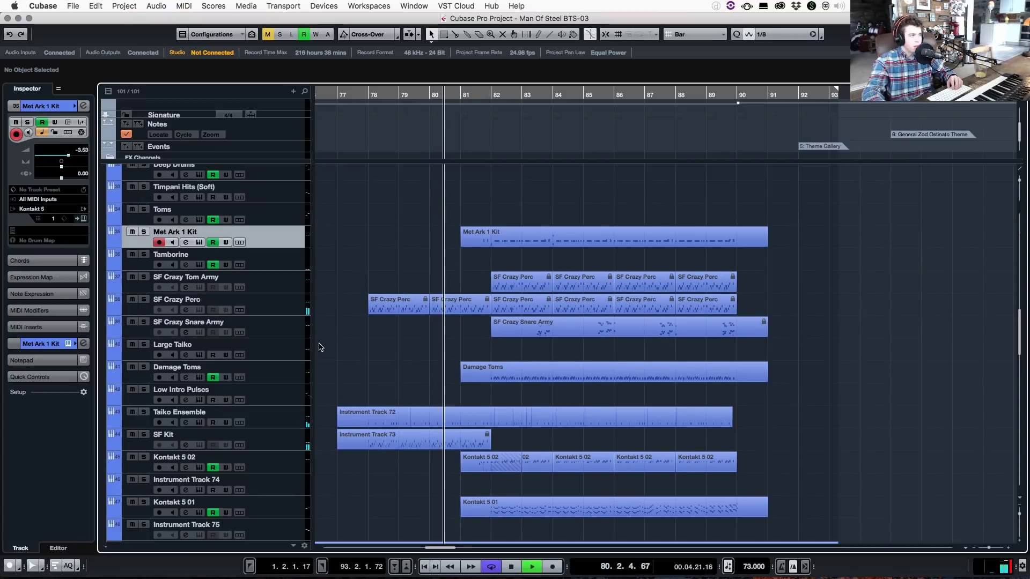
left_click(144, 167)
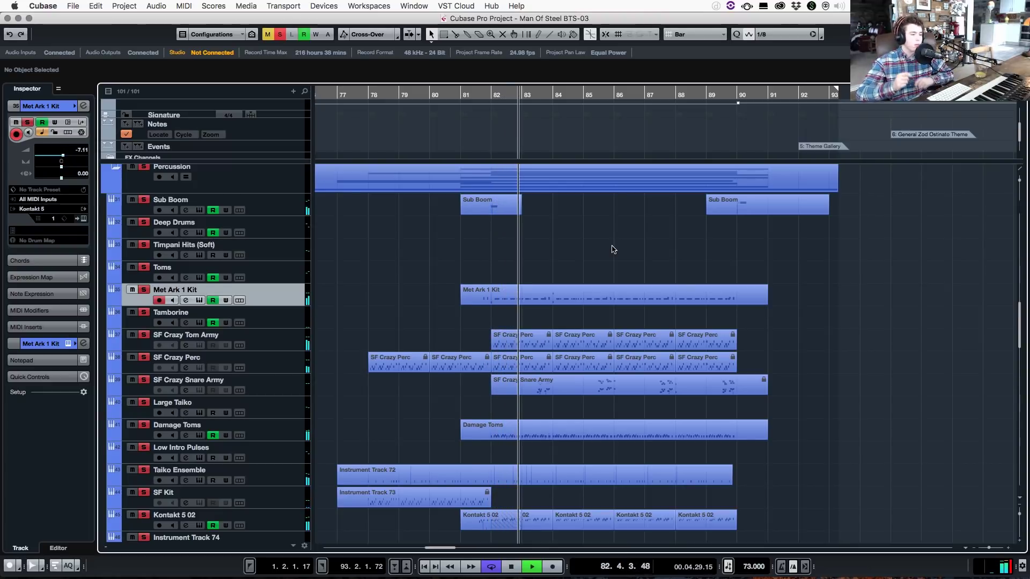
scroll(615, 415, "down", 3)
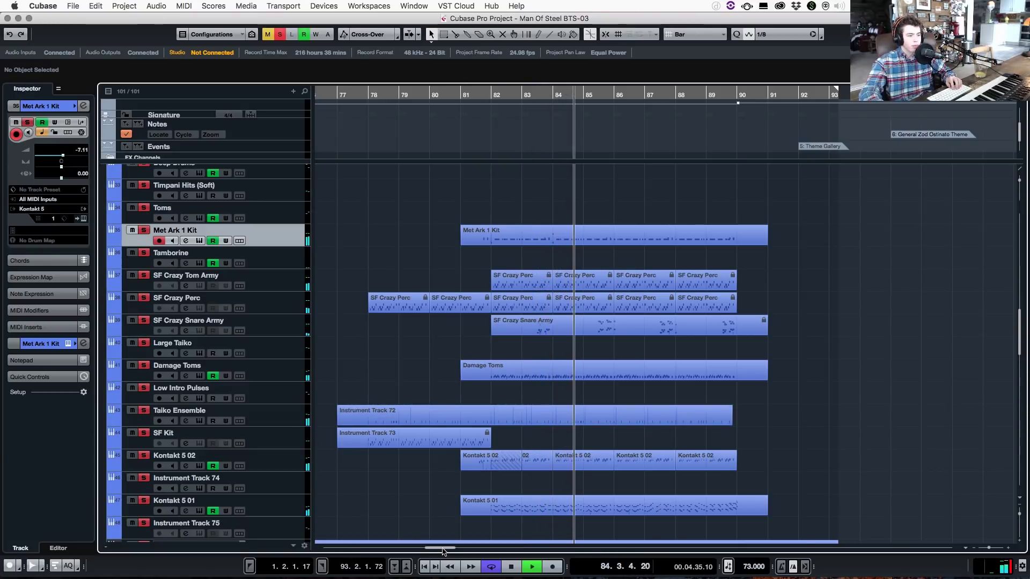
scroll(644, 450, "right", 3)
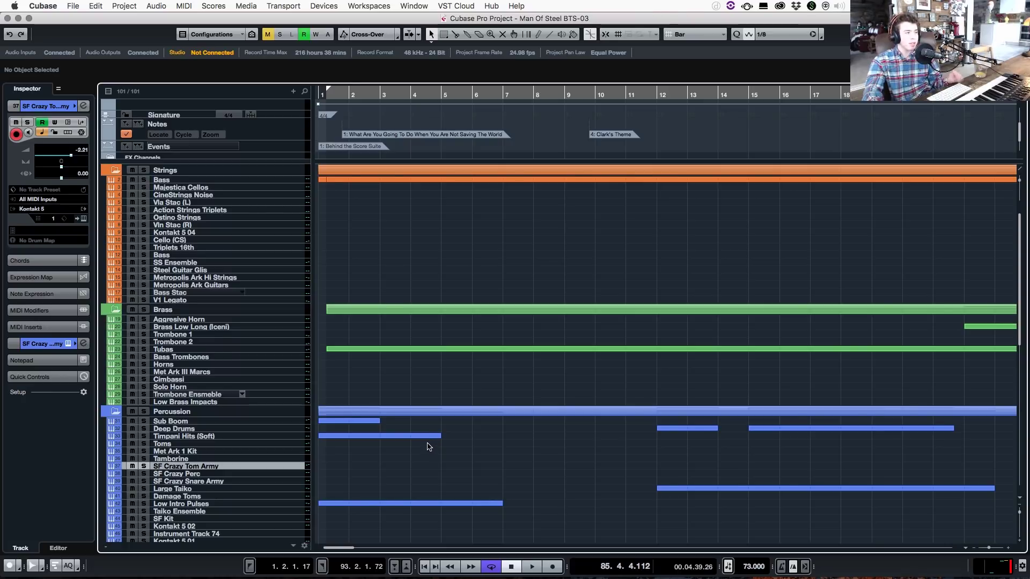
Step: Open MixConsole 2 and arrange its window so the inserts and faders are both fully visible
left_click(351, 7)
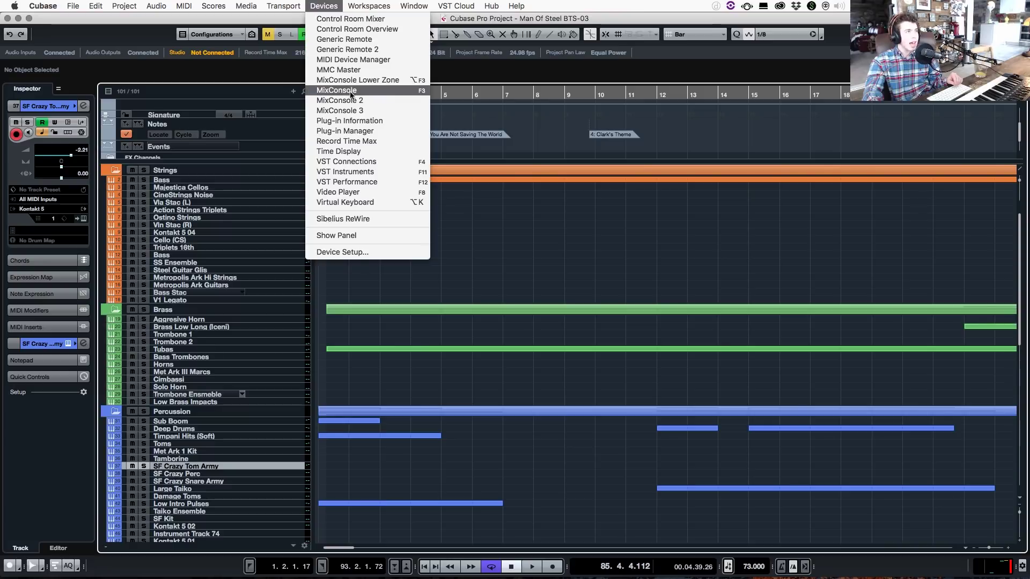
left_click(395, 101)
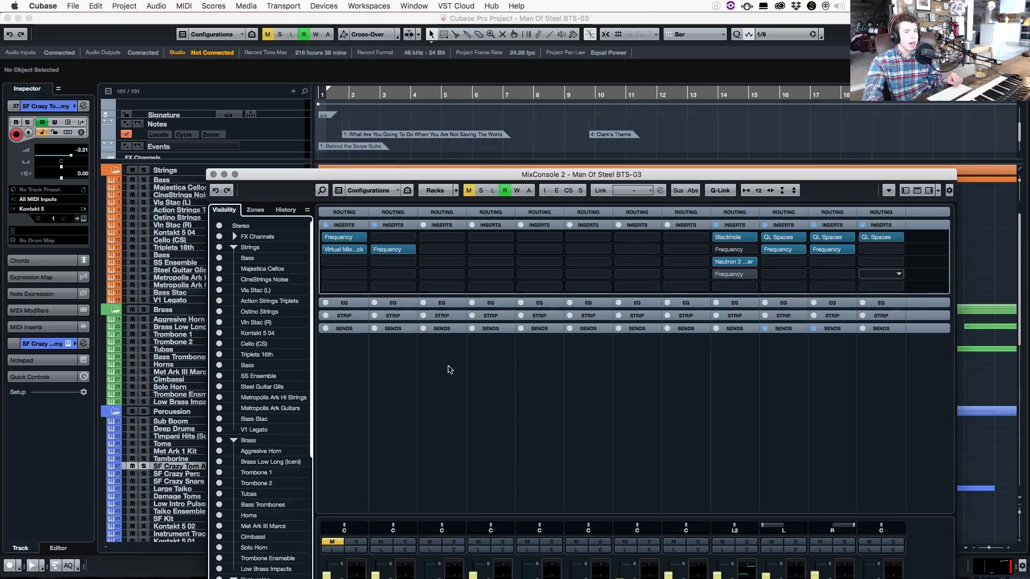
double_click(488, 173)
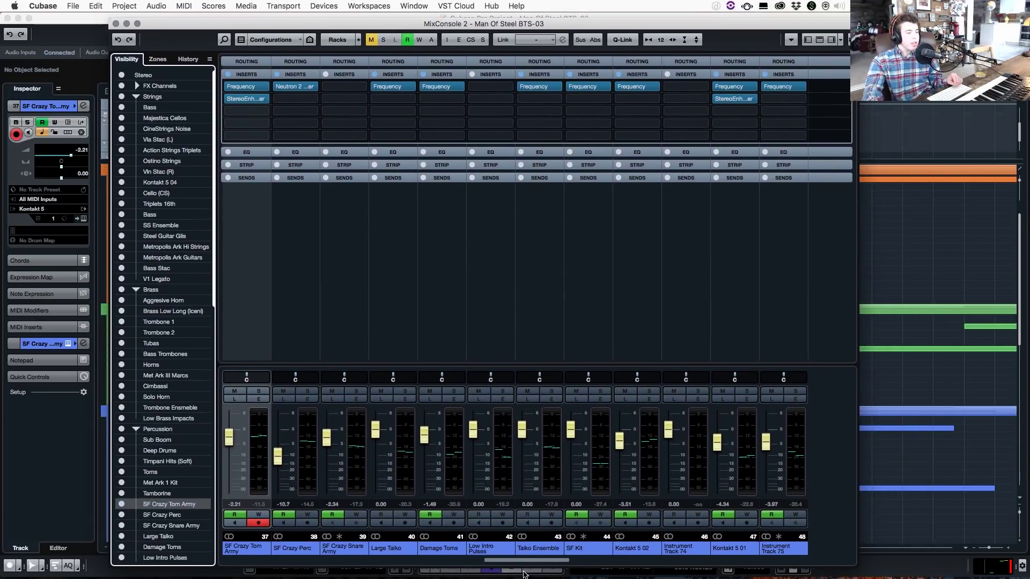
Step: Look through the brass and percussion mixer channels and on to the Stereo Out channel
left_click_drag(524, 560, 441, 561)
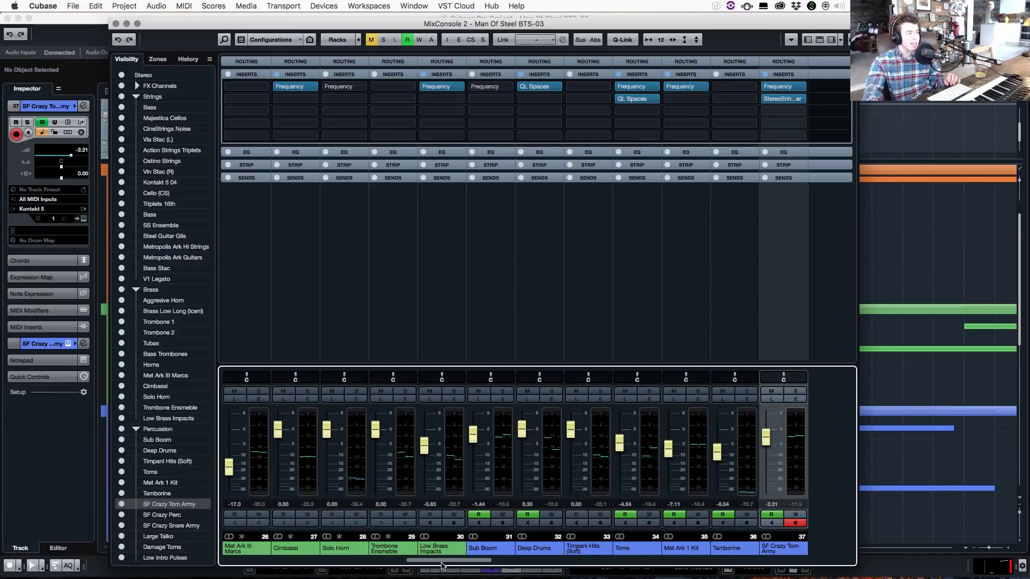
left_click_drag(441, 561, 444, 538)
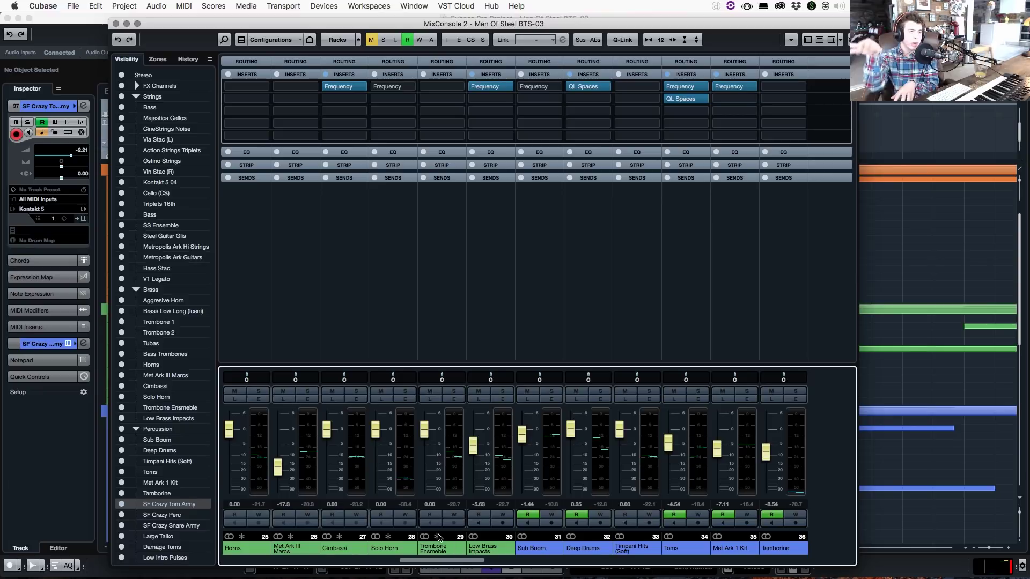
left_click_drag(454, 561, 518, 561)
left_click_drag(616, 575, 860, 557)
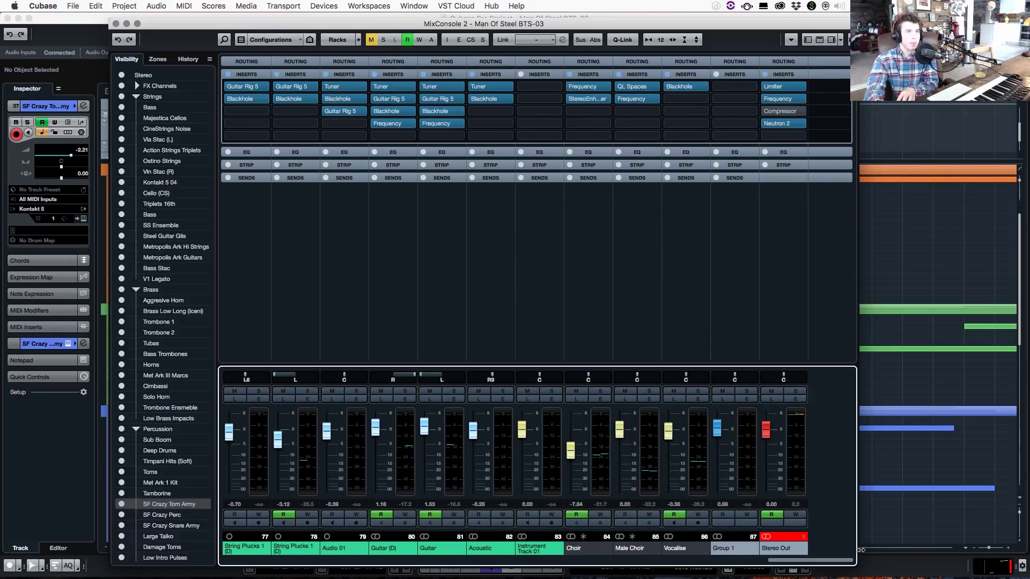
Step: Inspect the Frequency EQ and Neutron 2 inserts on the Stereo Out channel, closing Neutron's preset manager
double_click(775, 99)
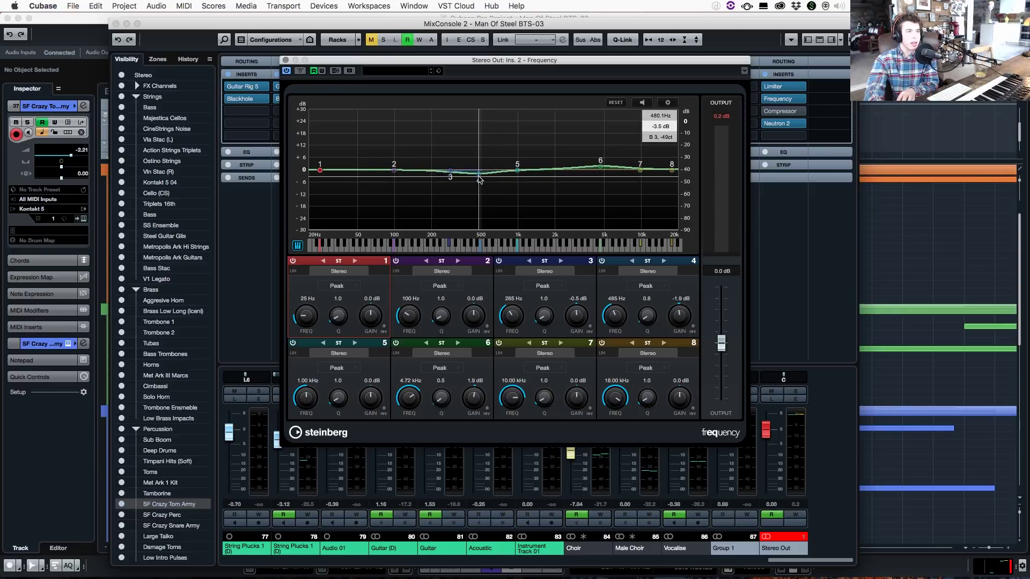
left_click(285, 60)
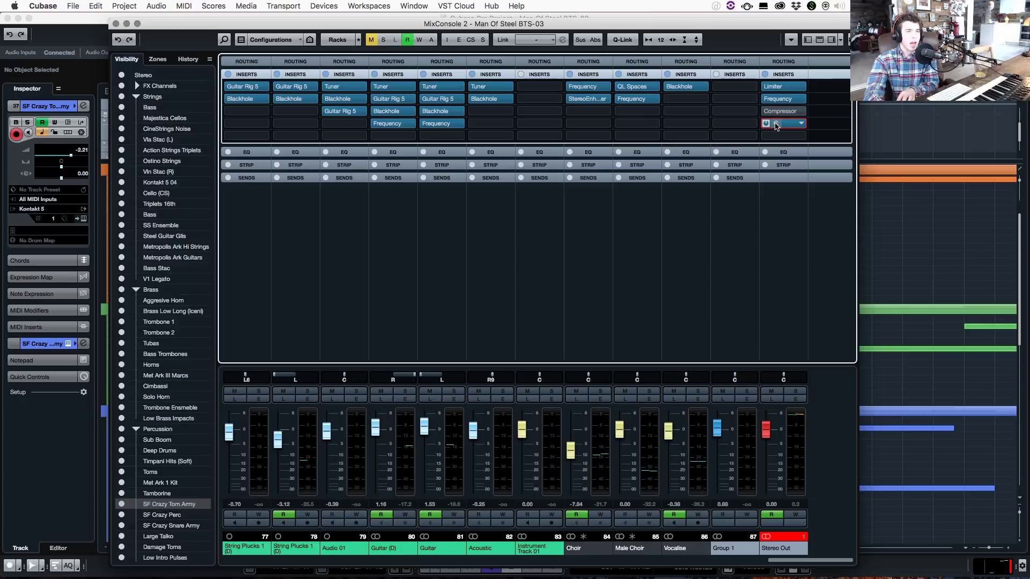
left_click(585, 123)
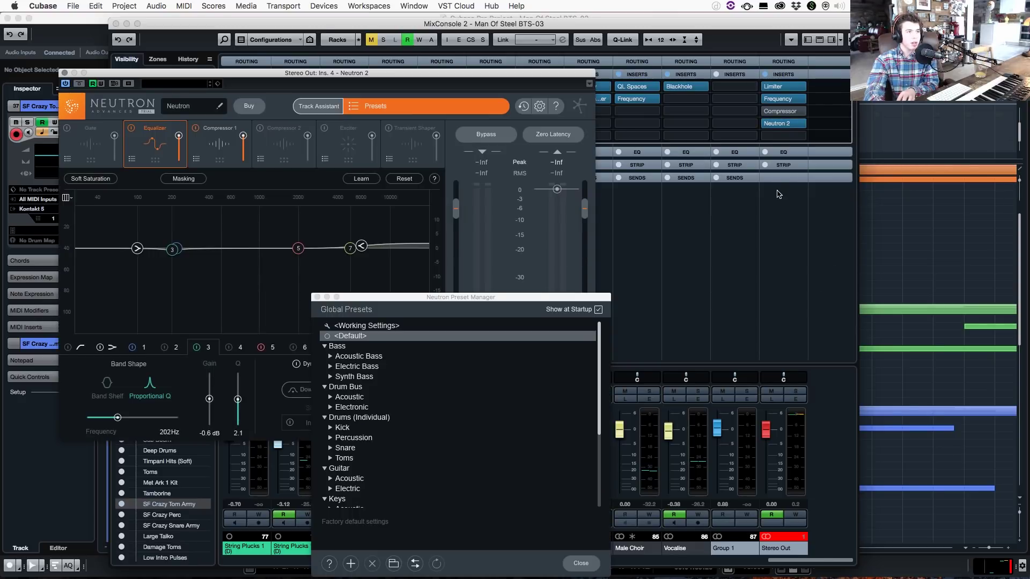
left_click(317, 297)
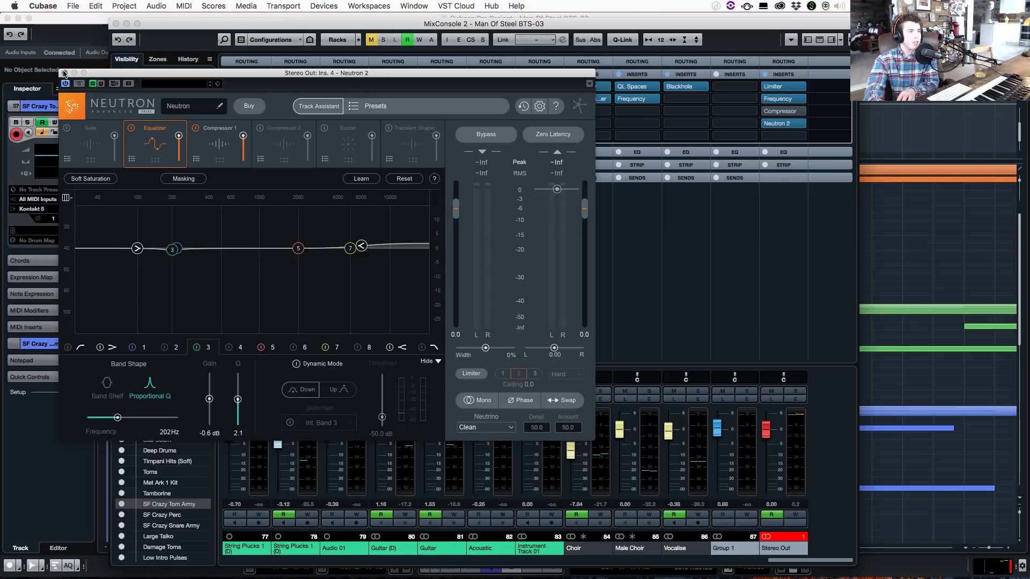
left_click_drag(385, 73, 610, 63)
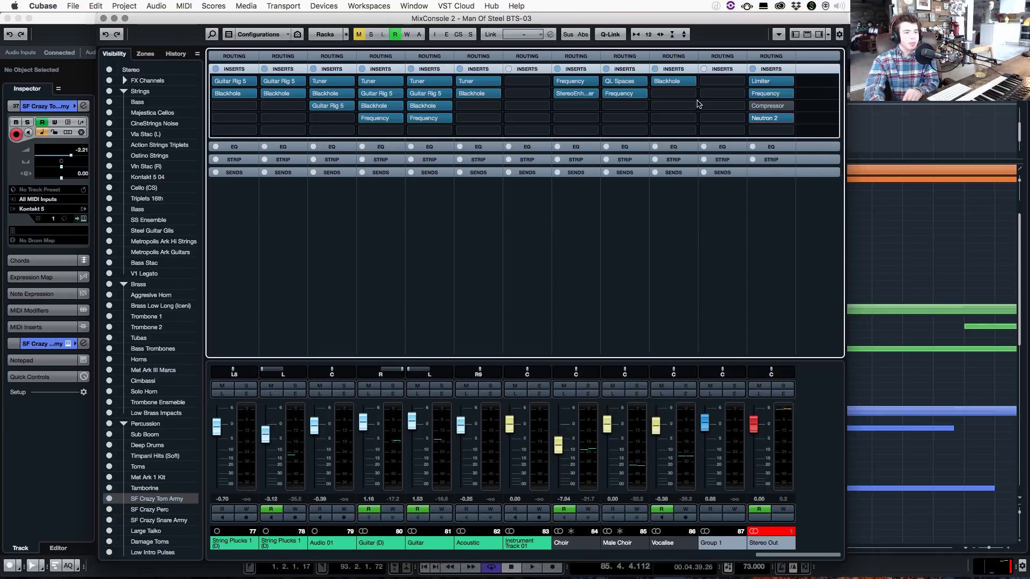
Step: Inspect the Guitar Rig 5 insert on the String Plucks 1 channel and close it
left_click_drag(766, 559, 759, 557)
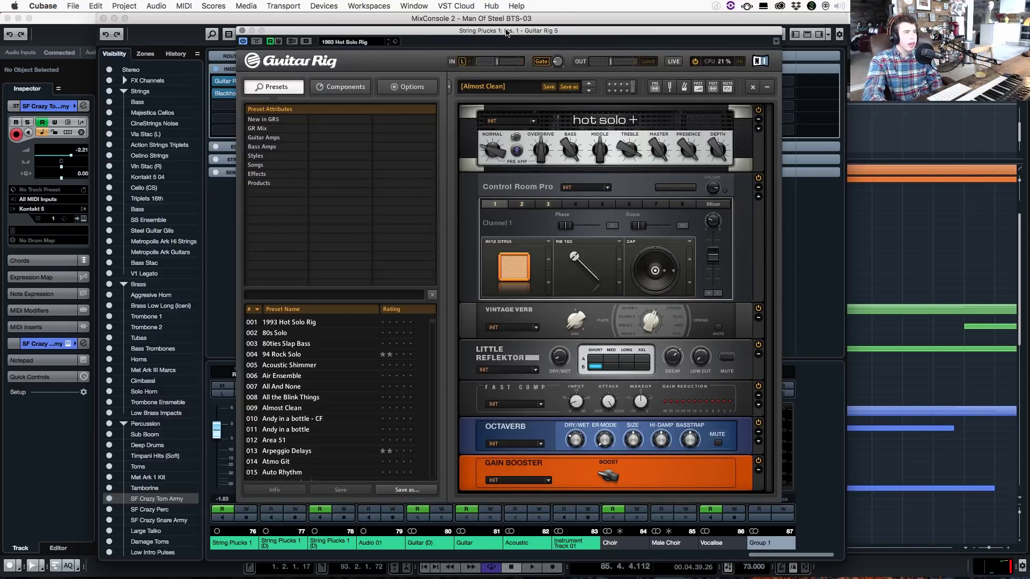
left_click_drag(507, 32, 431, 22)
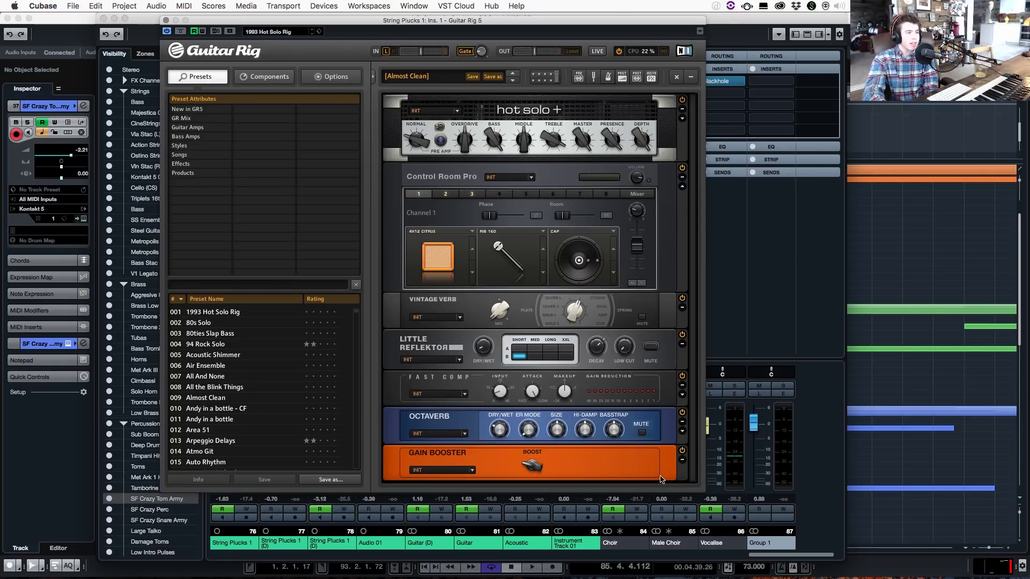
key("super+w")
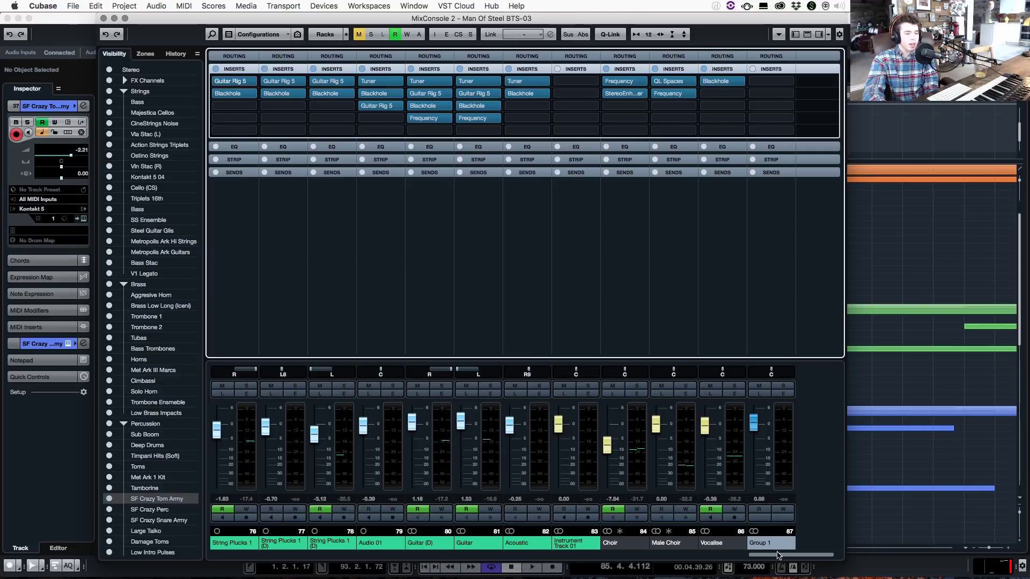
Step: Open the Guitar Rig 5 insert on the Guitar 2 channel to inspect its effects chain
left_click_drag(779, 555, 754, 555)
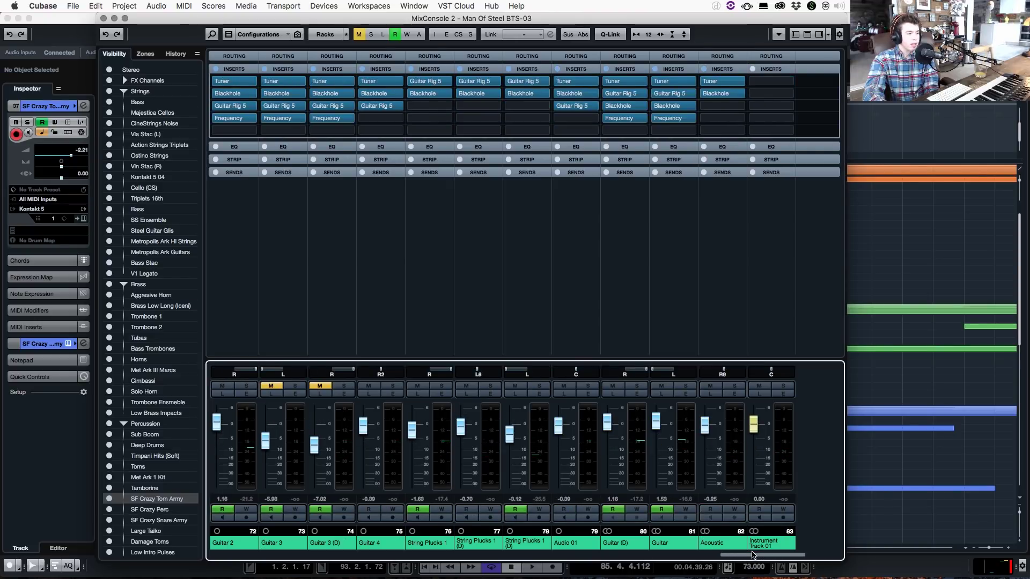
left_click(228, 107)
left_click(228, 106)
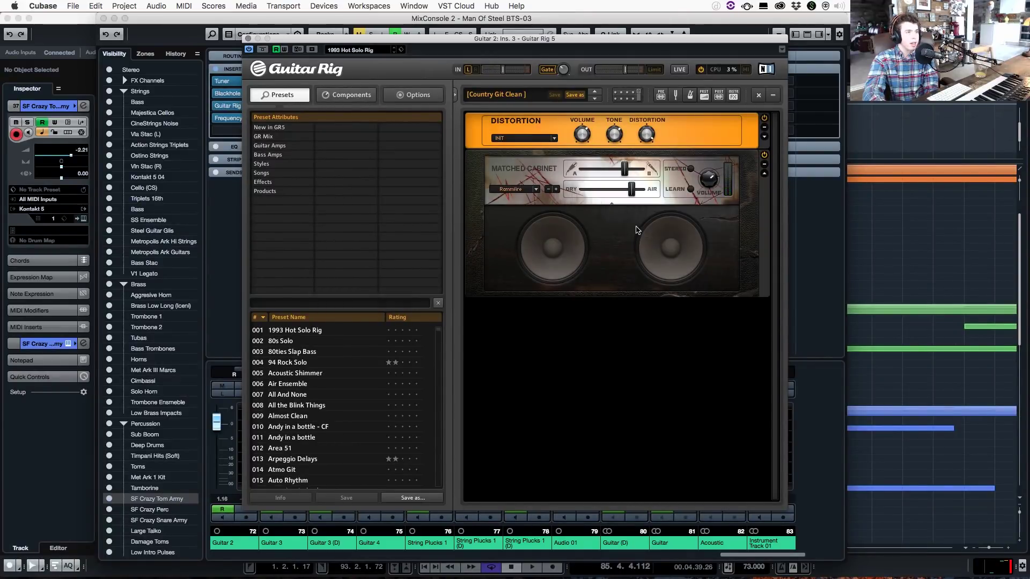
Step: Highlight the Matched Cabinet in the Guitar 2 effects chain, then close Guitar Rig 5 and the mixer
left_click(647, 245)
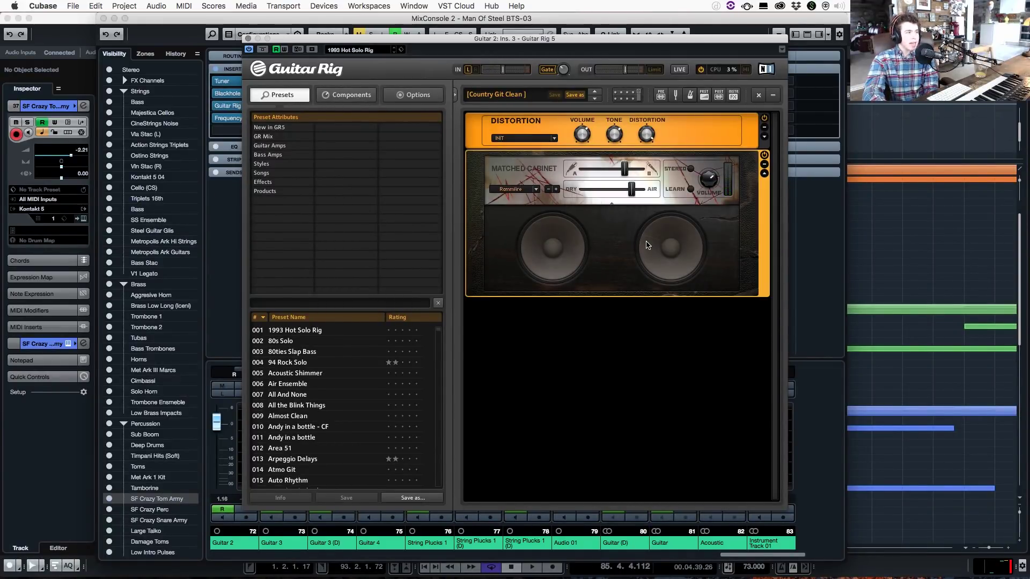
left_click(247, 40)
key("F3")
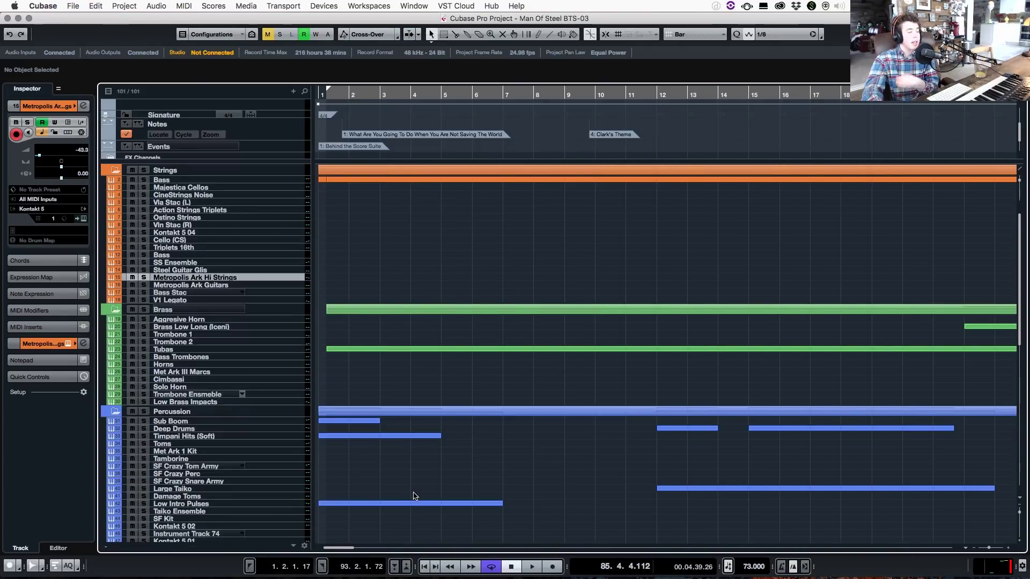
Step: Audition the Bass Stac track by soloing it, playing from about bar 40, and removing the solo
left_click_drag(349, 549, 376, 550)
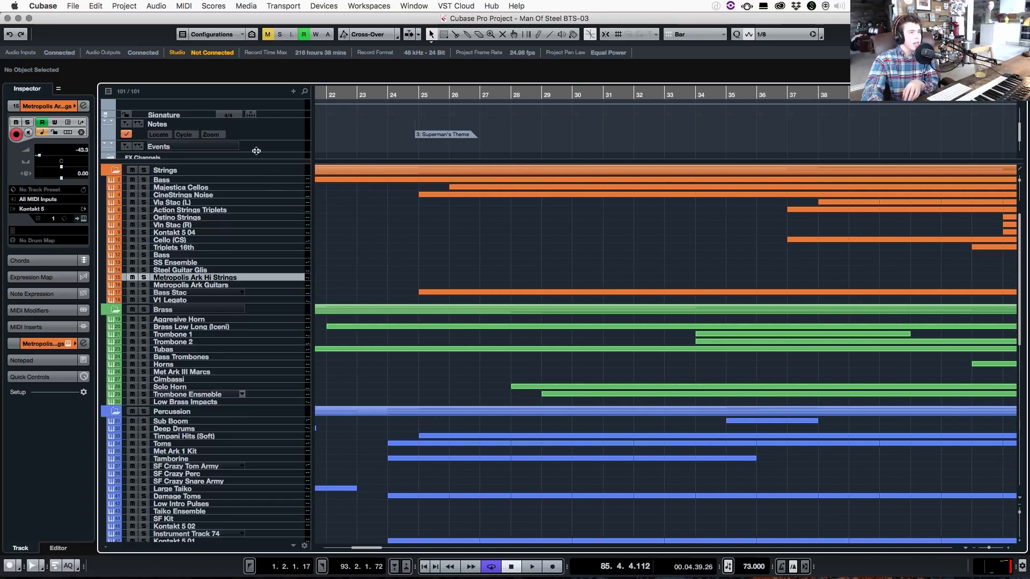
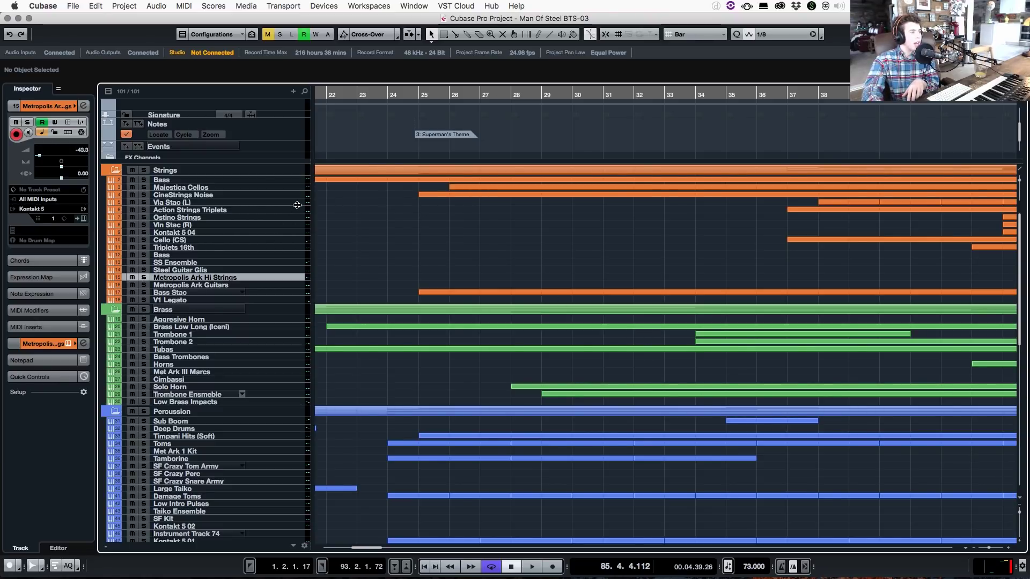
scroll(425, 502, "right", 10)
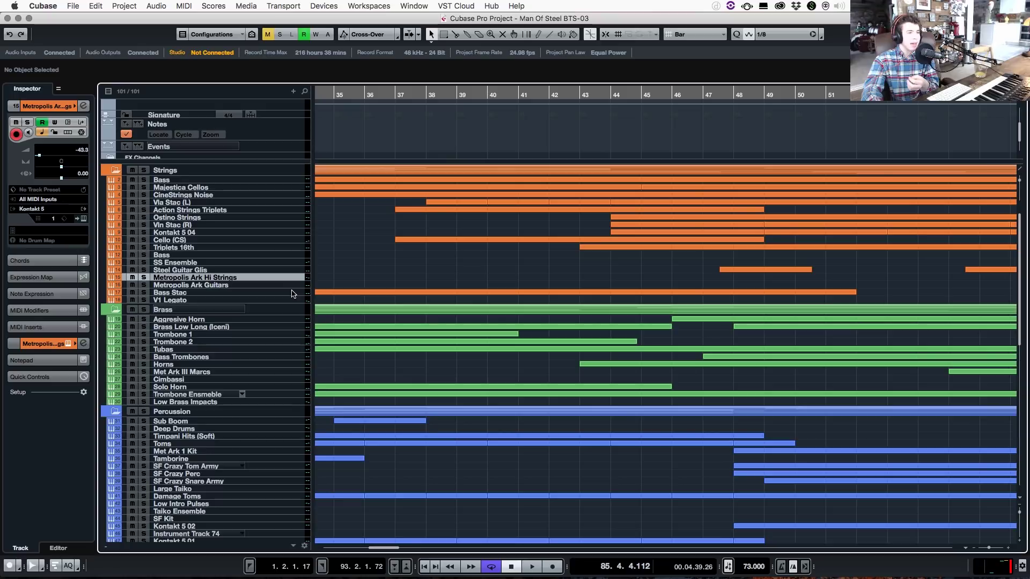
left_click(202, 294)
left_click(143, 292)
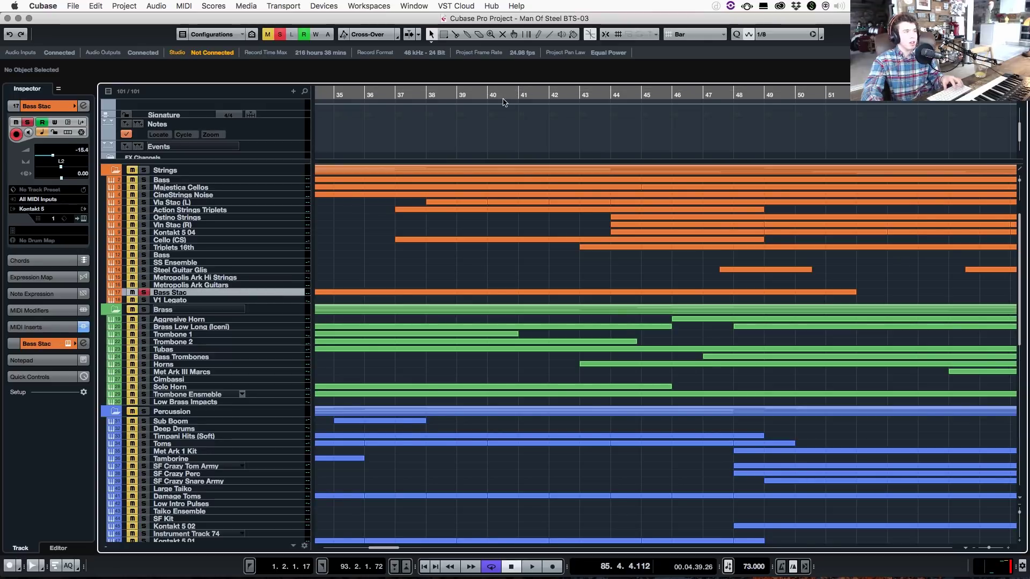
left_click(503, 94)
key("space")
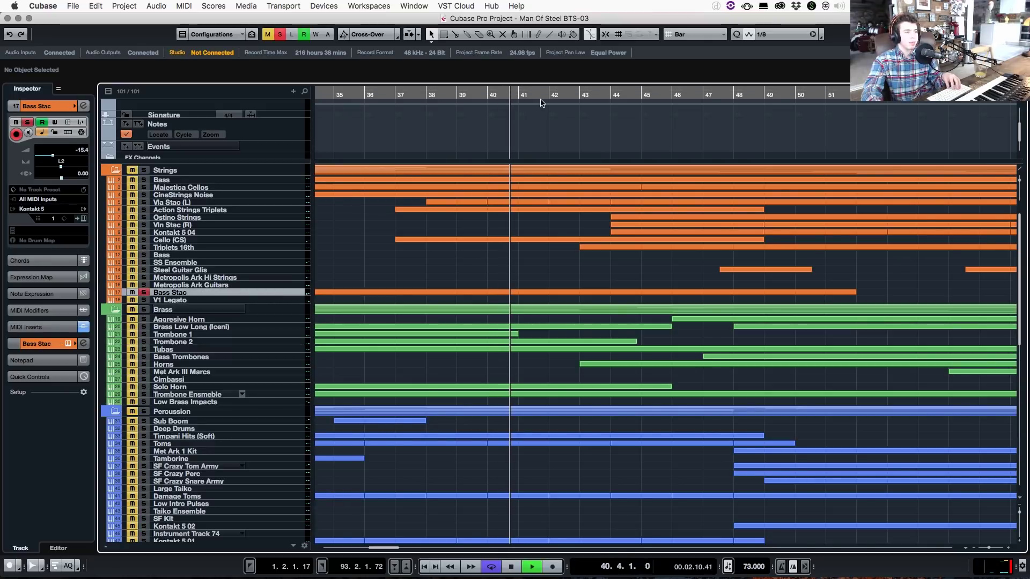
key("space")
key("s")
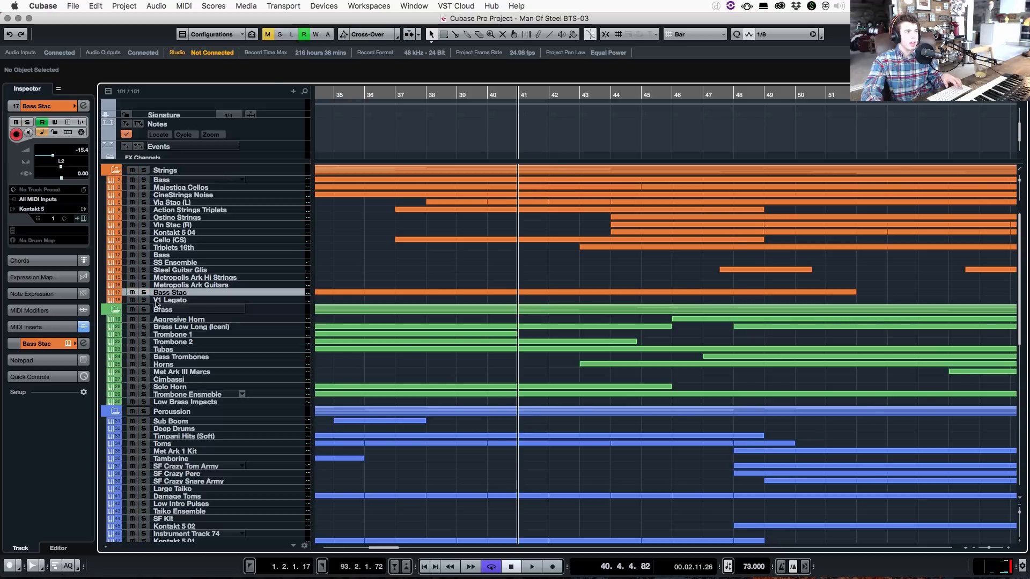
Step: Audition the V1 Legato track in solo with enlarged track lanes, playing from about bar 81, and clear the solo
key("Down")
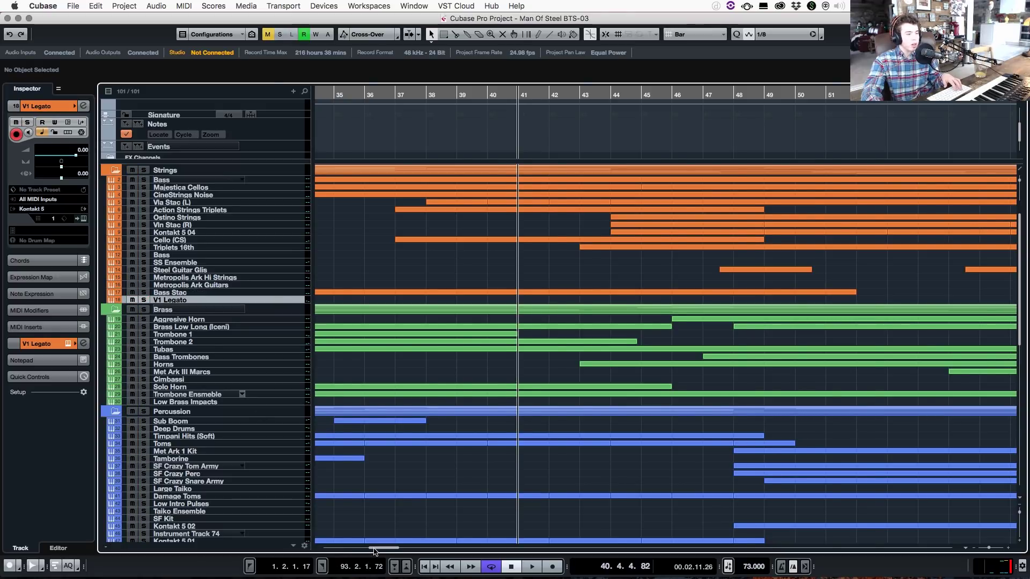
left_click_drag(374, 551, 435, 552)
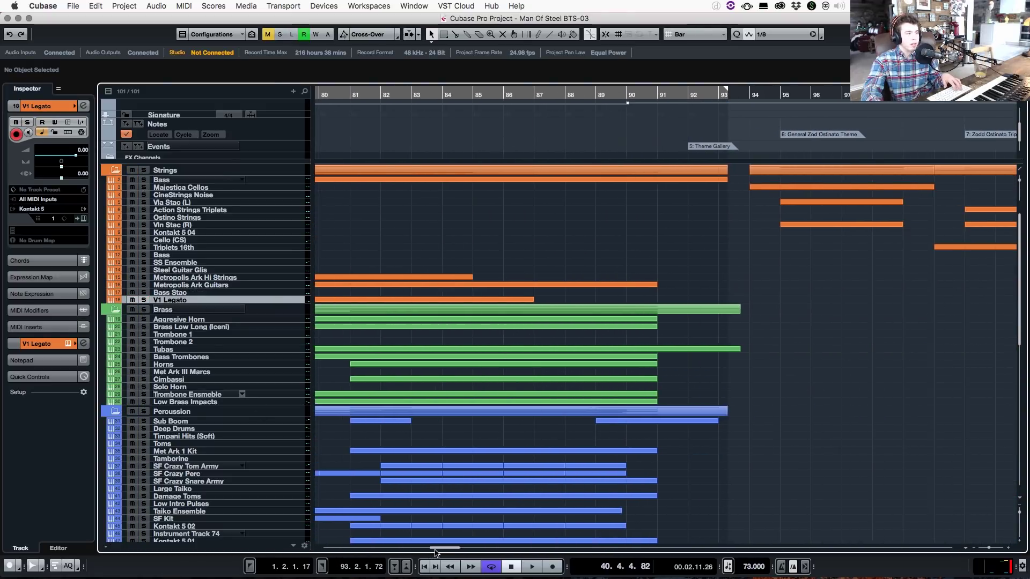
key("s")
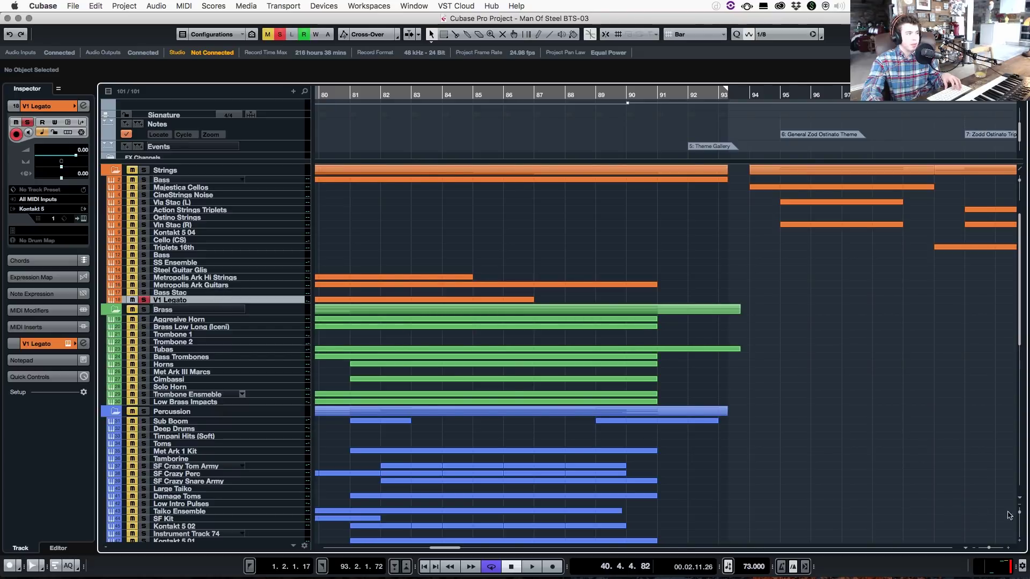
left_click_drag(1021, 515, 1021, 513)
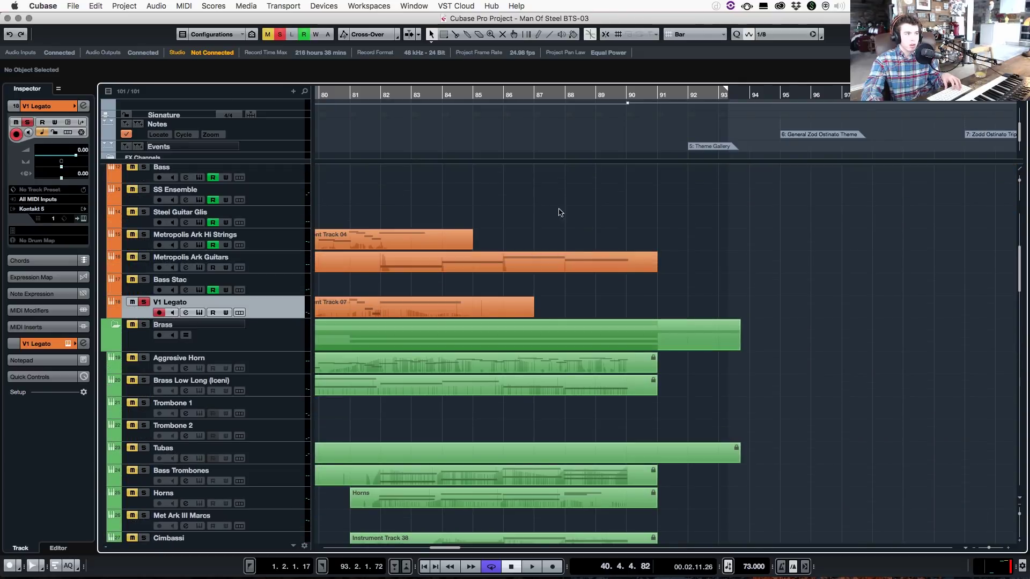
left_click(347, 95)
key("space")
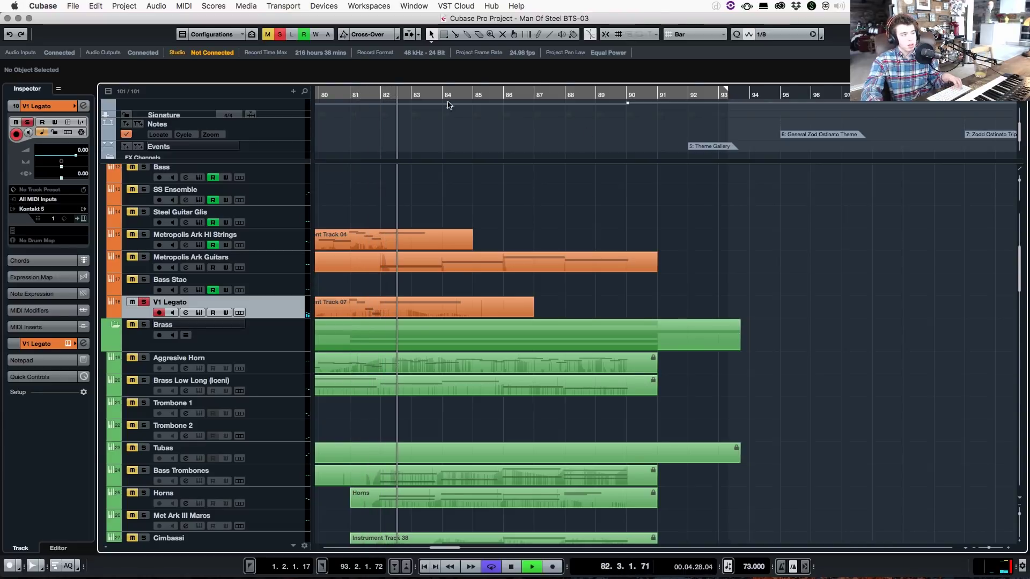
key("space")
left_click(278, 36)
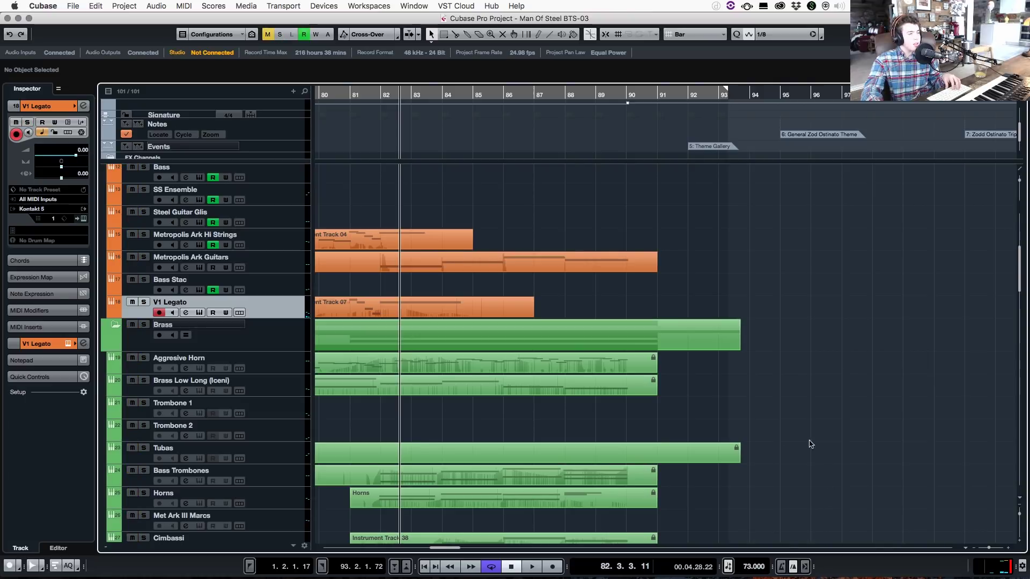
Step: Look over the brass tracks around bars 77 to 91, selecting Aggresive Horn and Trombone Ensmeble
scroll(807, 488, "down", 5)
scroll(505, 517, "up", 2)
scroll(504, 518, "left", 5)
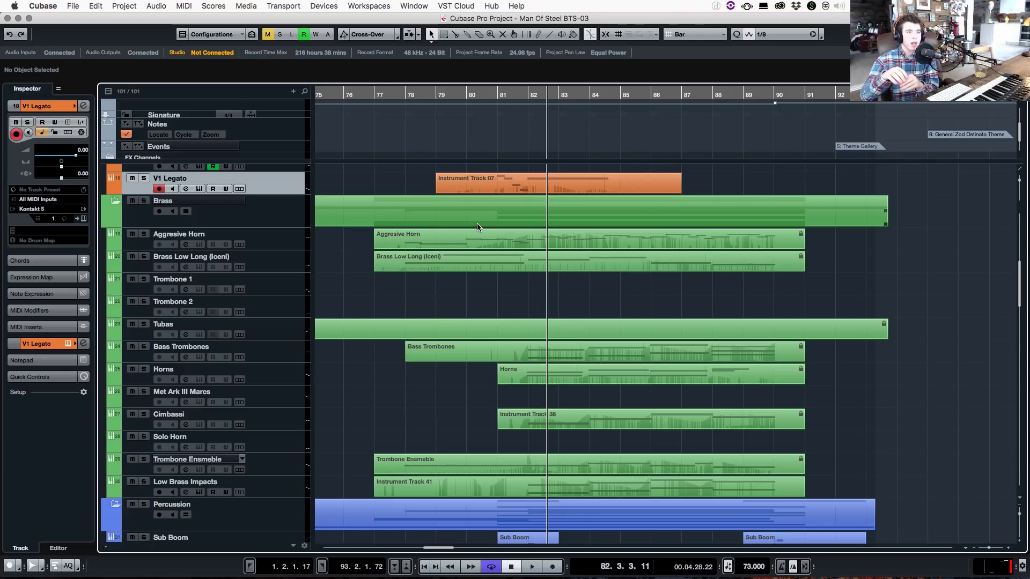
left_click(286, 248)
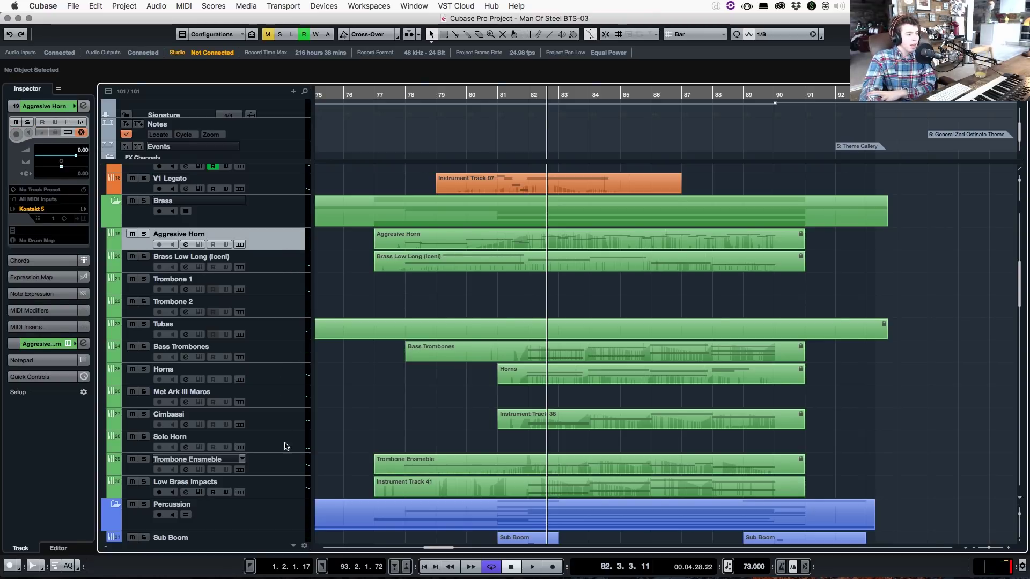
left_click(290, 461)
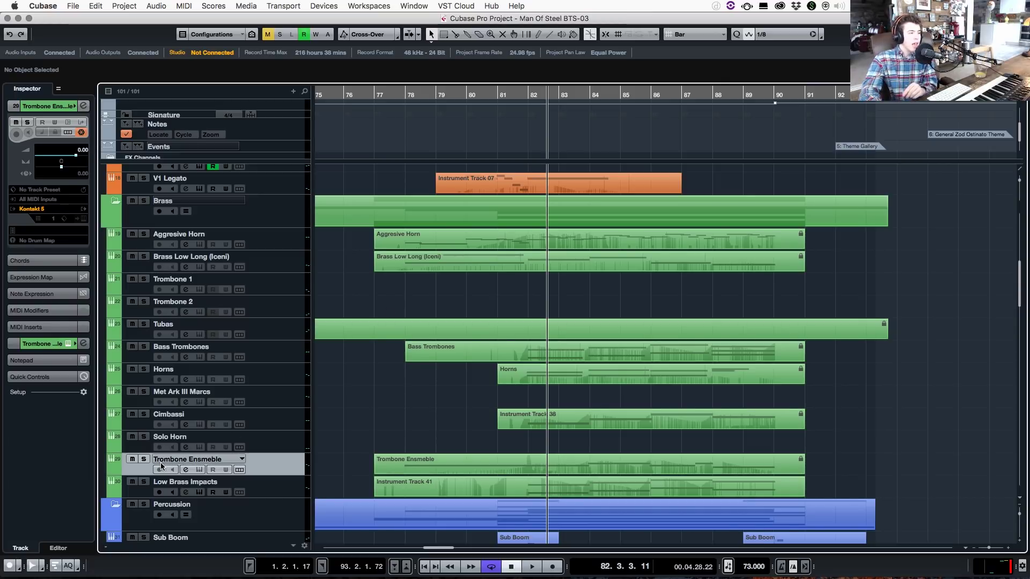
Step: Audition the Low Brass Impacts track by soloing it, playing from about bar 82, and clearing the solo
left_click(144, 482)
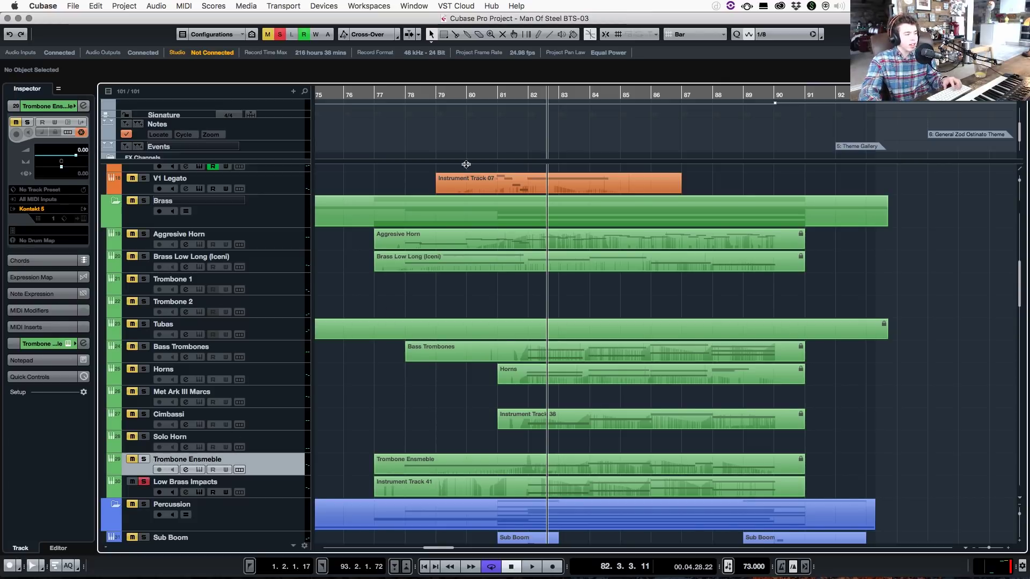
left_click(528, 95)
key("space")
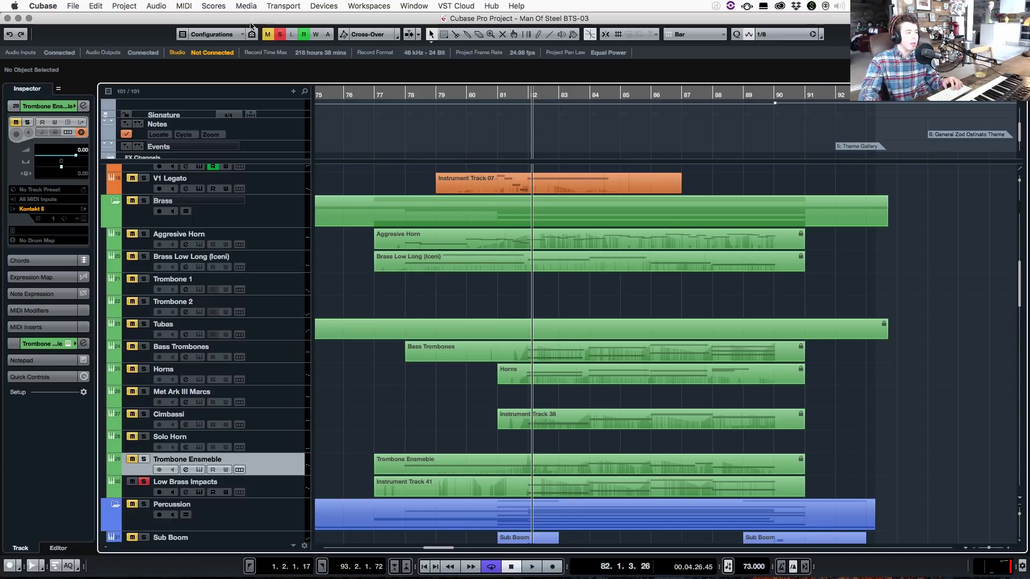
left_click(280, 34)
Step: Look through the percussion tracks and their parts around bars 77 to 91
scroll(437, 343, "down", 6)
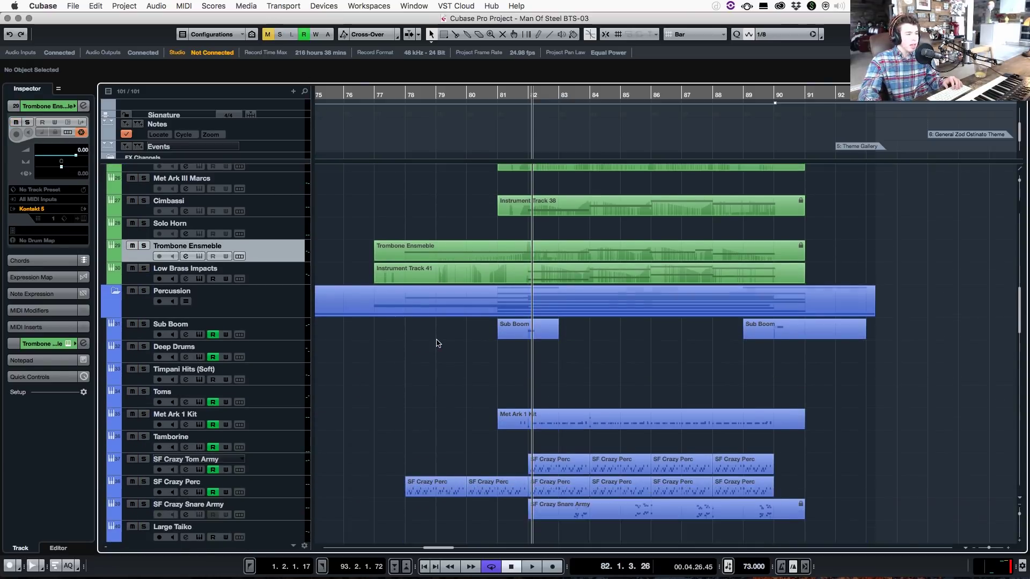
scroll(438, 343, "down", 2)
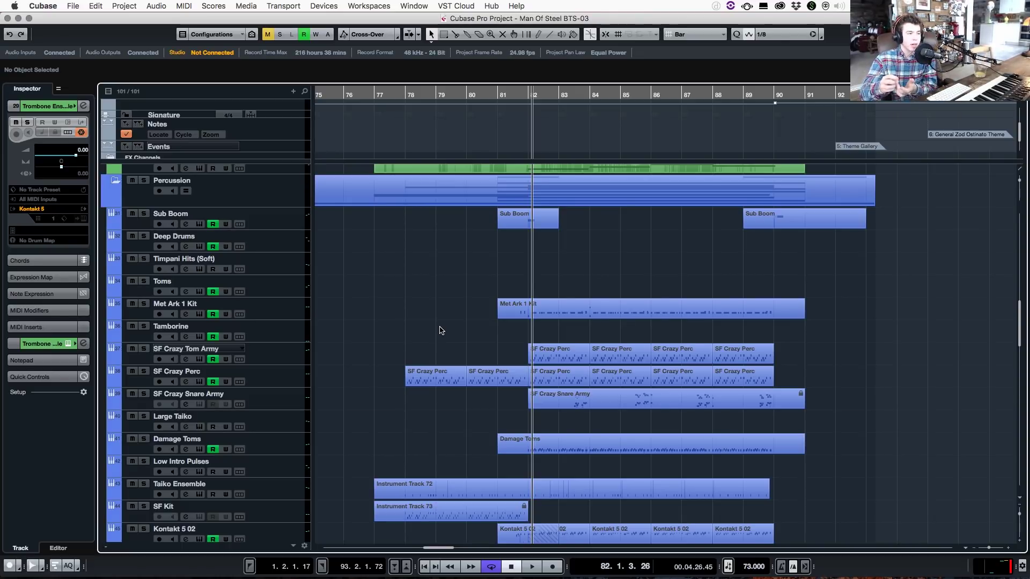
scroll(443, 354, "down", 2)
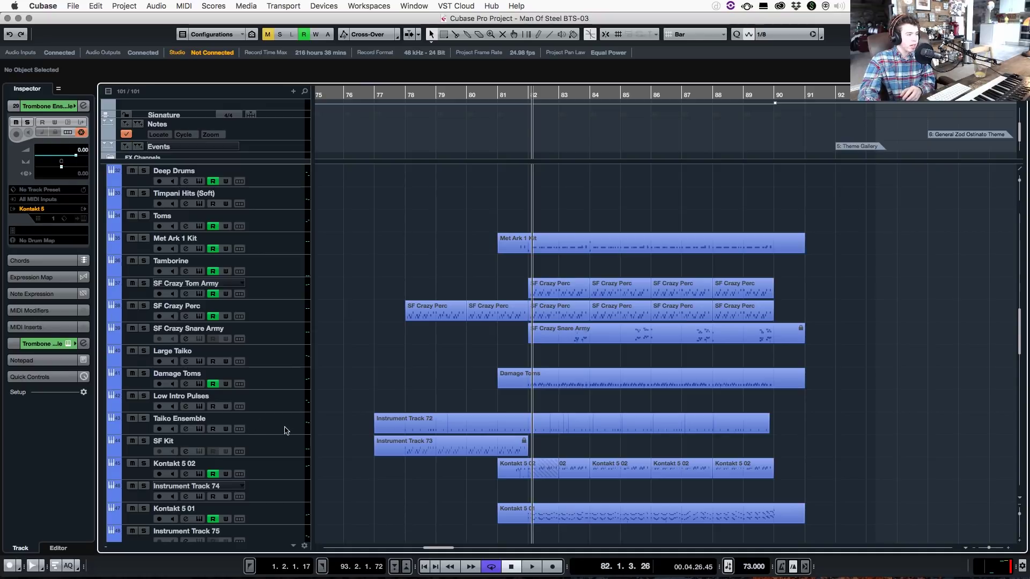
scroll(552, 483, "down", 1)
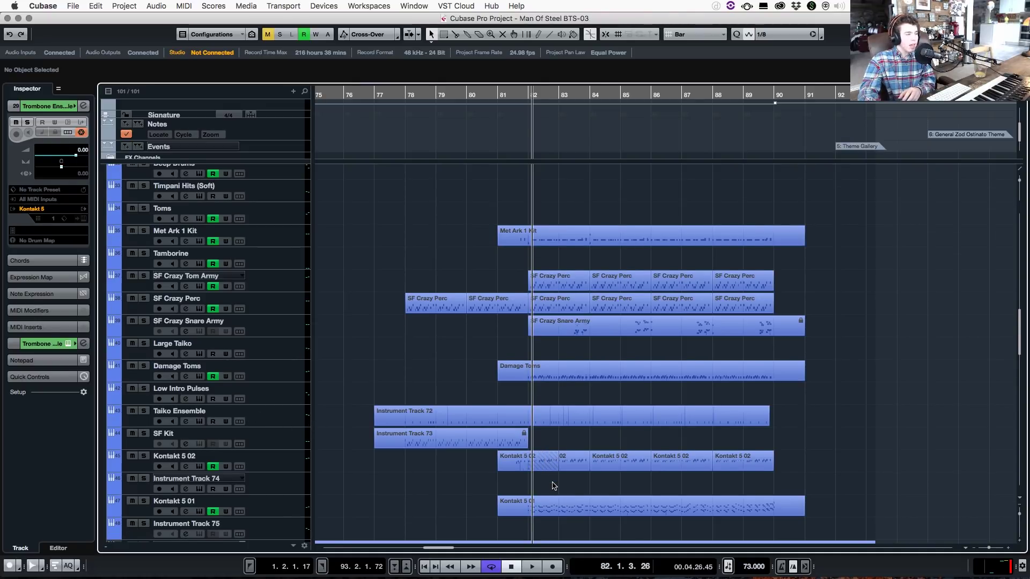
scroll(554, 485, "up", 2)
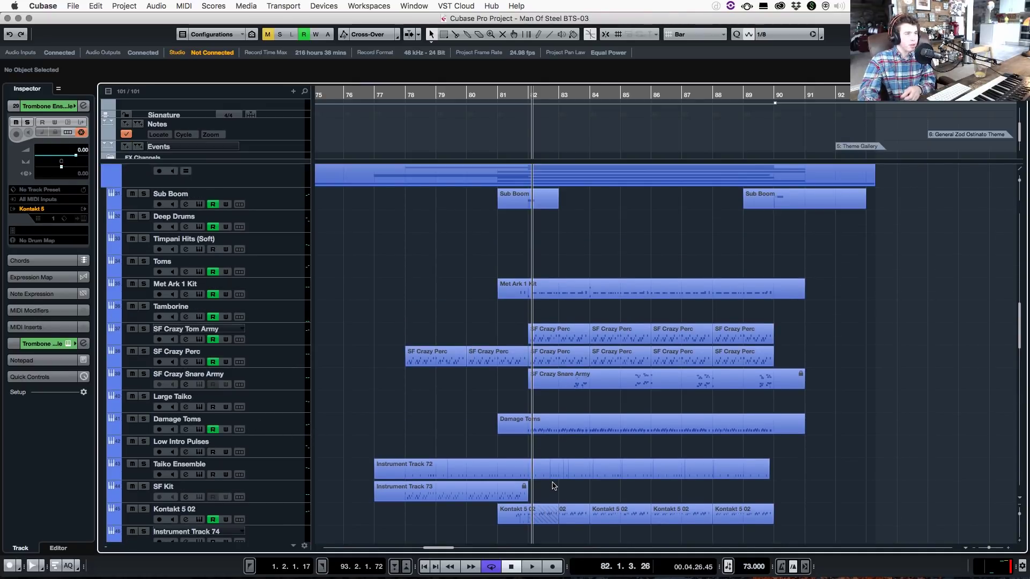
scroll(554, 485, "up", 1)
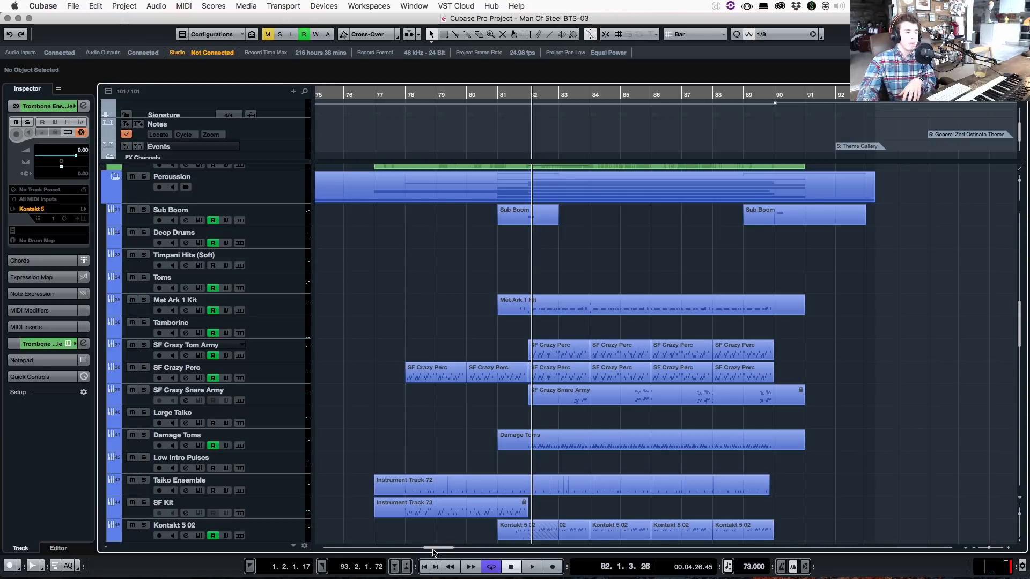
Step: Audition the Deep Drums track by soloing it, playing from about bar 20, and clearing the solo
left_click_drag(434, 548, 353, 550)
left_click(143, 233)
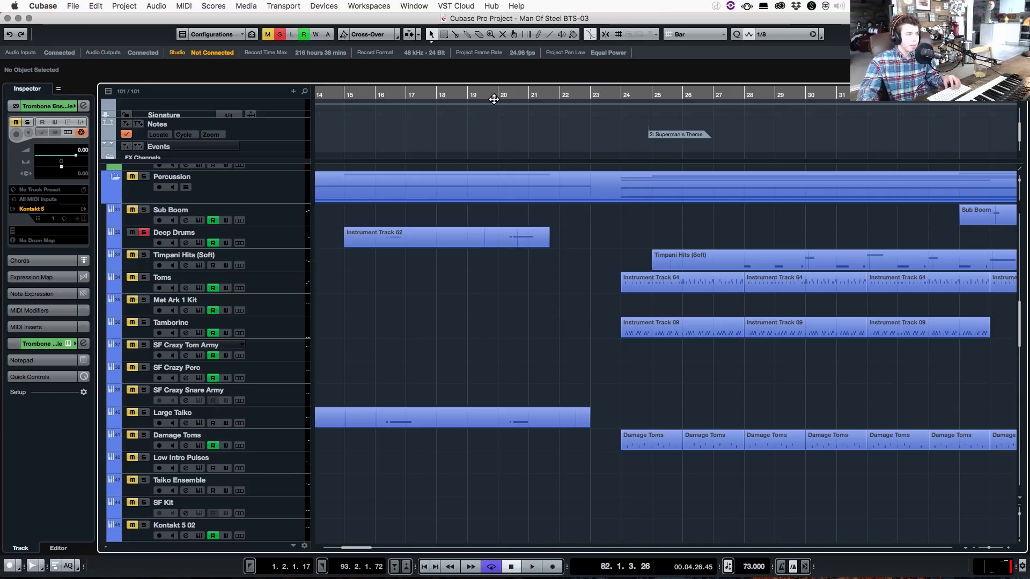
double_click(500, 95)
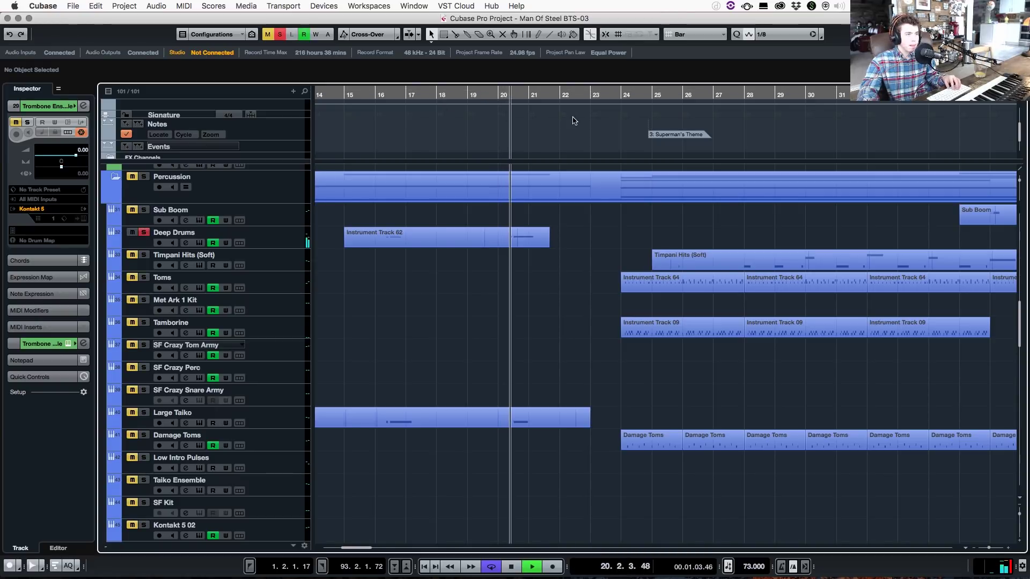
key("space")
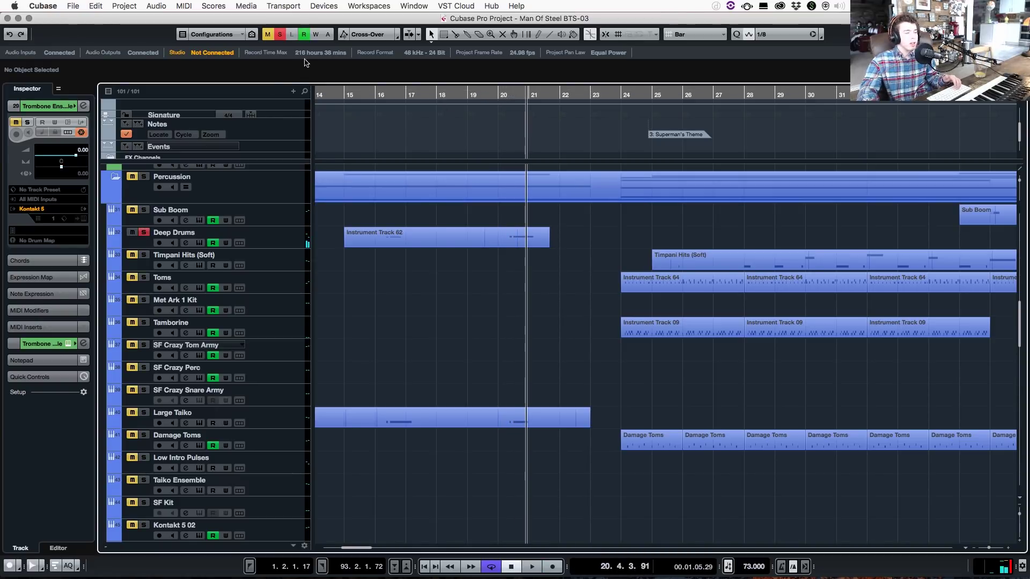
left_click(280, 35)
Step: Look through the synth and piano tracks, inspect the Kontakt Juno instrument on Instrument Track 100, and close it
scroll(524, 338, "down", 15)
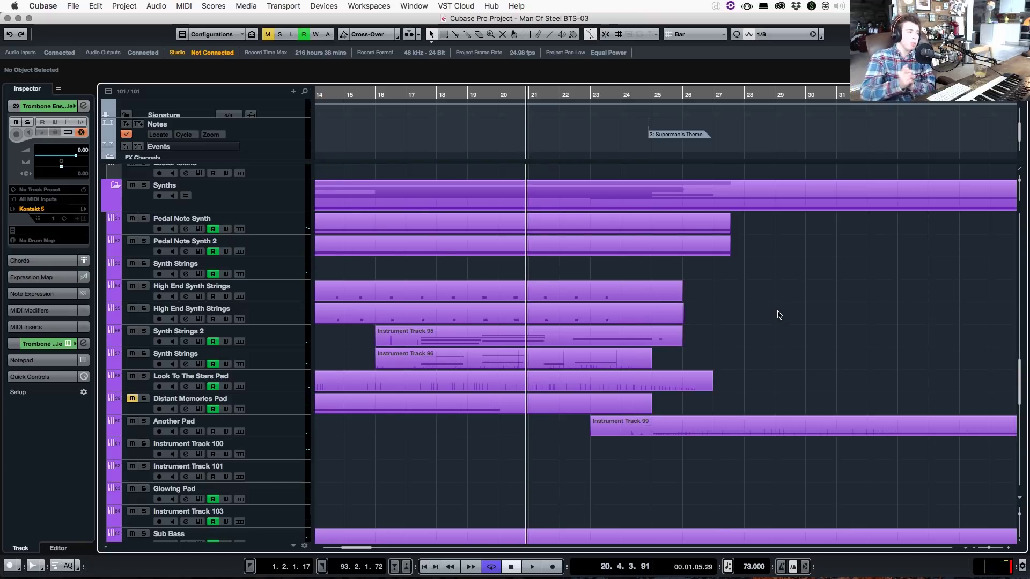
scroll(531, 404, "down", 8)
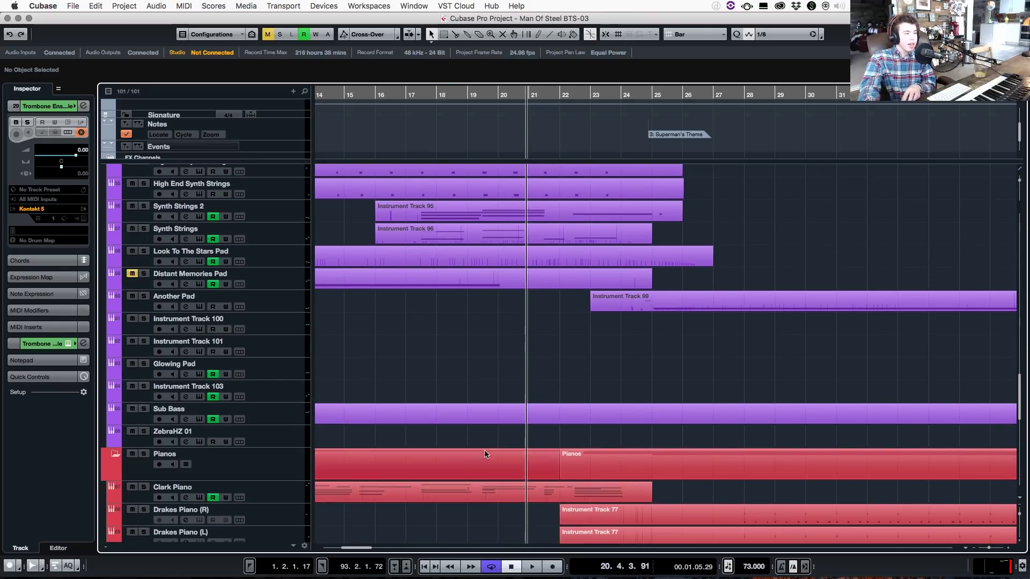
scroll(496, 436, "down", 4)
scroll(467, 462, "up", 9)
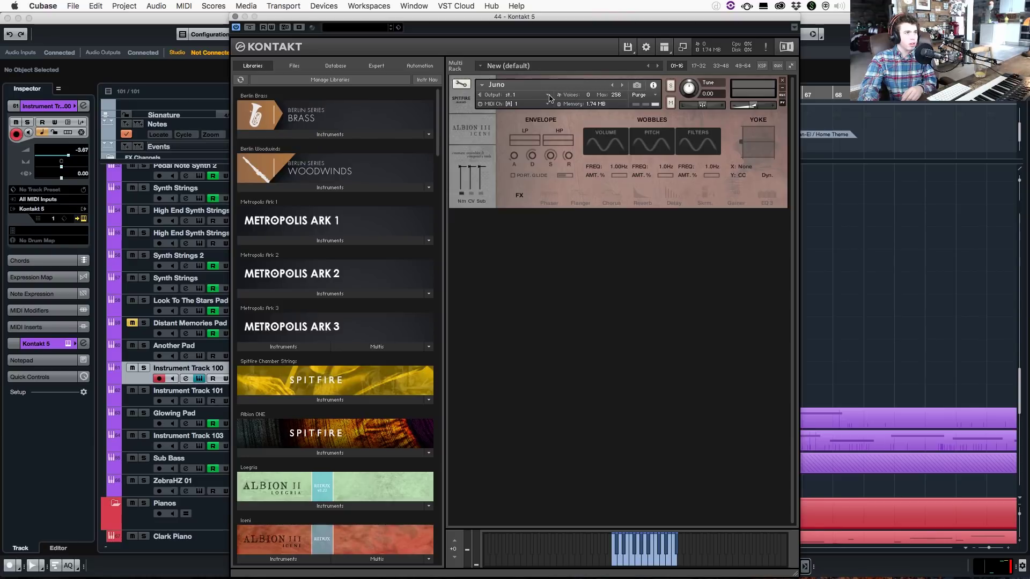
left_click(235, 18)
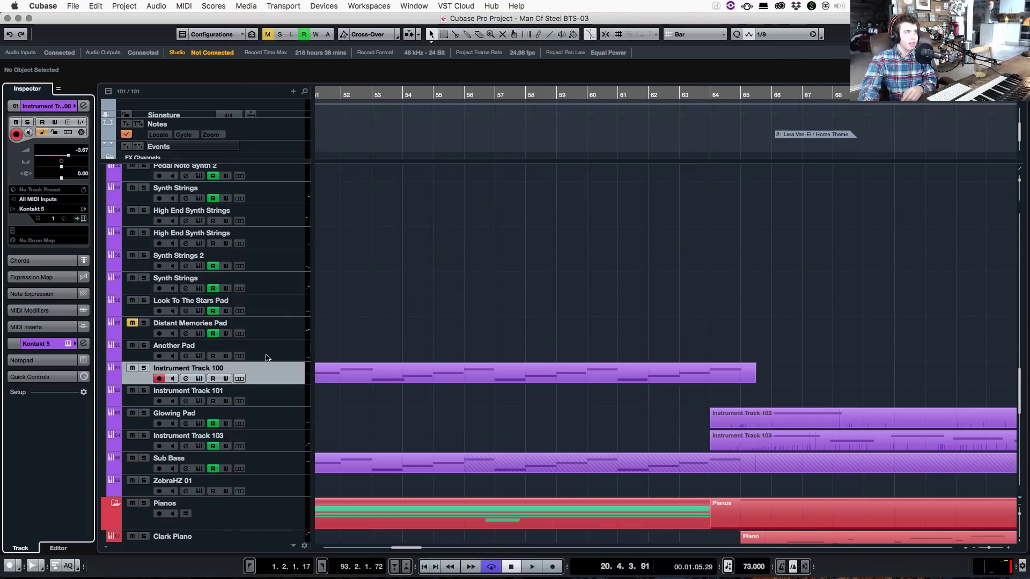
Step: Audition Instrument Track 100 by soloing it, playing from about bar 53, and clearing the solo
left_click(144, 368)
left_click(373, 100)
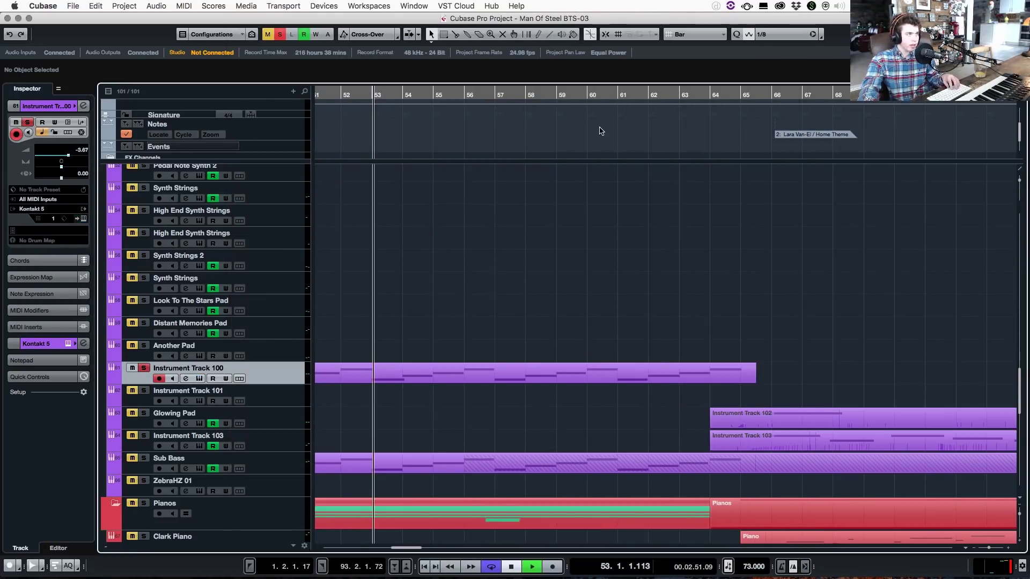
left_click(281, 35)
Step: Open the Omnisphere instrument on the Sub Bass track to inspect its patch
left_click(297, 462)
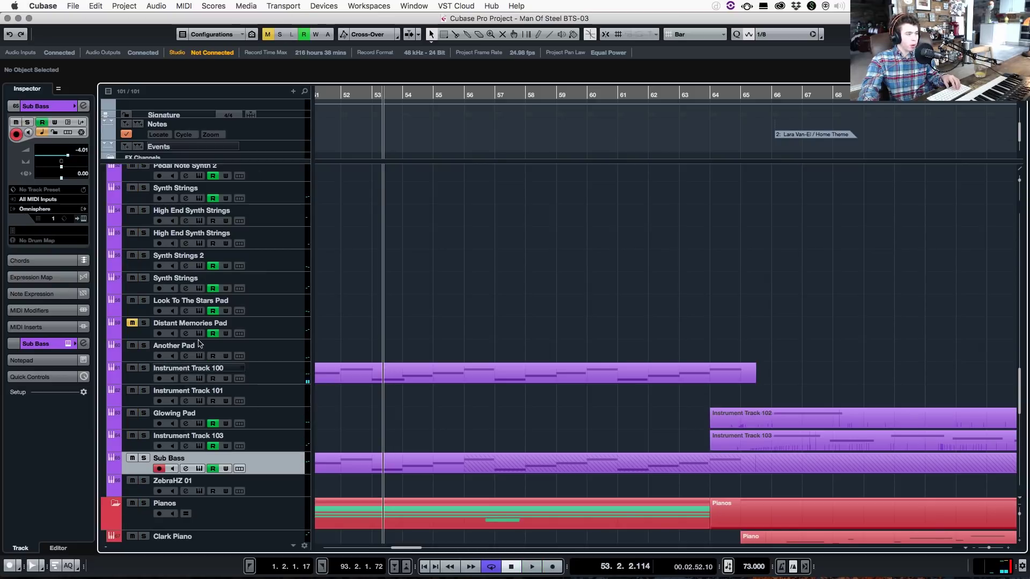
left_click(83, 219)
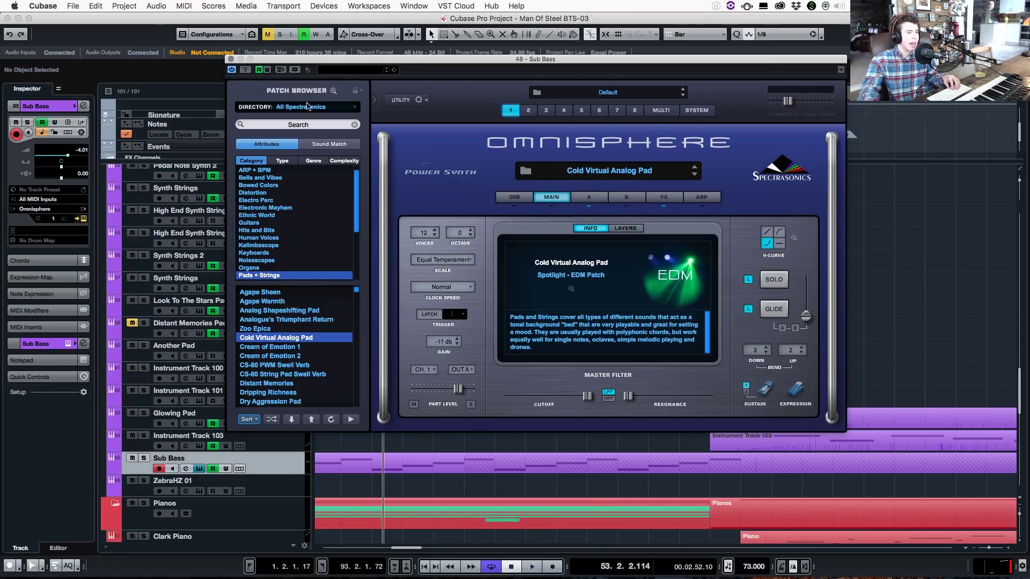
Step: Close the Sub Bass instrument window and open the Kontakt instrument on the Clark Piano track, moving its window fully into view
left_click(226, 60)
scroll(609, 440, "left", 5)
scroll(610, 440, "down", 5)
scroll(610, 440, "down", 1)
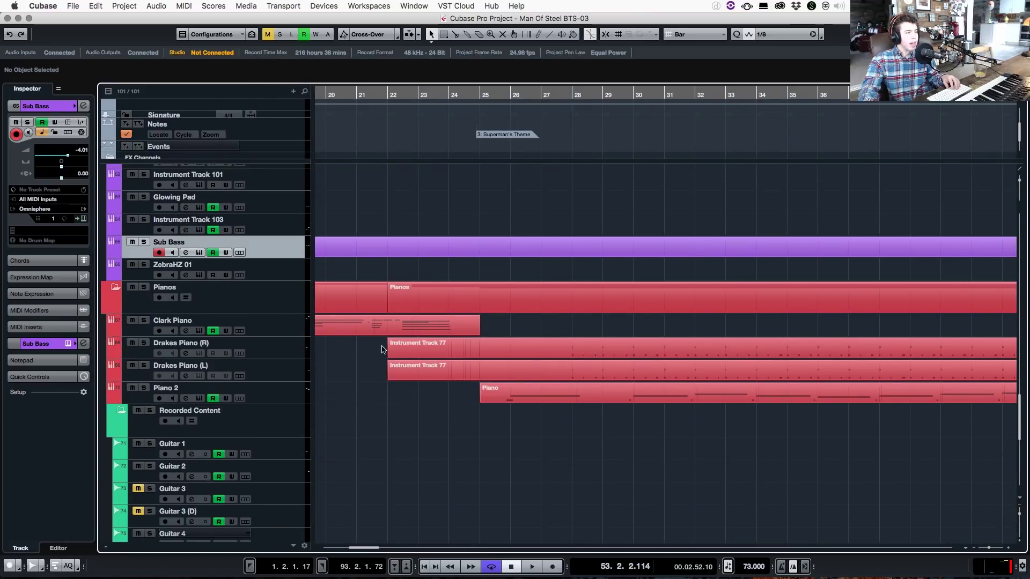
left_click(298, 323)
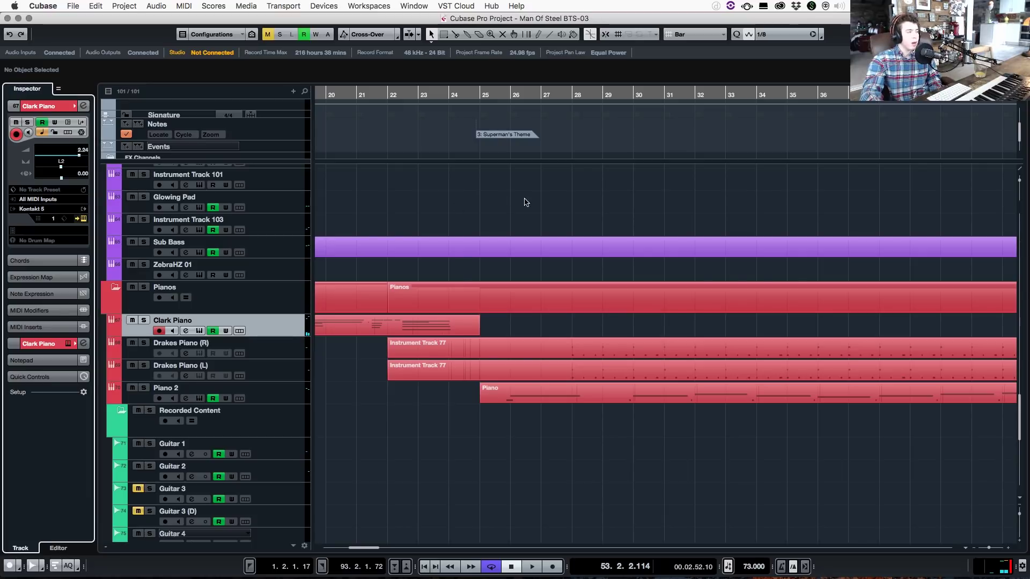
key("e")
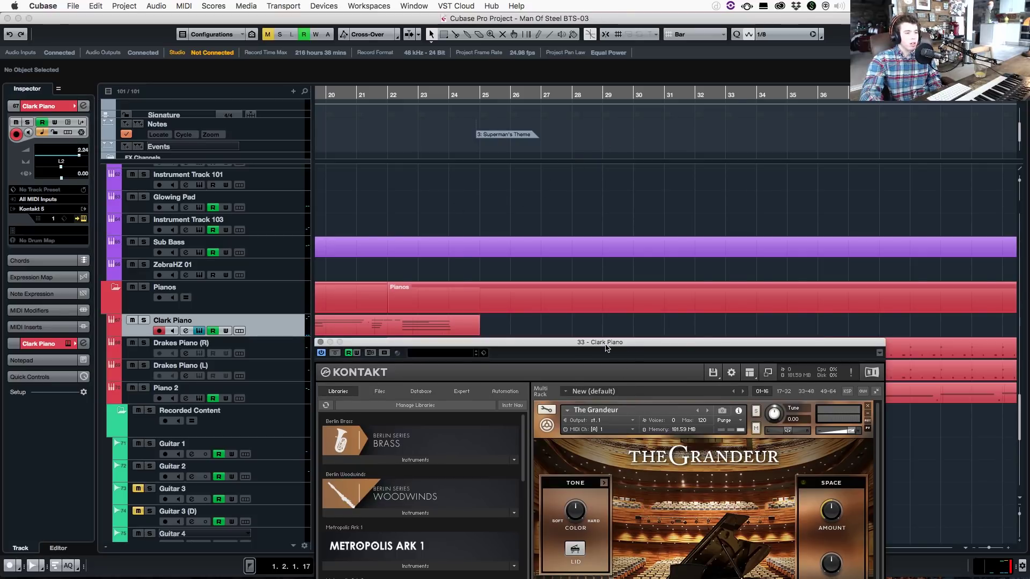
left_click_drag(606, 348, 558, 98)
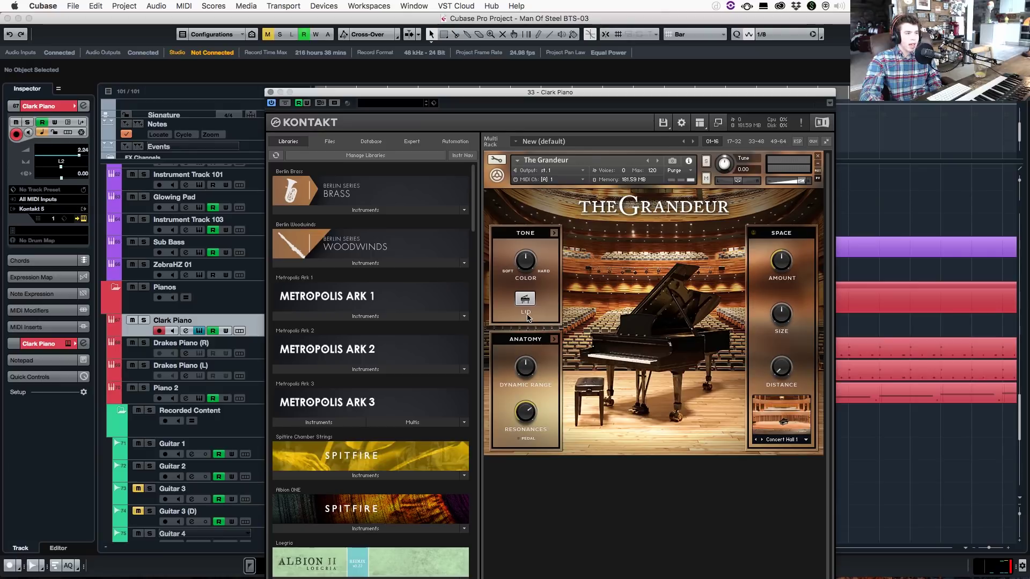
Step: Try out the Lid setting of The Grandeur piano by toggling it several times, and close the instrument
left_click(528, 304)
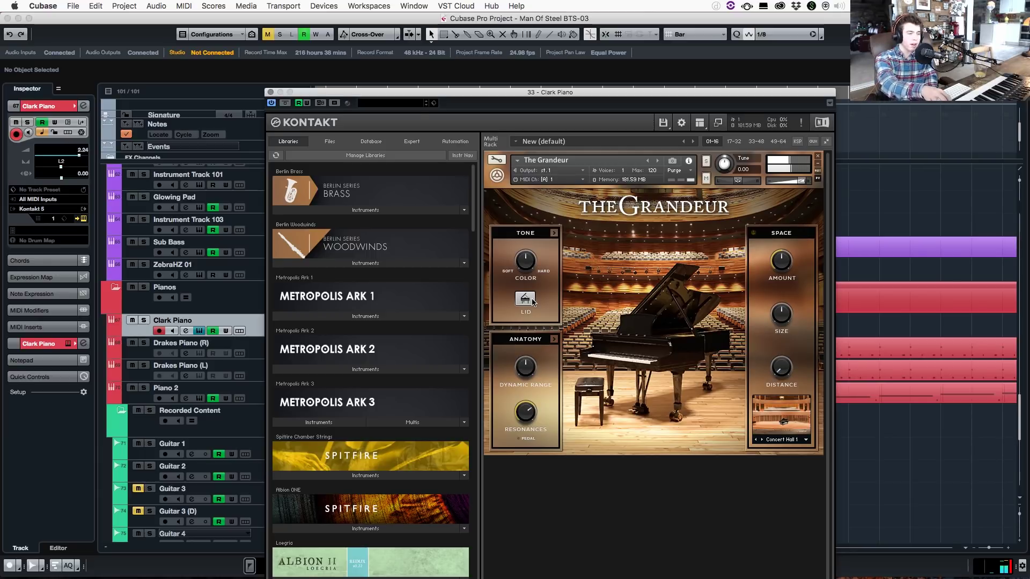
left_click(531, 302)
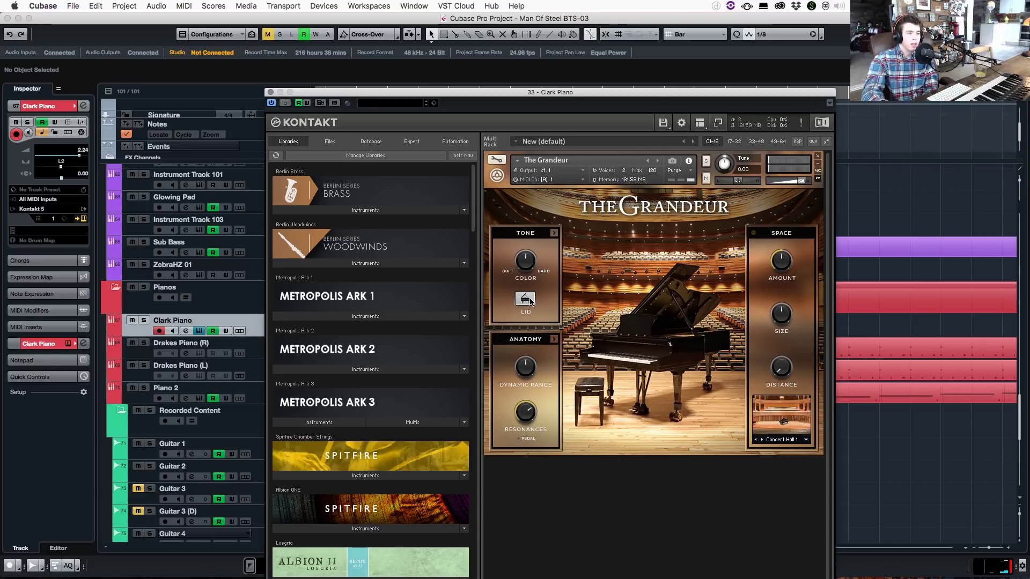
left_click(531, 302)
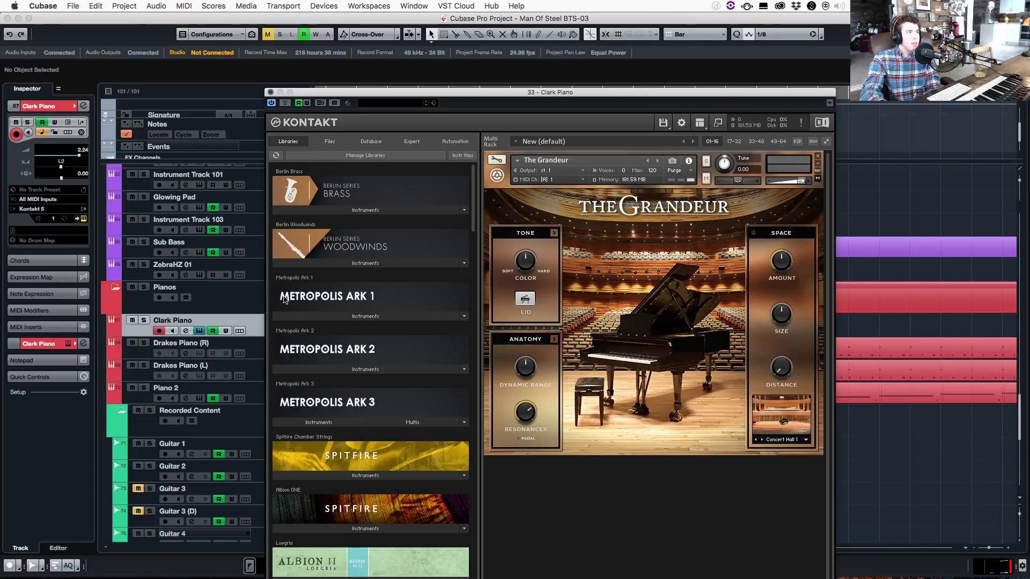
left_click(270, 93)
Step: Audition the Drakes Piano (R) and (L) tracks together by soloing both, playing from about bar 28, and clearing their solos
left_click(283, 362)
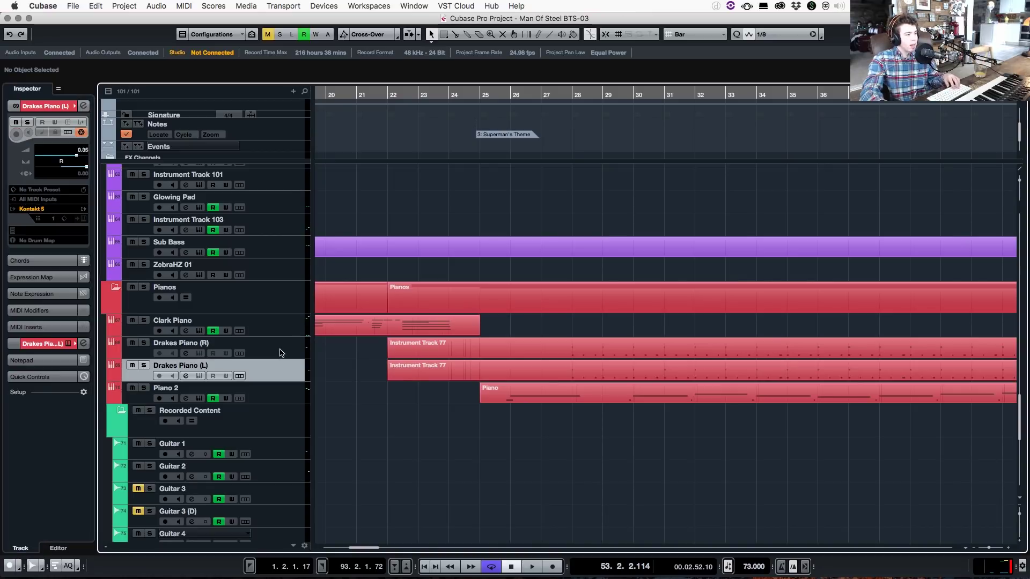
left_click(280, 351, "shift")
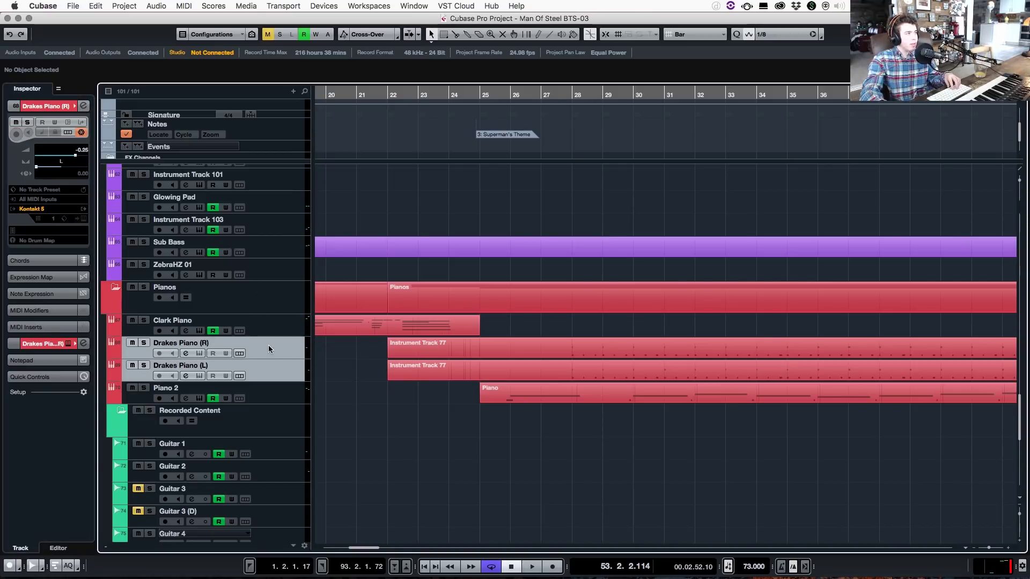
key("s")
left_click(569, 94)
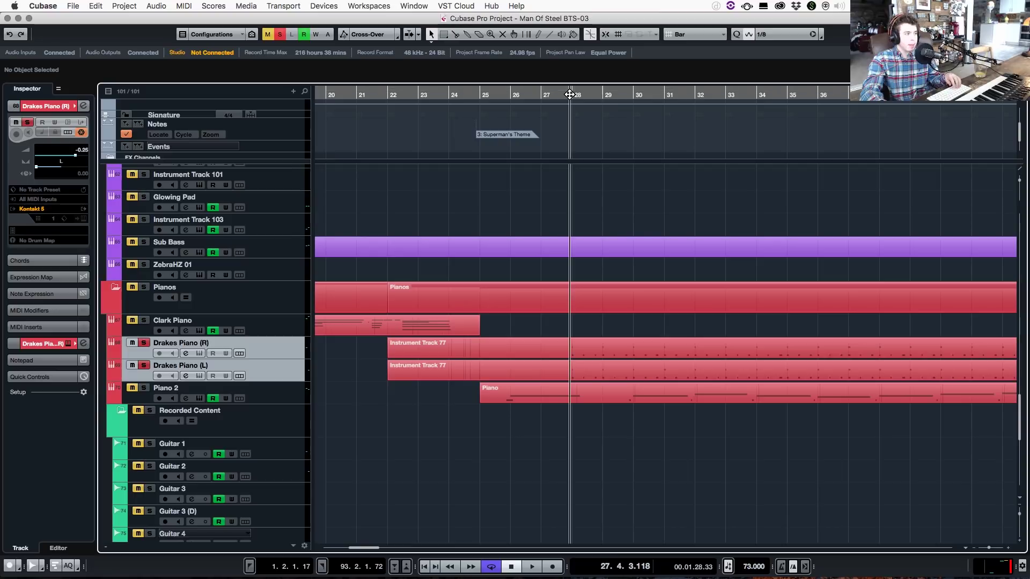
key("space")
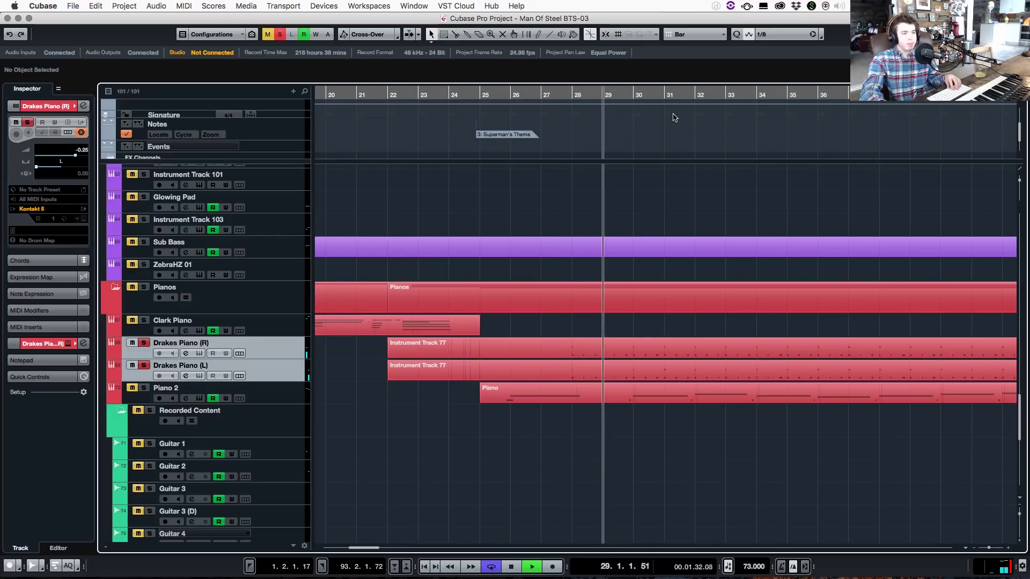
key("space")
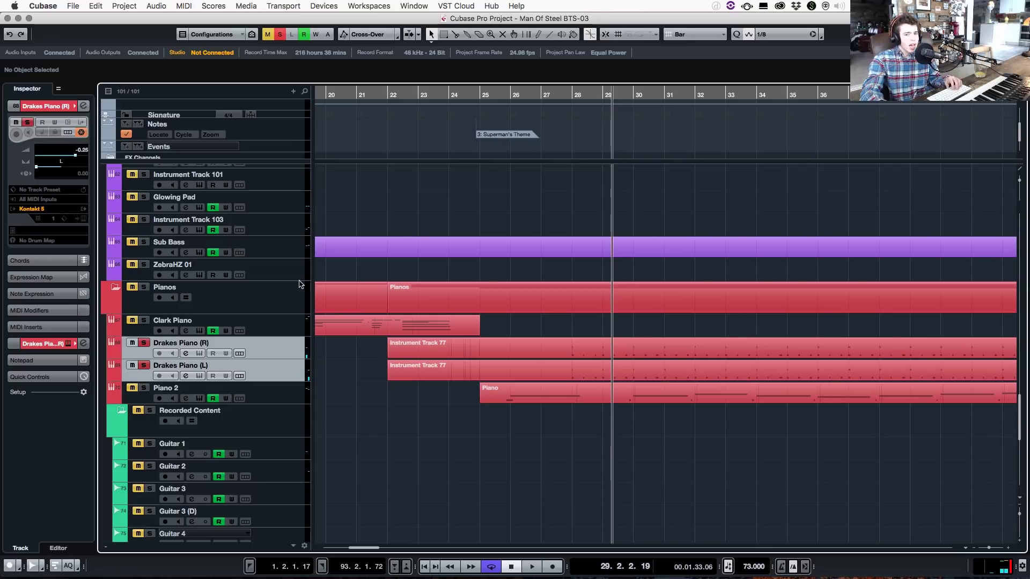
left_click(144, 365)
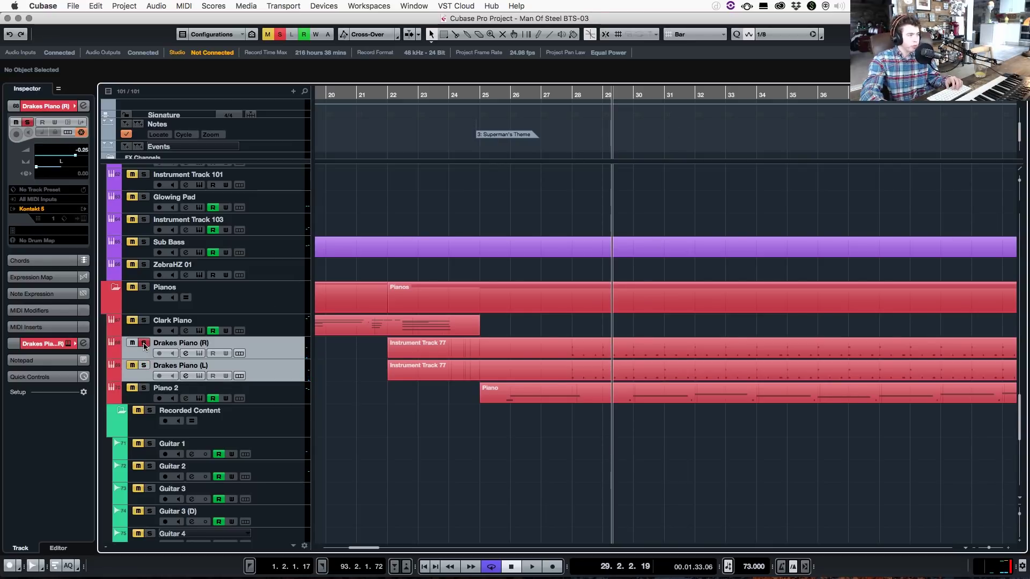
left_click(144, 346)
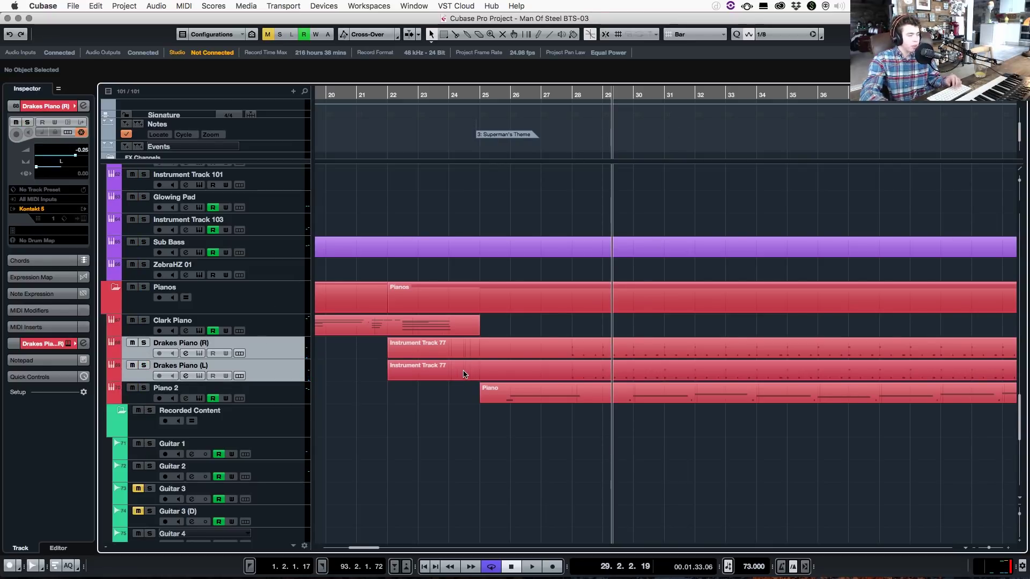
Step: Solo the Piano 2 track and play it from about bar 26 and again from about bar 30
scroll(474, 391, "down", 1)
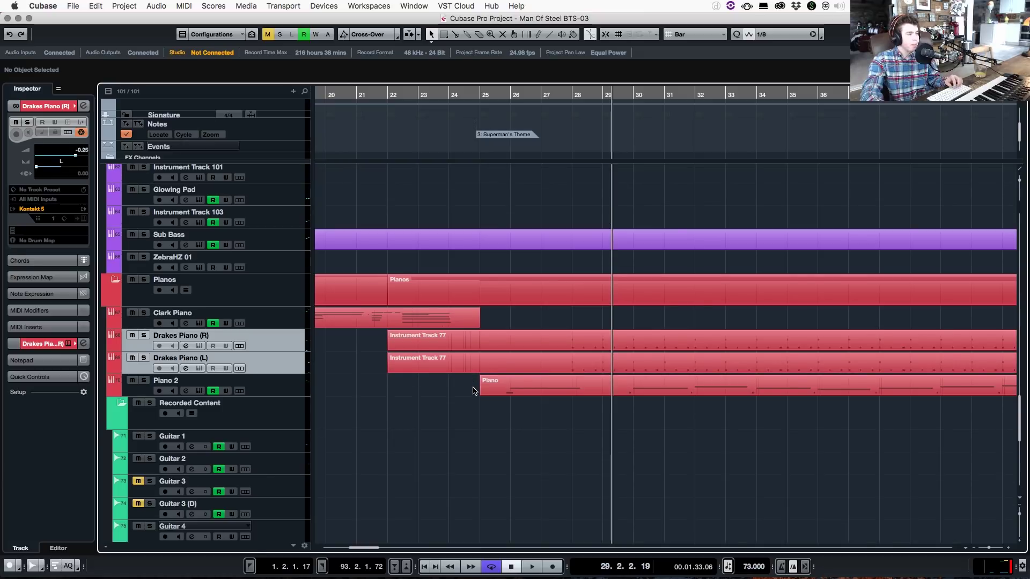
left_click(144, 380)
left_click(505, 95)
key("space")
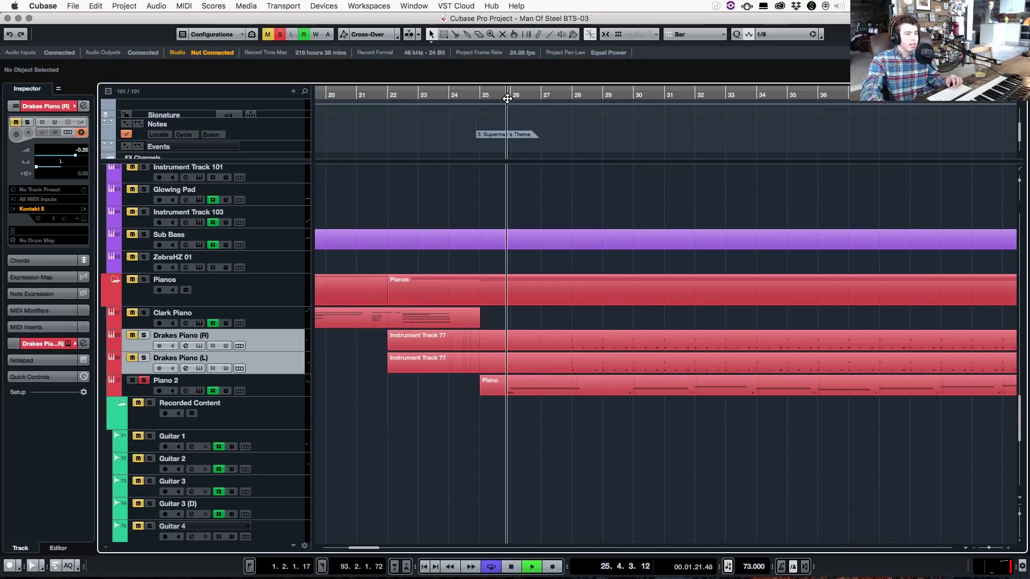
key("space")
left_click(630, 95)
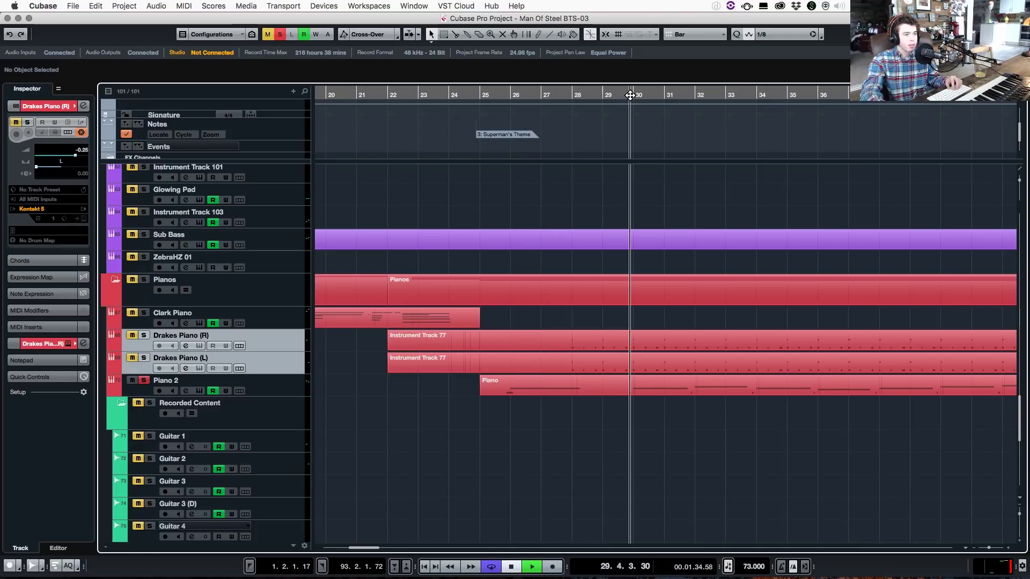
key("space")
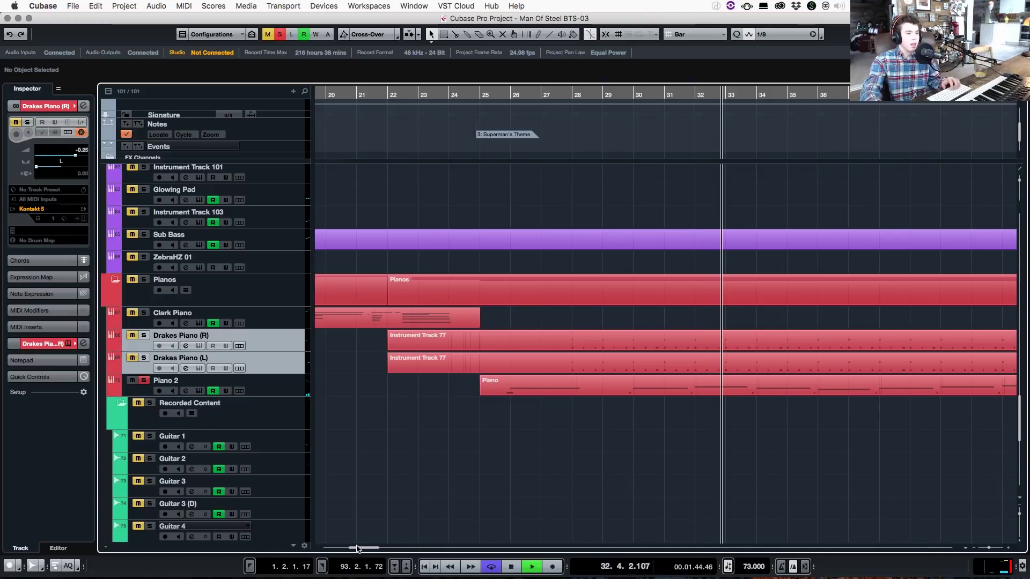
Step: Add Brass Low Long (Iceni), Solo Horn and Trombone Ensemble to the solo alongside Piano 2 during playback
scroll(452, 502, "up", 15)
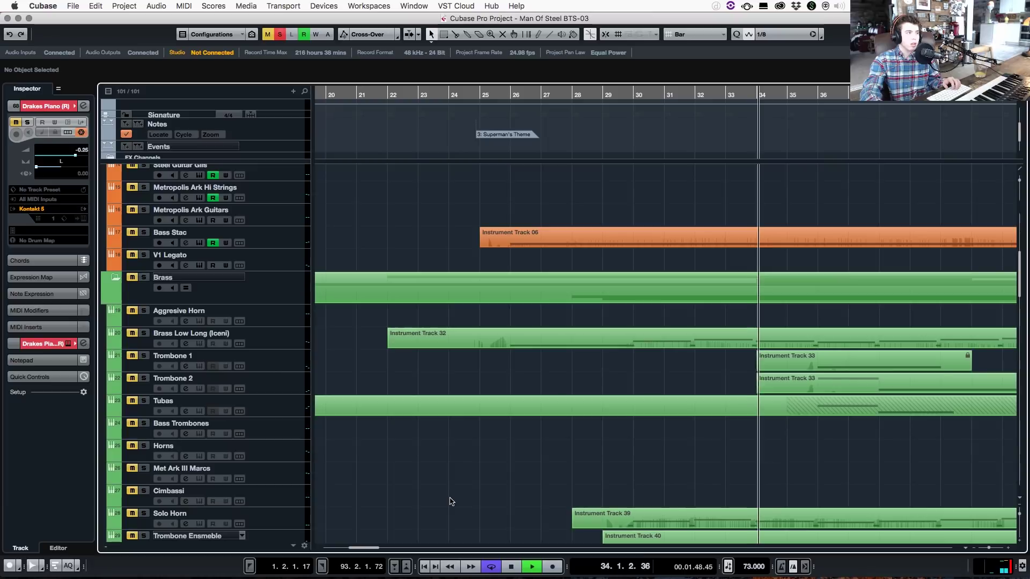
scroll(451, 502, "down", 10)
scroll(451, 501, "up", 8)
scroll(450, 501, "up", 8)
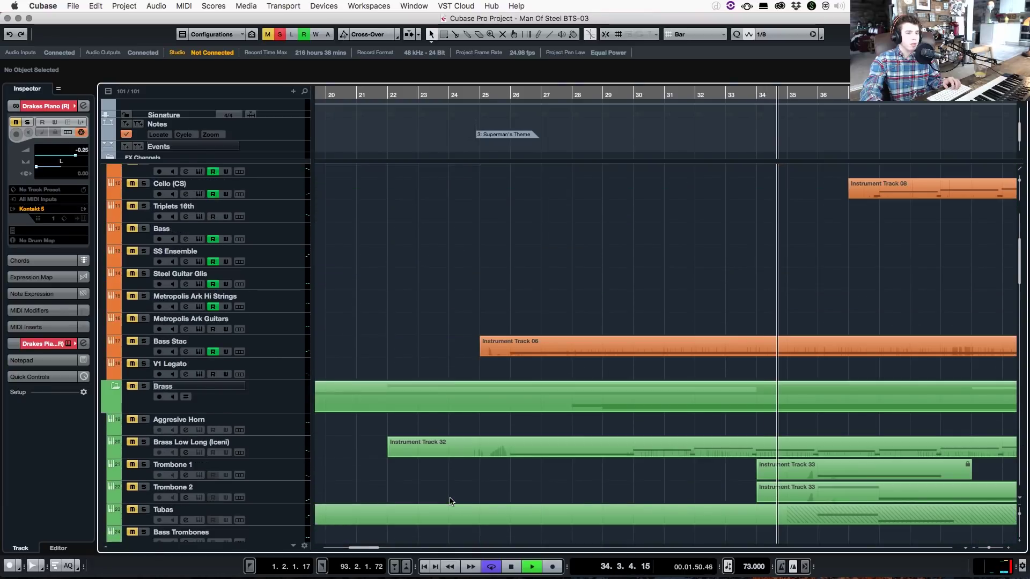
scroll(449, 501, "down", 3)
left_click(143, 376)
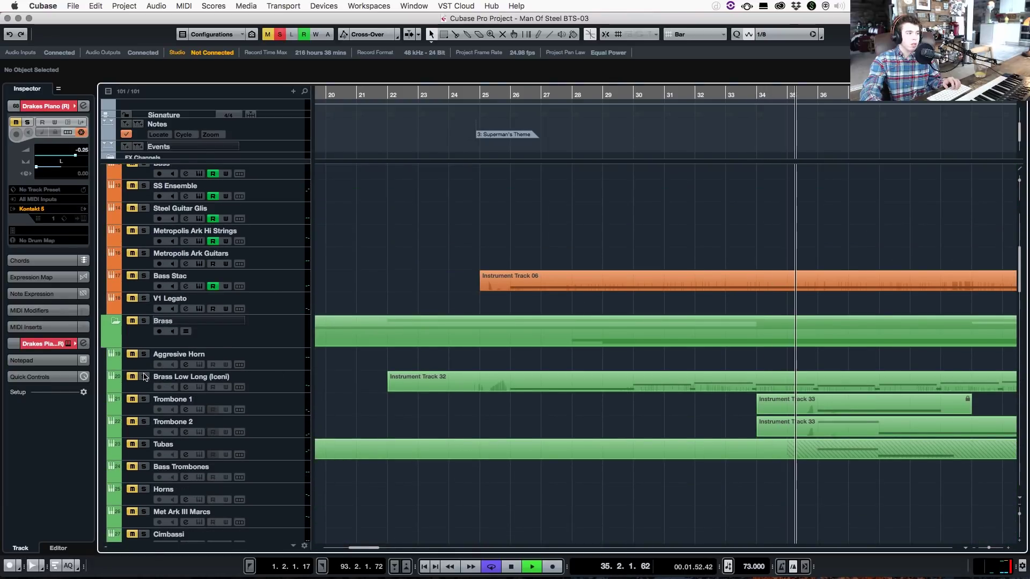
scroll(814, 463, "down", 3)
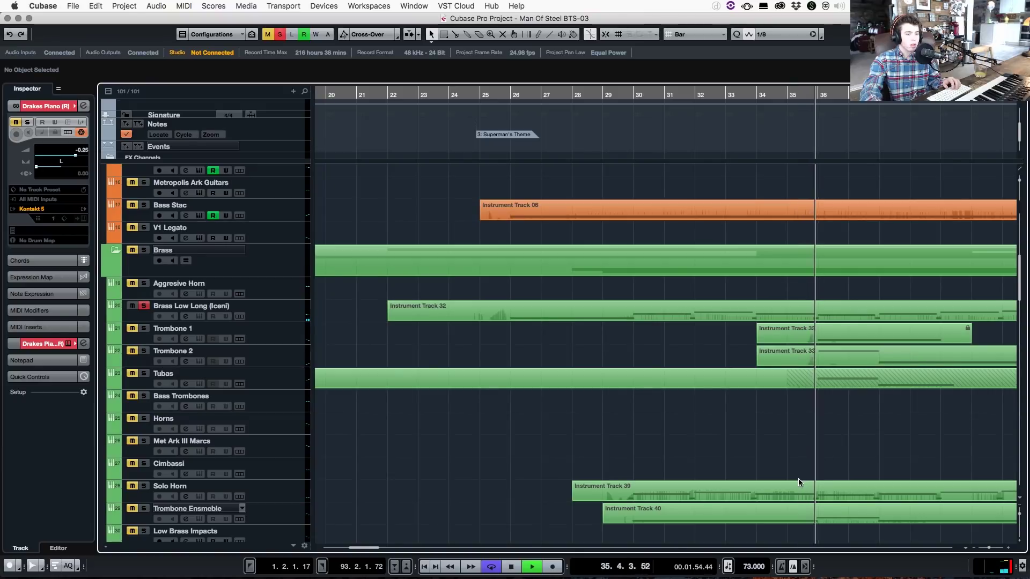
scroll(800, 485, "down", 3)
left_click(143, 427)
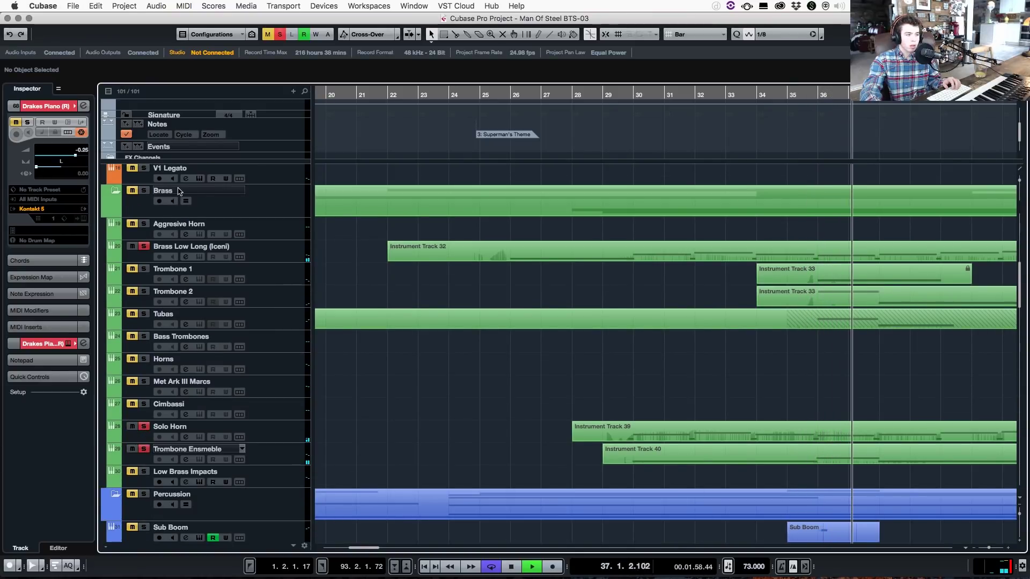
Step: Solo the whole Brass folder to hear it in context, stop playback, and clear all solos
left_click(144, 191)
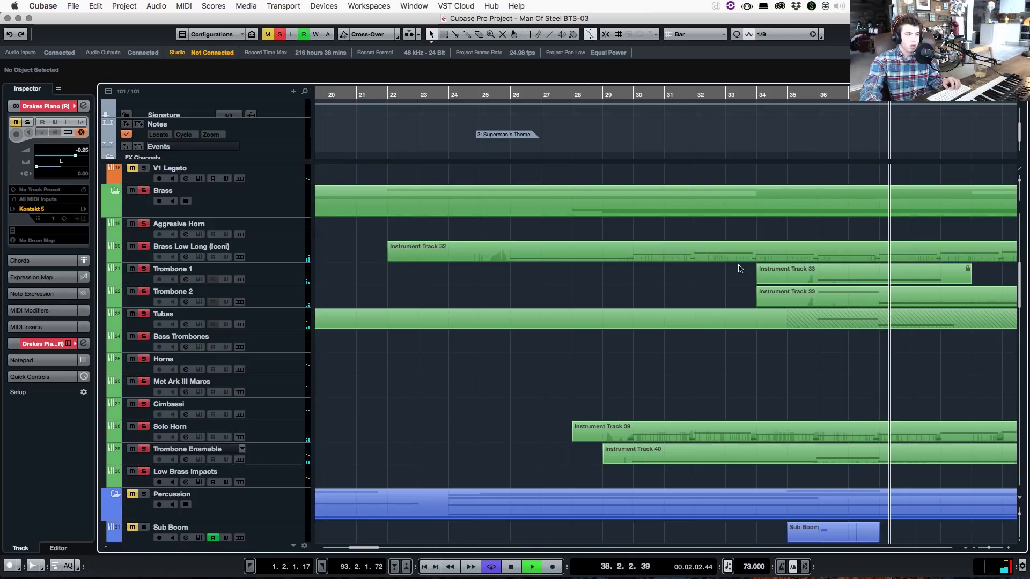
key("space")
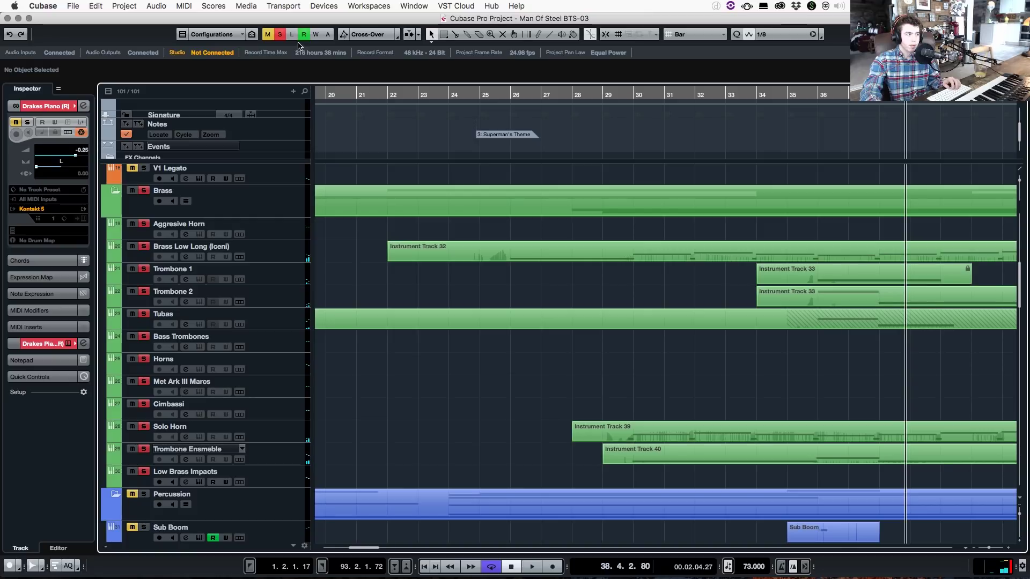
left_click(280, 35)
left_click(293, 279)
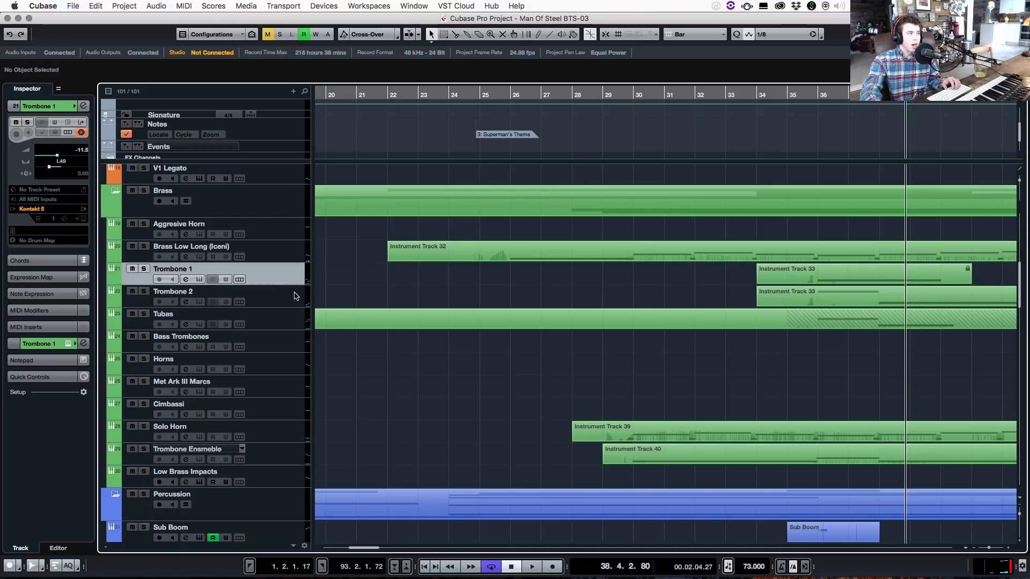
left_click(291, 302, "shift")
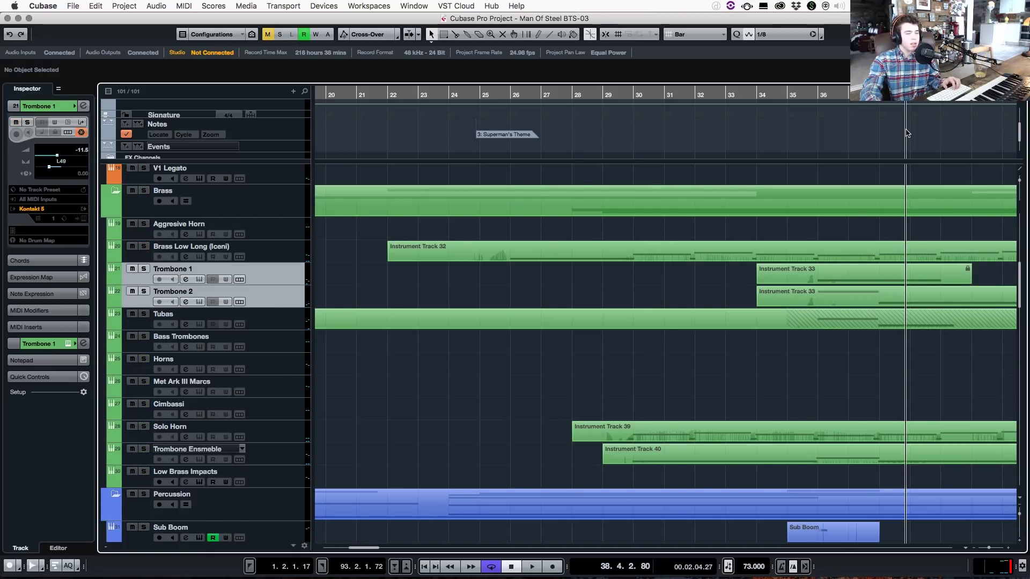
key("s")
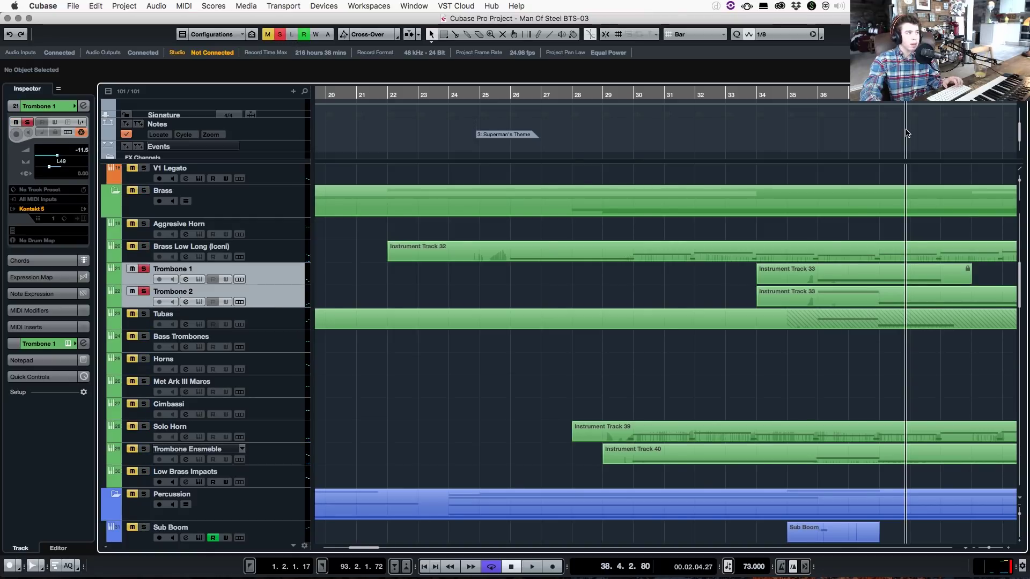
key("s")
Step: Solo the Trombone 1 track alone and play a short passage from about bar 36
left_click(815, 93)
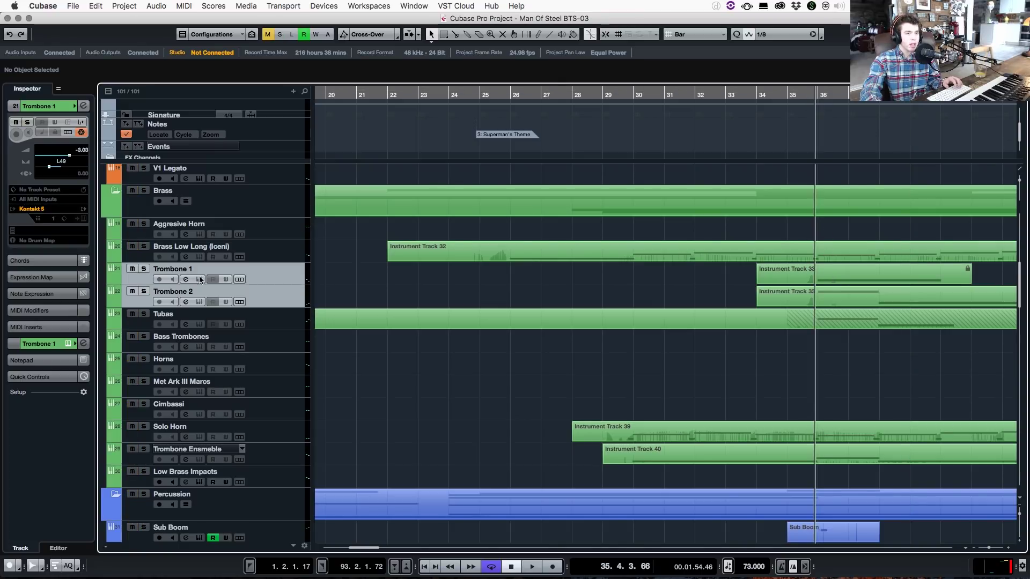
left_click(301, 277)
key("s")
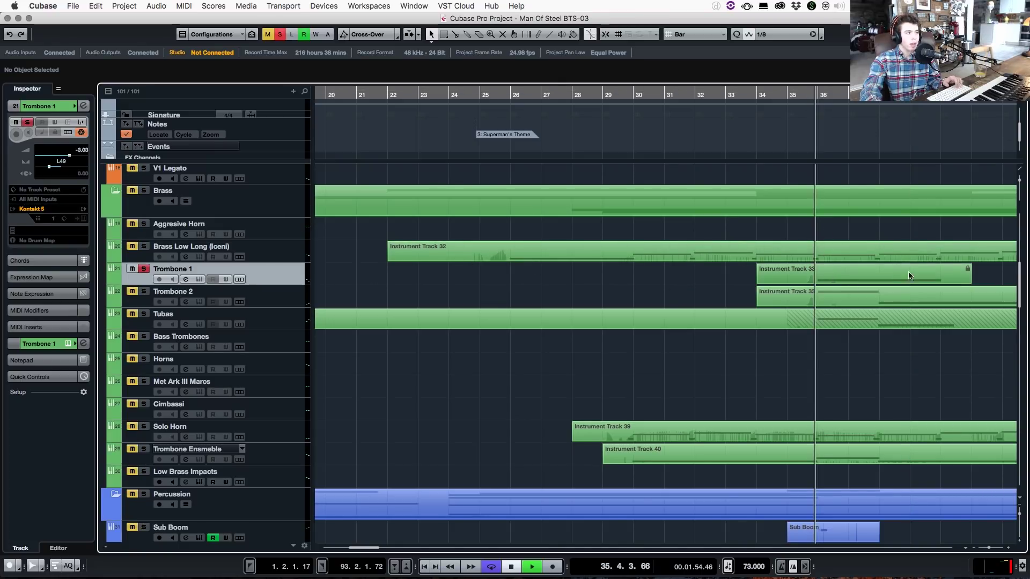
key("space")
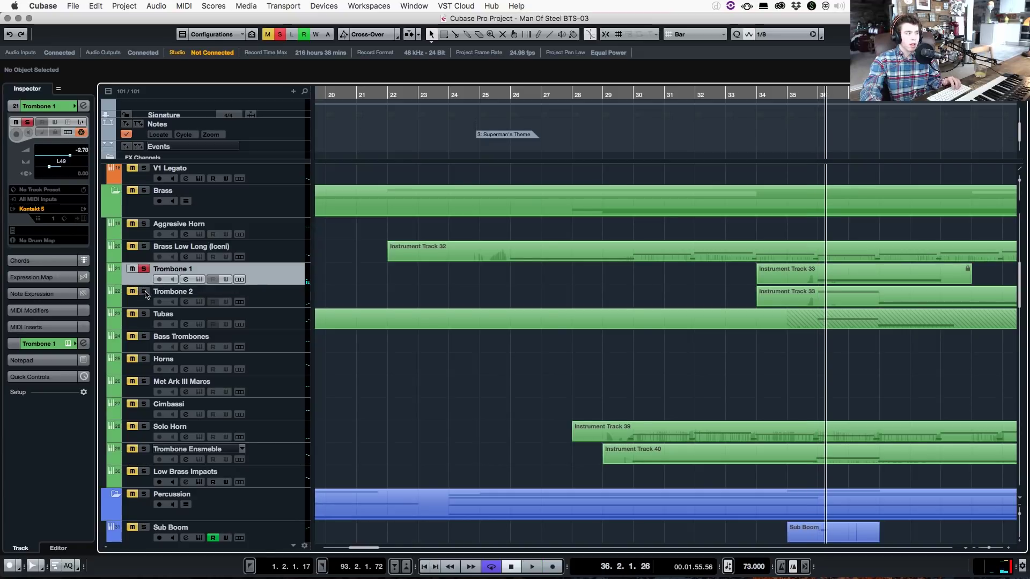
Step: Add Trombone 2 to the solo and play both trombones from about bar 36
left_click(144, 292)
key("space")
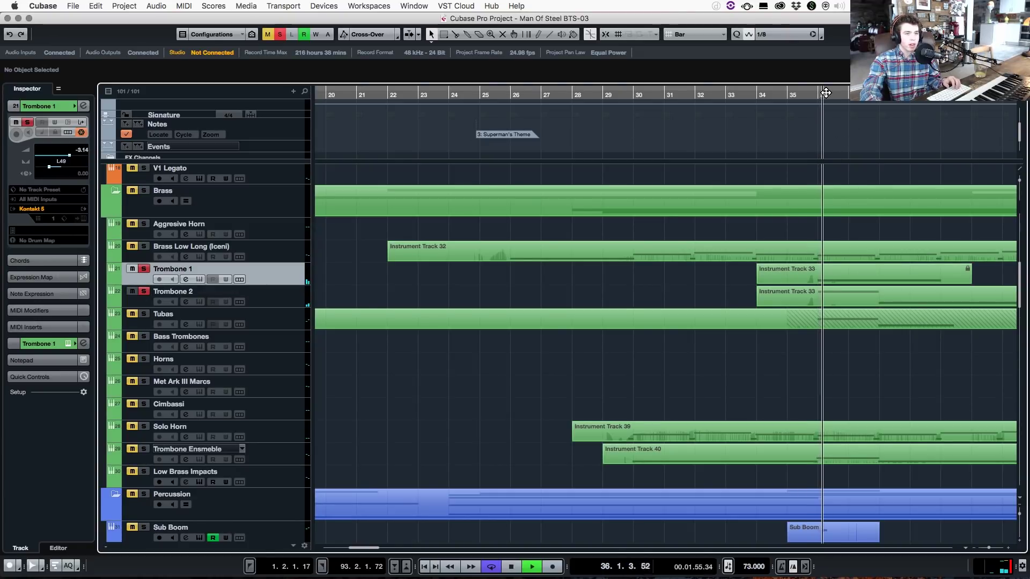
key("space")
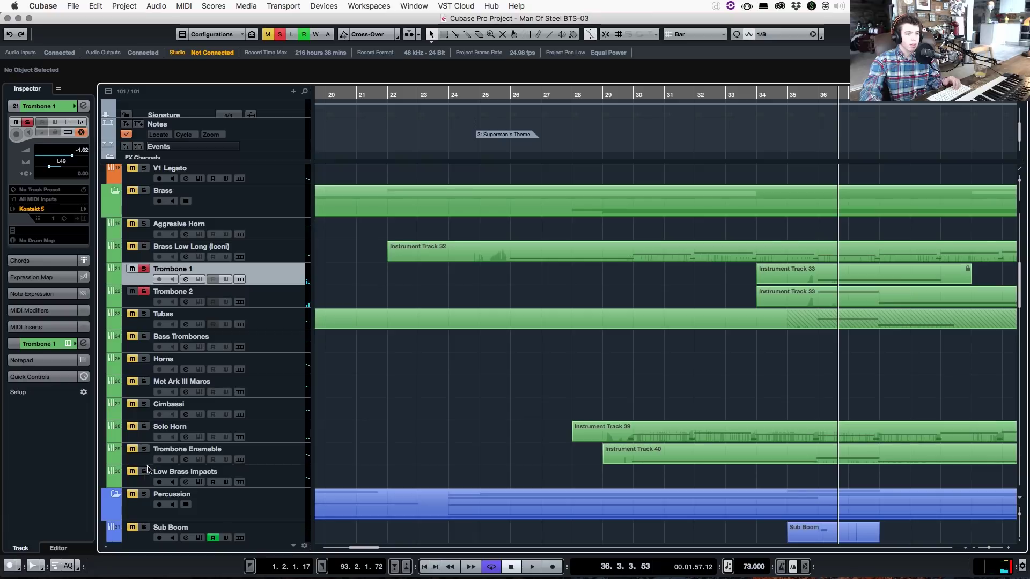
Step: Add the Trombone Ensemble track to the solo and play it with both trombones from about bar 36
left_click(144, 449)
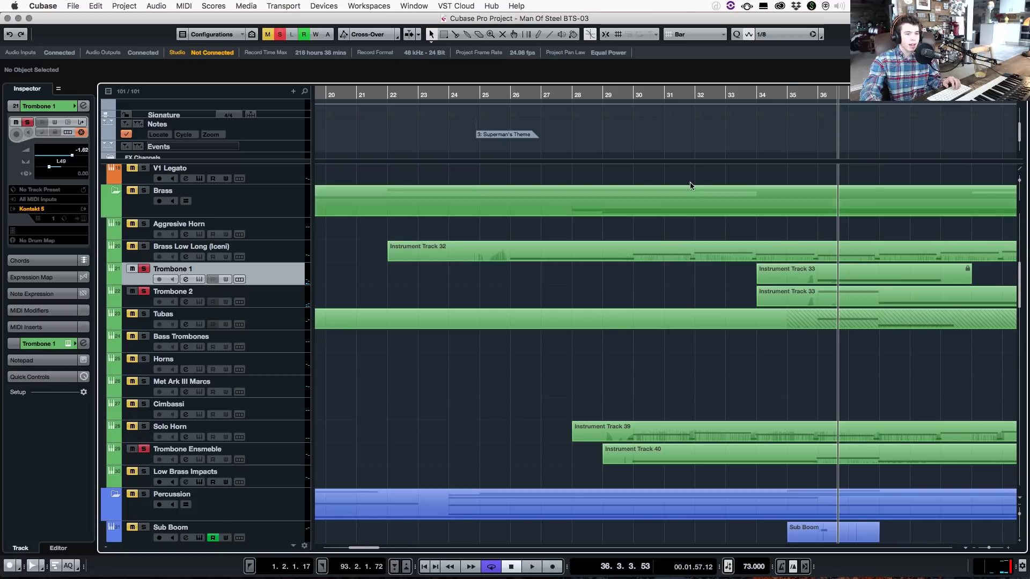
left_click(811, 95)
key("space")
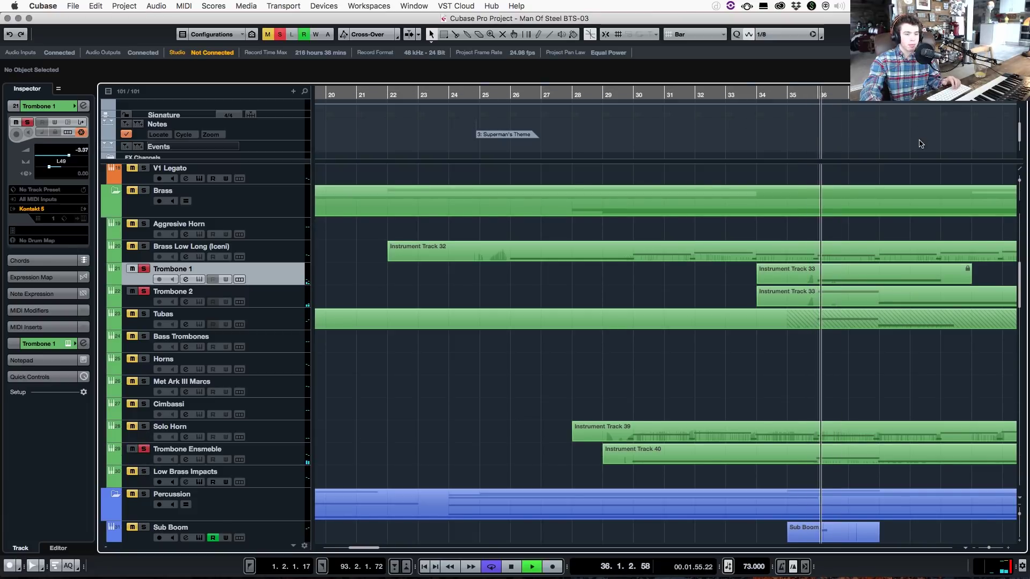
Step: Stop playback, clear the trombone solos, and move the playhead to about bar 44, where the Male Choir part plays
key("space")
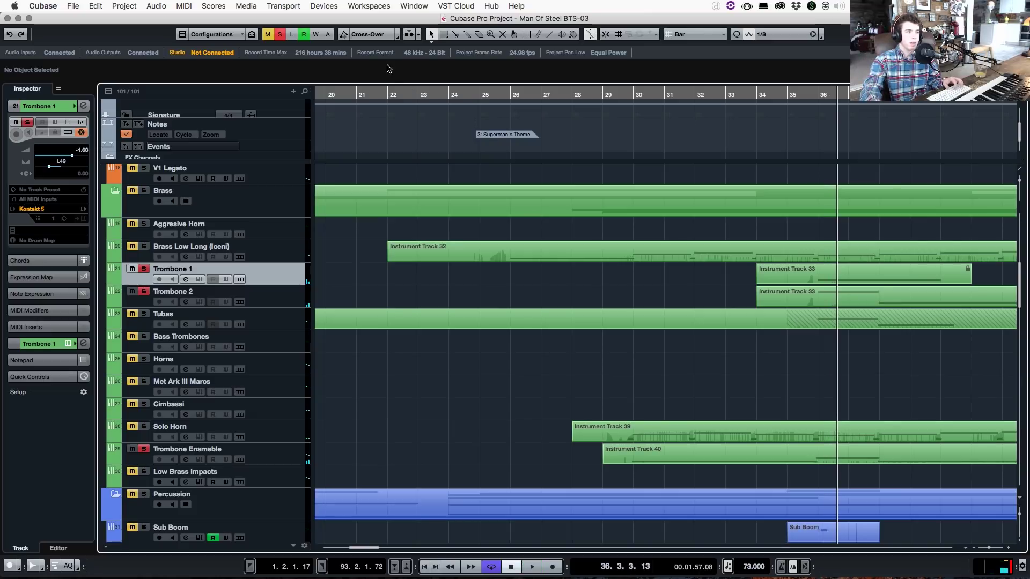
left_click(280, 35)
scroll(1003, 502, "down", 15)
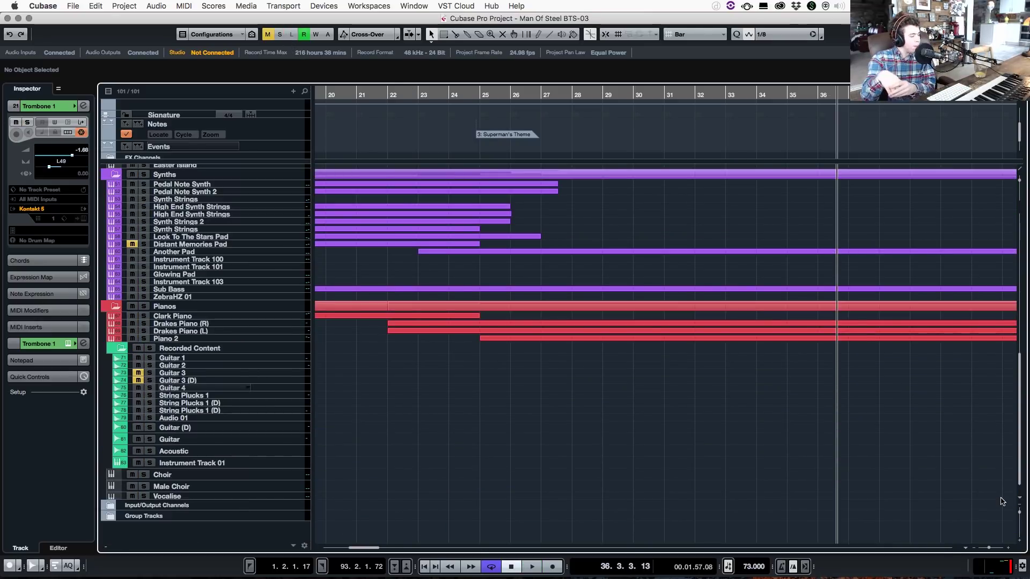
left_click_drag(369, 548, 398, 542)
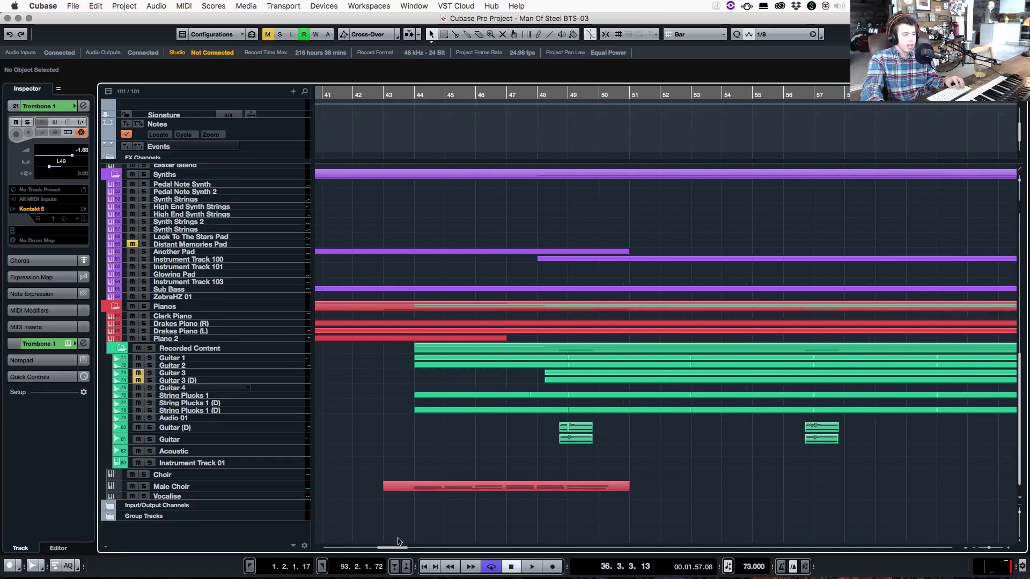
left_click(415, 93)
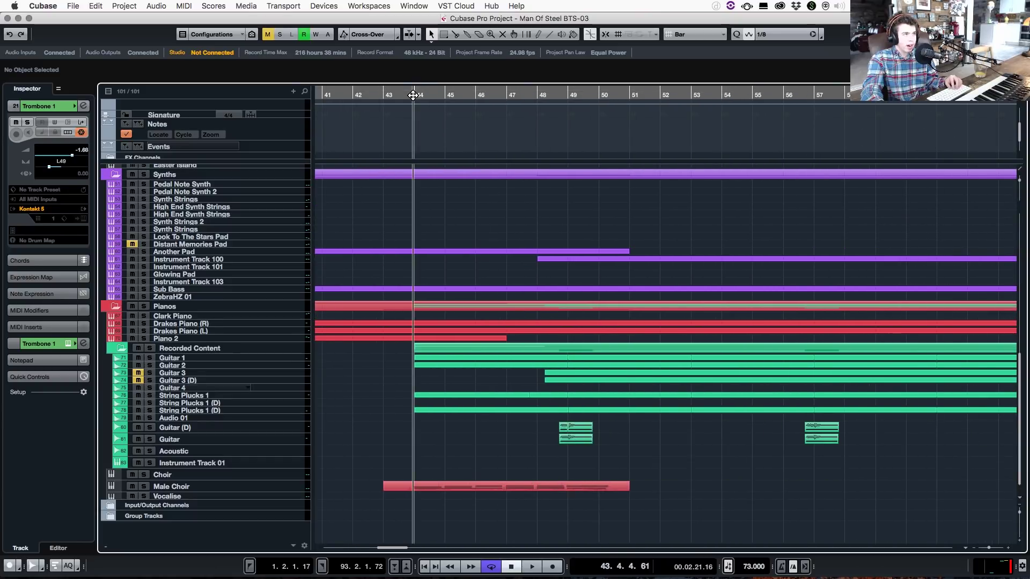
Step: Solo the Male Choir track, play it from about bar 44 to bar 47, and clear the solo
left_click(144, 475)
left_click(144, 475)
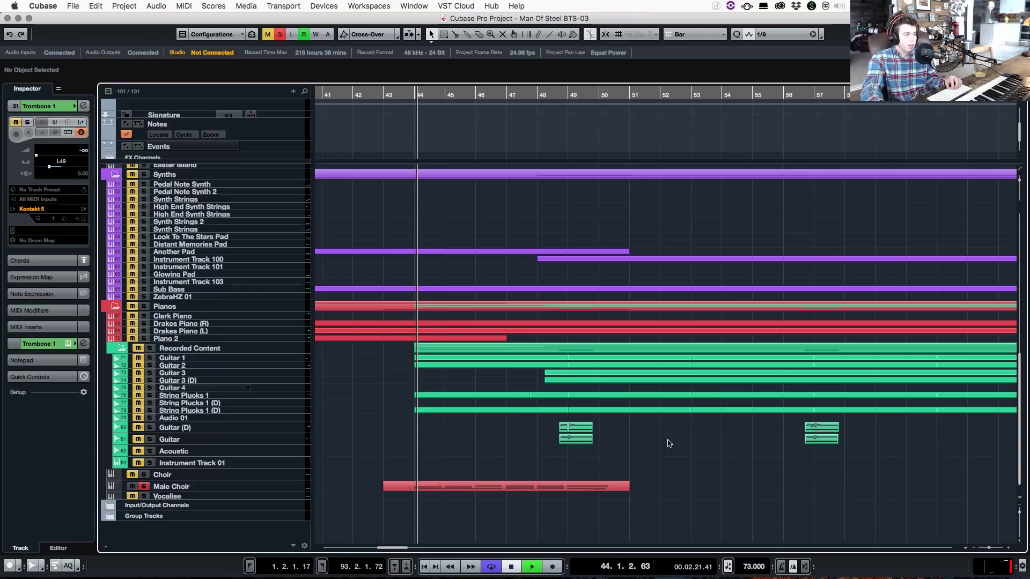
key("space")
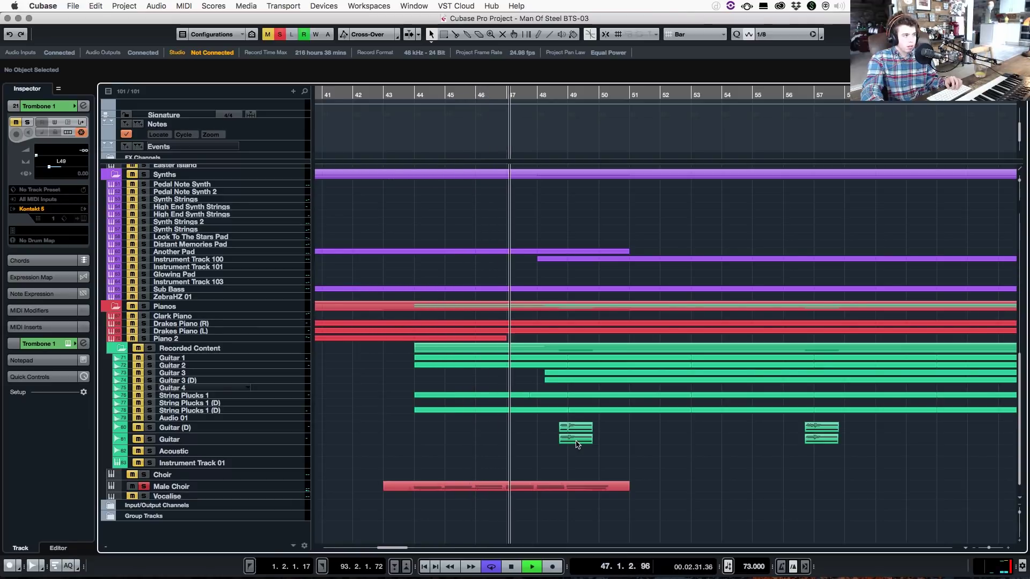
key("space")
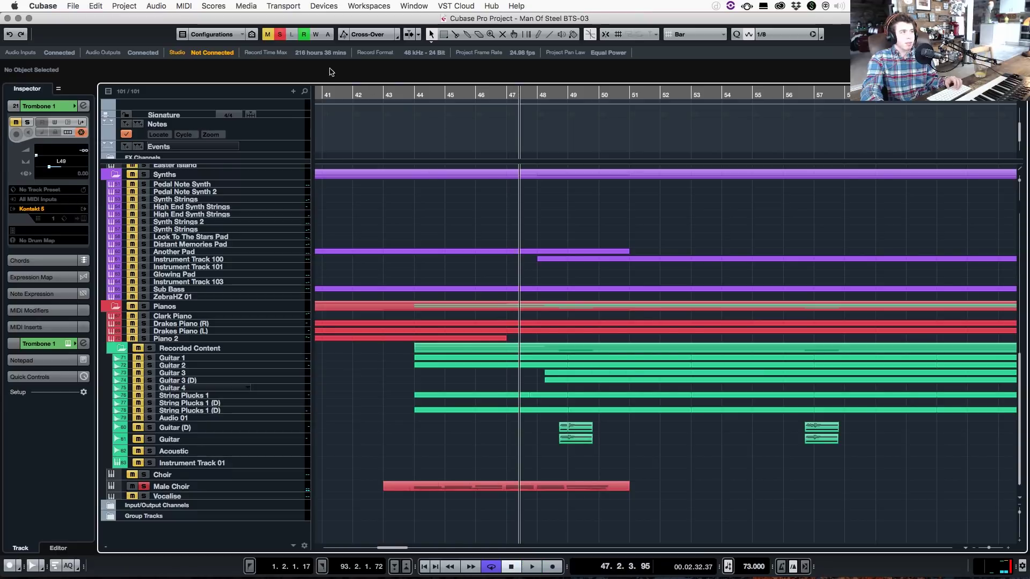
left_click(276, 34)
Step: Solo the Vocalise track, play it from about bar 66 to bar 69 with taller track lanes, and clear the solo
left_click_drag(400, 548, 433, 549)
left_click(144, 497)
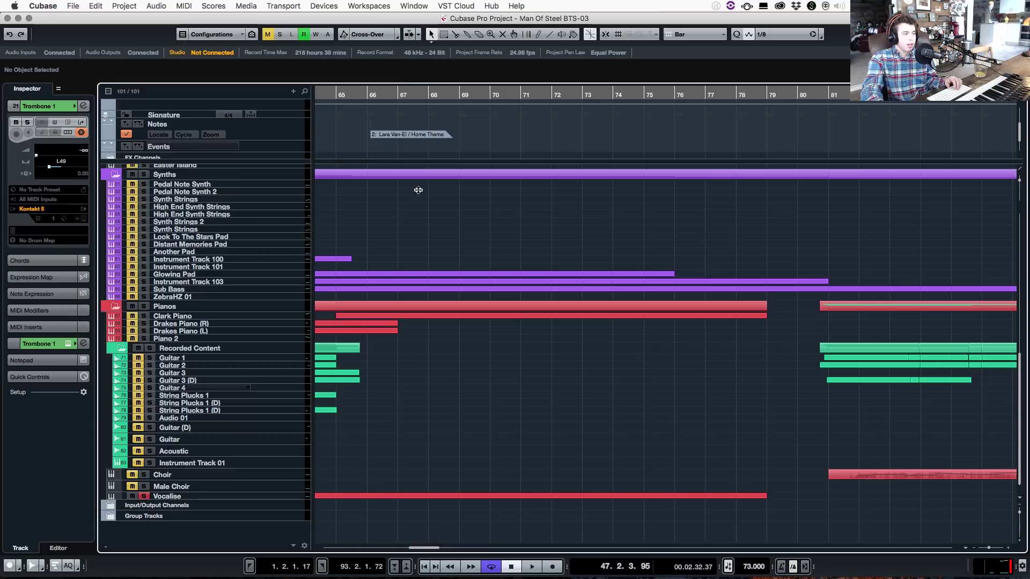
left_click(383, 94)
key("space")
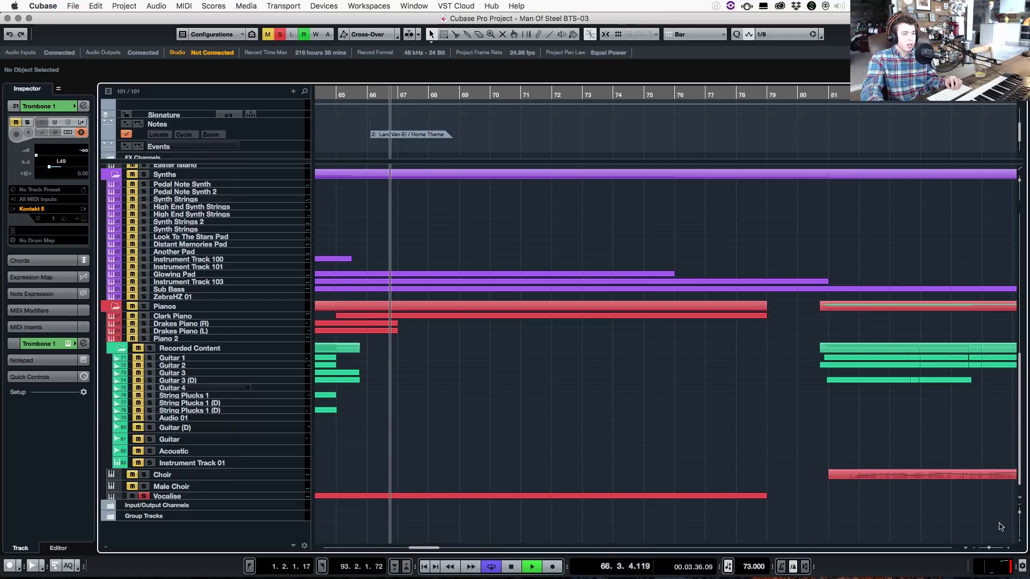
left_click_drag(1019, 512, 1021, 507)
scroll(494, 466, "down", 5)
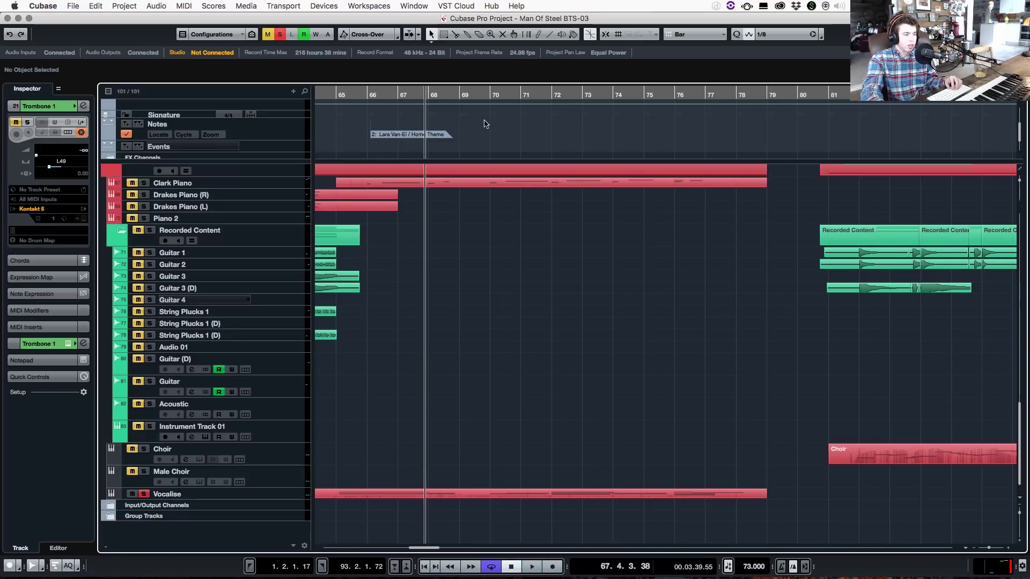
key("space")
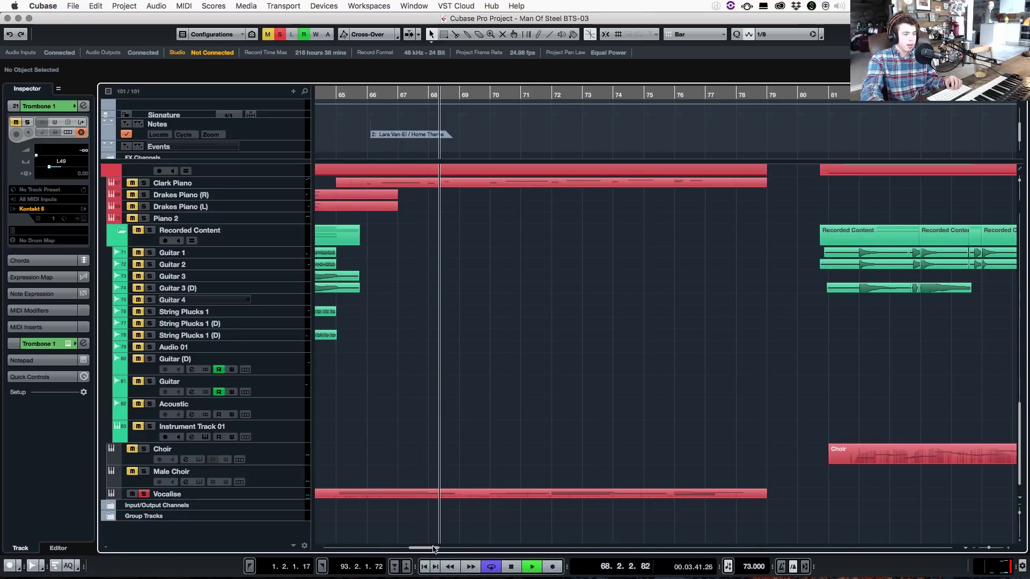
left_click_drag(434, 548, 440, 551)
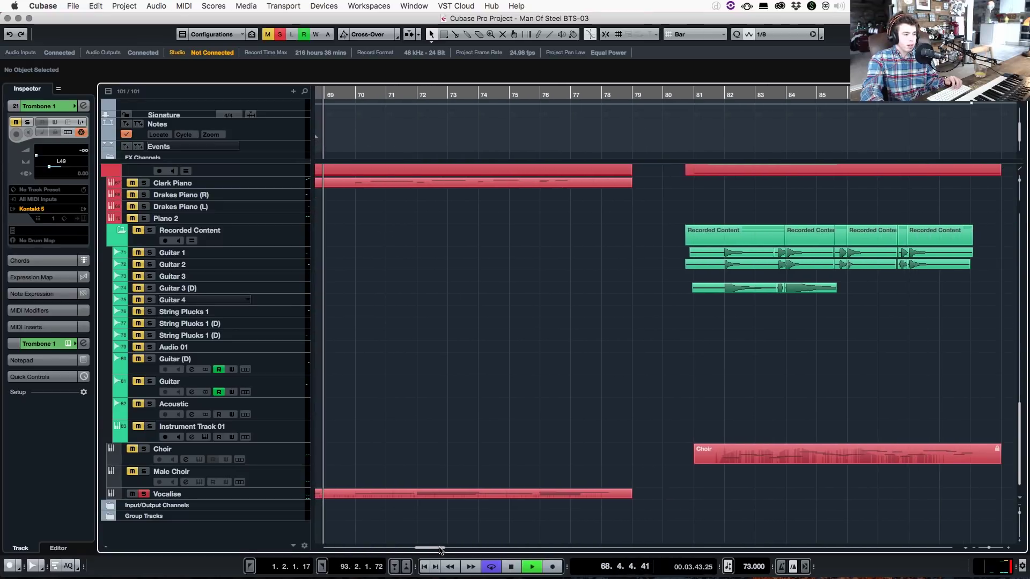
key("space")
key("alt+s")
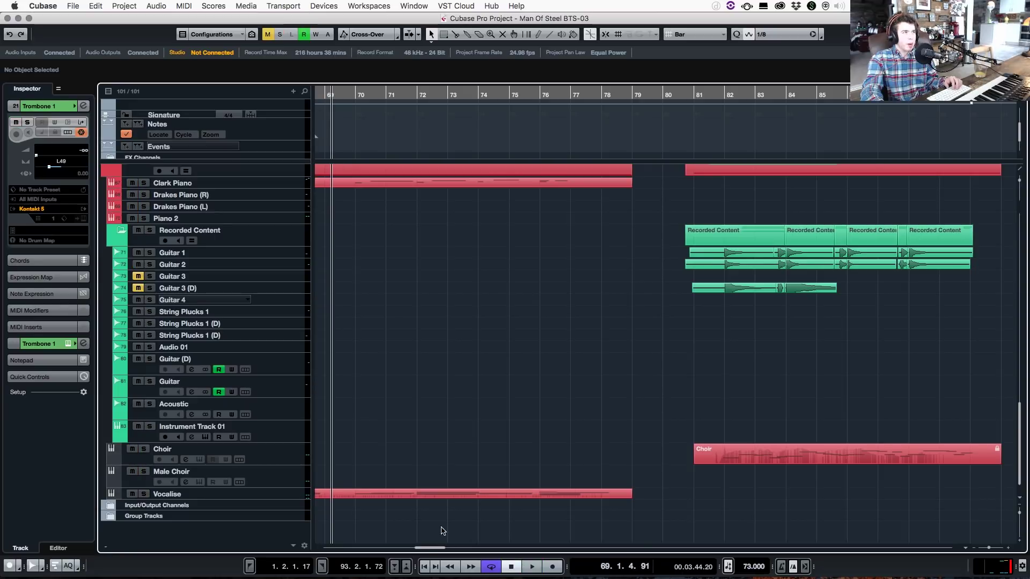
Step: Solo the Choir track, play its part from about bar 81 to bar 85, and clear the solo
left_click_drag(422, 552, 429, 548)
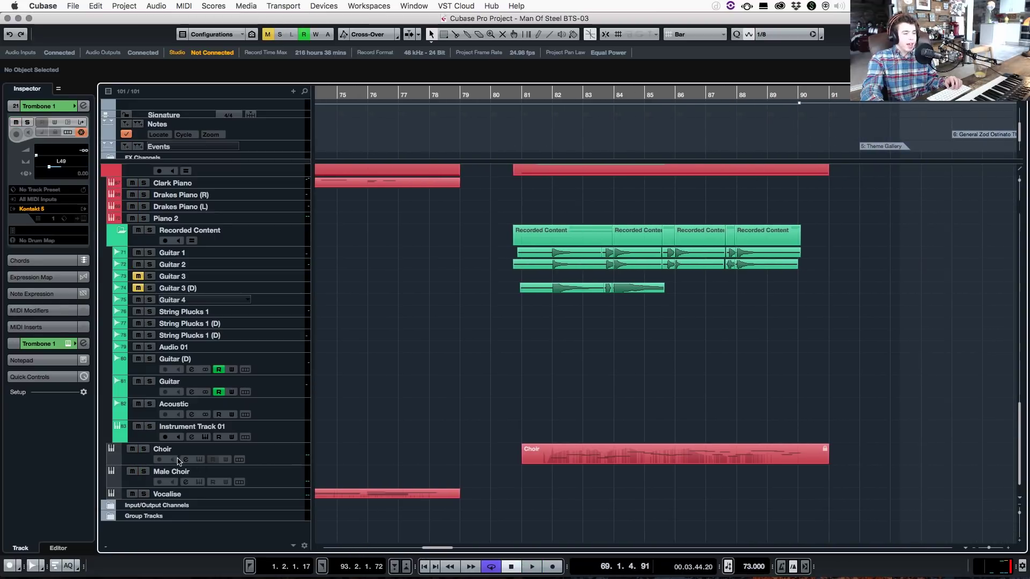
left_click(144, 449)
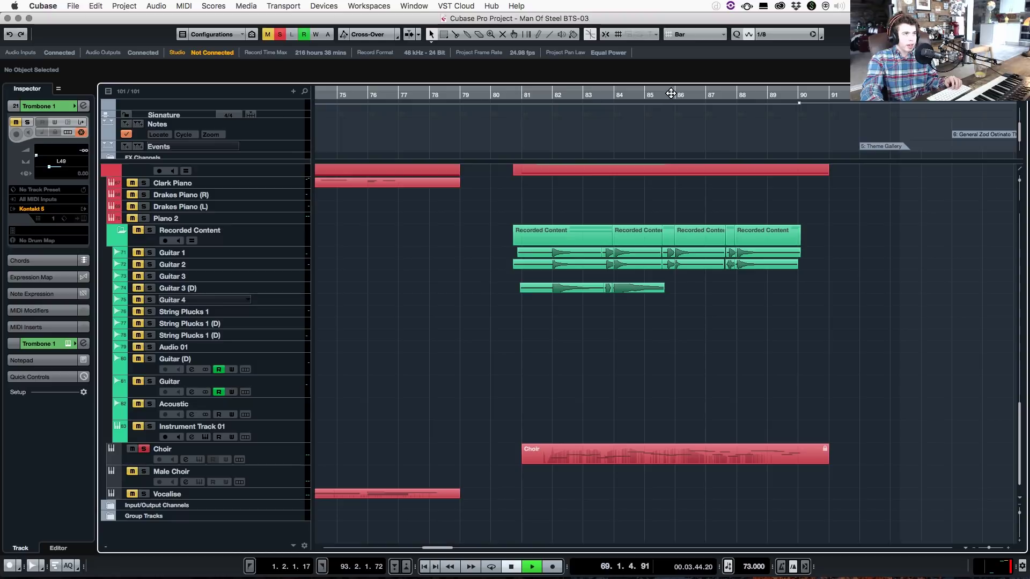
left_click(545, 93)
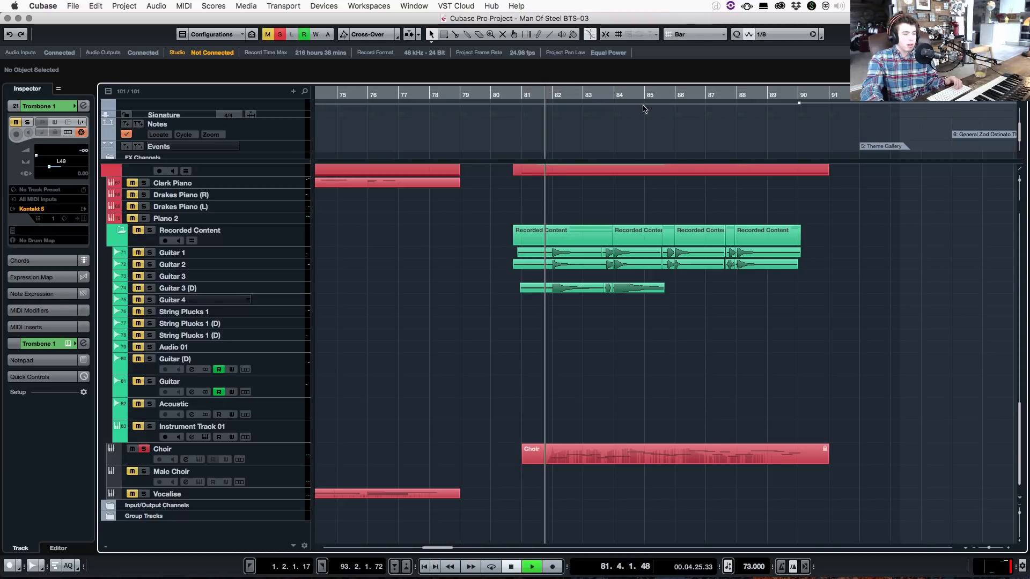
key("space")
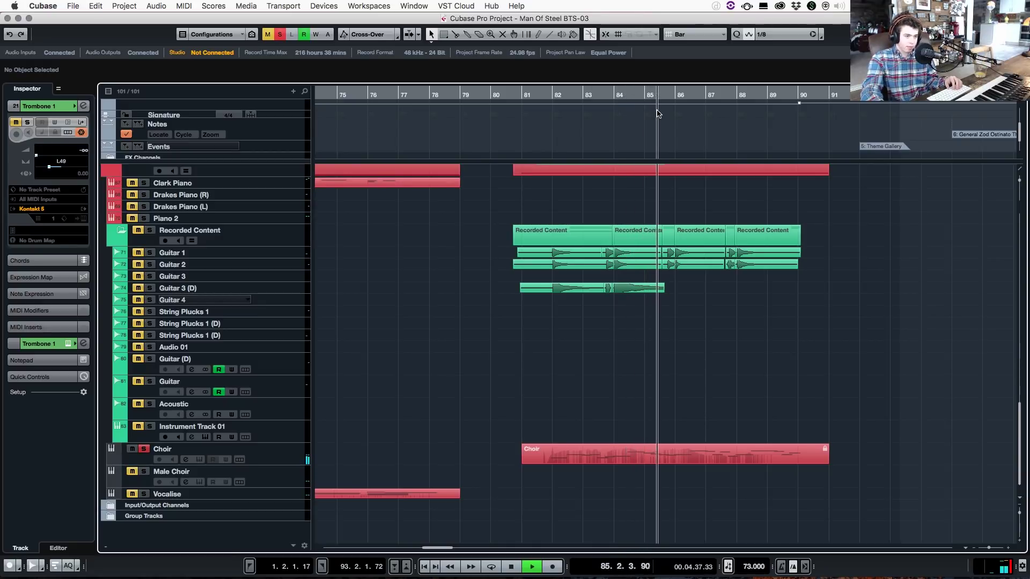
key("space")
left_click(279, 35)
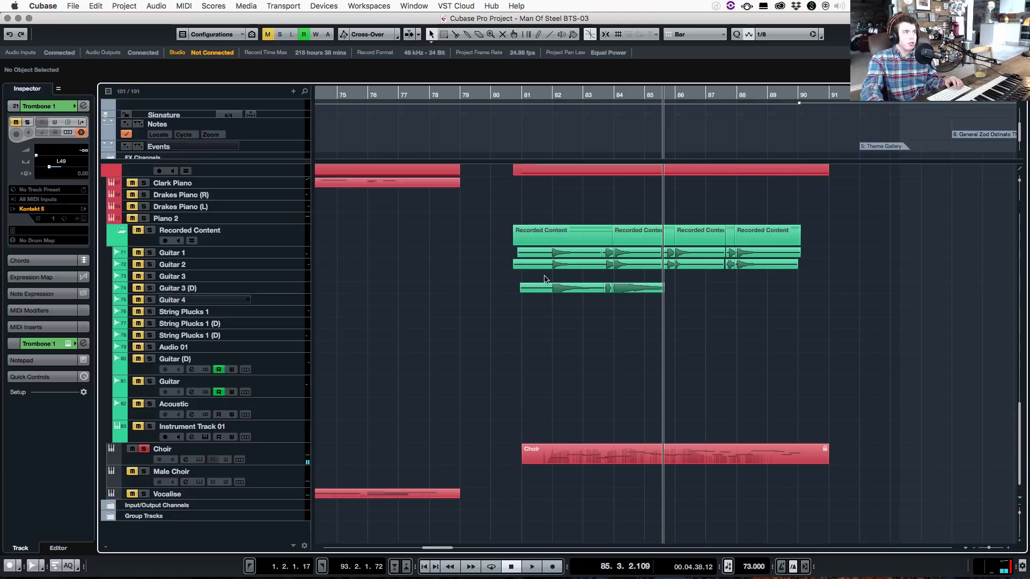
Step: Reduce the track heights and return to bar 1 to overview the Strings, Brass and Percussion folders, leaving no part selected
left_click(826, 457)
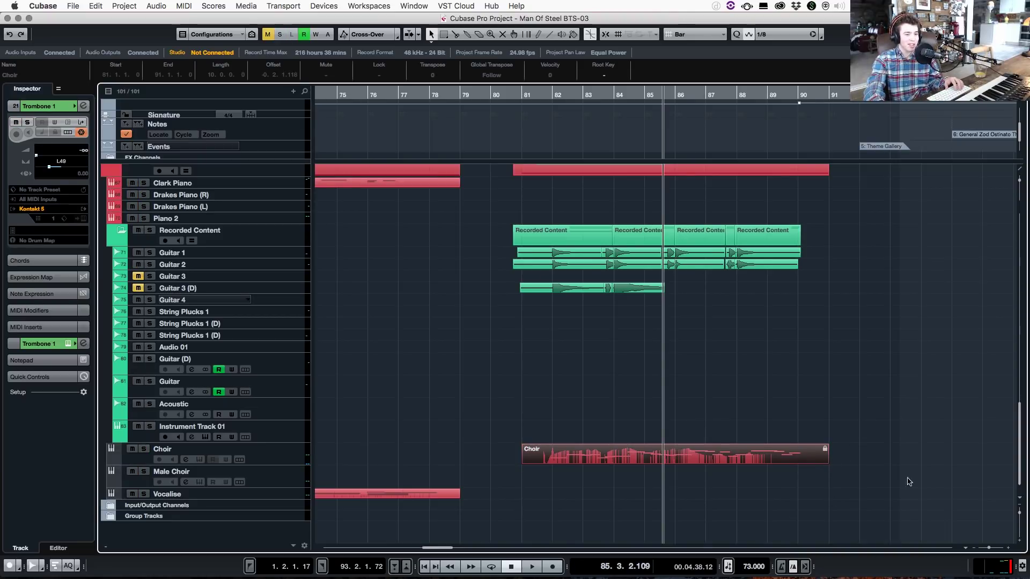
left_click_drag(1021, 517, 1023, 509)
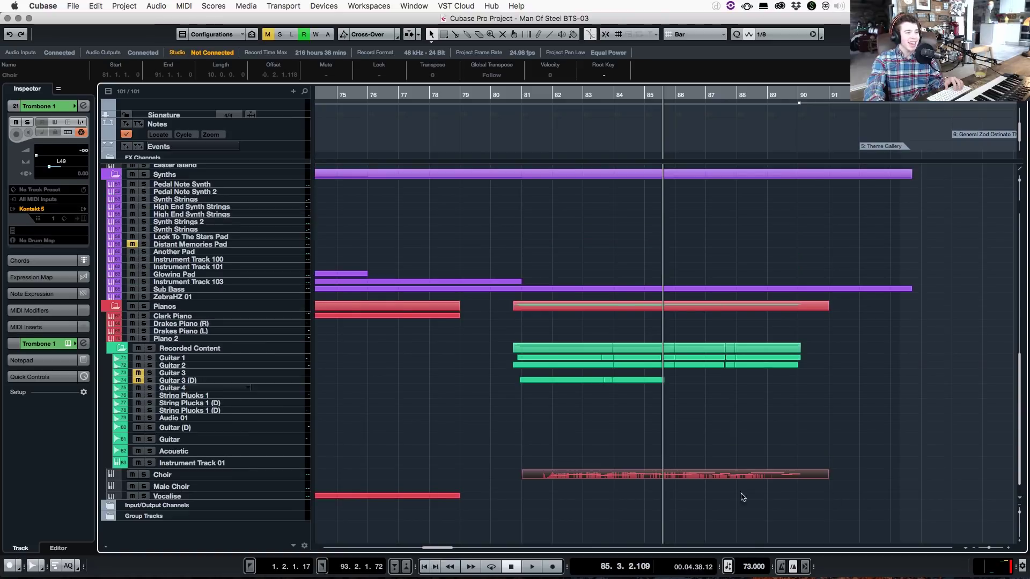
scroll(607, 501, "up", 10)
scroll(434, 548, "left", 20)
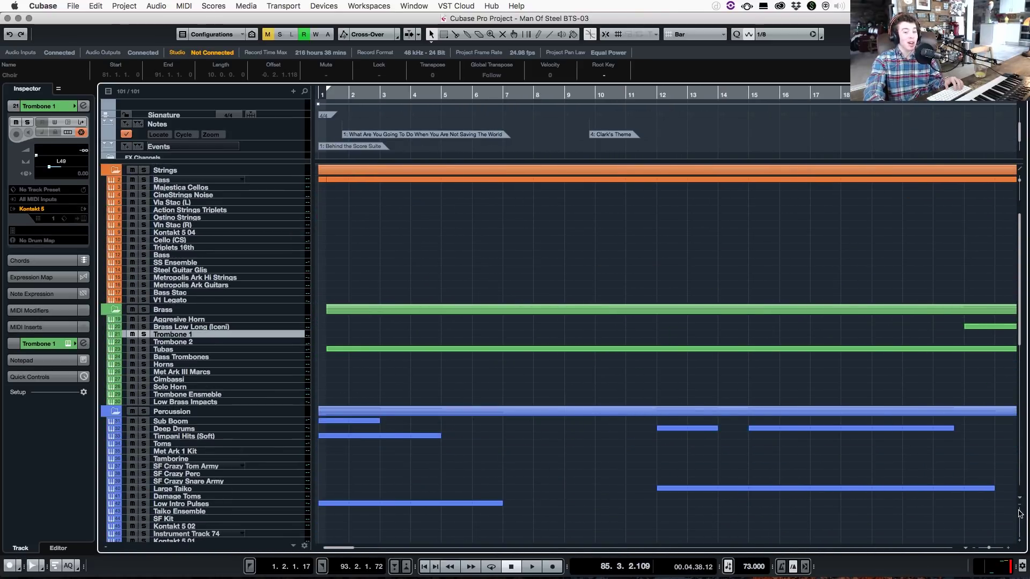
left_click(661, 388)
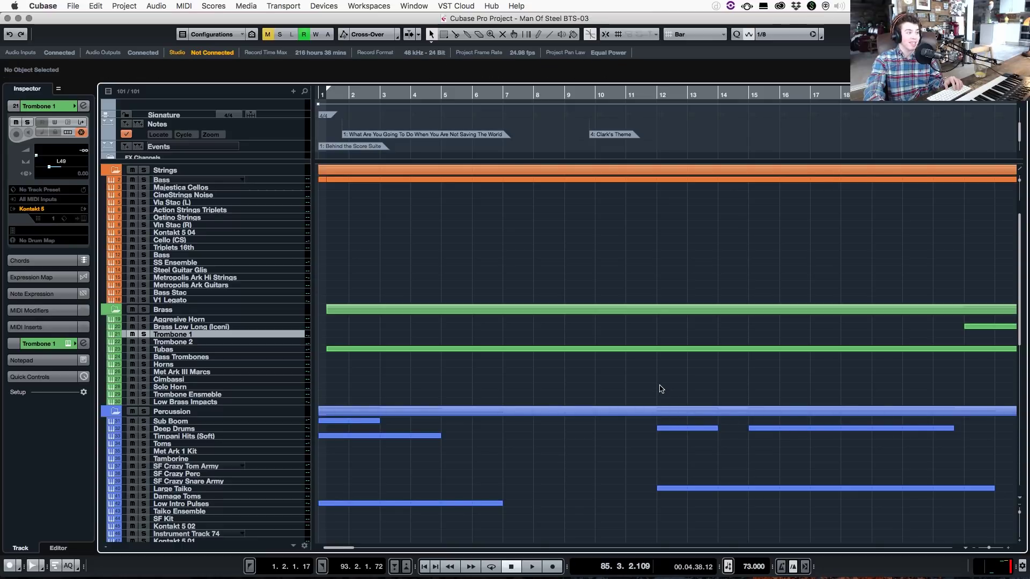